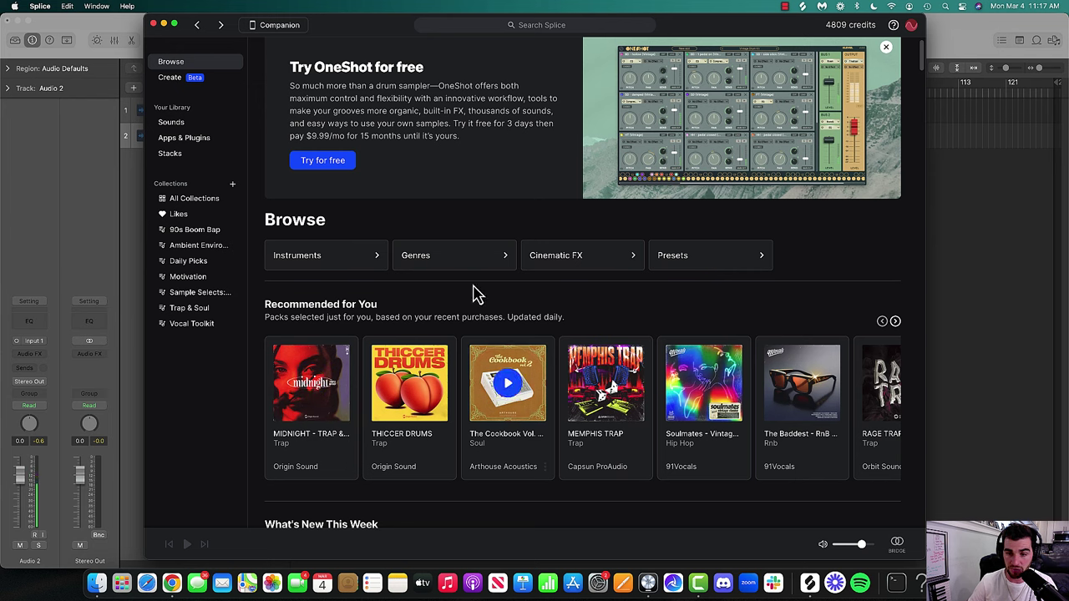
- Open the MIDNIGHT - TRAP & HIP HOP pack and audition its croydon and ventura song starters and north synth arp melody
click(311, 463)
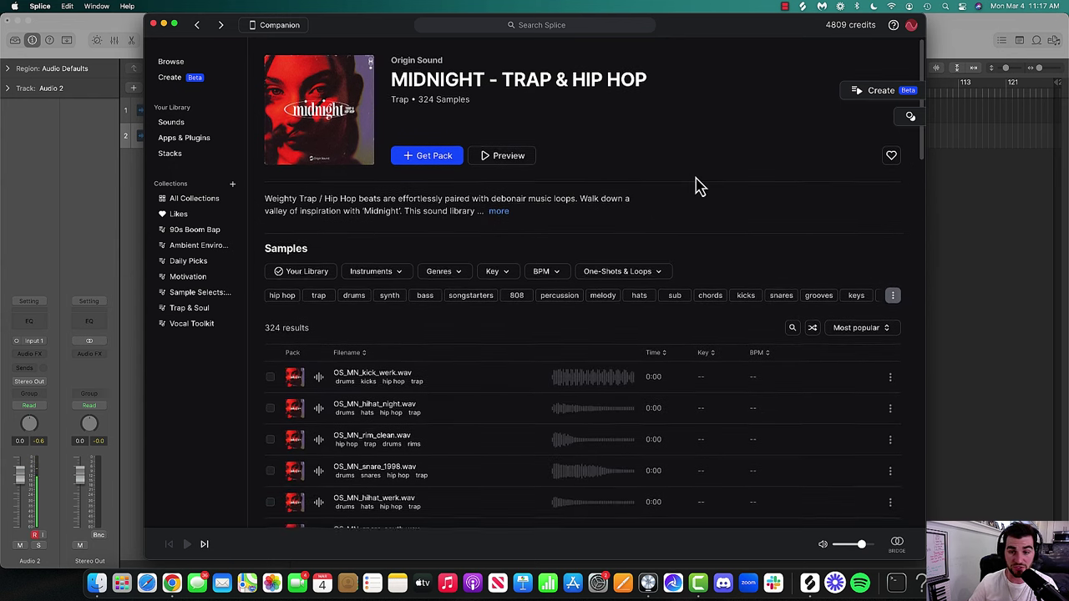
scroll(694, 185, down, 5)
scroll(693, 192, down, 1)
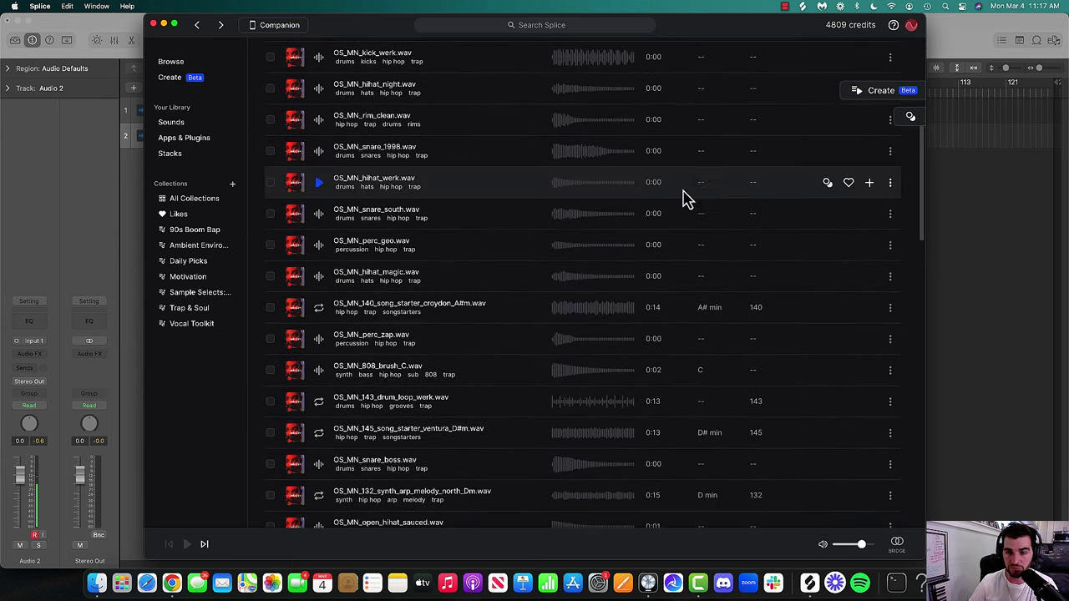
click(318, 309)
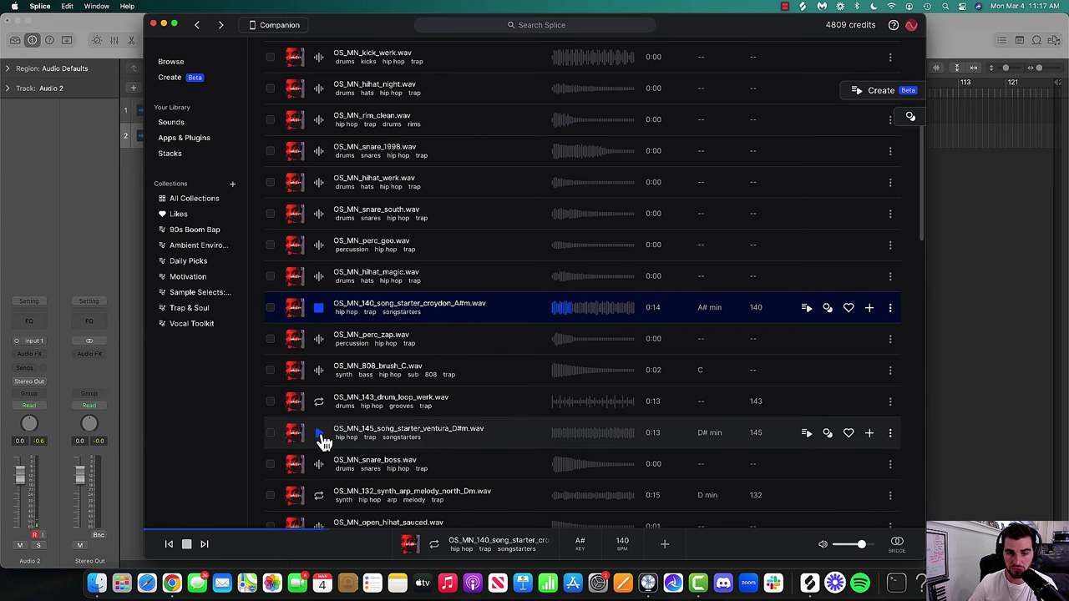
scroll(328, 428, down, 1)
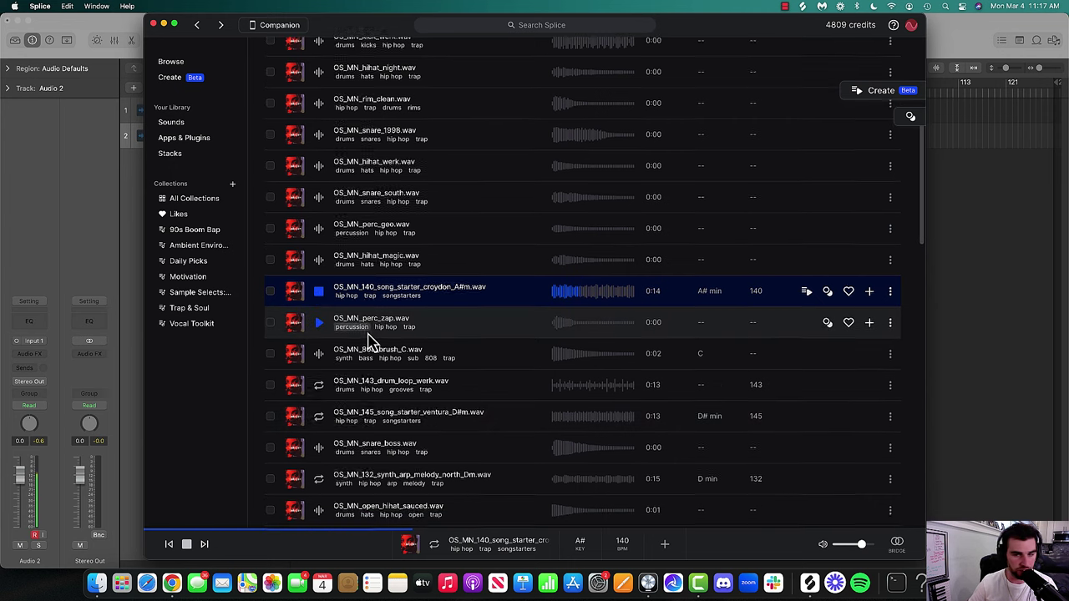
click(321, 420)
scroll(321, 426, down, 3)
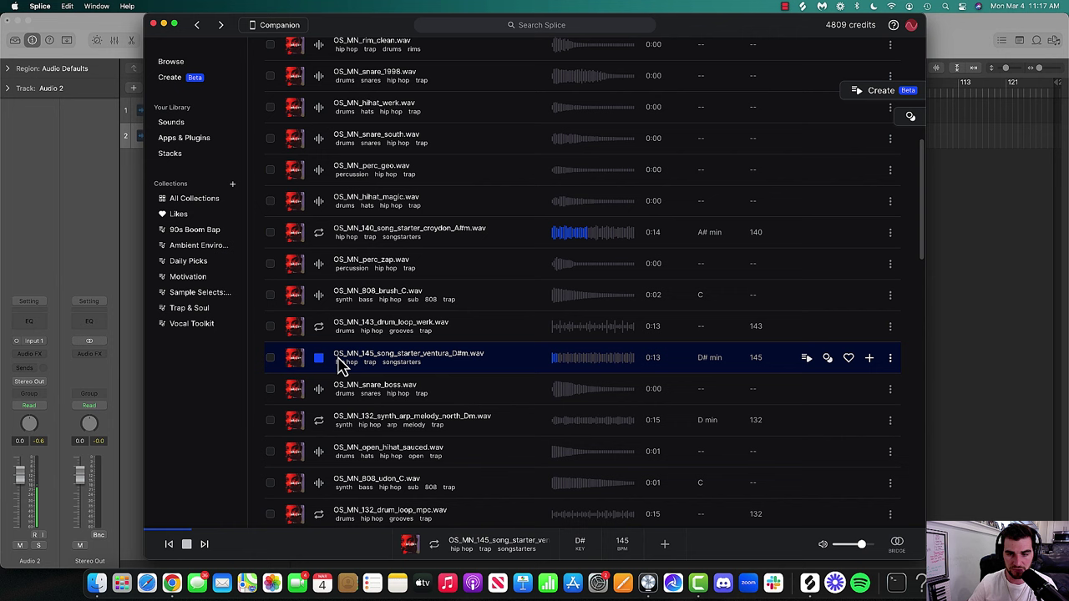
click(319, 422)
scroll(351, 376, down, 10)
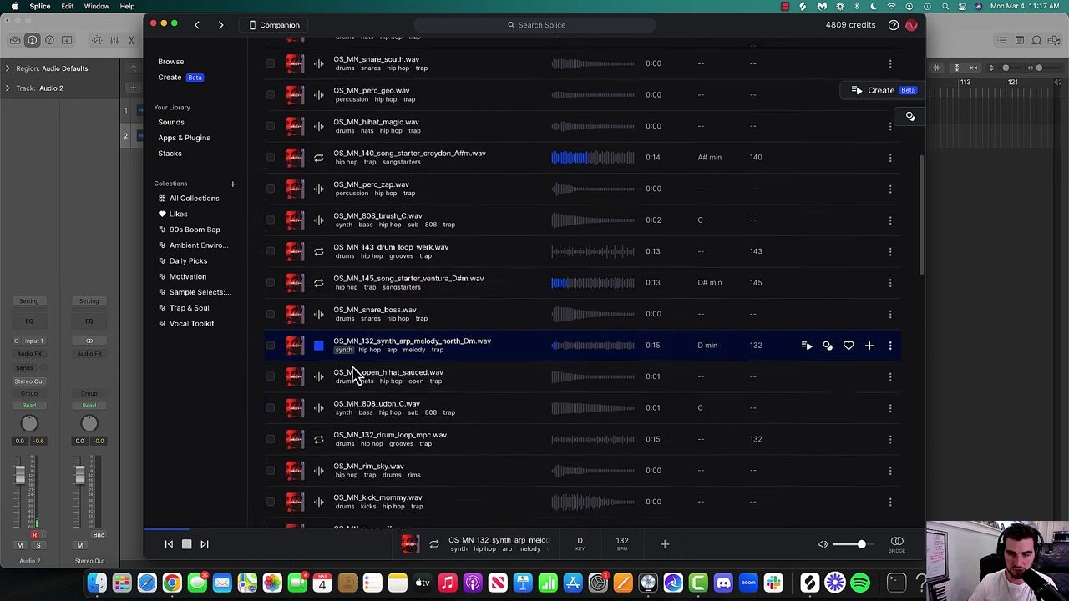
- Audition the pack's 808 slo loop and its night drives, wild west and califone song starters
click(319, 389)
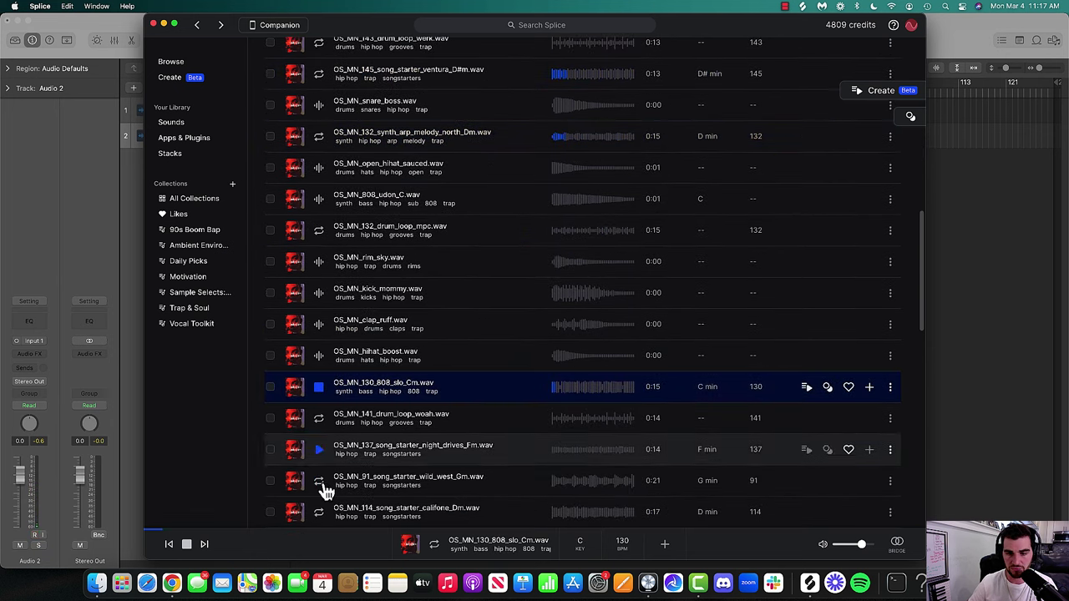
click(318, 451)
scroll(334, 351, down, 6)
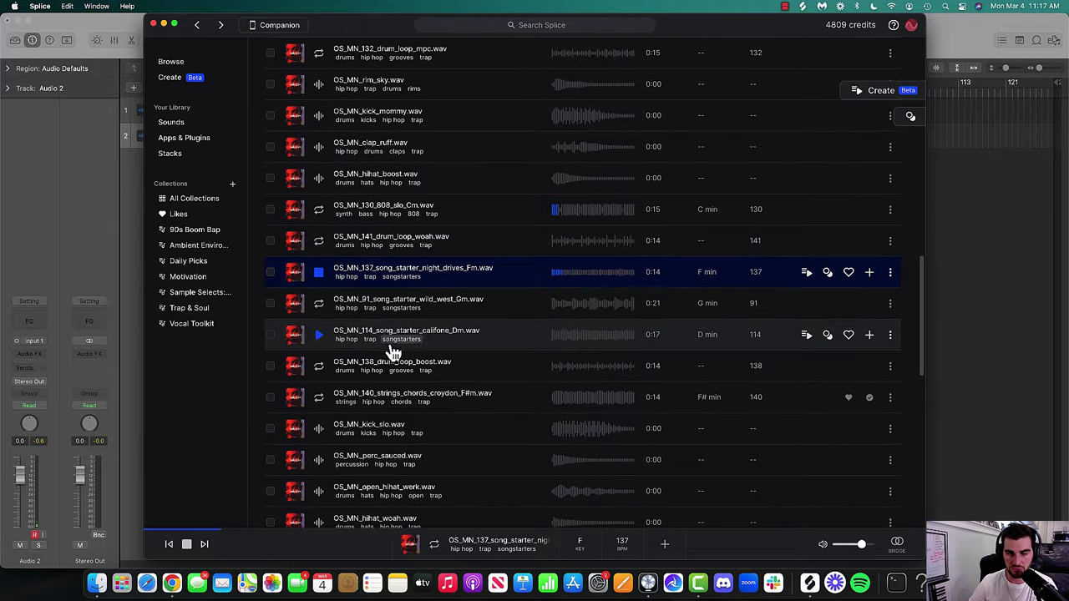
click(319, 305)
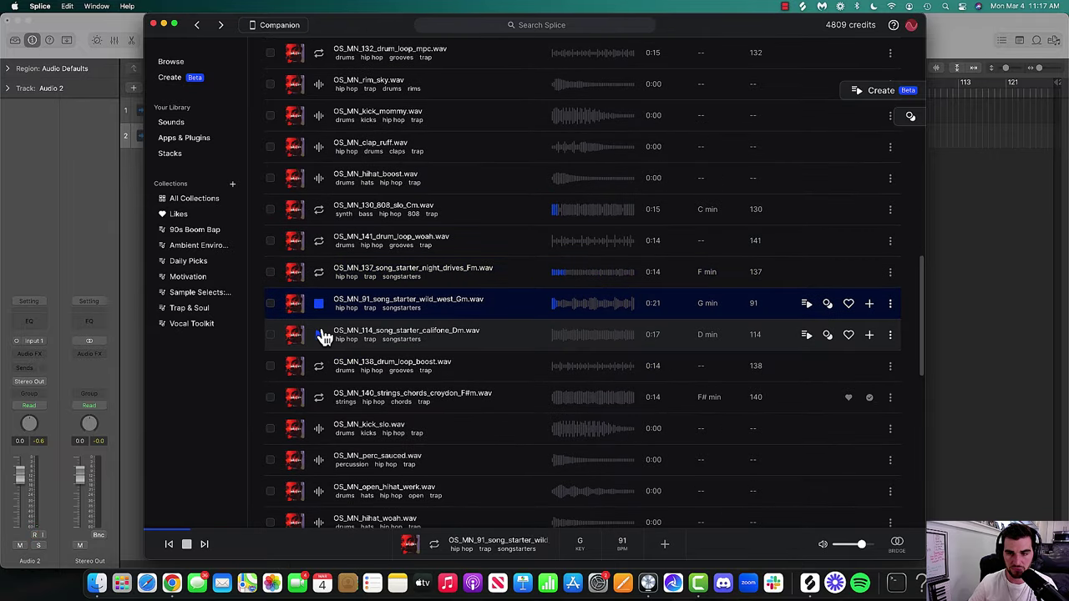
click(323, 336)
scroll(328, 341, up, 10)
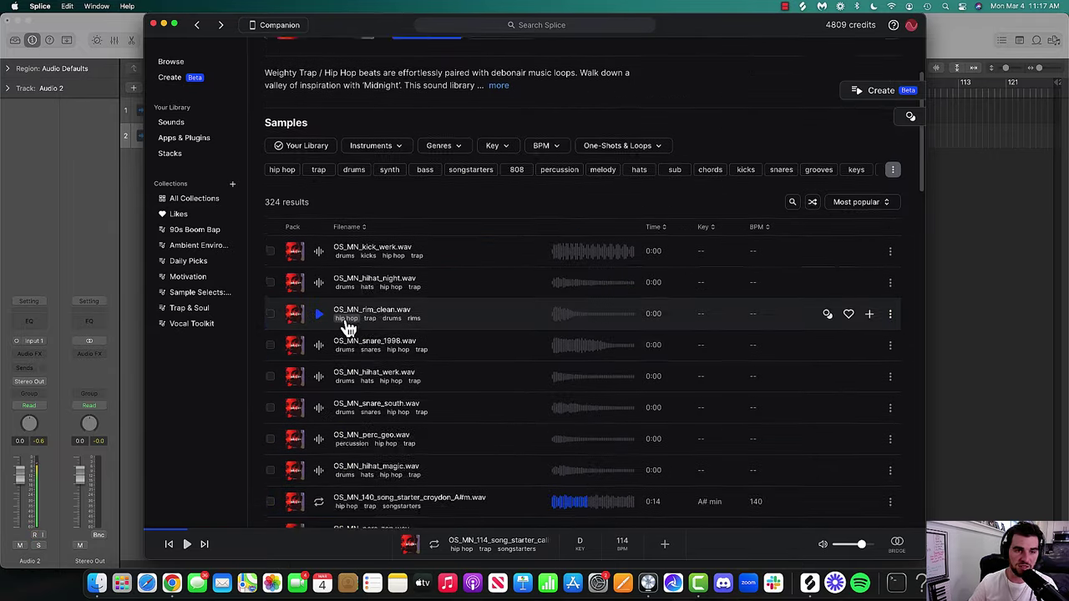
- Leave the pack and search the sample catalogue for "folk guitar"
click(197, 25)
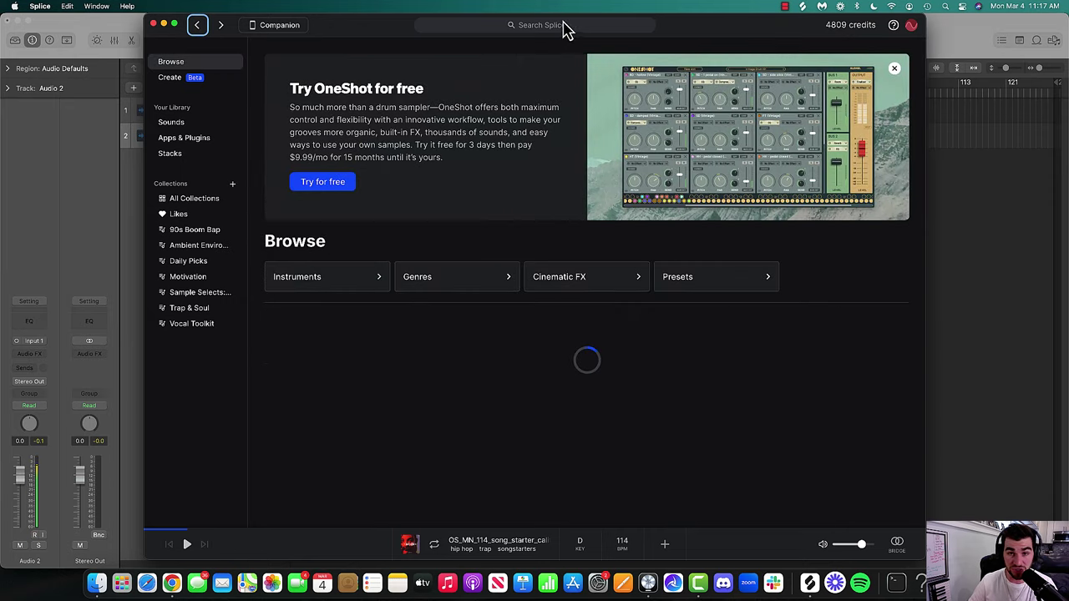
click(553, 32)
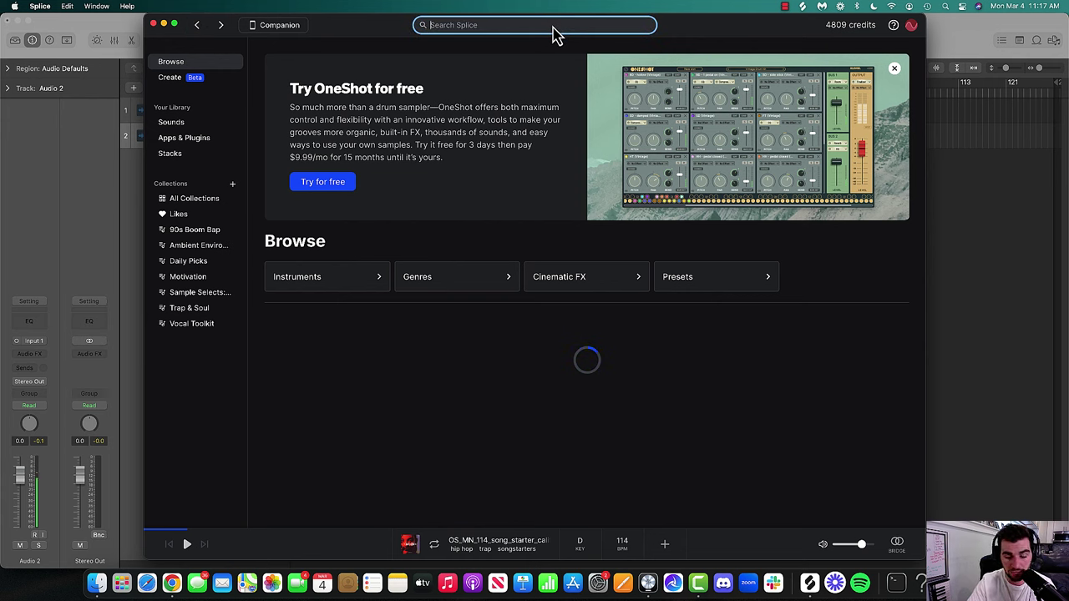
text(folk guitar)
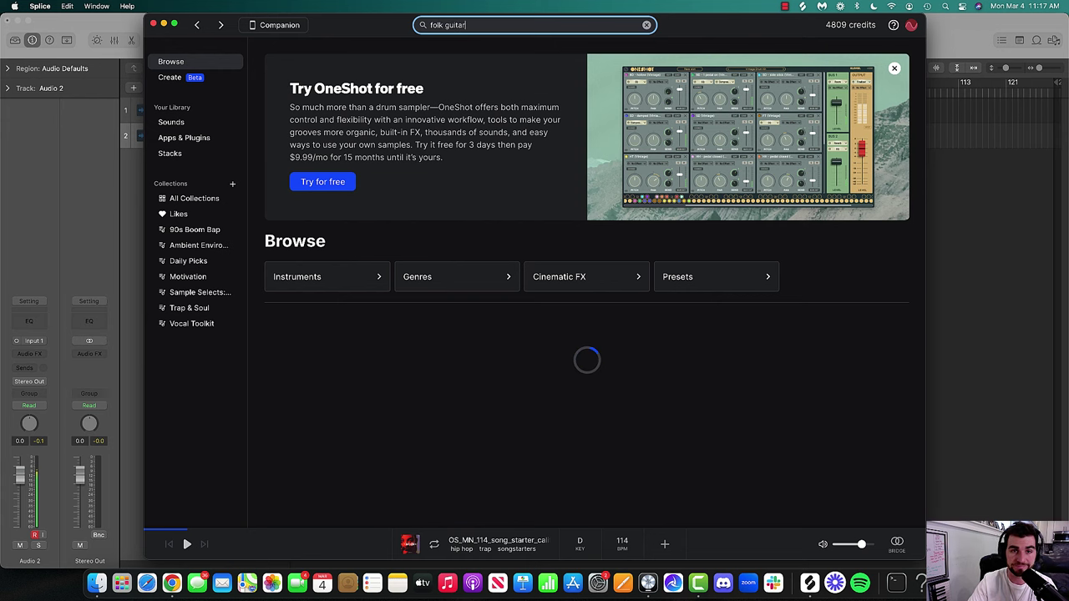
key(Return)
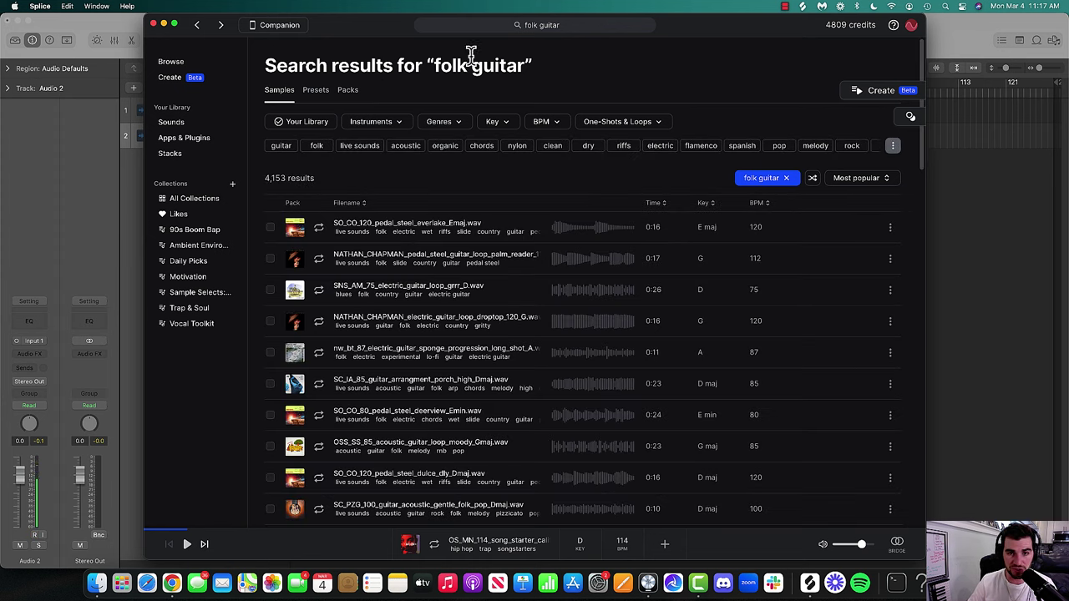
- Audition the first six folk guitar loops in the results, from pedal_steel_everlake to guitar_arrangment_porch_high
click(321, 231)
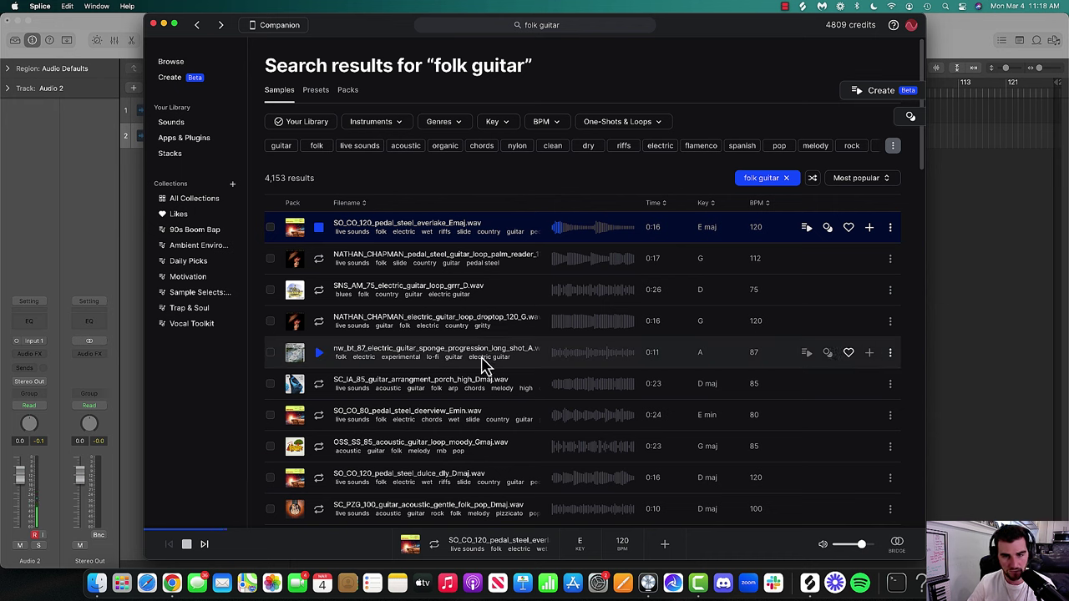
click(318, 259)
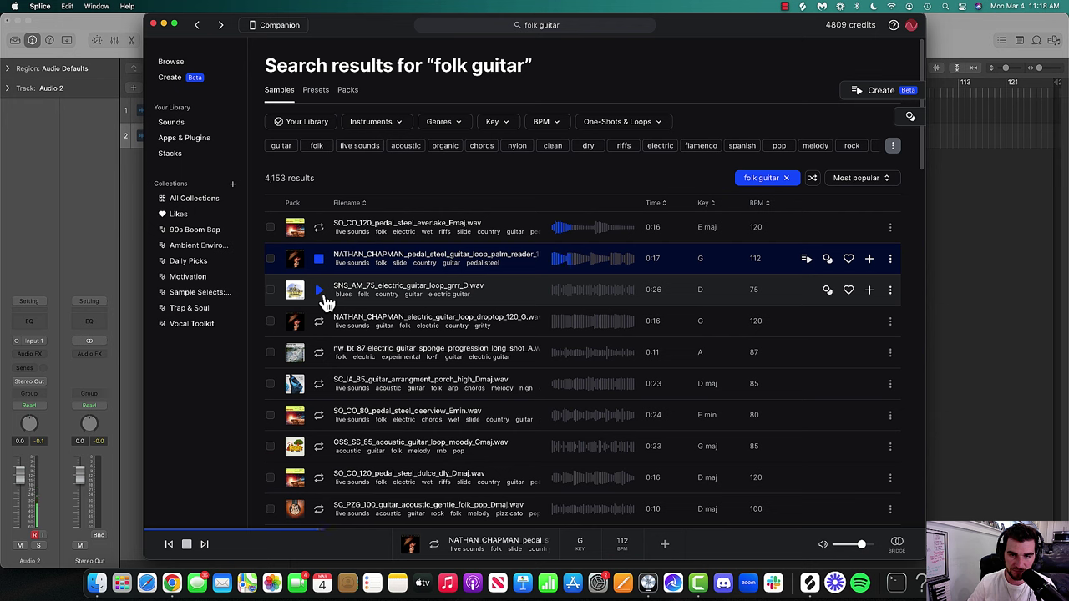
click(320, 292)
click(319, 321)
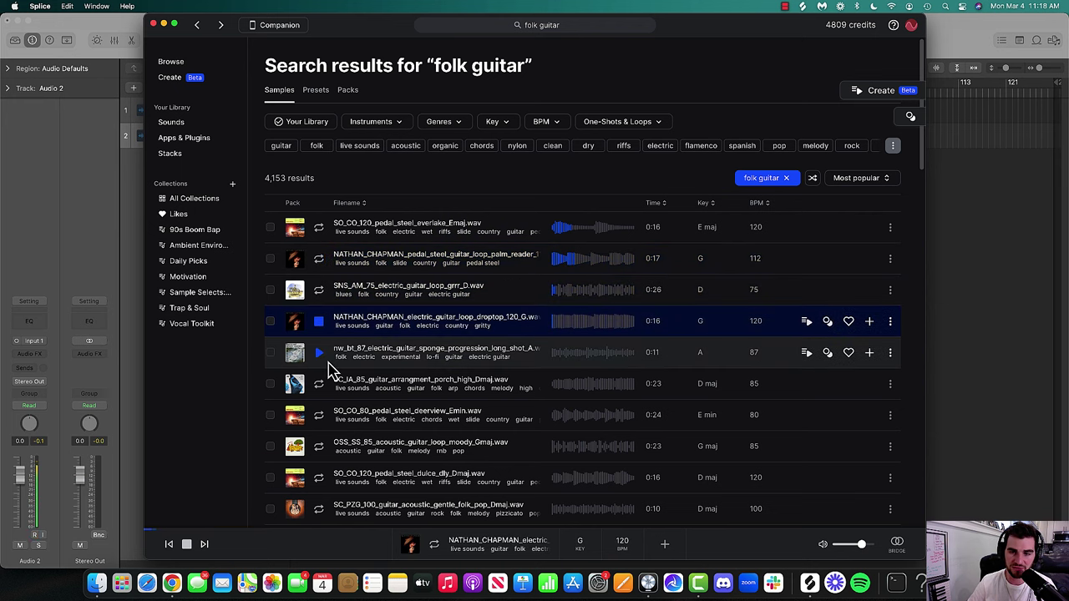
click(320, 357)
click(322, 393)
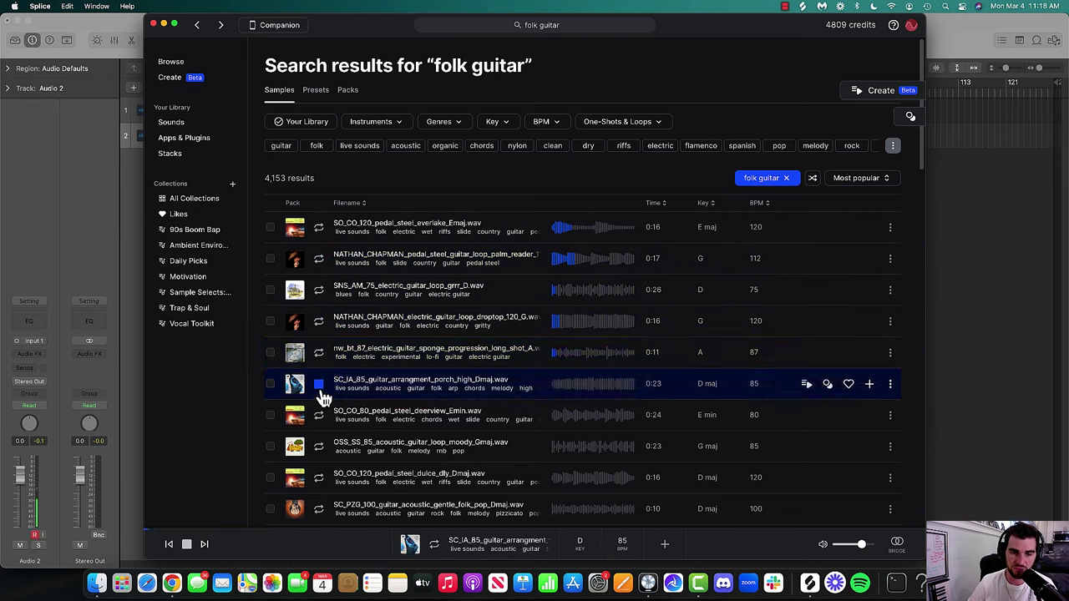
- Replace the search term with "lo fi piano" and run the search
double_click(539, 29)
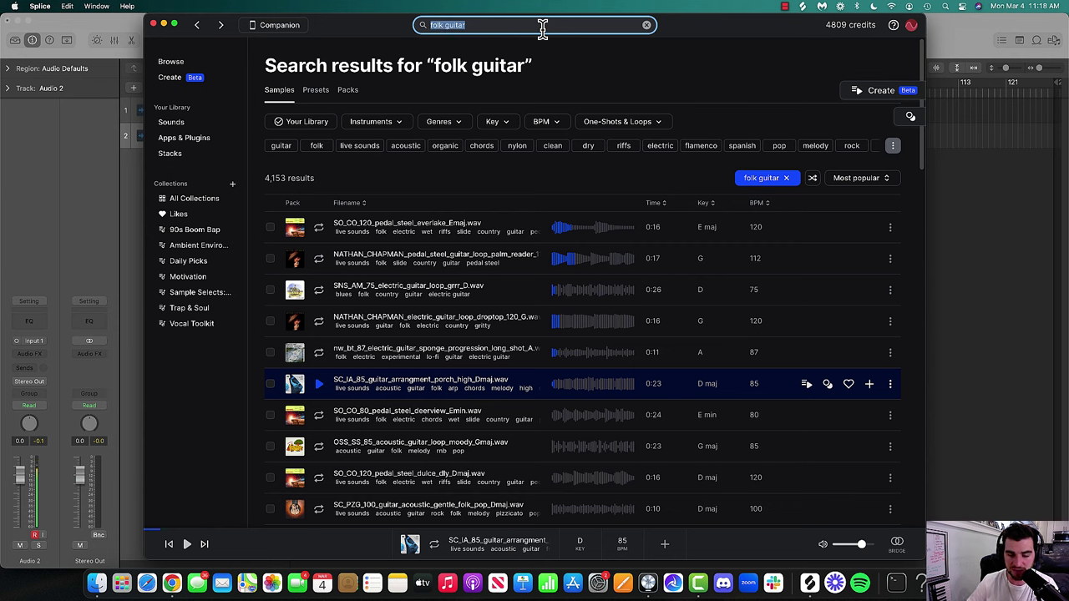
key(BackSpace)
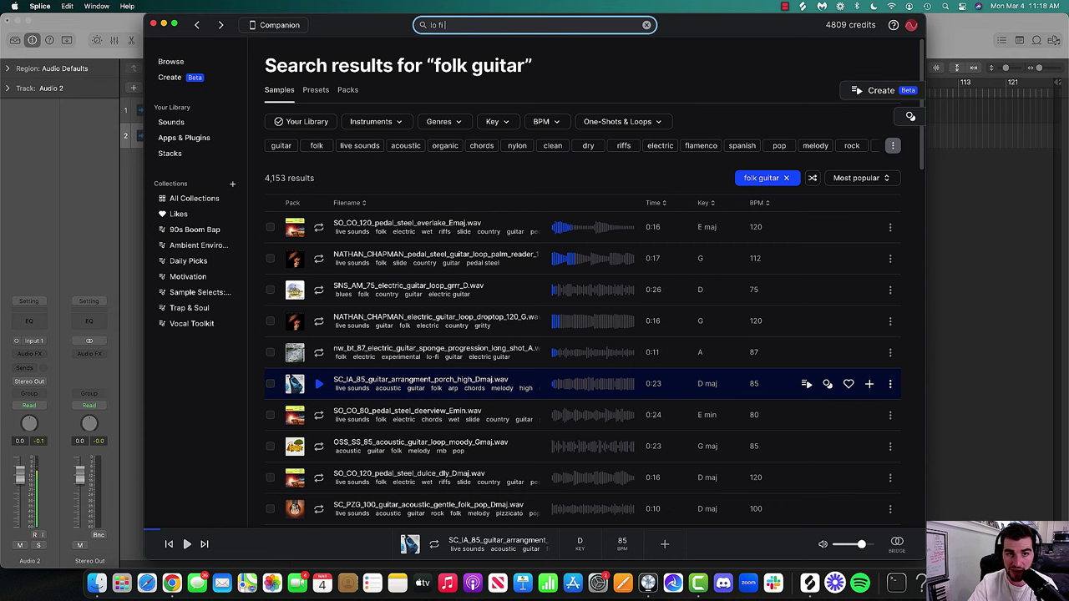
key(Return)
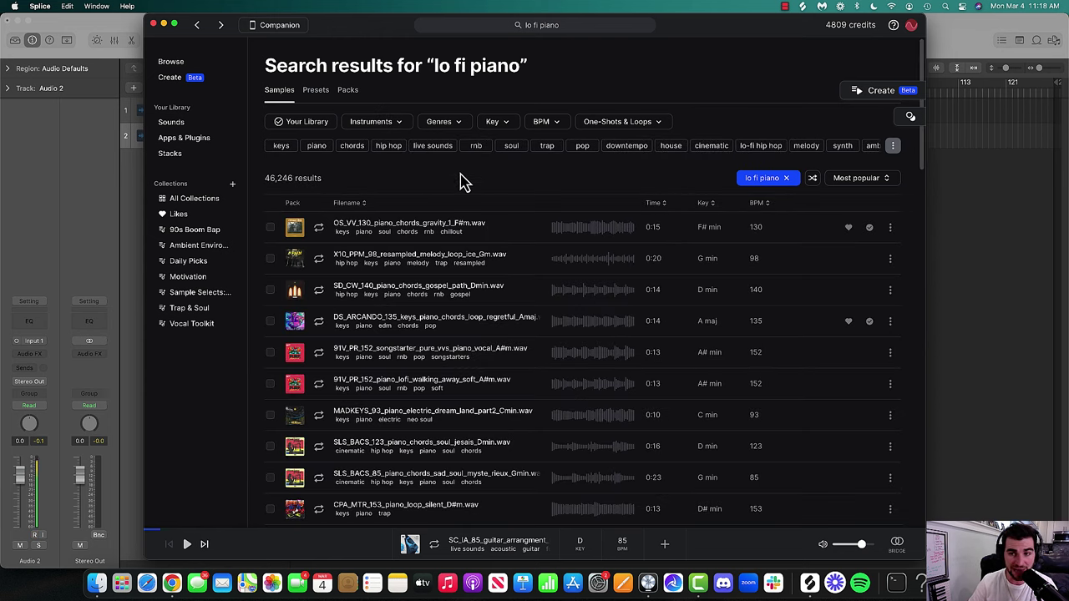
- Audition the melody_loop_ice and piano_chords_gospel_path samples, then like SD_CW_140_piano_chords_gospel_path_Dmin.wav and add it to the library
click(322, 261)
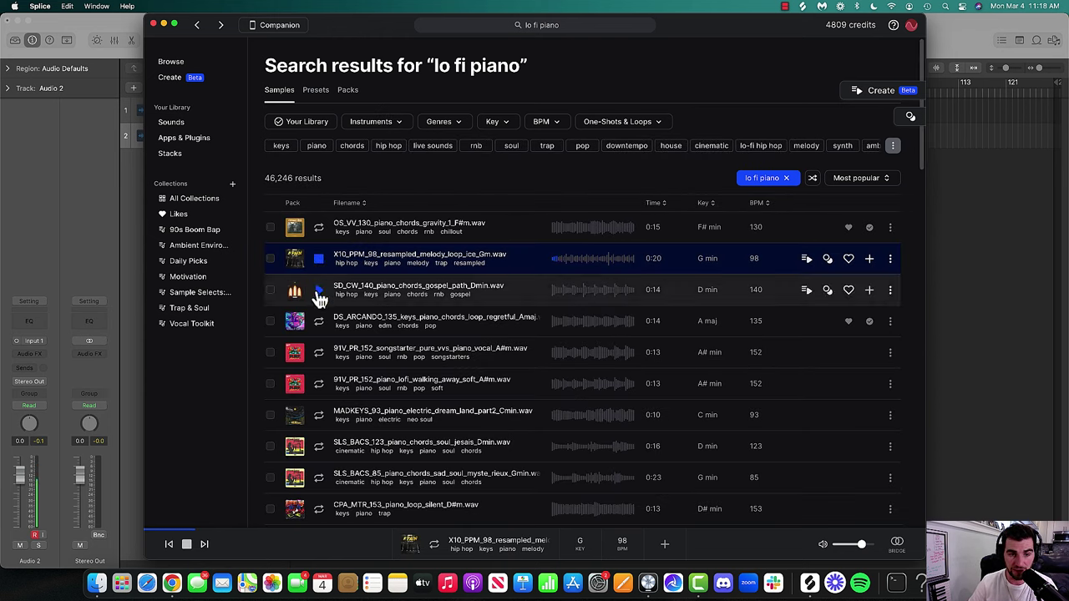
click(318, 292)
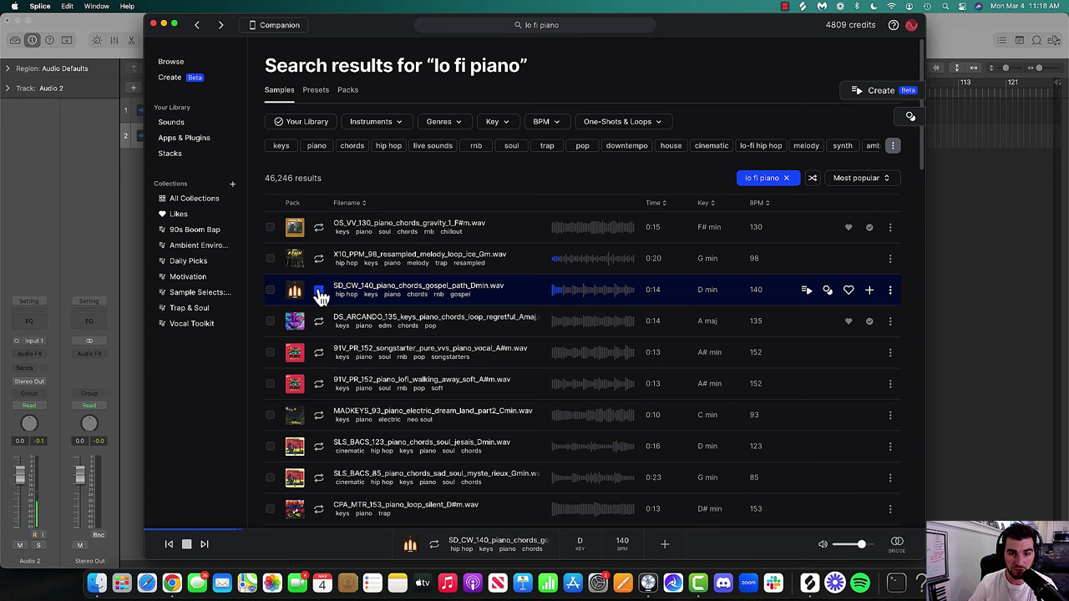
click(849, 292)
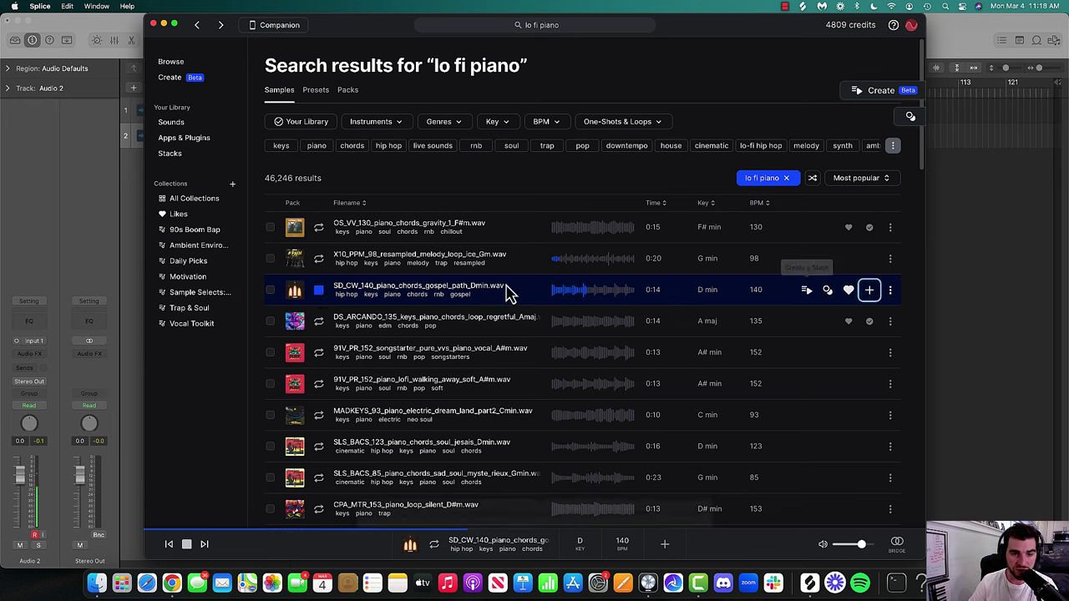
- Open the Church Window pack that the gospel path piano chords belong to and dismiss the notifications
click(289, 292)
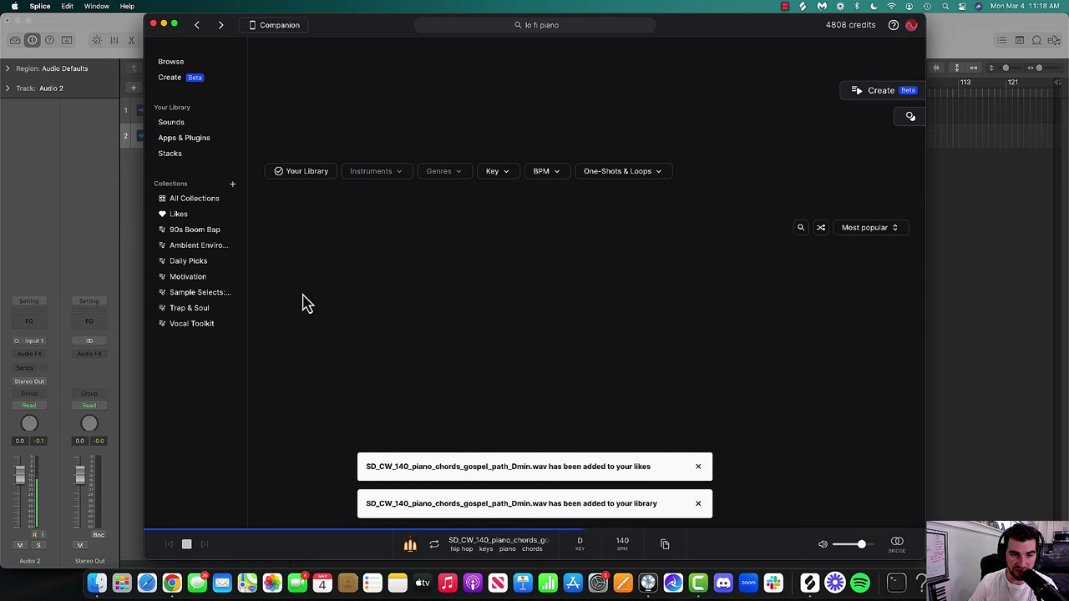
click(698, 468)
click(699, 504)
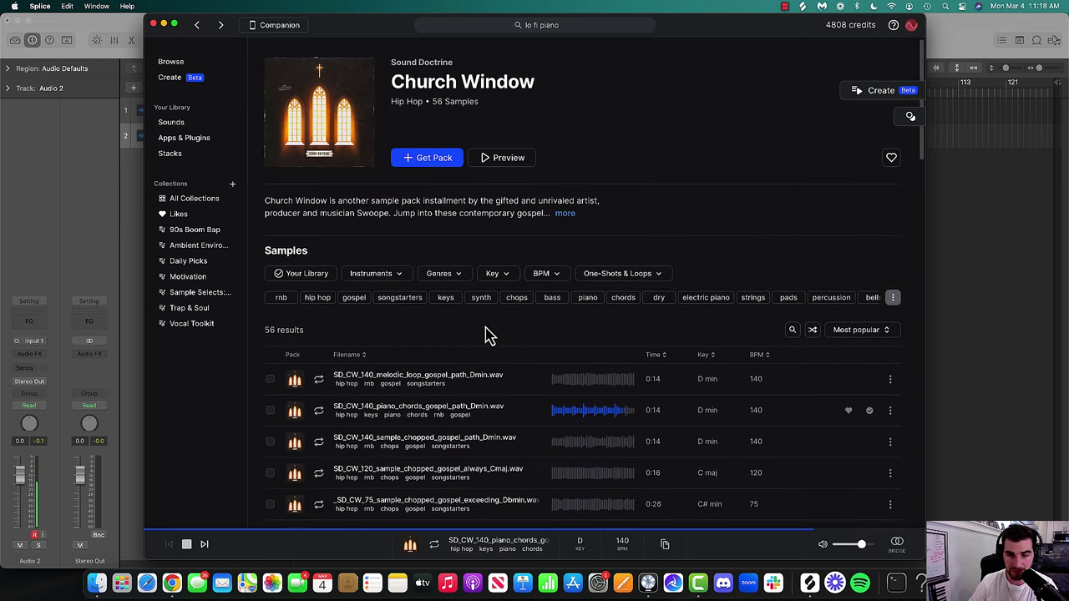
- Audition SD_CW_140_melodic_loop_gospel_path_Dmin.wav, like it and add it to the library
click(318, 380)
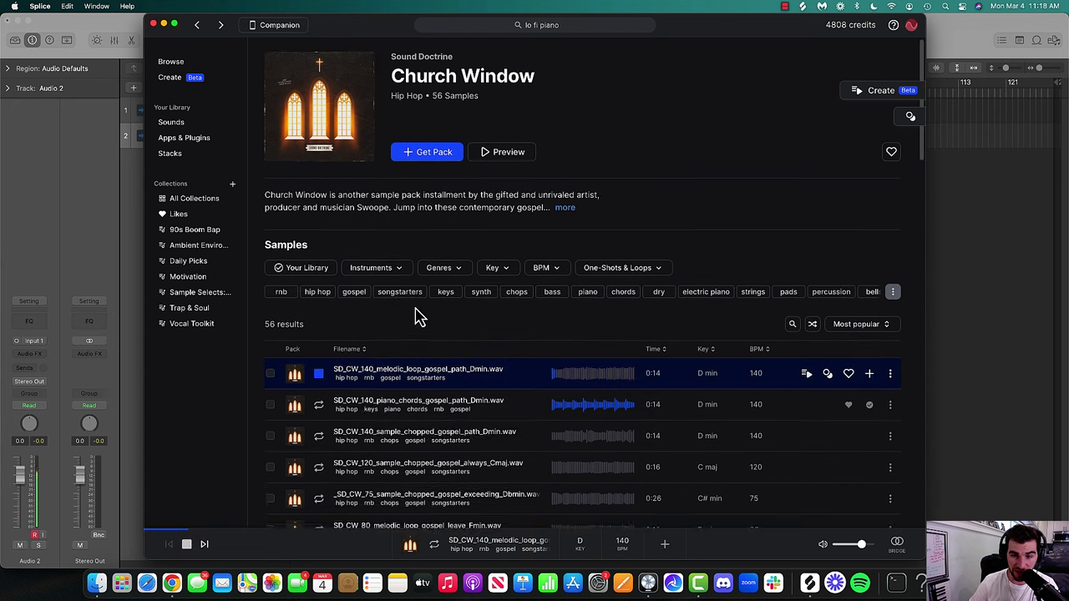
scroll(869, 322, down, 2)
click(869, 312)
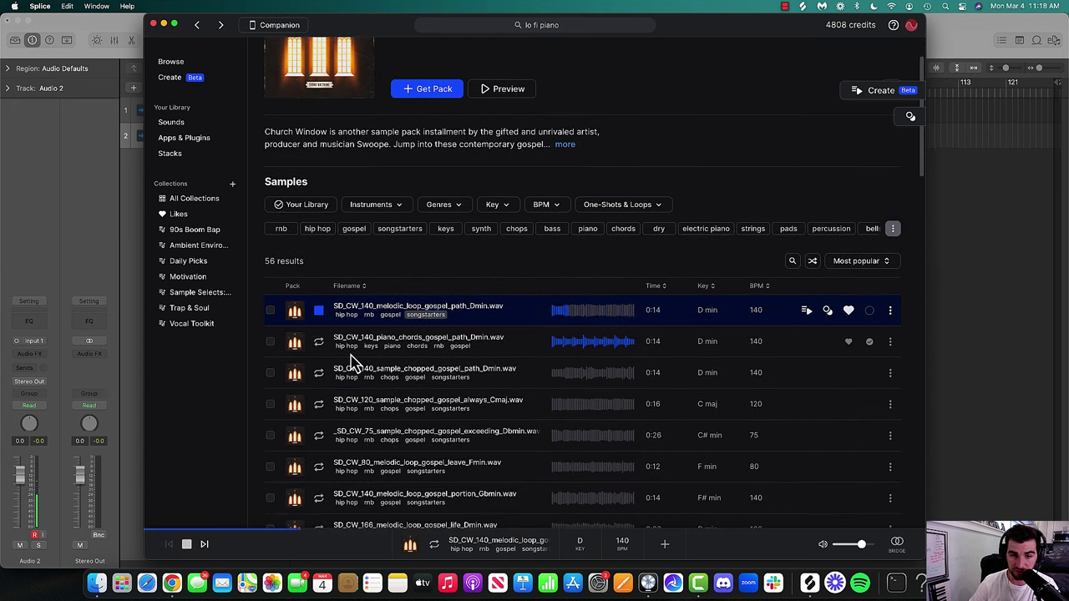
- Audition the pack's chopped gospel_path and gospel_always samples and the 166 BPM gospel_life melodic loop, then stop playback
click(322, 377)
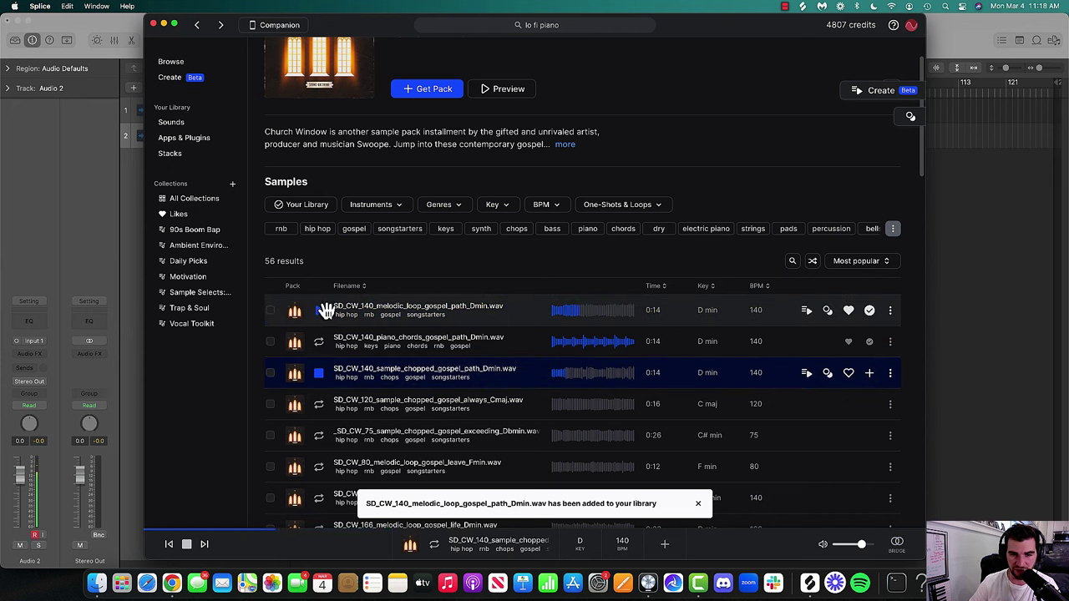
click(321, 406)
scroll(323, 401, down, 3)
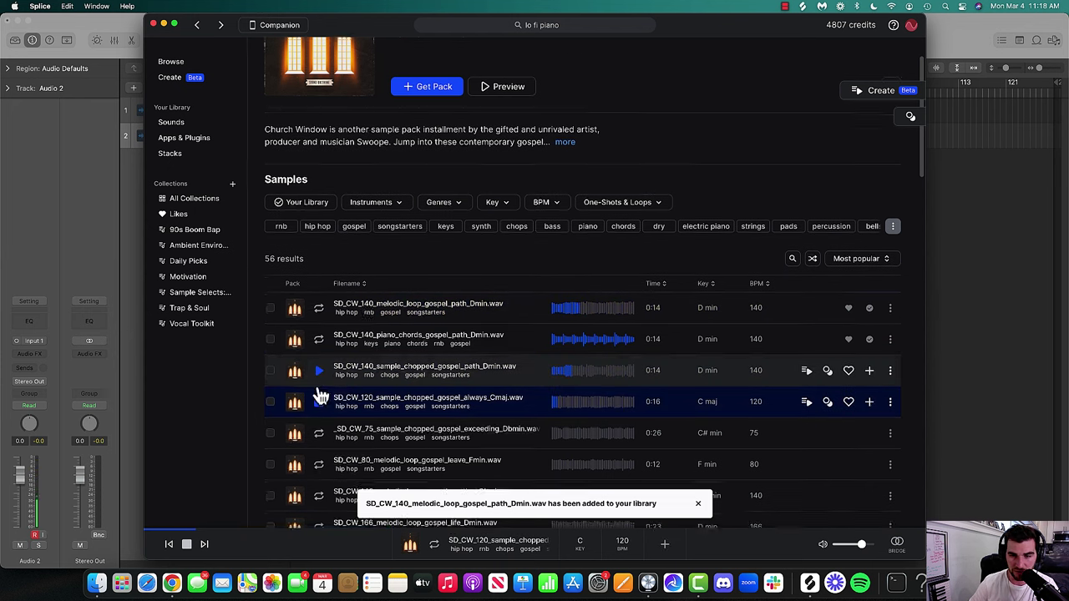
click(320, 387)
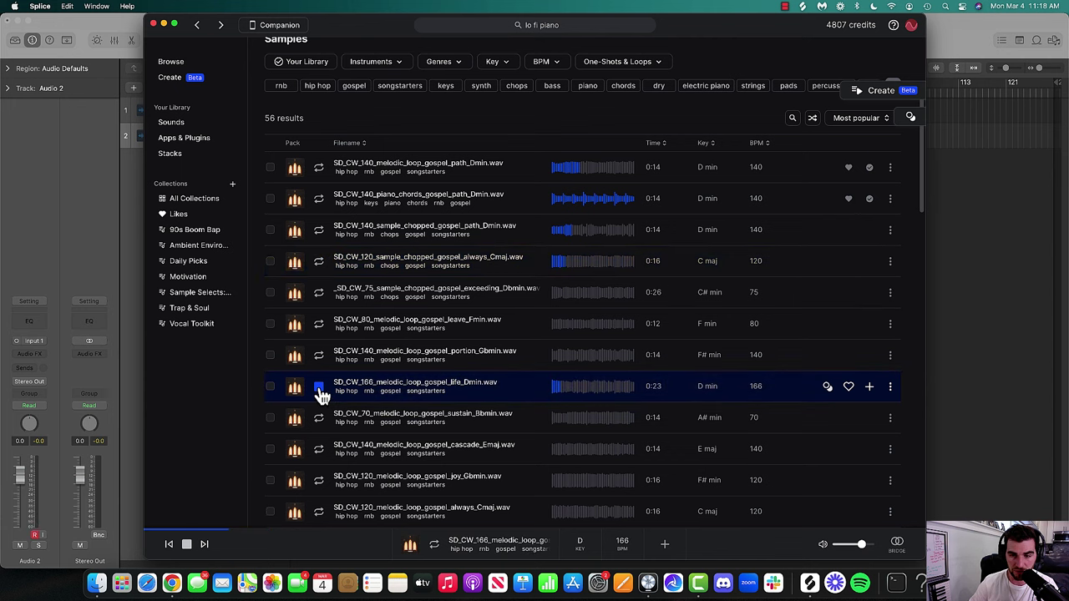
click(320, 391)
- Like the Church Window pack and replay its SD_CW_140_sample_chopped_gospel_path_Dmin.wav sample
scroll(321, 393, up, 5)
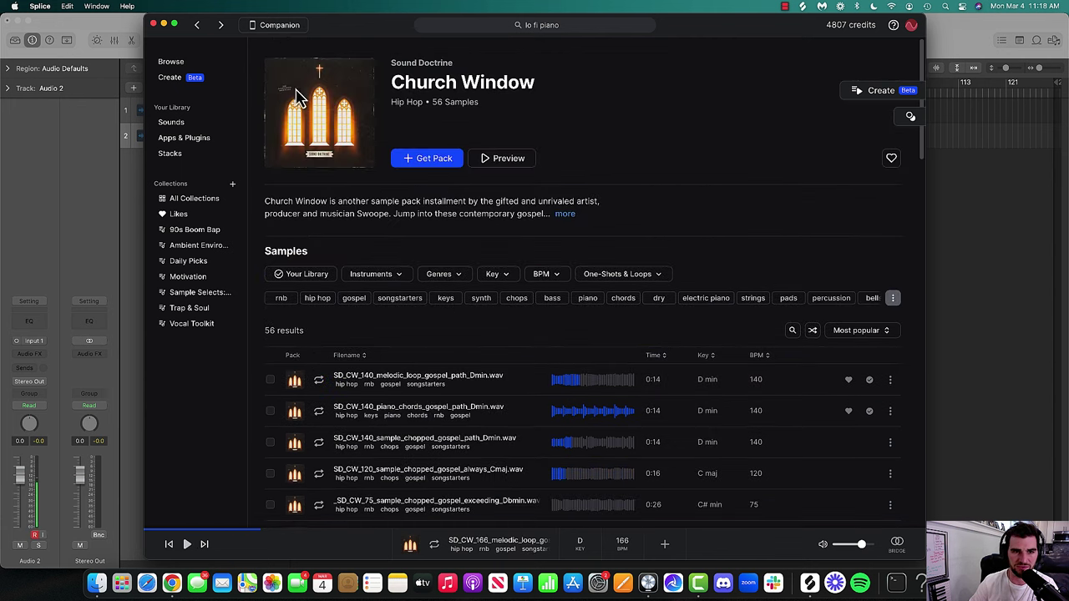
click(887, 161)
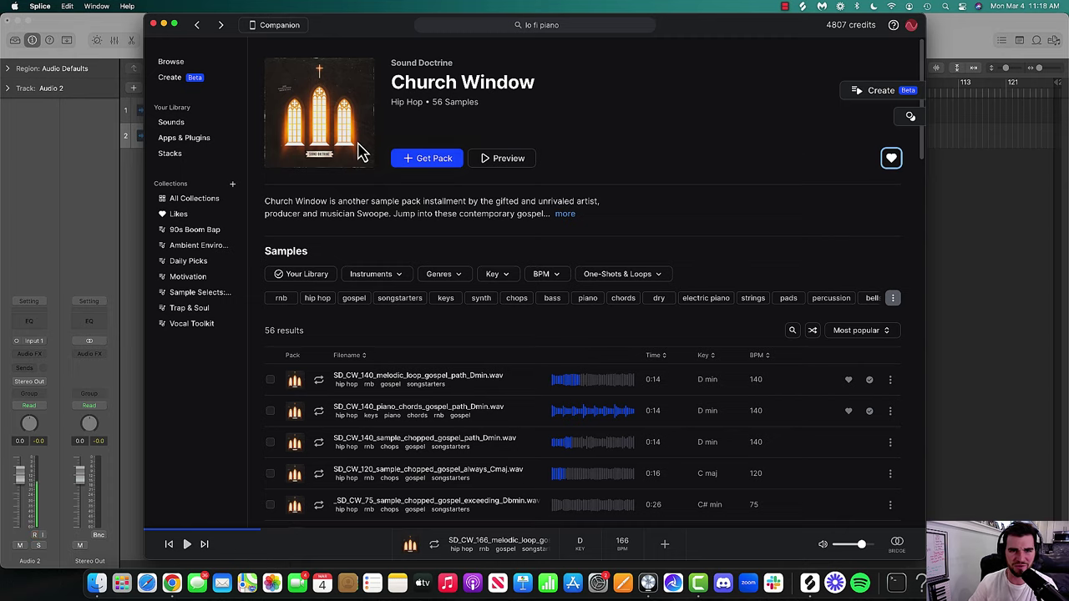
scroll(359, 153, down, 5)
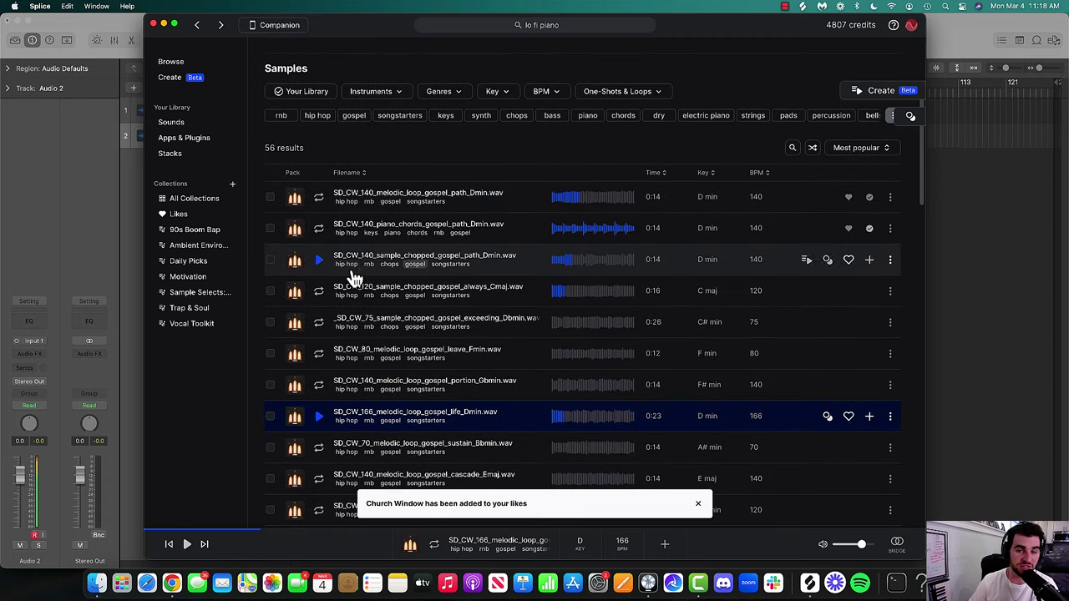
click(319, 260)
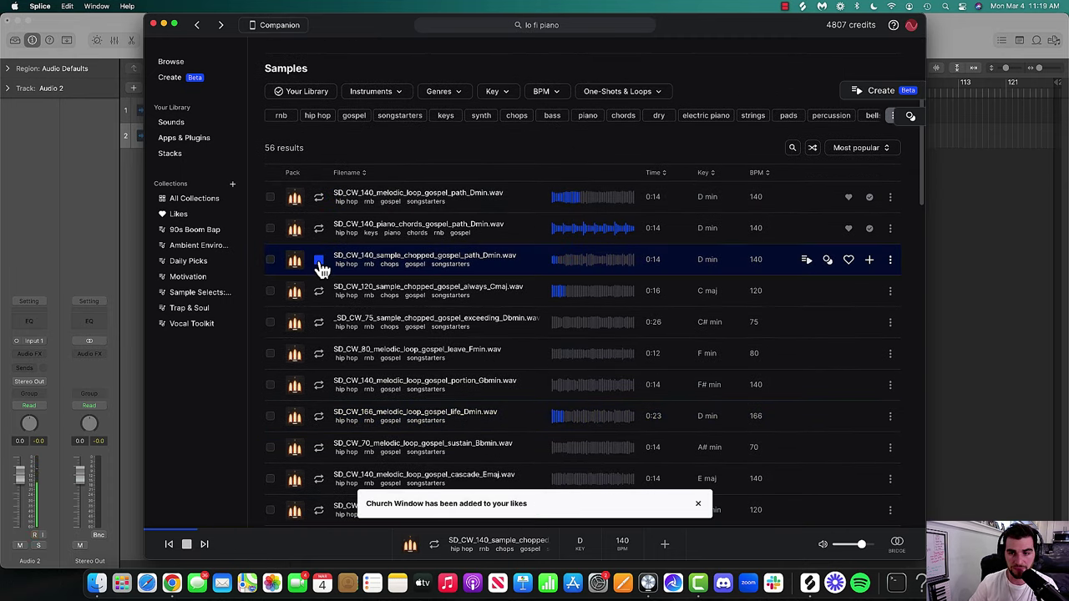
- Replay the gospel_path piano chords and chopped sample, then like SD_CW_166_melodic_loop_gospel_life_Dmin.wav and add it to the library
click(319, 229)
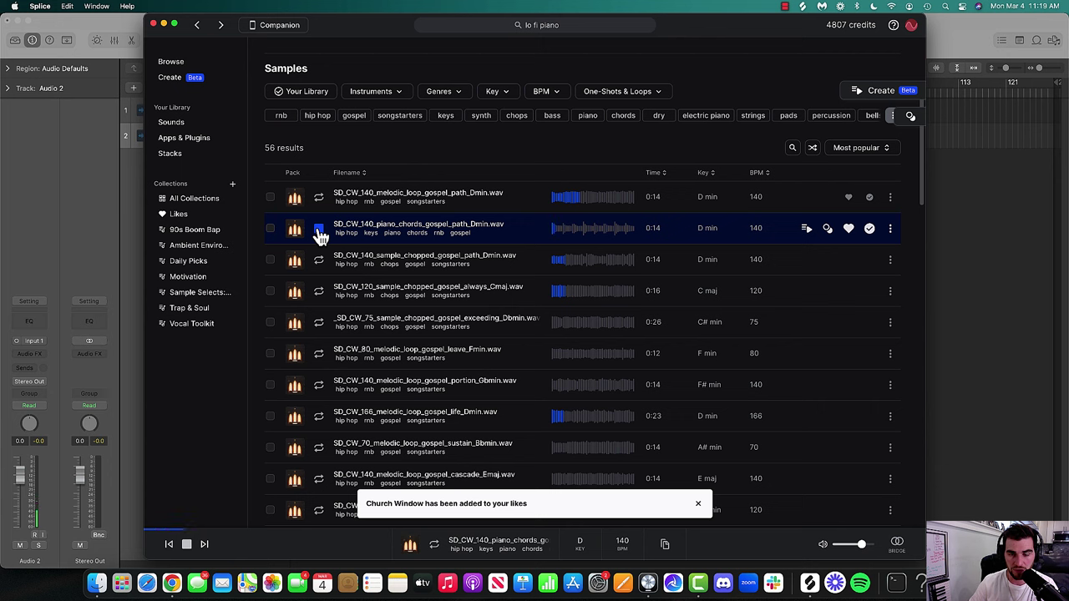
click(318, 261)
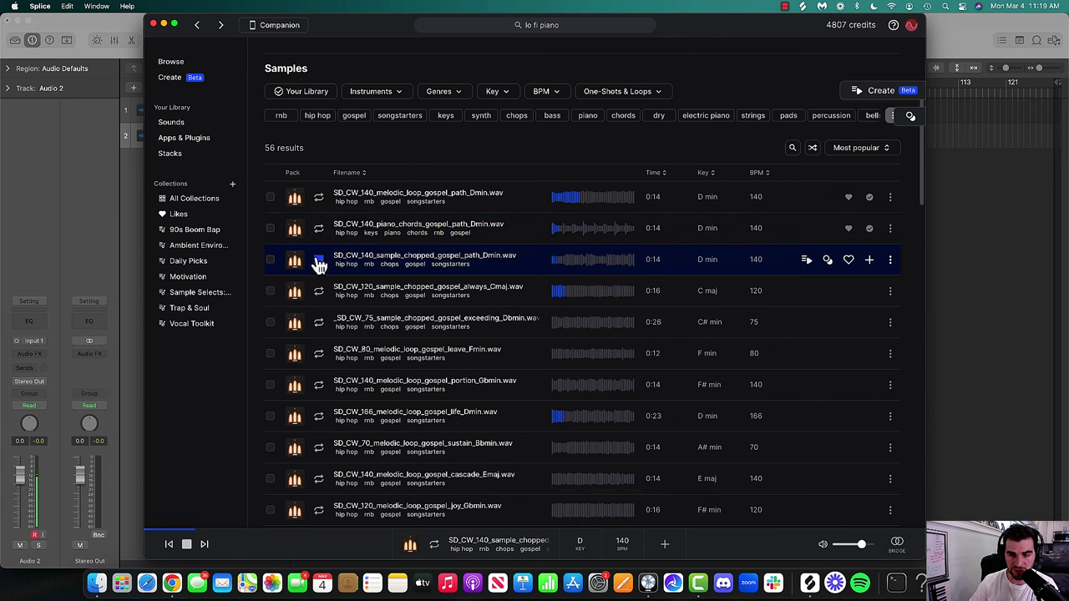
click(319, 418)
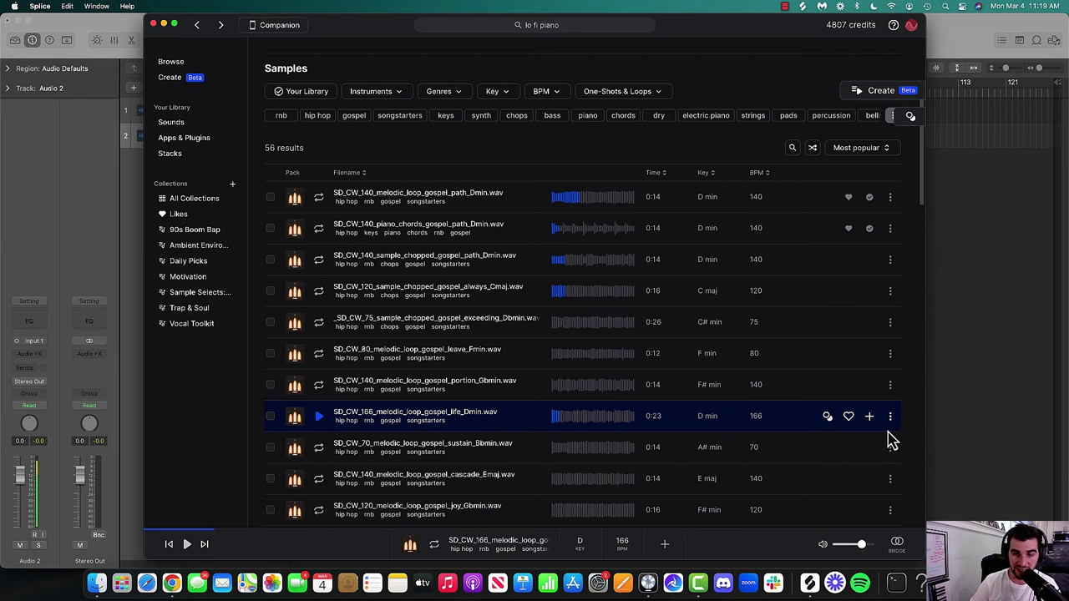
click(849, 416)
click(870, 416)
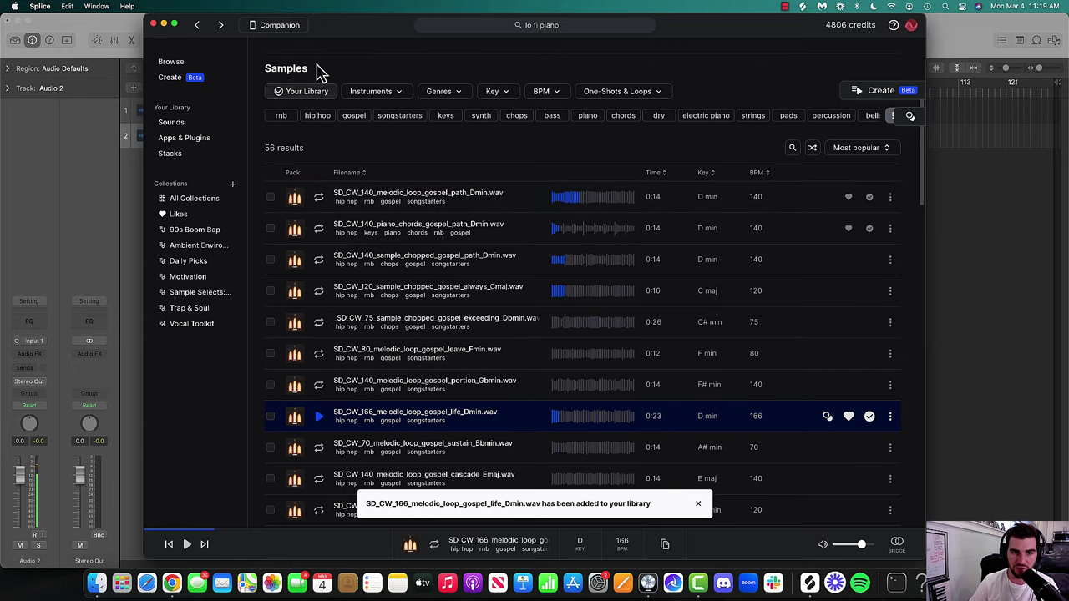
- Move the Splice window aside and place SD_CW_140_piano_chords_gospel_path_Dmin.wav on a new track at bar 1 of the Logic Pro project
drag(325, 29, 694, 29)
drag(716, 243, 299, 236)
click(311, 235)
key(ctrl+Up)
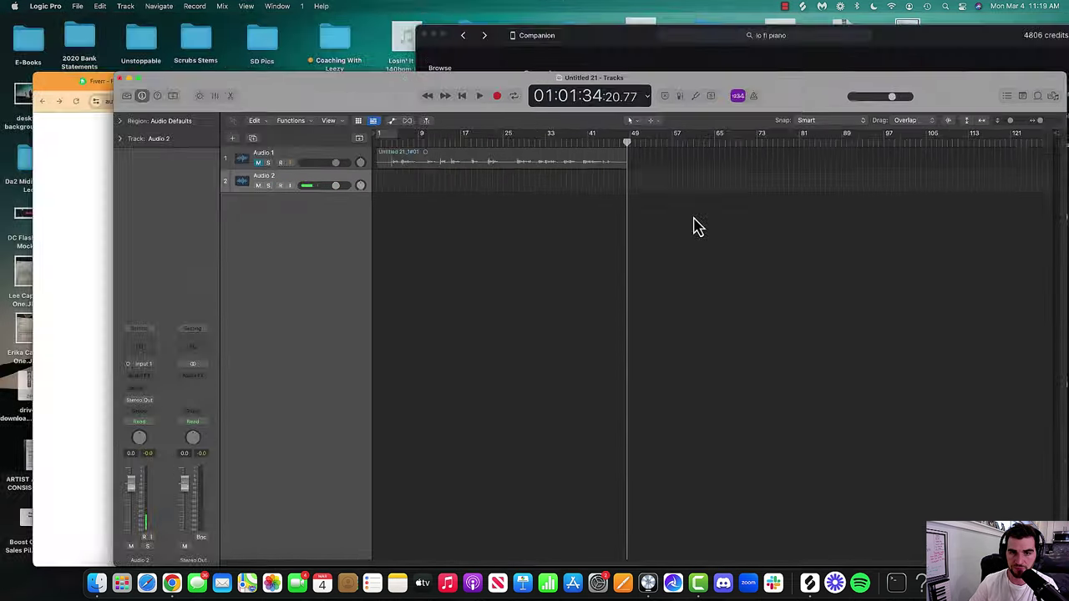
click(222, 210)
drag(754, 228, 301, 211)
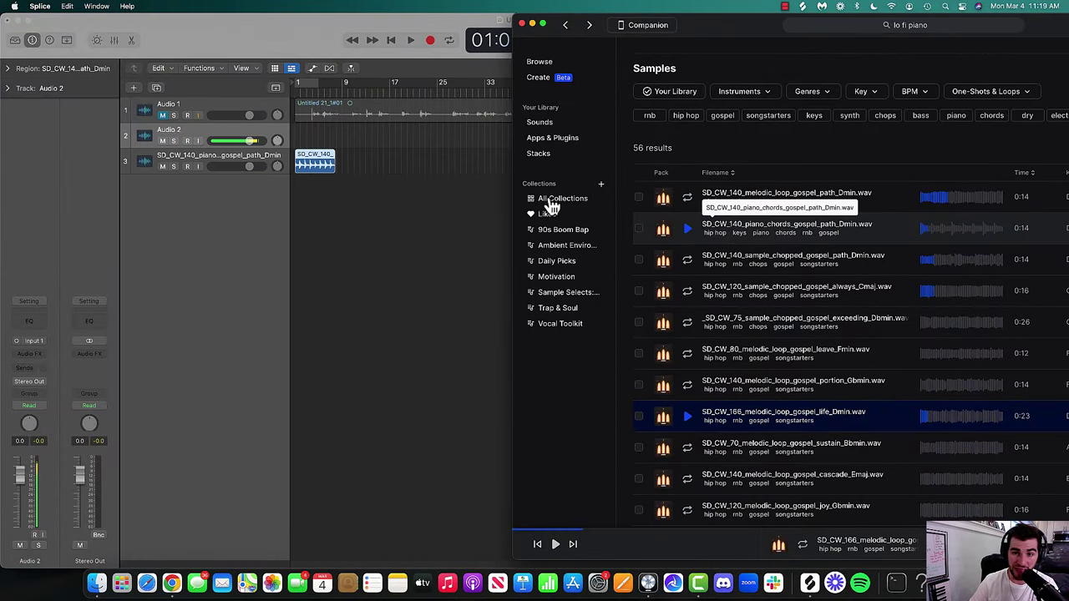
- Replay and like SD_CW_140_sample_chopped_gospel_path_Dmin.wav, then place it on a new Logic Pro track at bar 1 below the piano chords
click(685, 262)
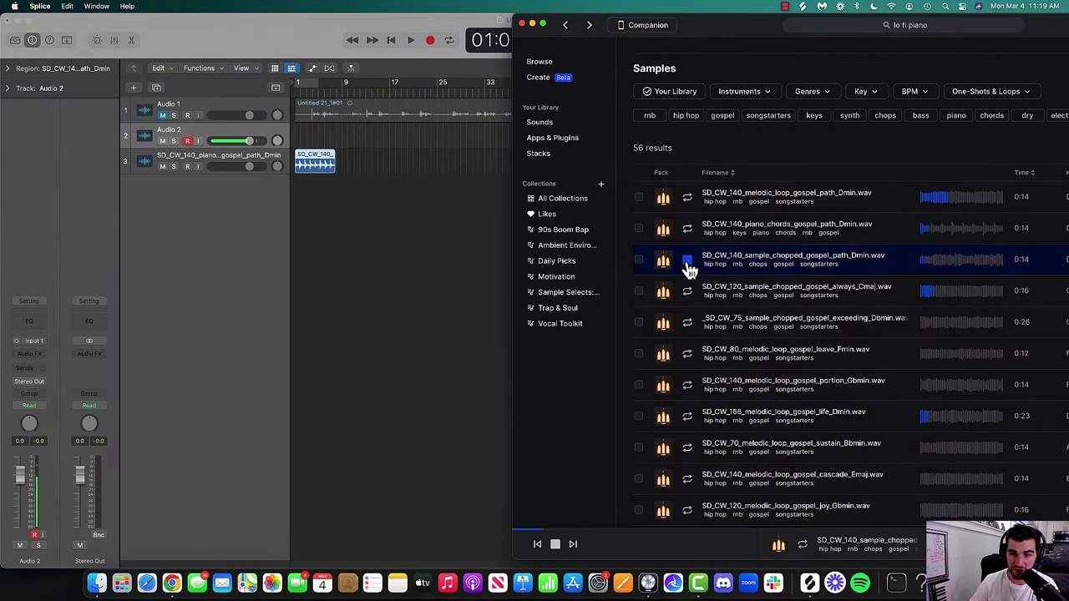
drag(689, 269, 716, 53)
double_click(716, 33)
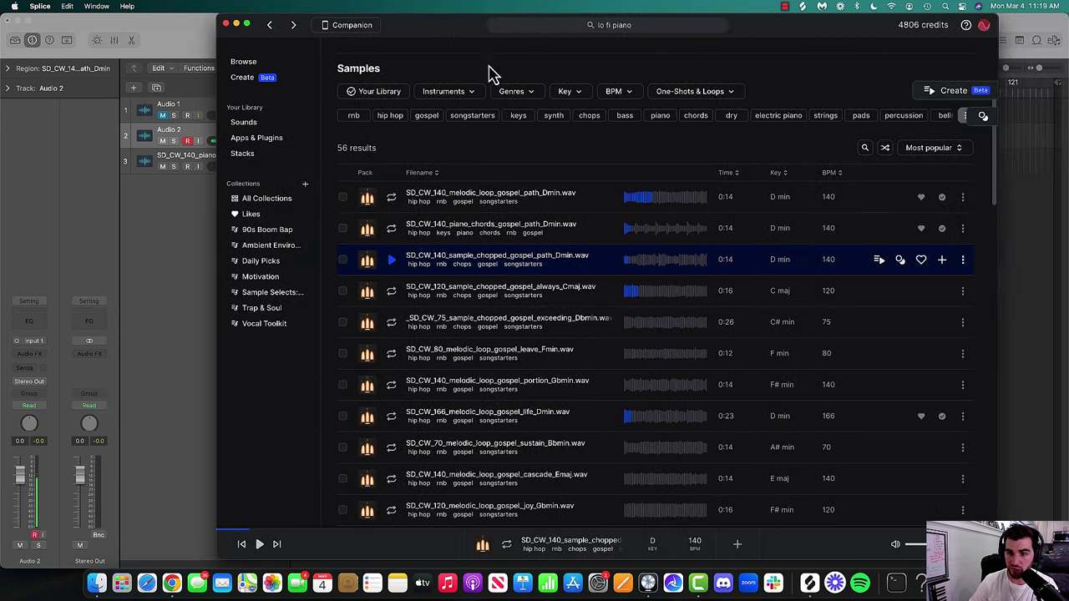
click(921, 260)
double_click(432, 33)
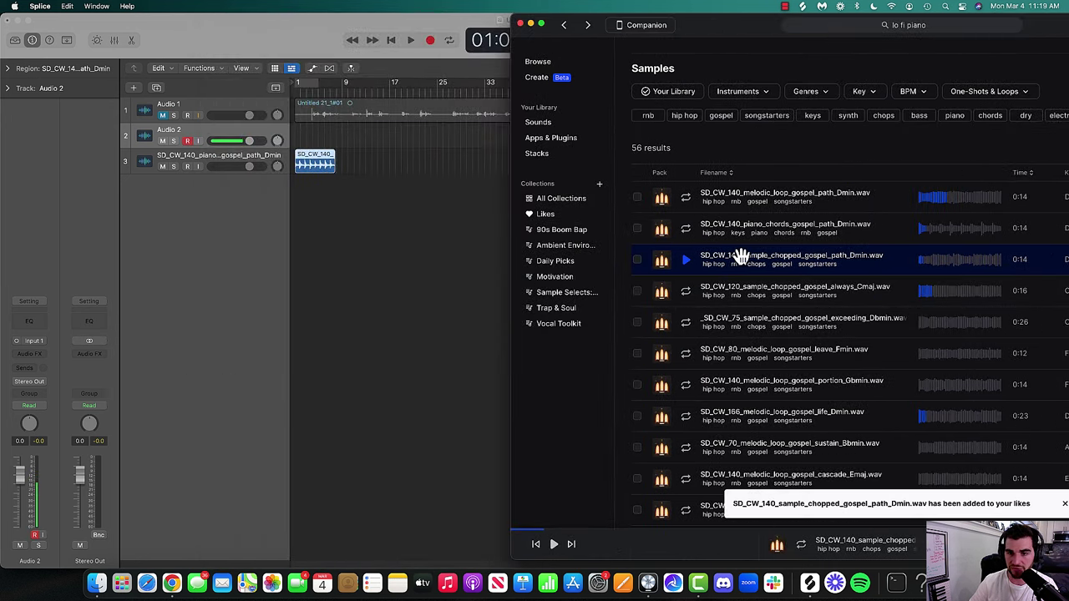
drag(741, 256, 303, 244)
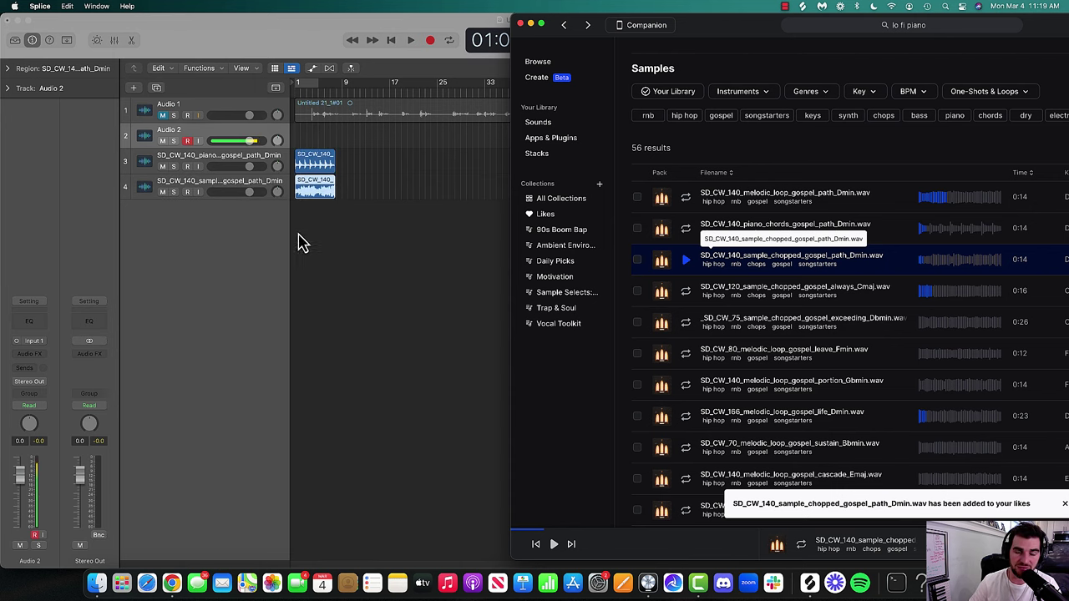
- Find sounds similar to the gospel_path piano chords, then audition, like and add the first two 91V_DV_140 resampled piano loops to the library
double_click(700, 30)
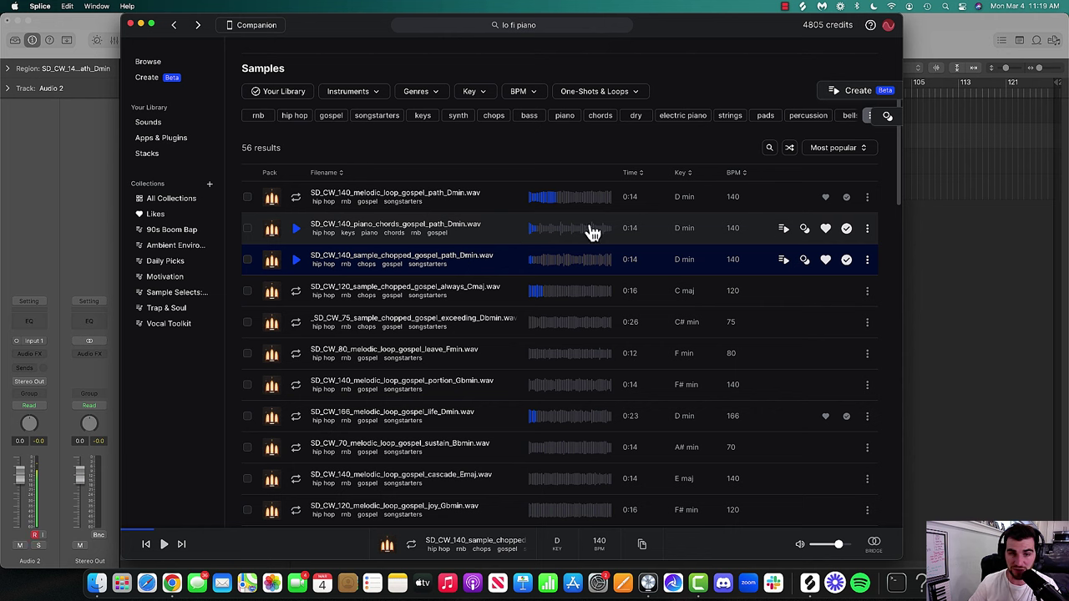
click(804, 229)
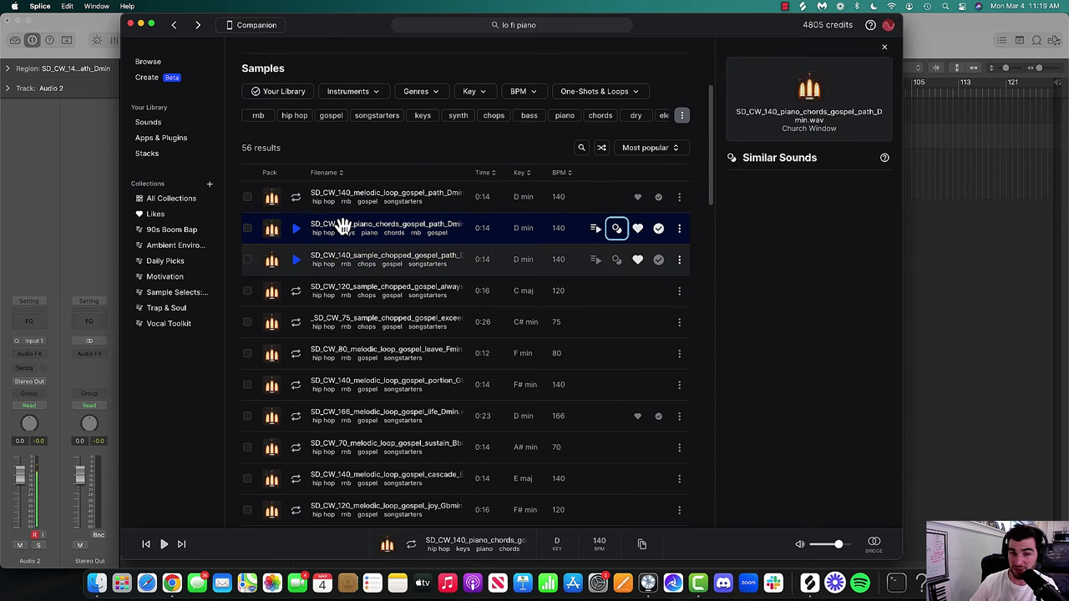
click(759, 185)
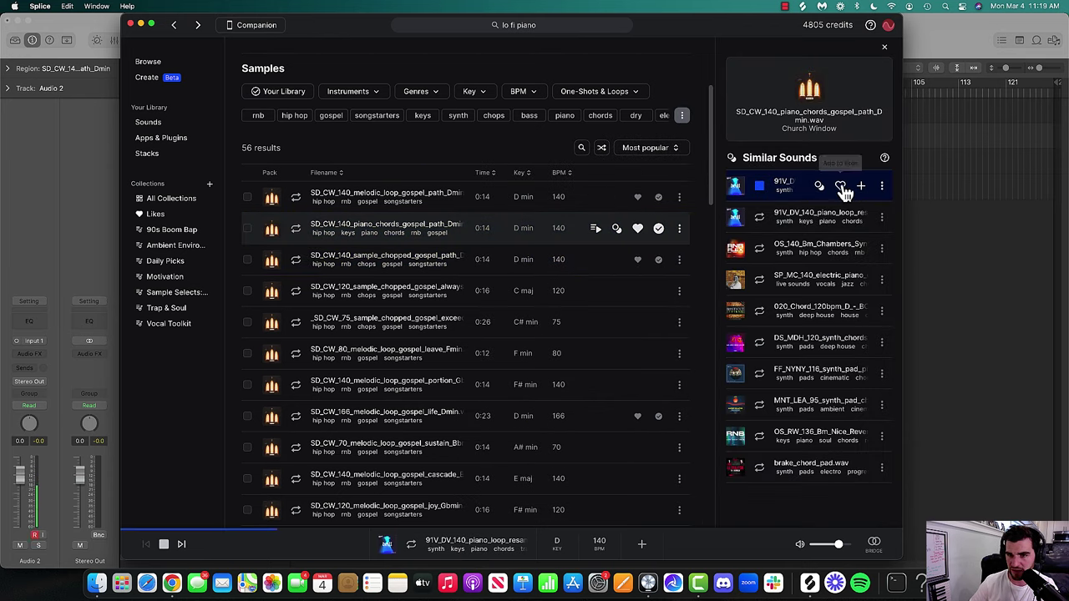
click(840, 185)
click(861, 186)
click(759, 217)
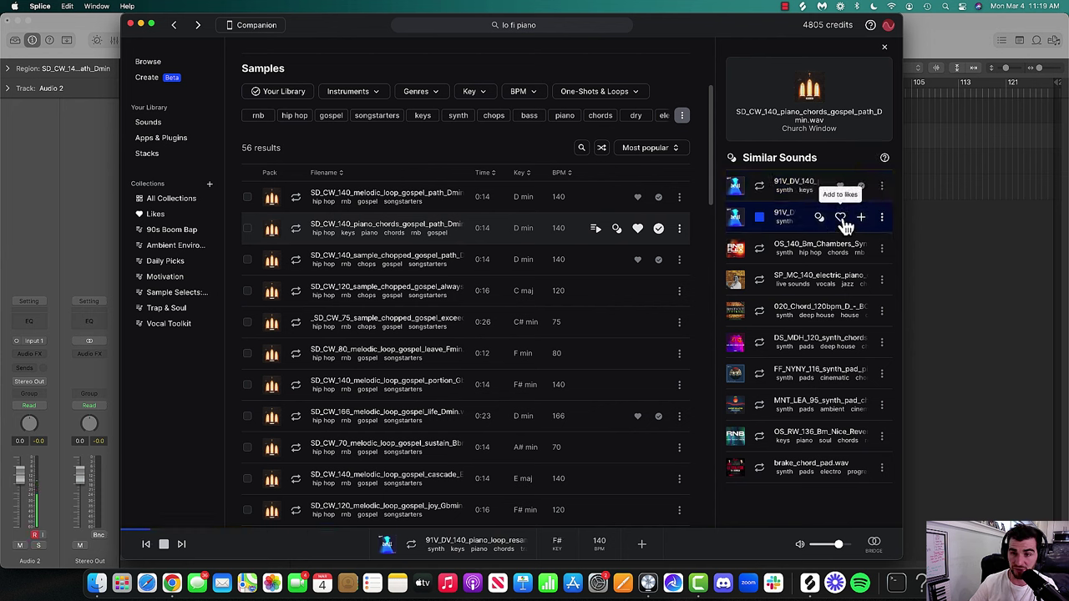
click(840, 218)
click(860, 218)
- Audition the similar sounds from OS_140_Bm_Chambers to the MNT_LEA_95 synth pad, liking and adding DS_MDH_120_synth_chords_loop_moon_pad_Gmin.wav to the library
click(759, 251)
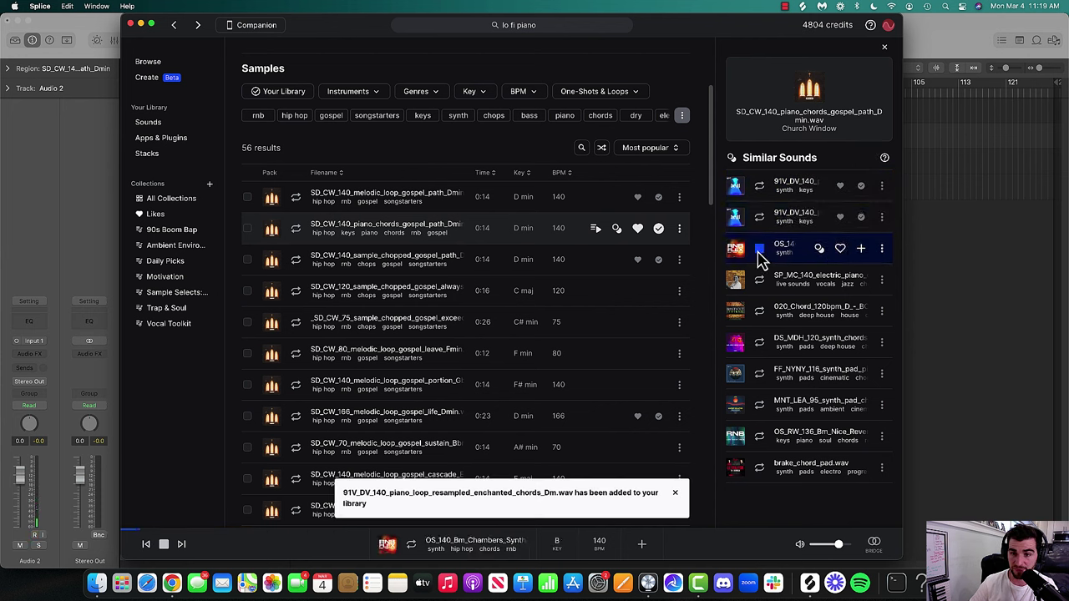
click(759, 281)
click(759, 313)
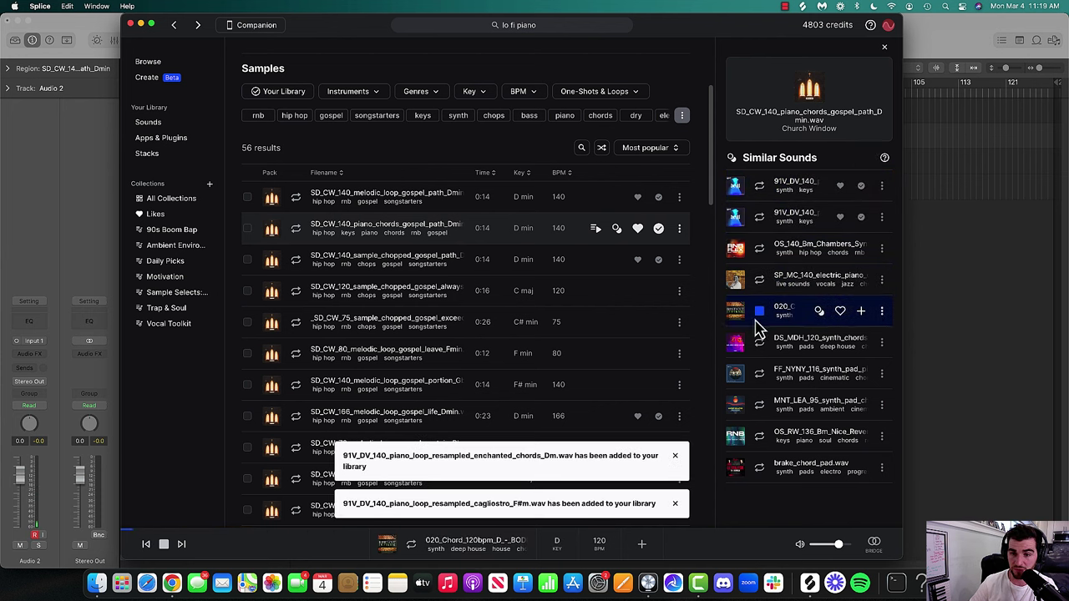
click(759, 342)
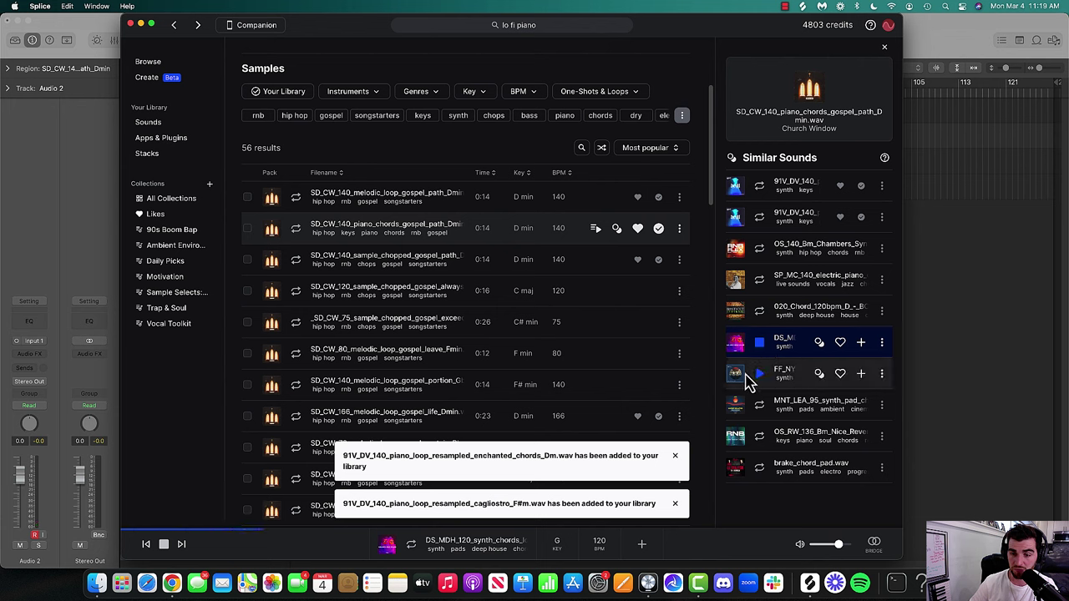
click(841, 348)
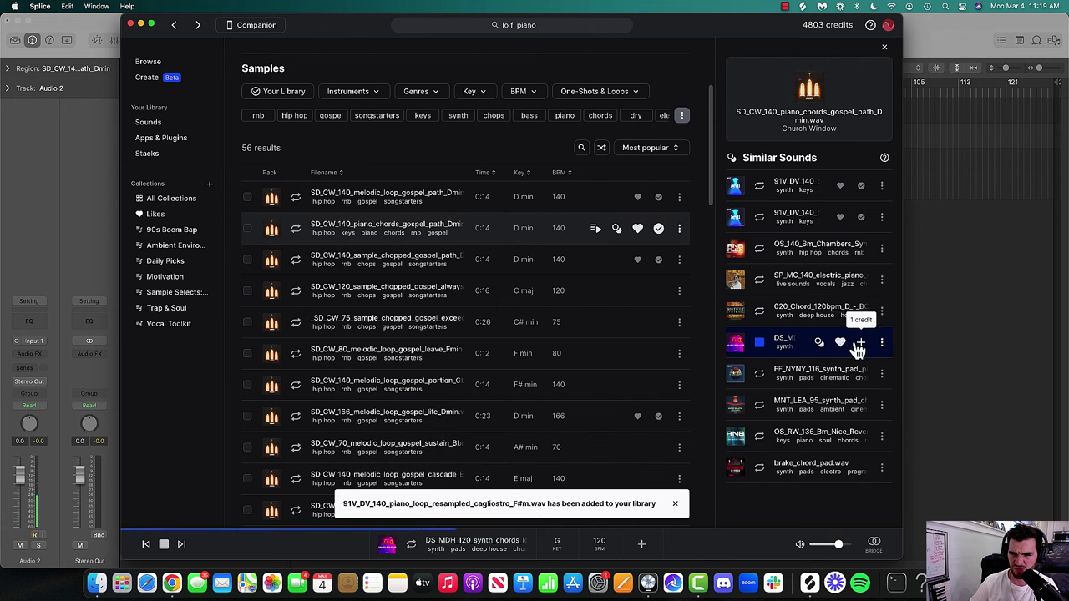
click(861, 345)
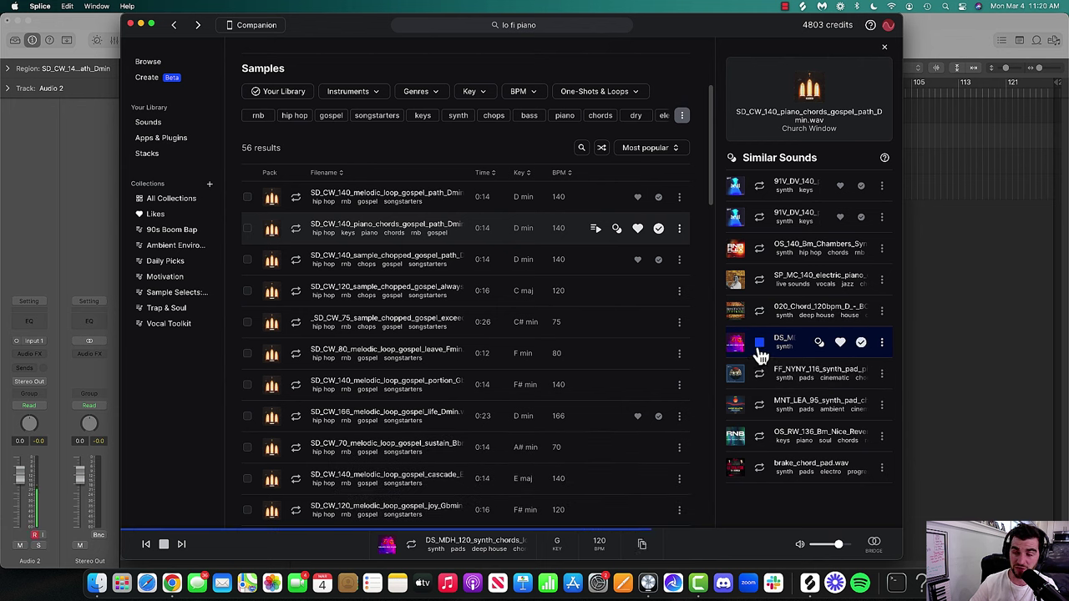
click(760, 373)
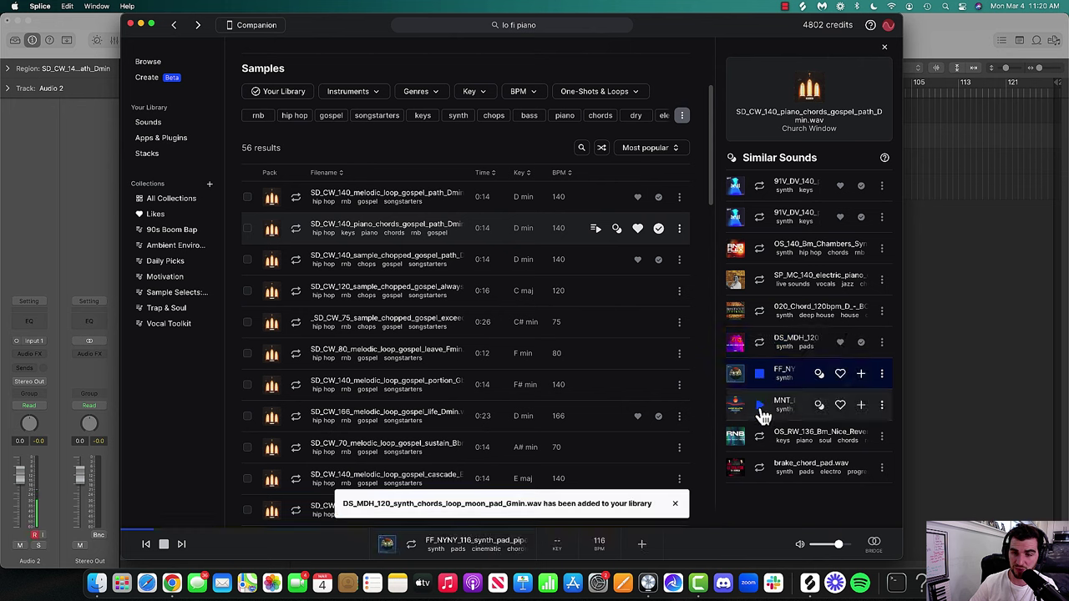
click(759, 405)
click(759, 409)
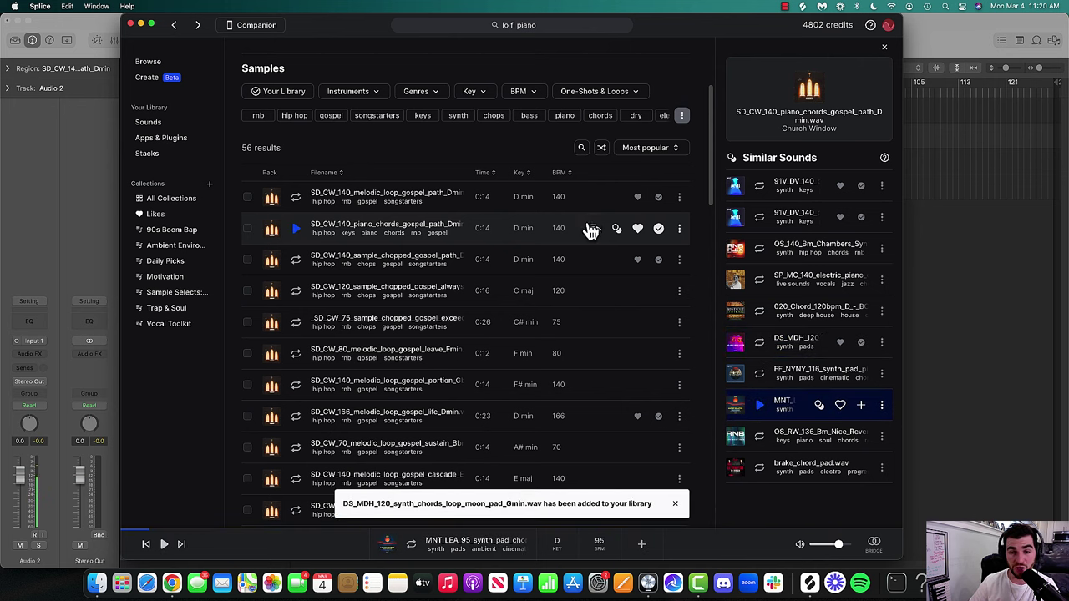
- Replay the gospel_path piano chords, create a new stack from them and briefly solo its Chords layer
click(297, 233)
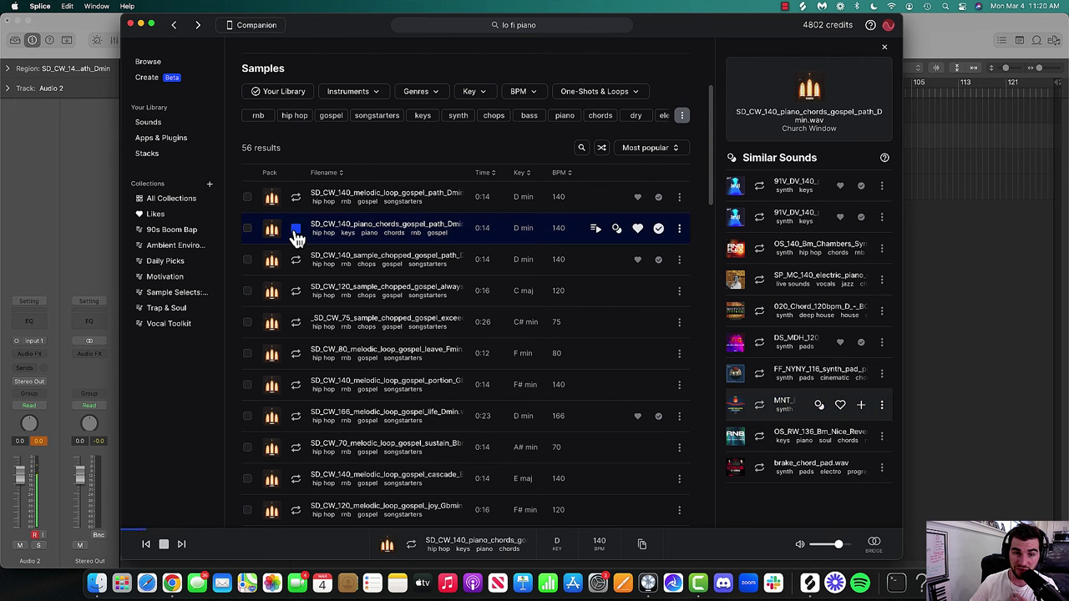
click(594, 228)
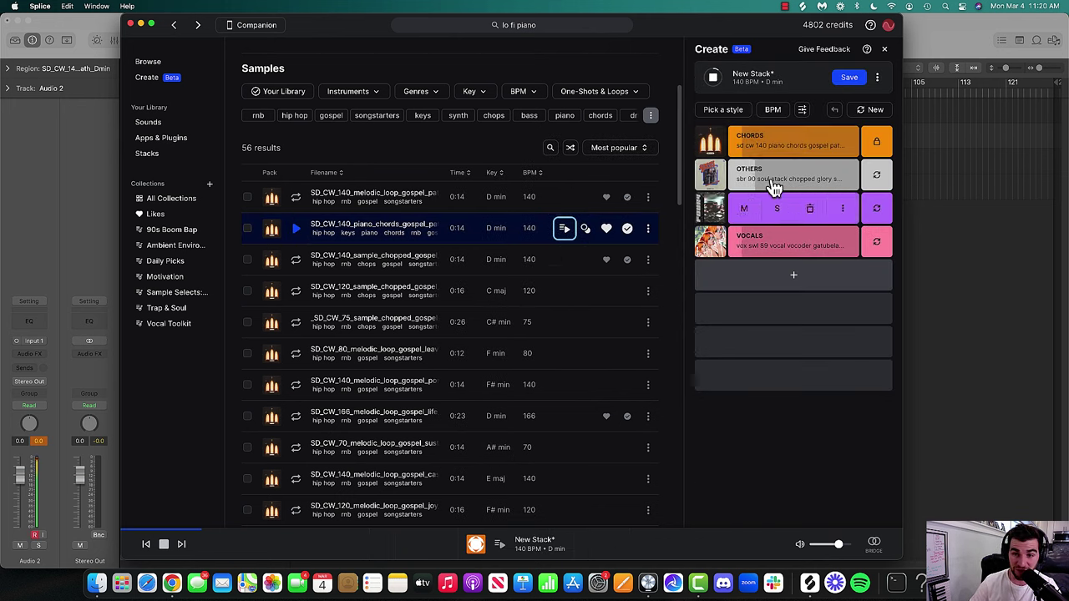
click(782, 142)
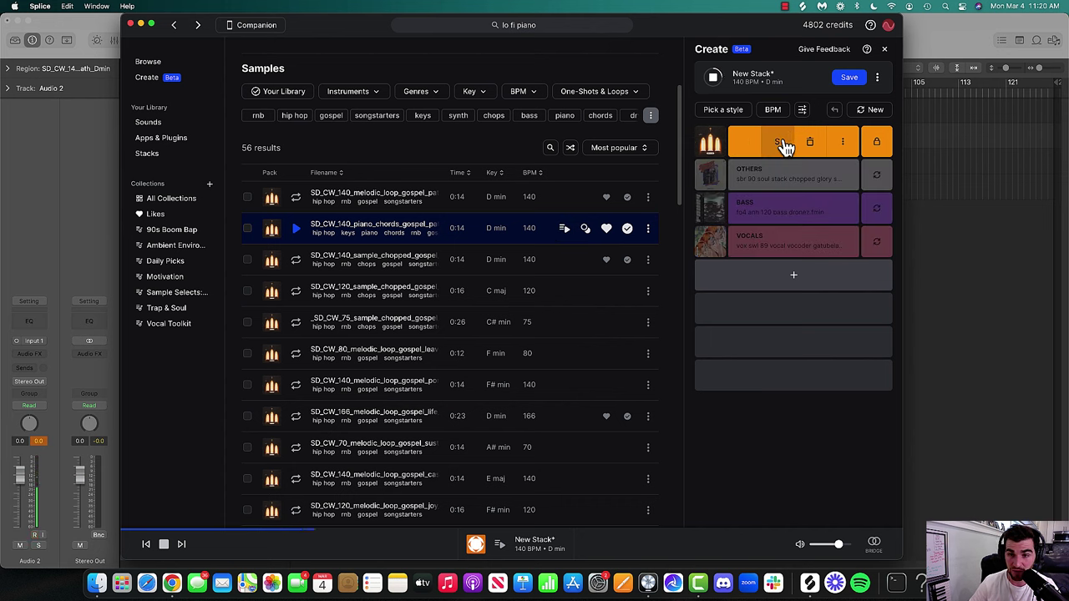
click(777, 144)
- Solo the stack's Others and Vocals layers in turn, then mute the Vocals and Bass layers
click(777, 177)
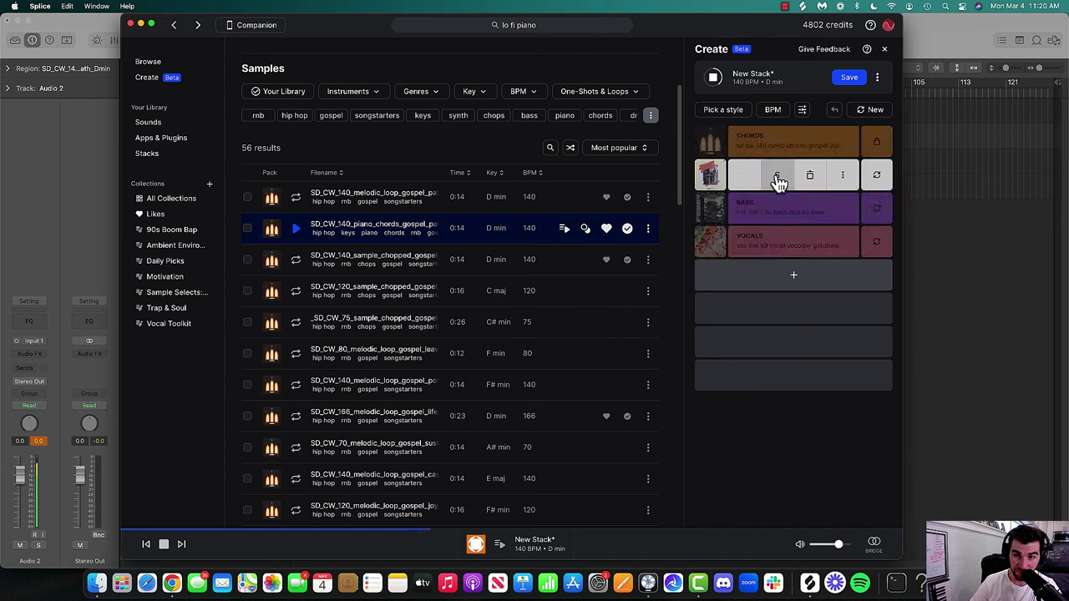
click(777, 178)
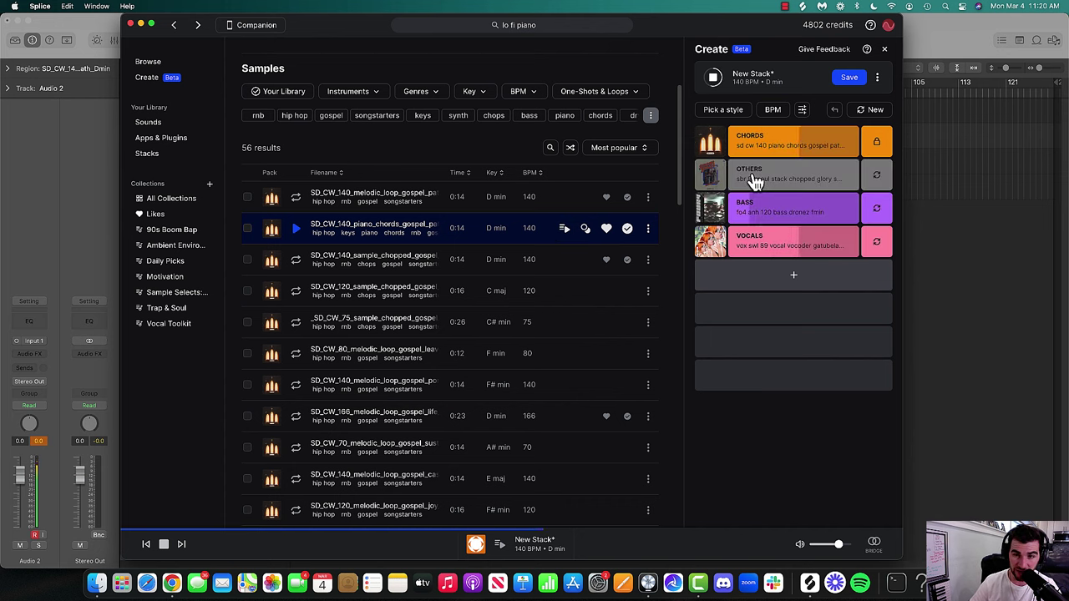
click(777, 244)
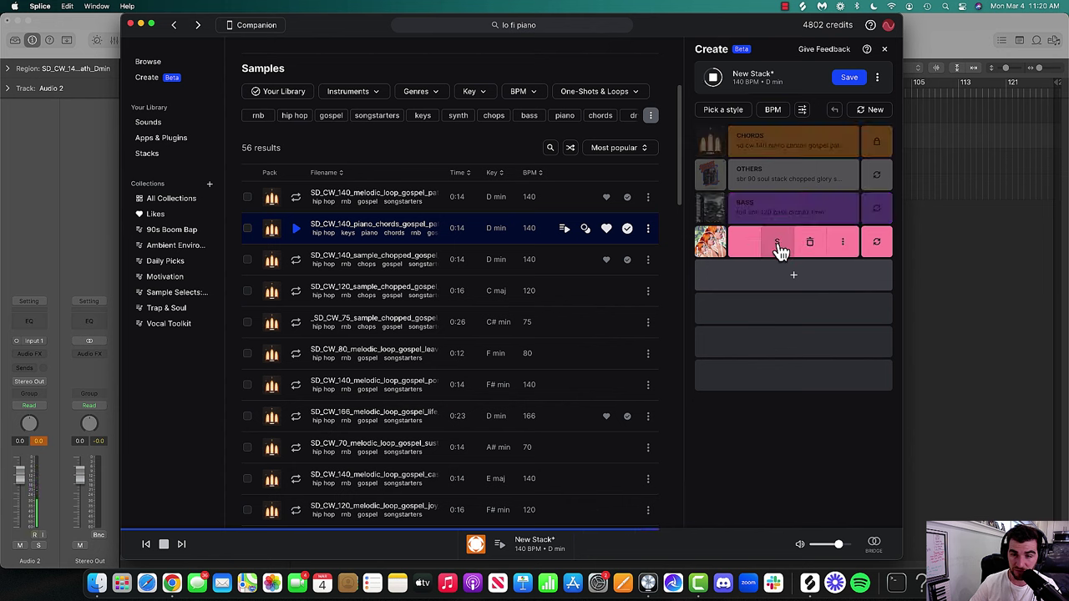
click(777, 246)
click(746, 246)
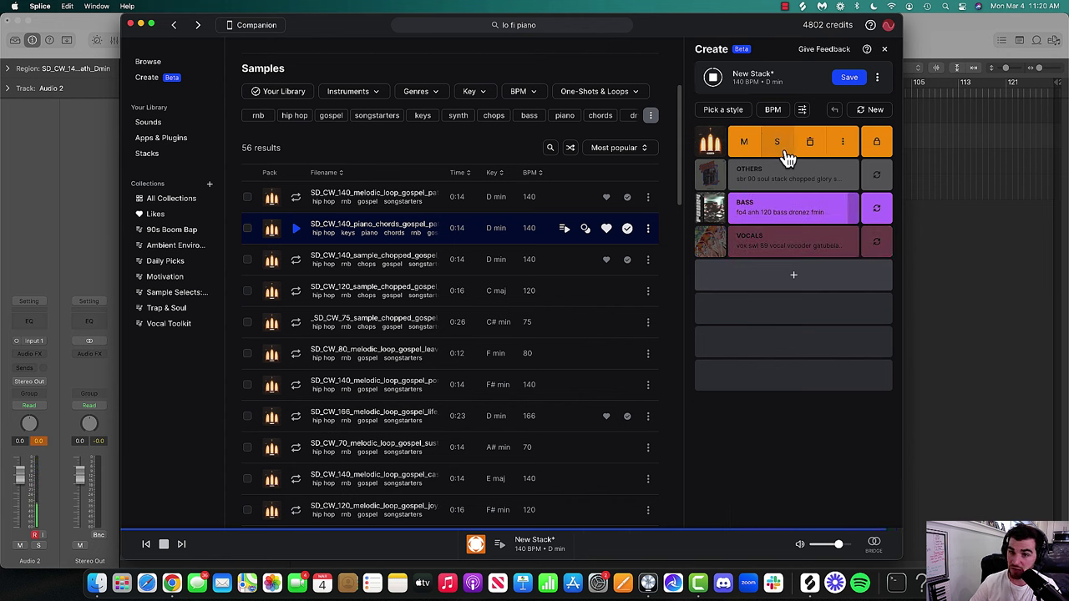
click(746, 209)
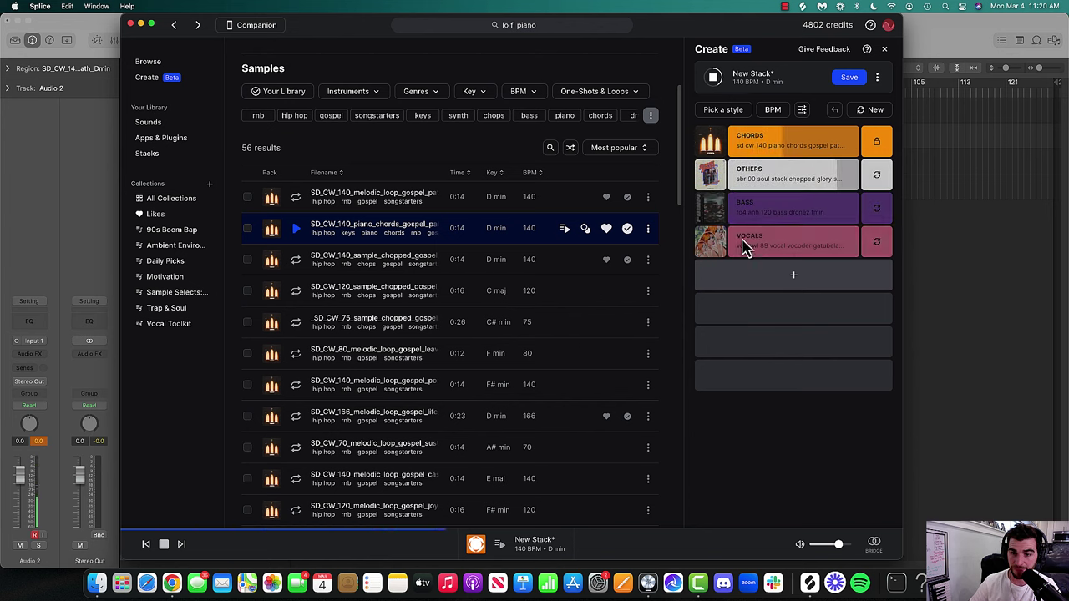
- Swap the Others layer's sample, delete that layer, and replace the Bass layer's sample with bpm128 chillaxin cm 06
click(879, 182)
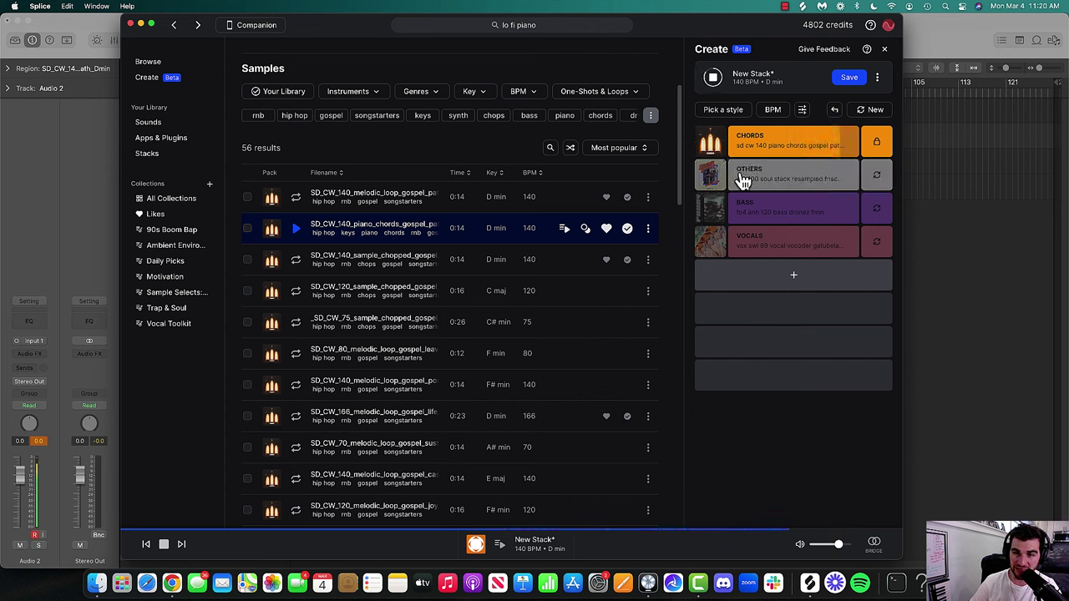
click(809, 183)
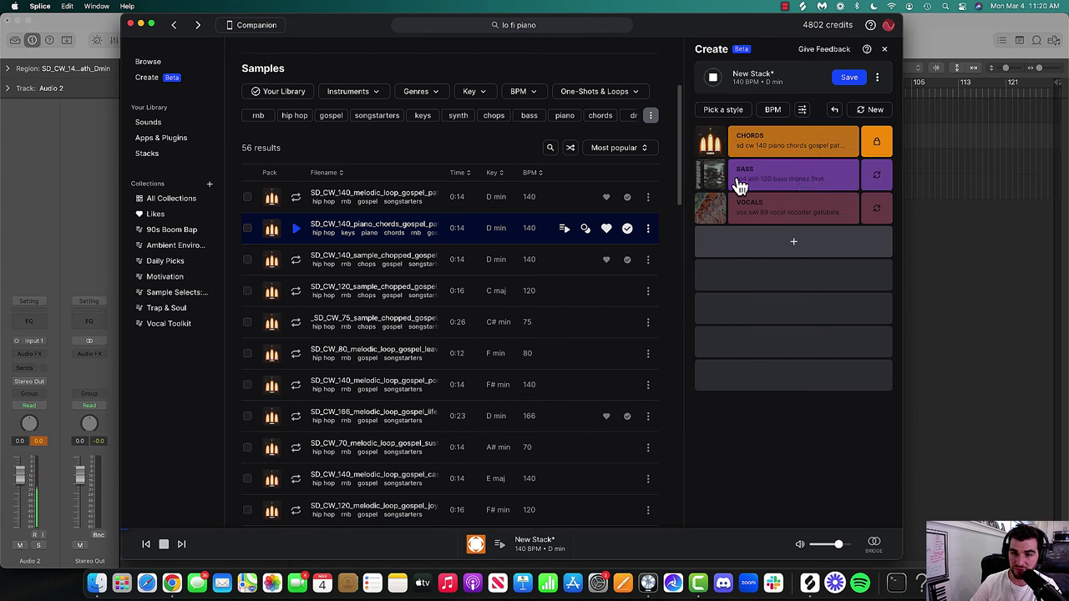
click(863, 183)
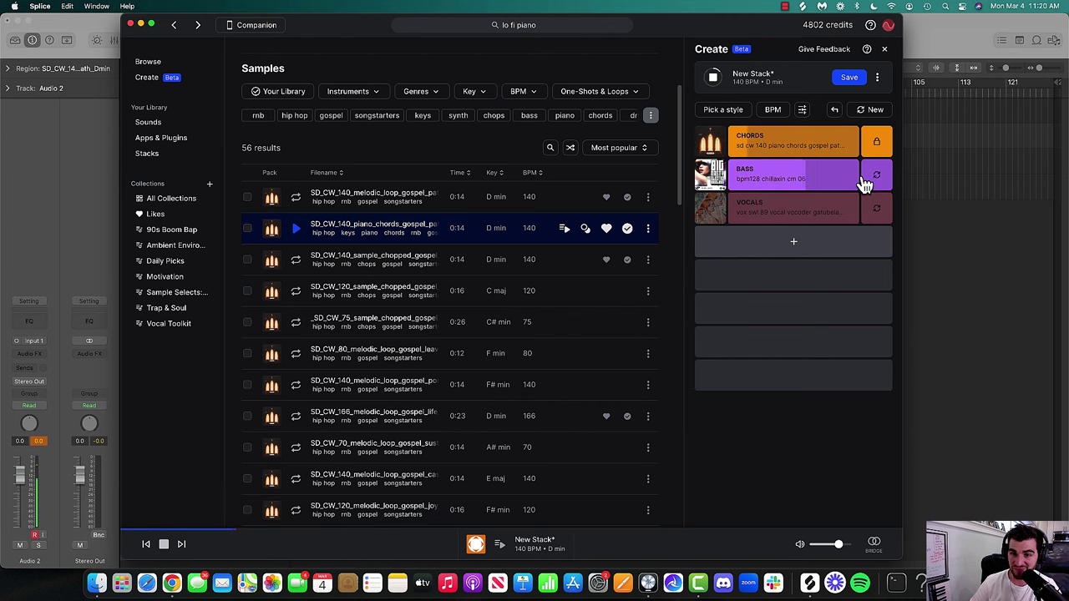
click(795, 242)
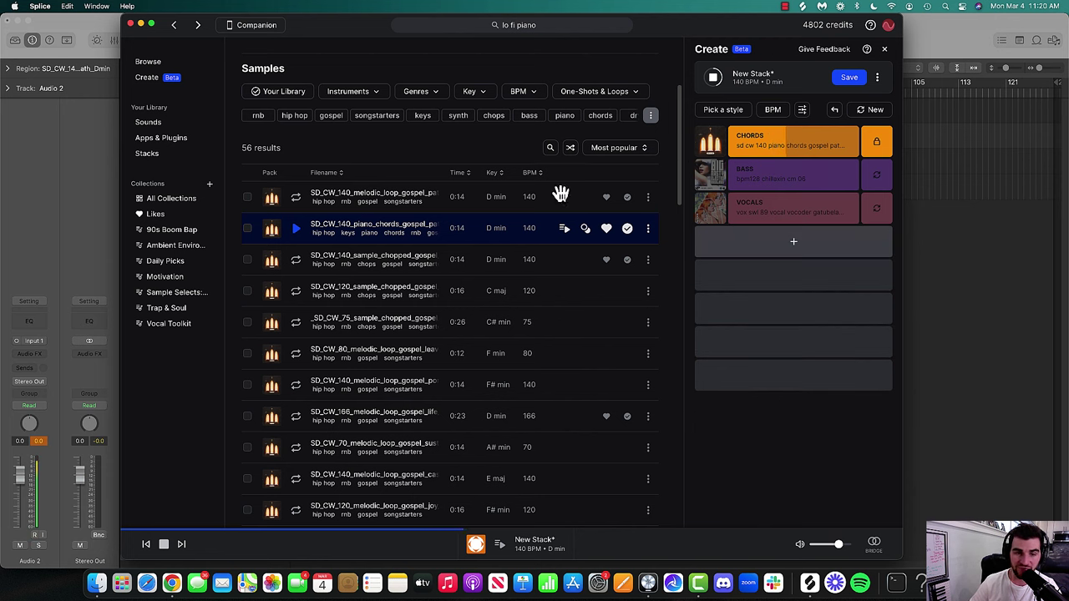
- Switch to Logic Pro and set its LCD display to show bars and beats, tempo, time signature and key
click(296, 231)
click(320, 267)
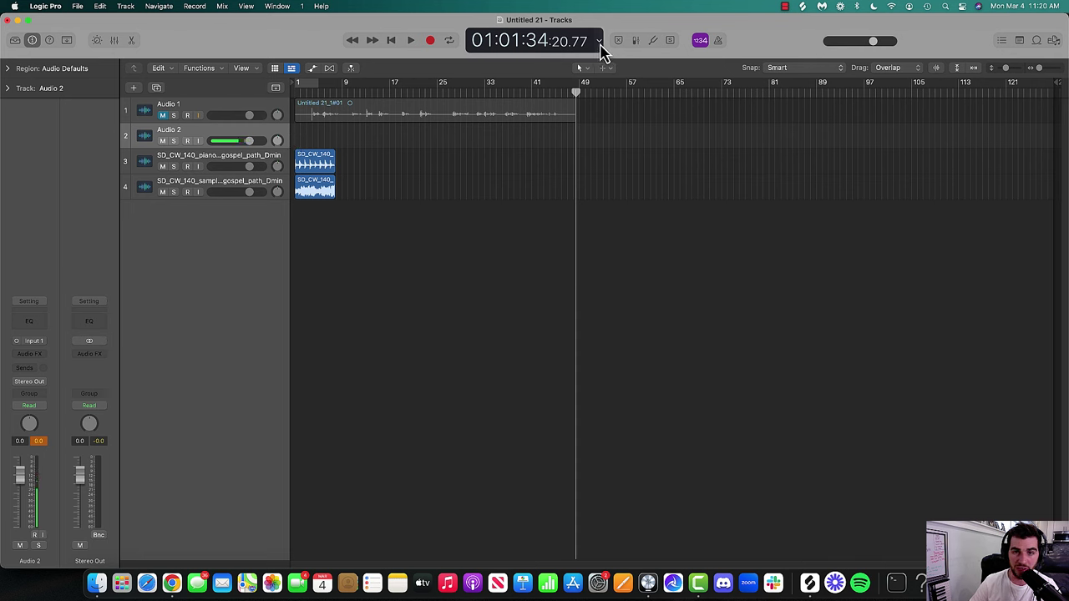
click(599, 42)
click(605, 25)
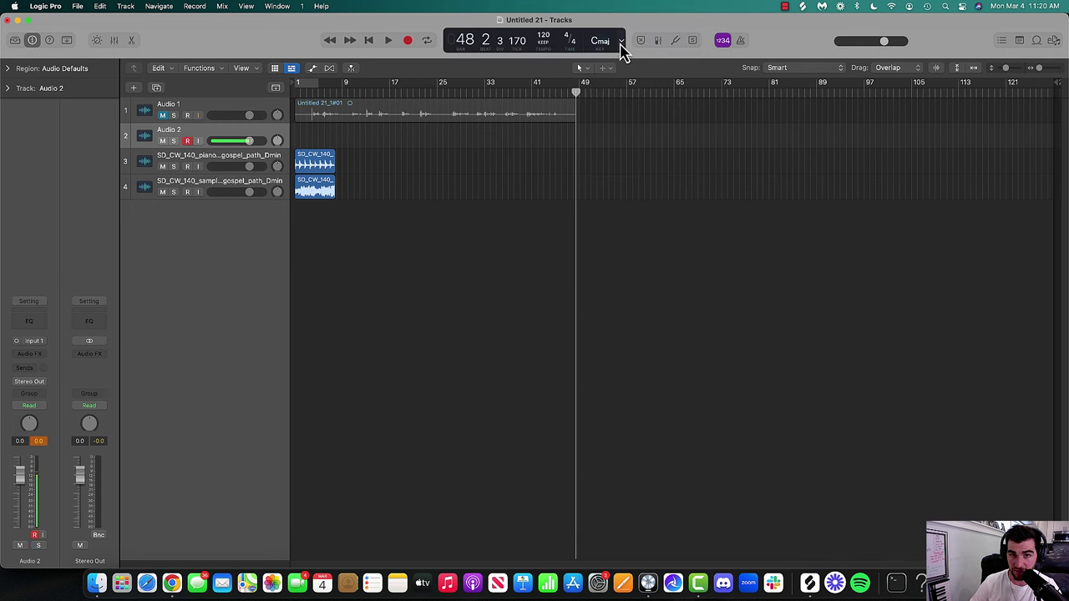
- Set the project tempo to 140 BPM
click(622, 42)
click(545, 39)
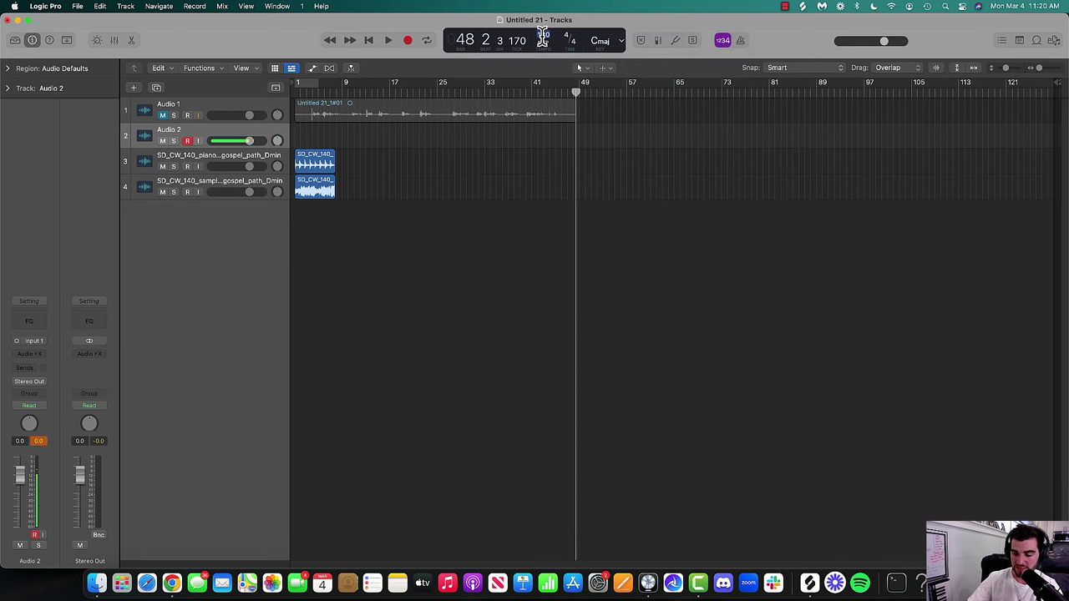
text(140)
key(Return)
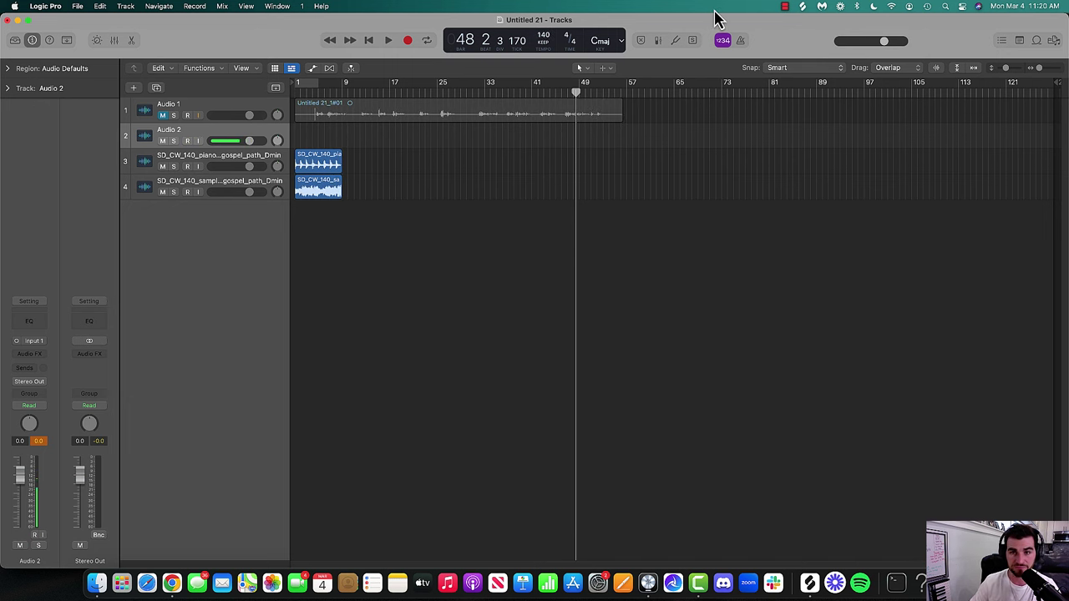
- Return to the project start and set a cycle range from bar 1 to bar 9 over the two gospel_path regions
drag(1007, 70, 1012, 83)
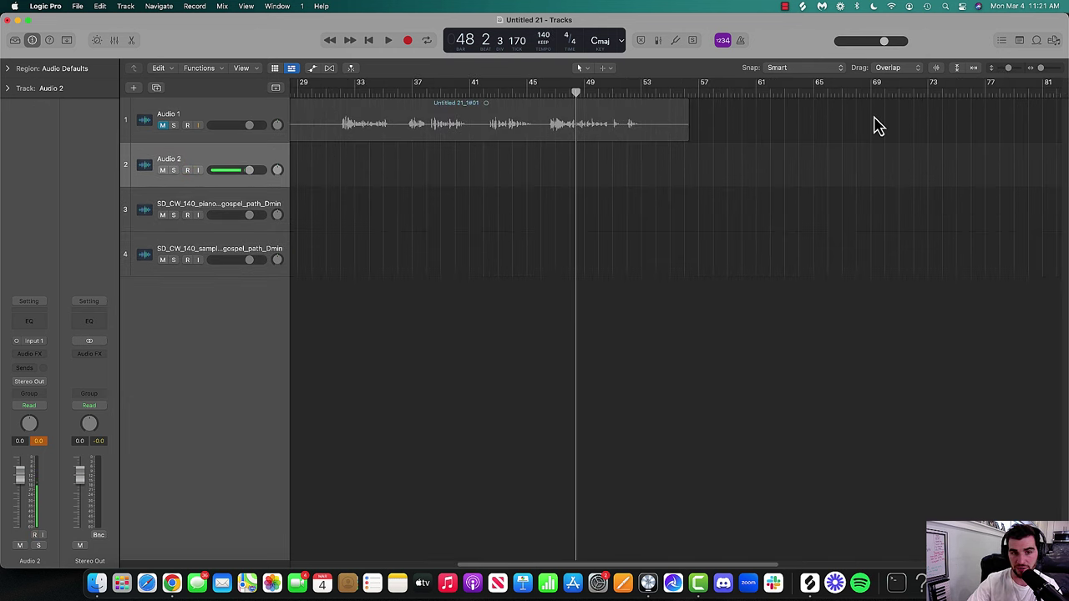
key(Return)
key(space)
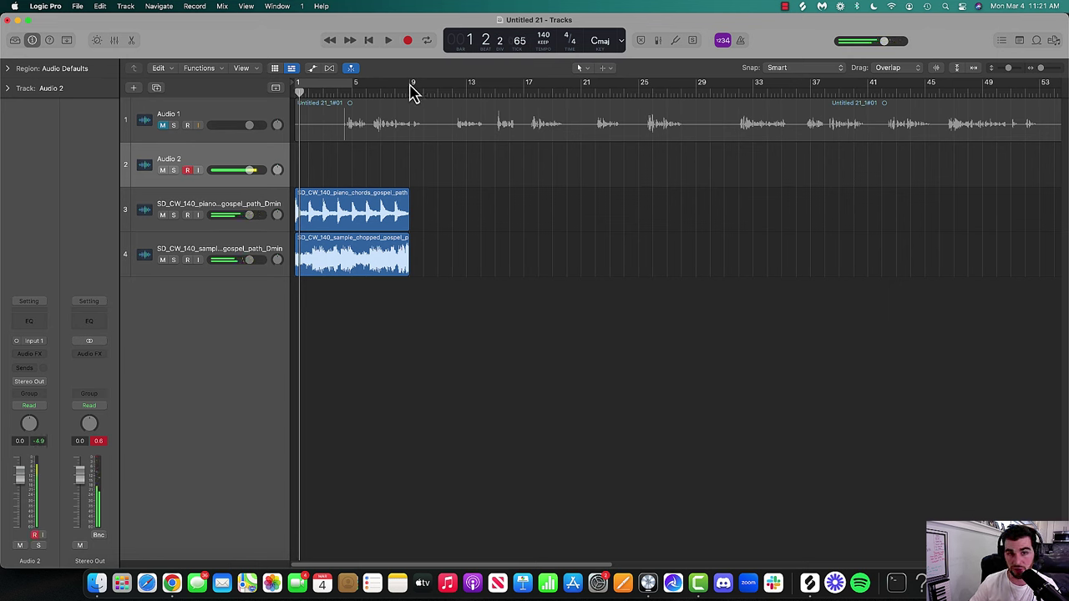
drag(412, 87, 248, 109)
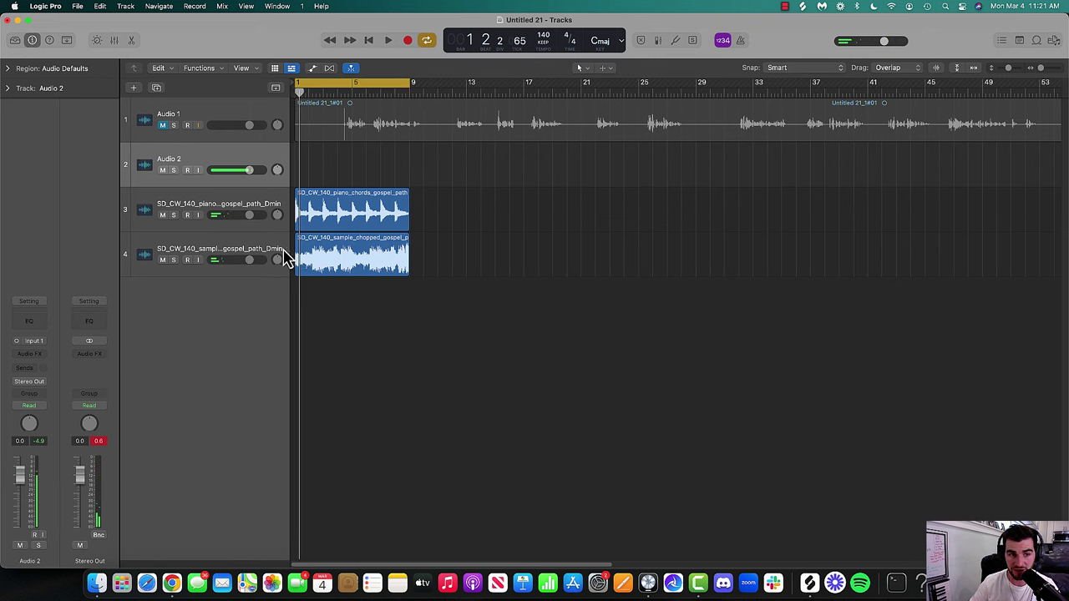
- Play the loop, soloing the chopped sample and piano tracks, and lower both volumes, with the piano at about -4.5 dB, before clearing all solos
key(space)
click(173, 260)
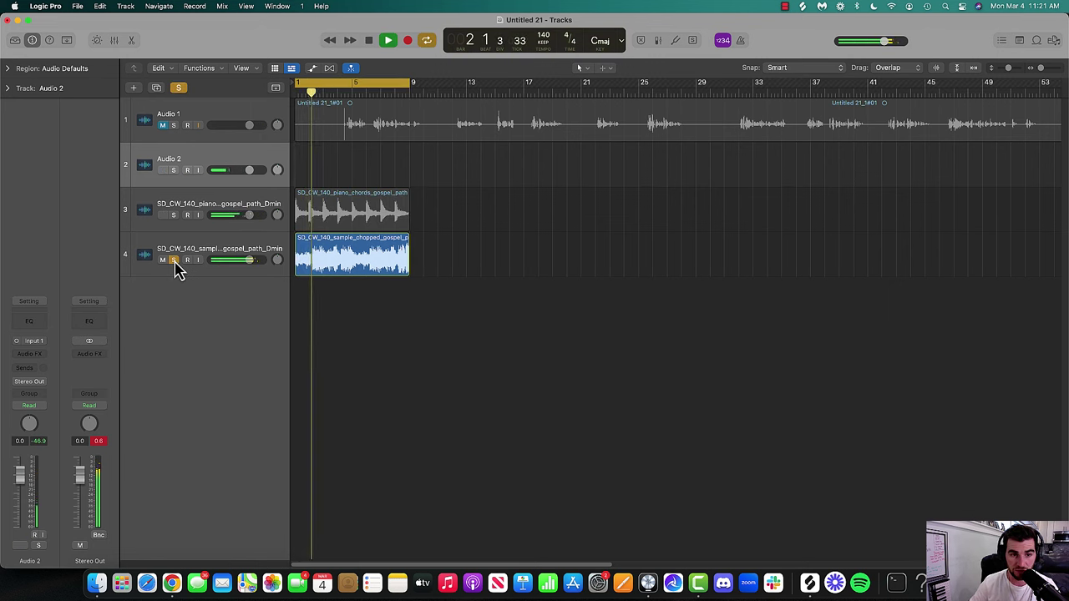
click(173, 260)
click(174, 214)
mouse_move(247, 261)
mouse_down()
mouse_move(200, 269)
mouse_move(229, 272)
mouse_up()
click(174, 259)
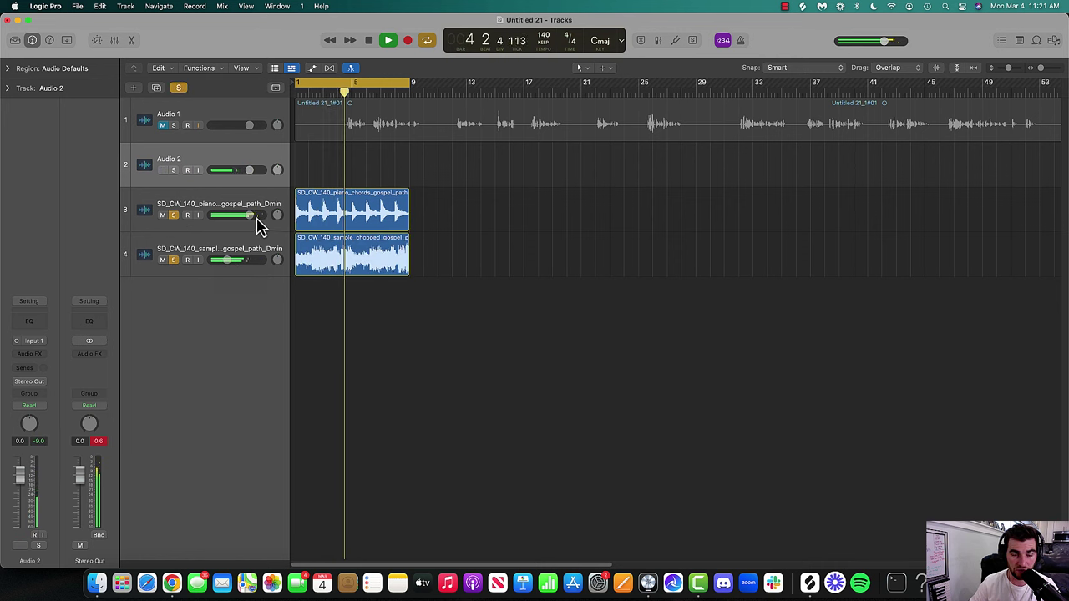
drag(251, 222, 237, 225)
click(179, 89)
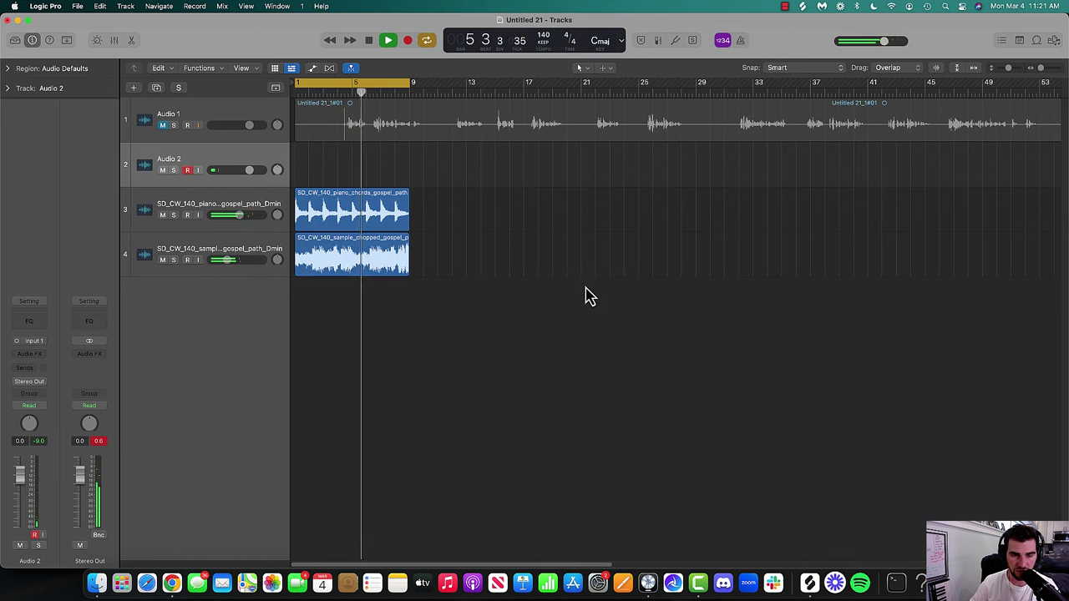
- Delete the empty Audio 2 track and add one software instrument track using Output's Arcade in stereo
key(super+BackSpace)
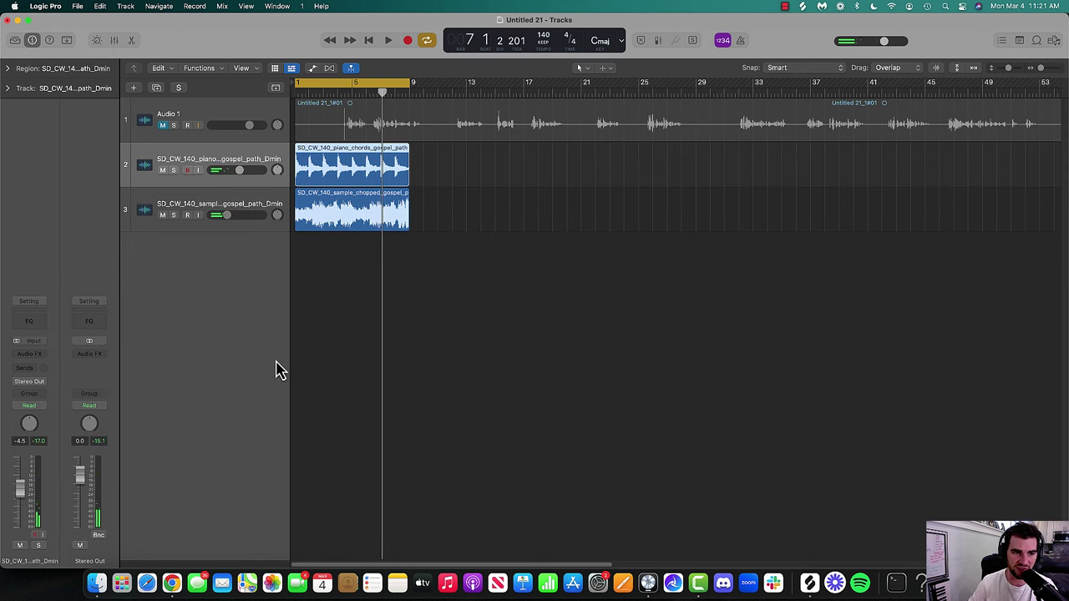
click(133, 89)
click(442, 200)
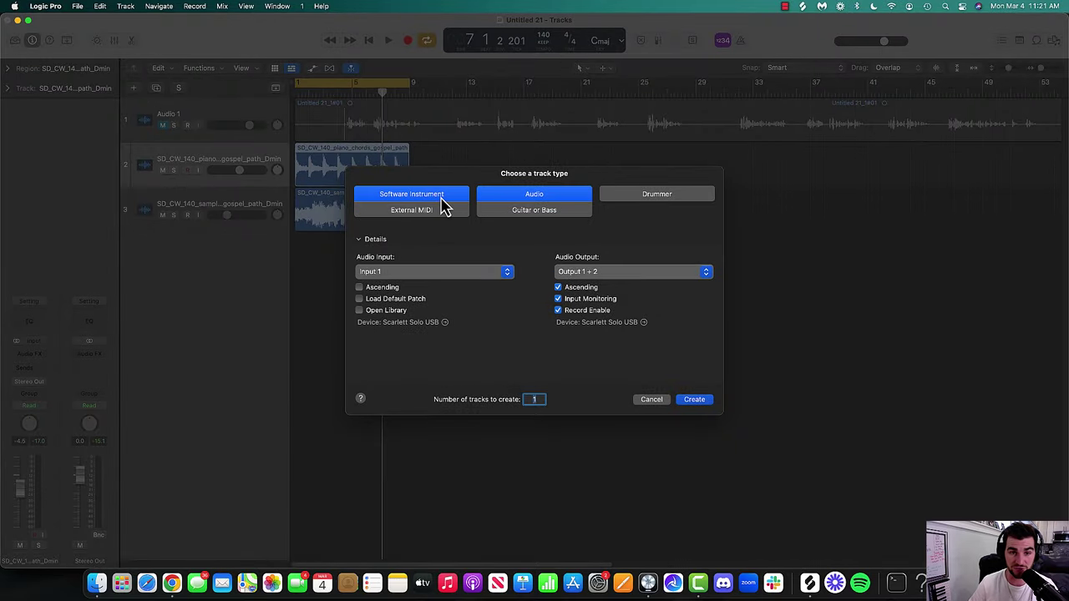
click(436, 273)
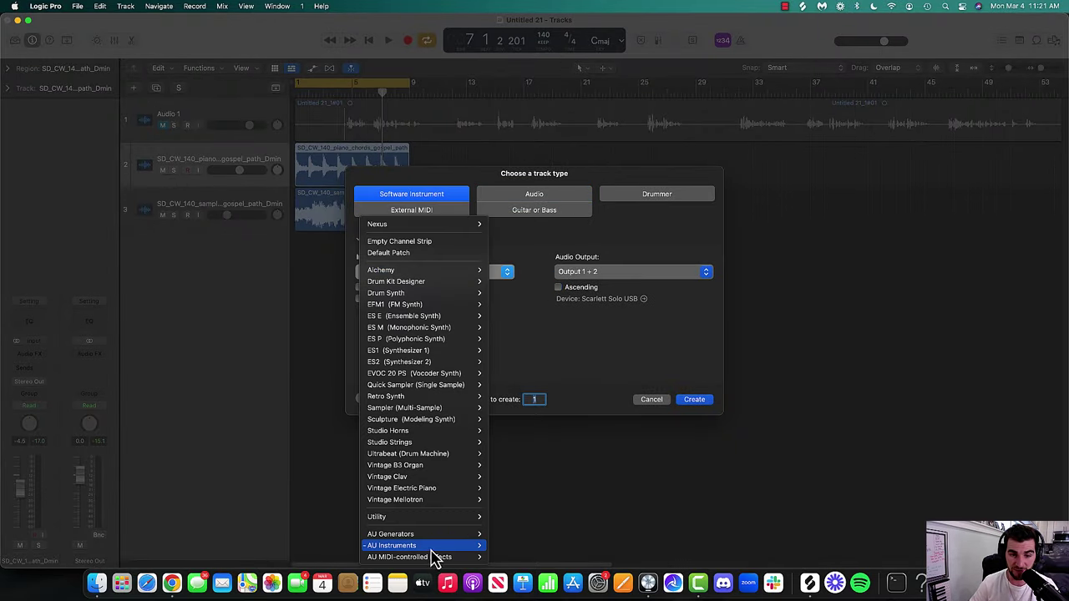
mouse_move(422, 545)
mouse_move(517, 476)
mouse_move(598, 477)
click(633, 480)
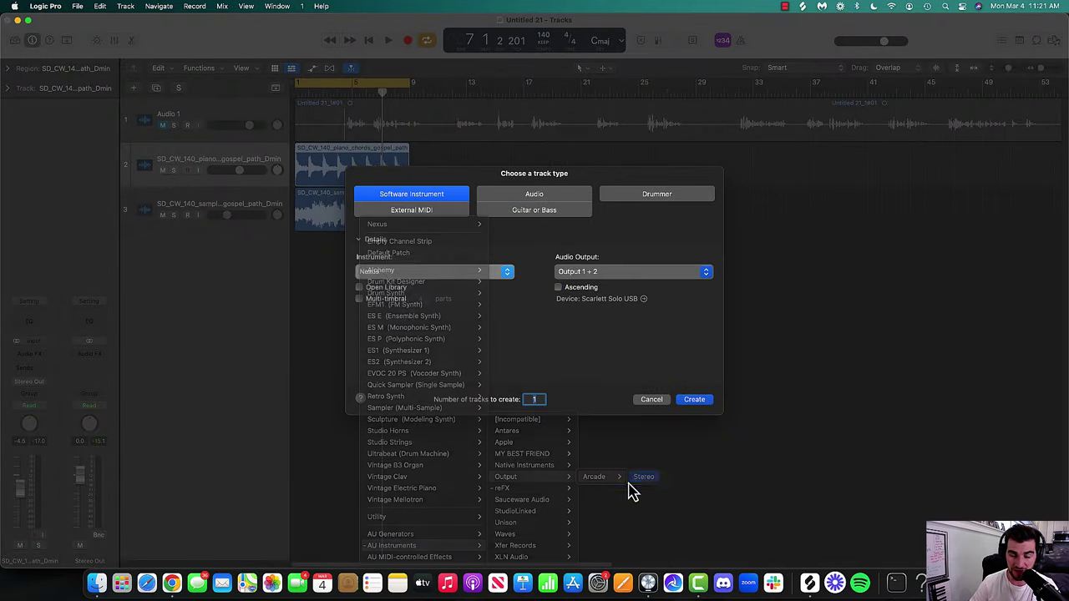
click(695, 400)
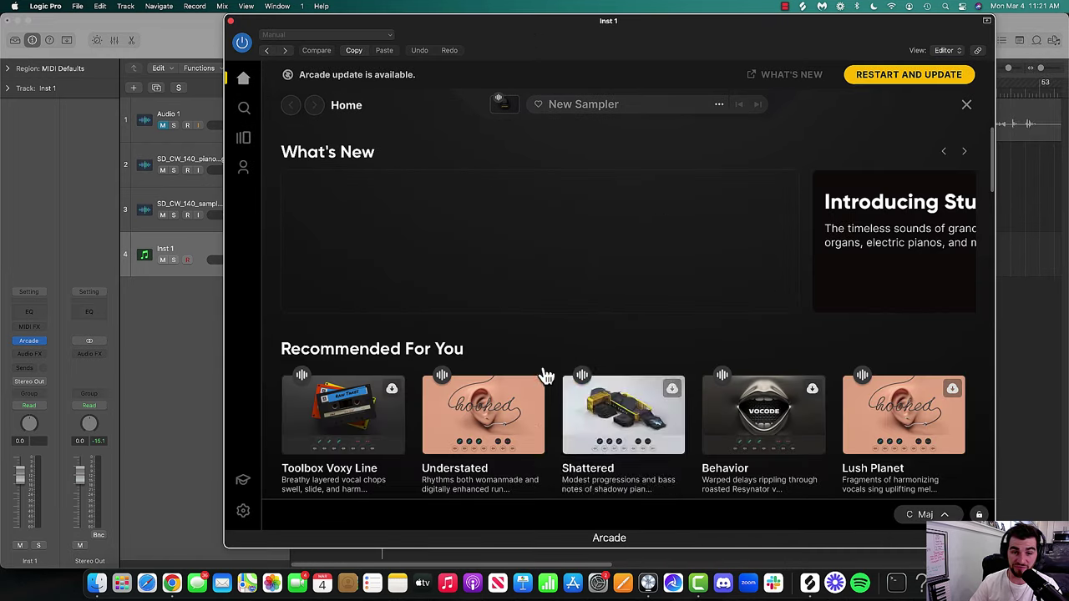
- Reposition the Arcade window and set its session key to D minor
drag(472, 60, 714, 60)
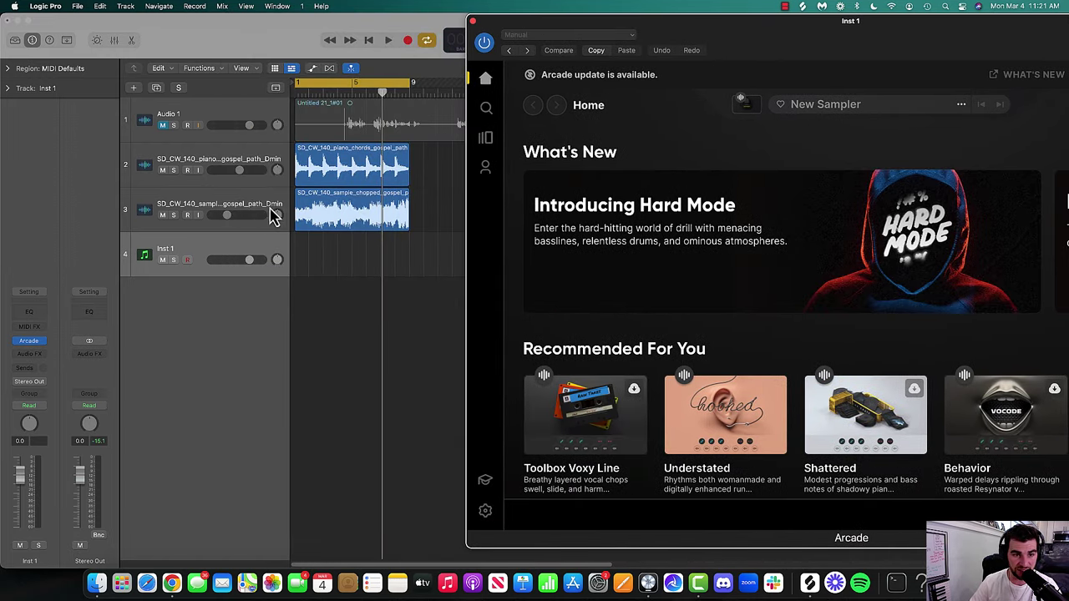
drag(835, 48, 496, 14)
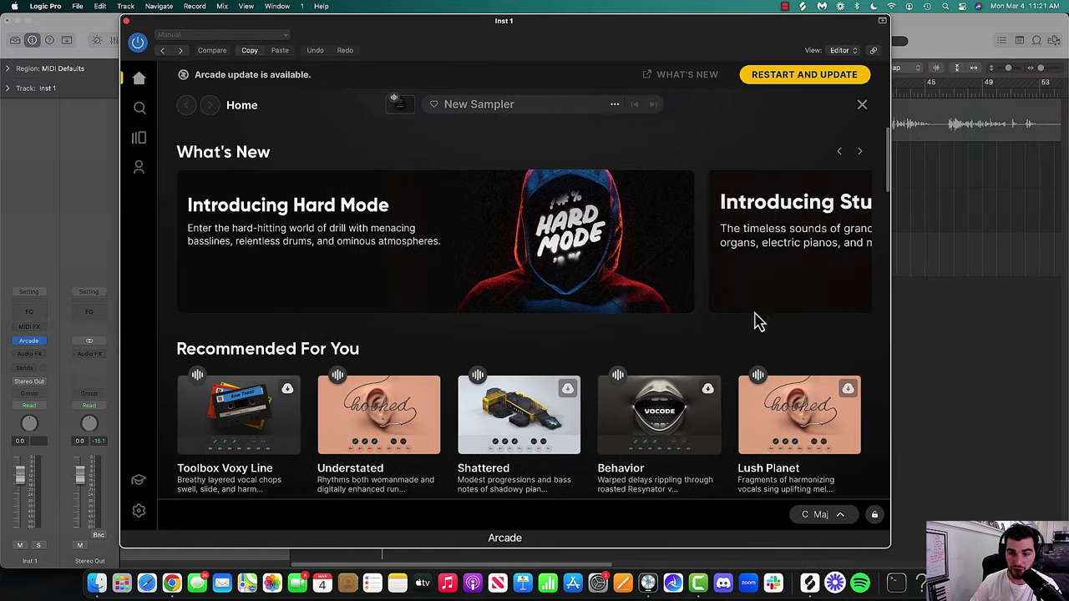
click(830, 516)
click(839, 252)
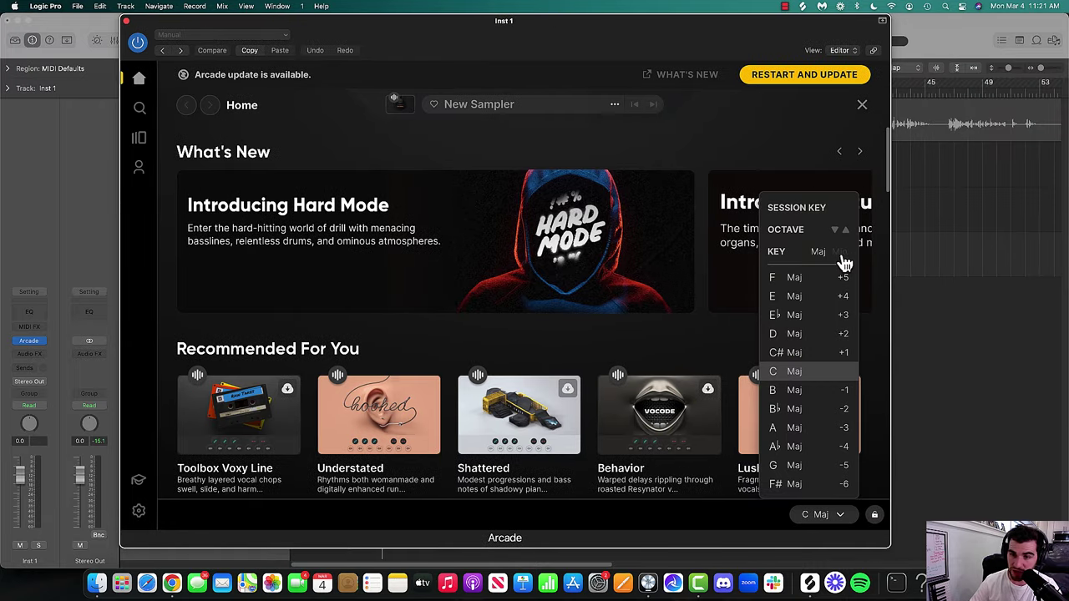
click(795, 284)
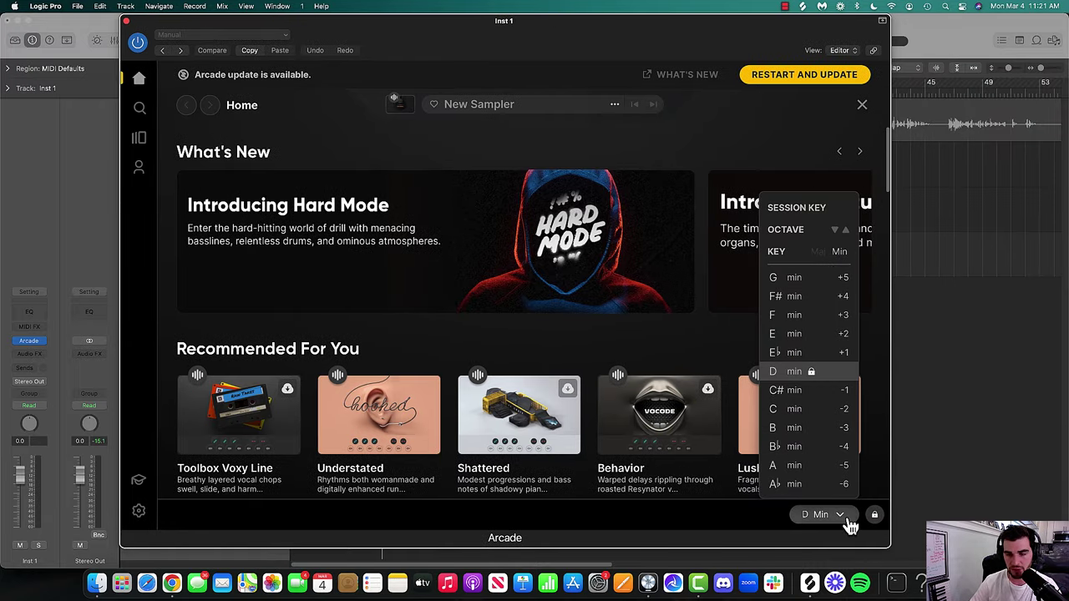
click(850, 519)
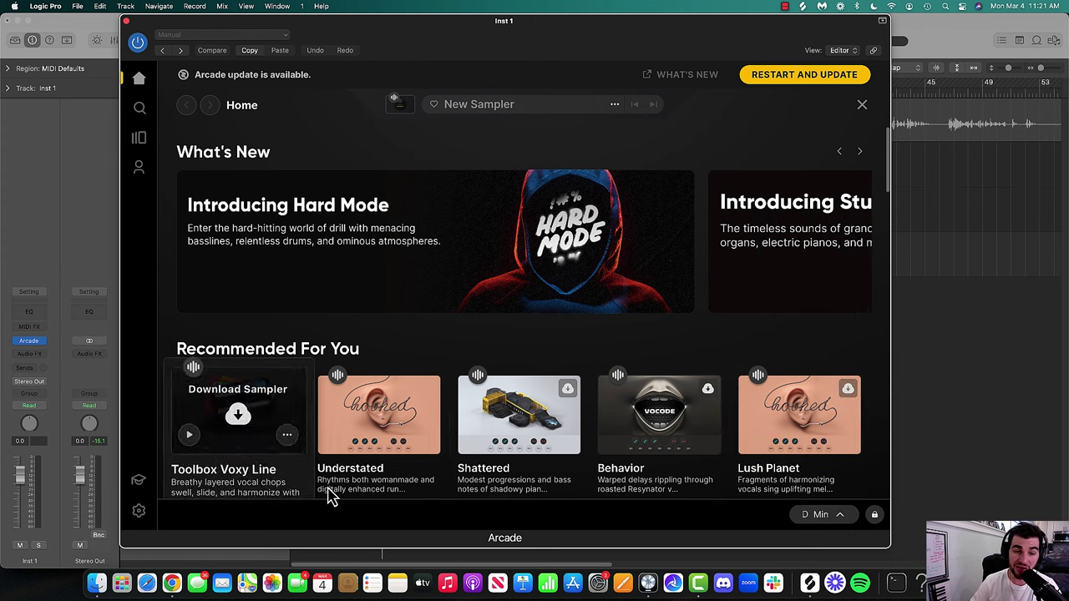
- Look over Arcade's recommended and recently used samplers, briefly bringing Splice forward and returning to Logic Pro
scroll(487, 310, down, 5)
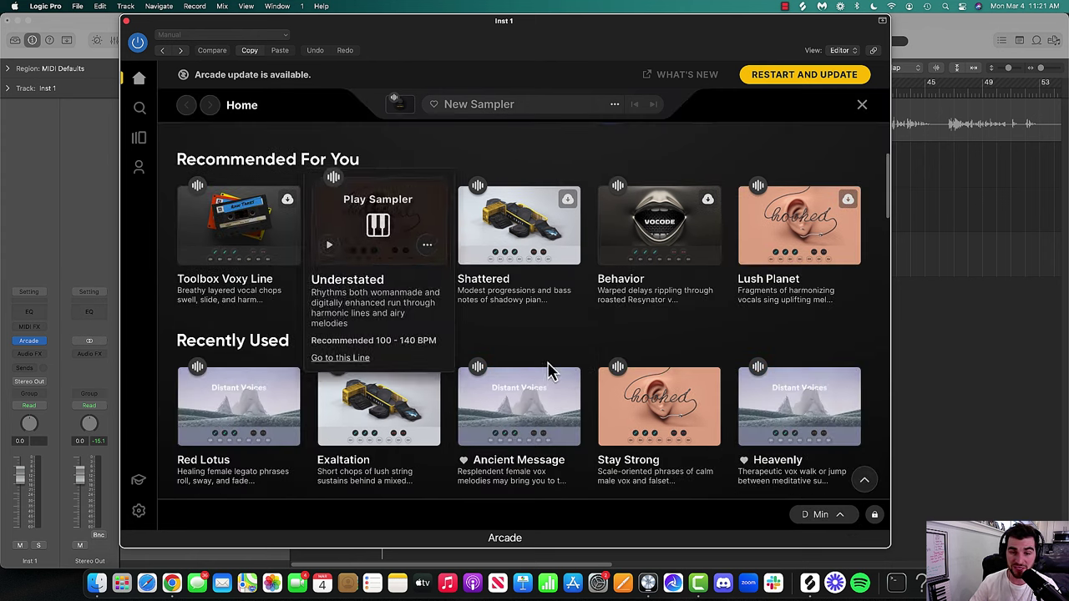
mouse_move(231, 258)
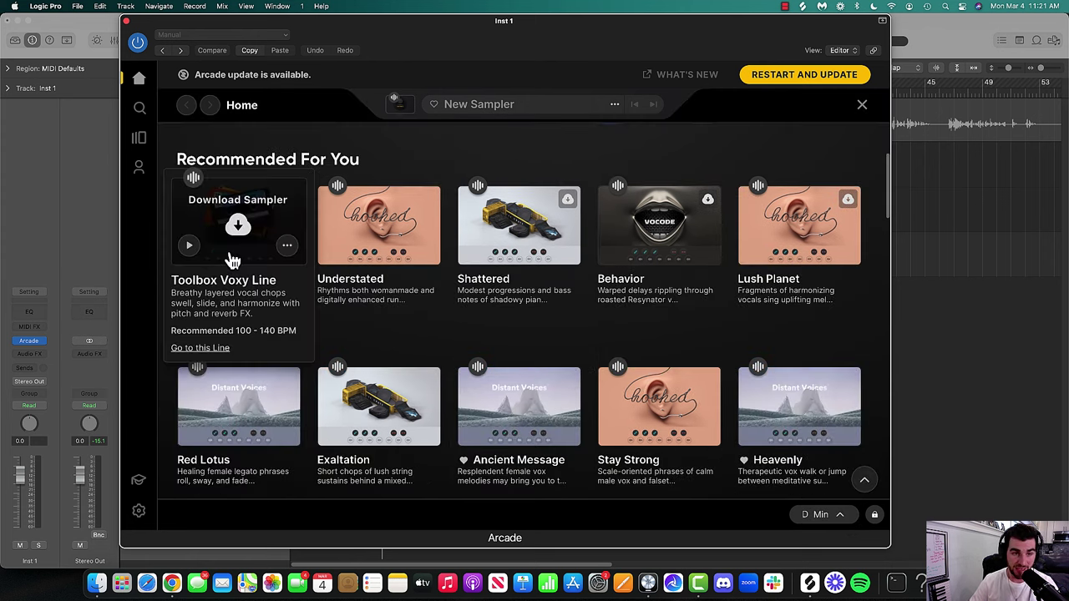
scroll(235, 242, up, 1)
click(810, 582)
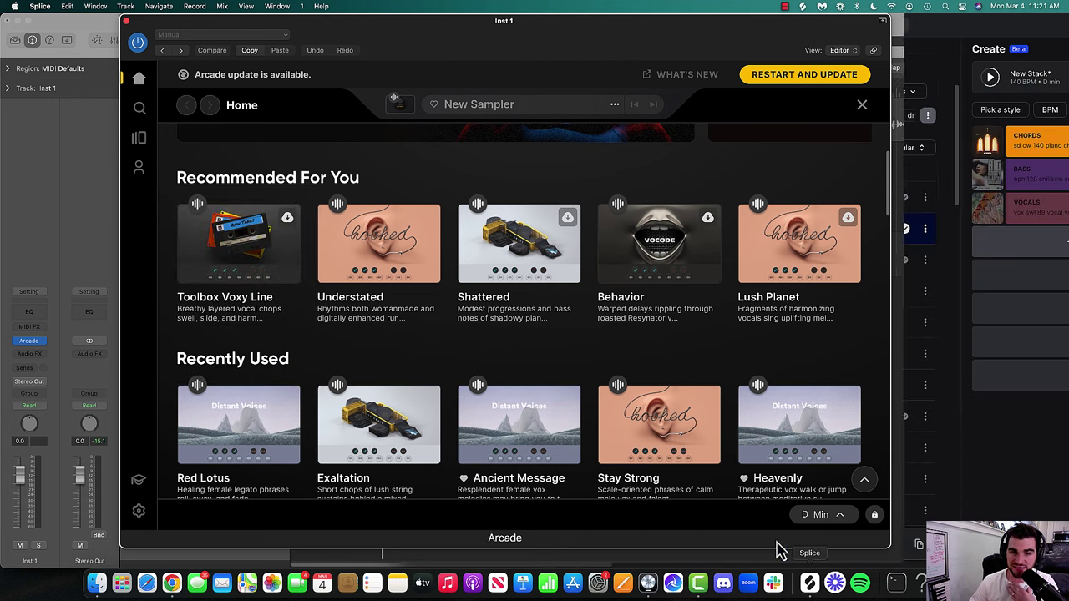
click(342, 204)
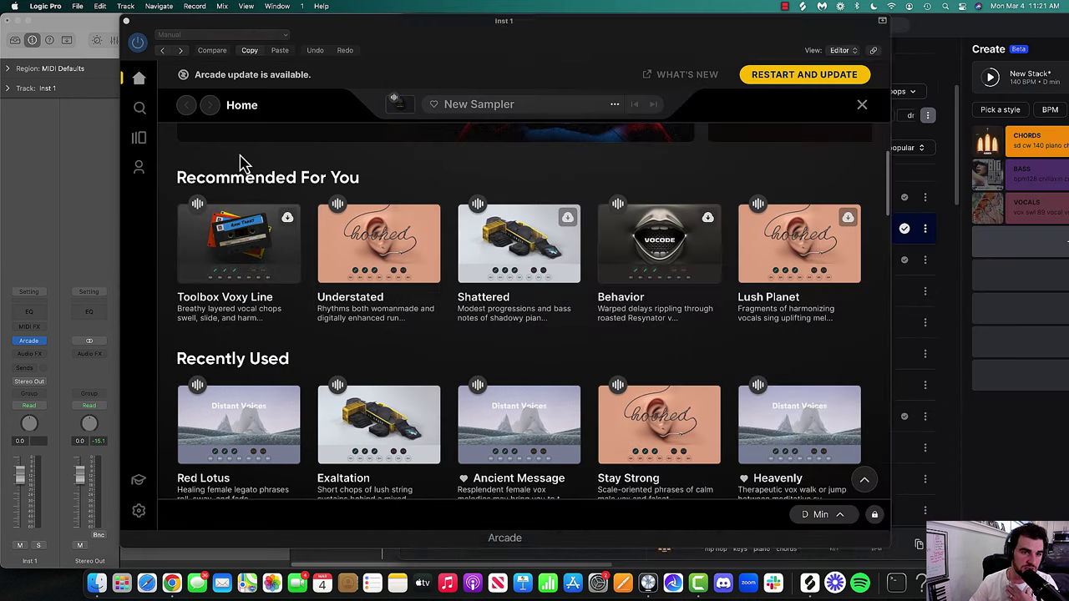
mouse_move(456, 265)
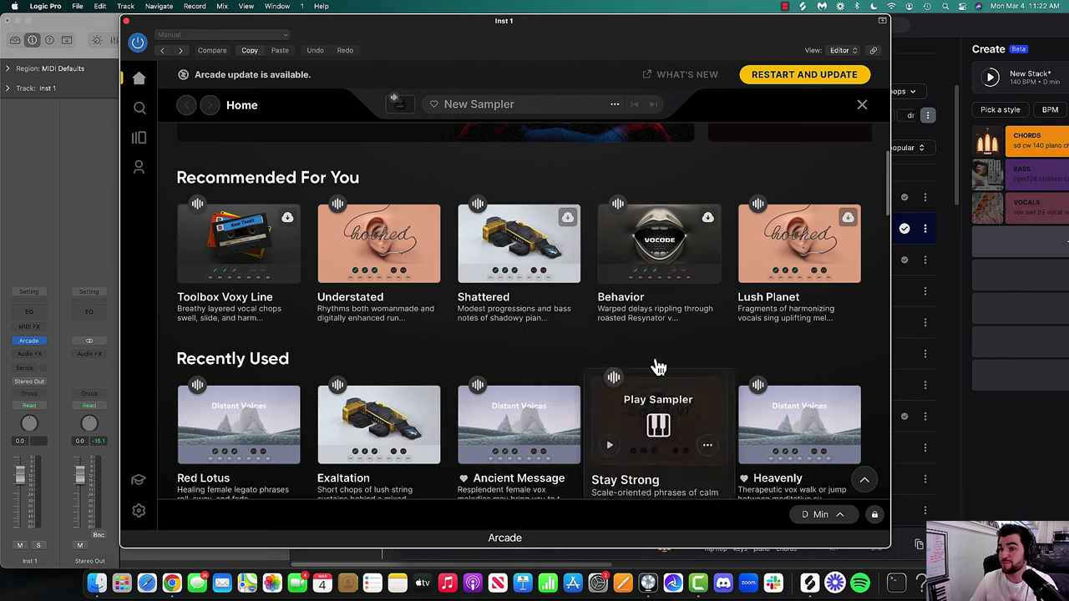
click(44, 256)
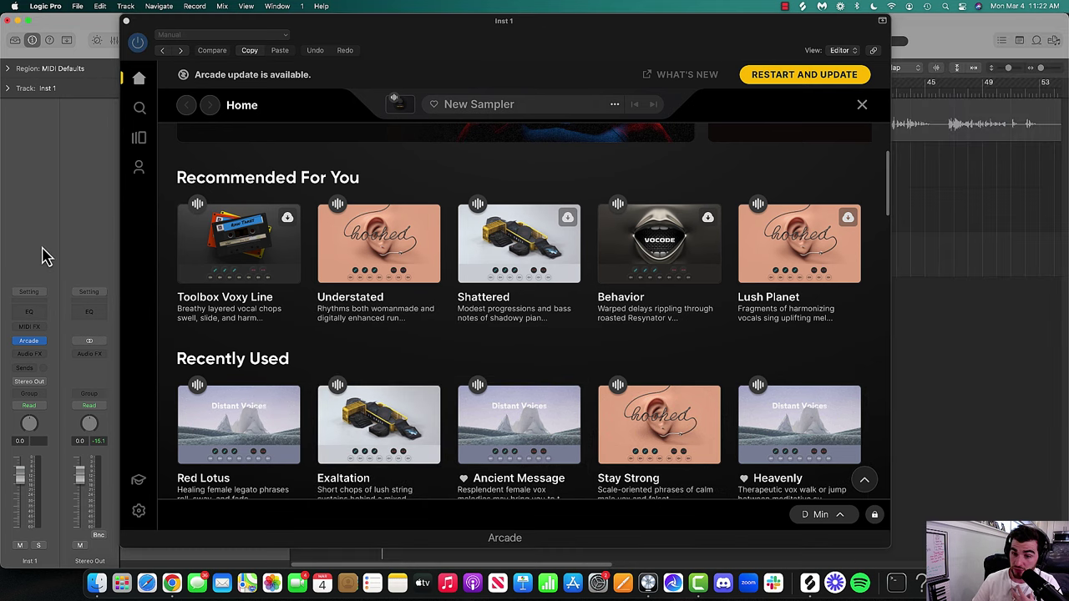
- Open Arcade's Lines page and play the looped tracks, slightly lowering the piano chords and raising the chopped sample
click(140, 142)
drag(325, 25, 702, 25)
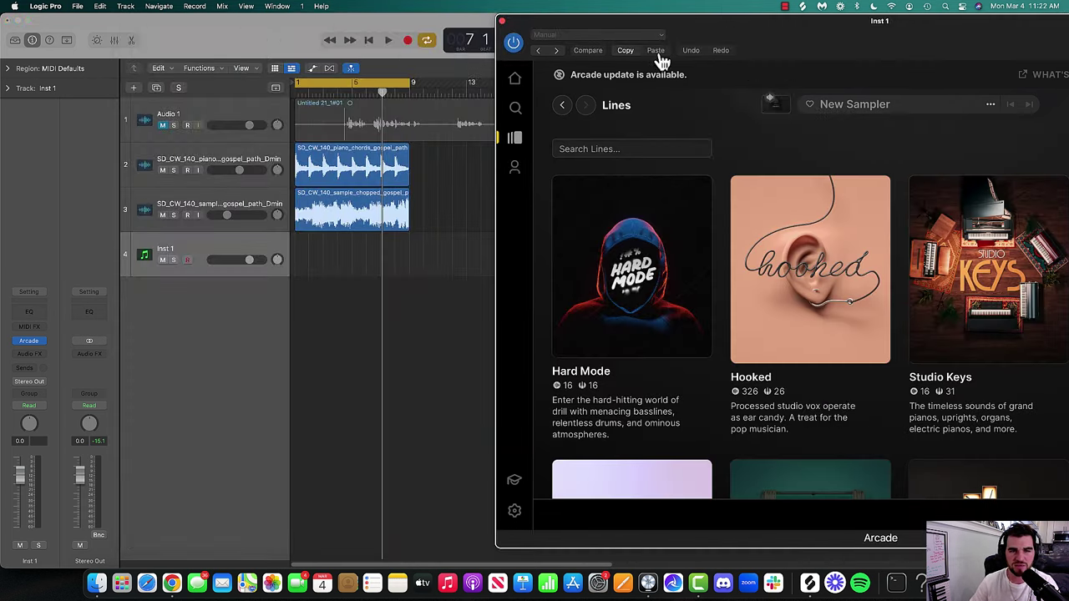
key(space)
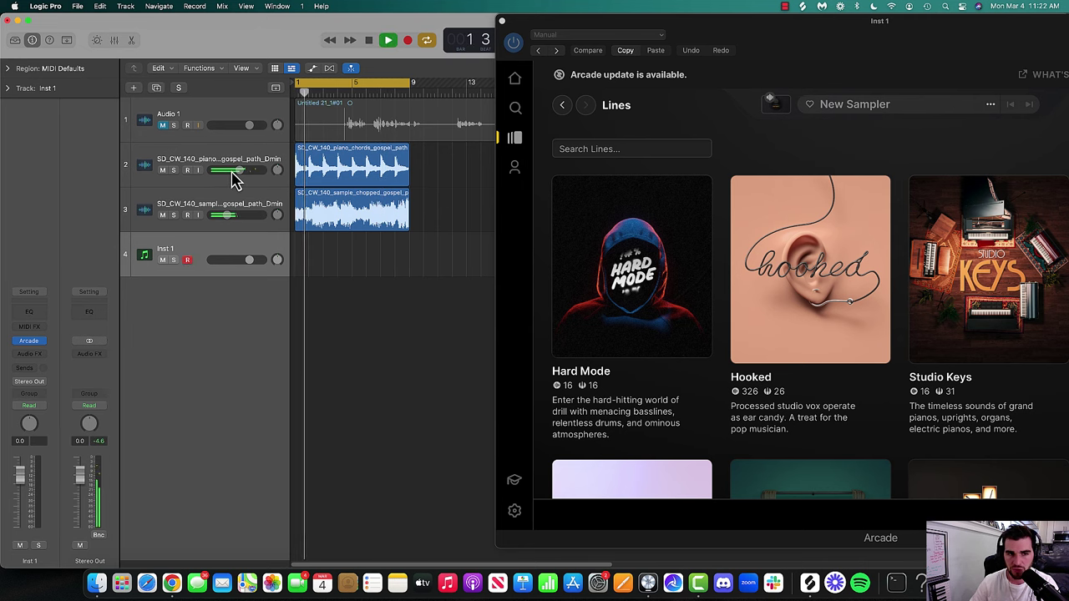
mouse_move(240, 226)
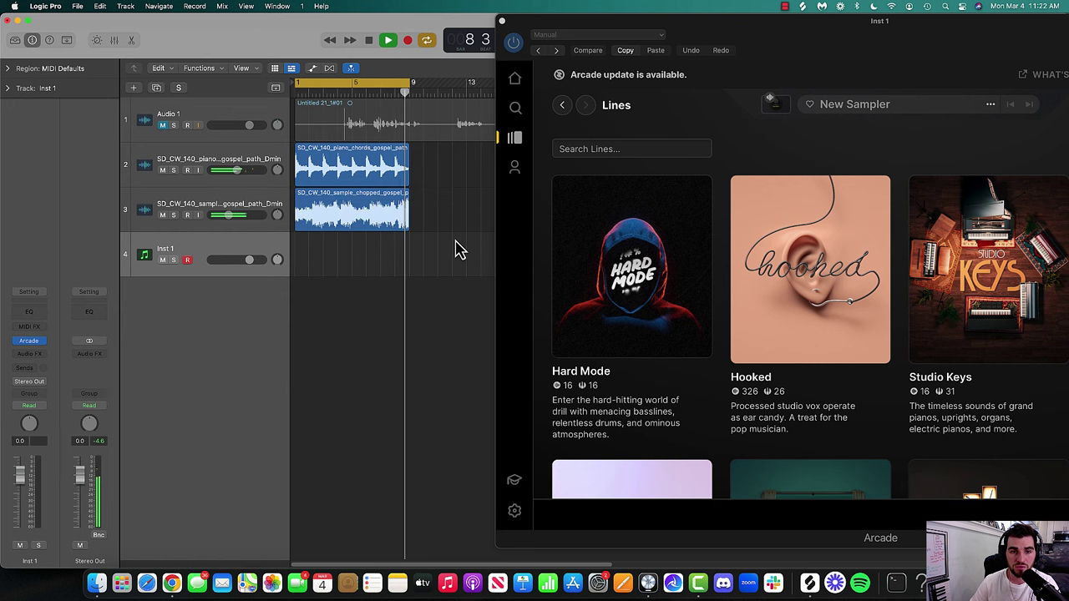
key(space)
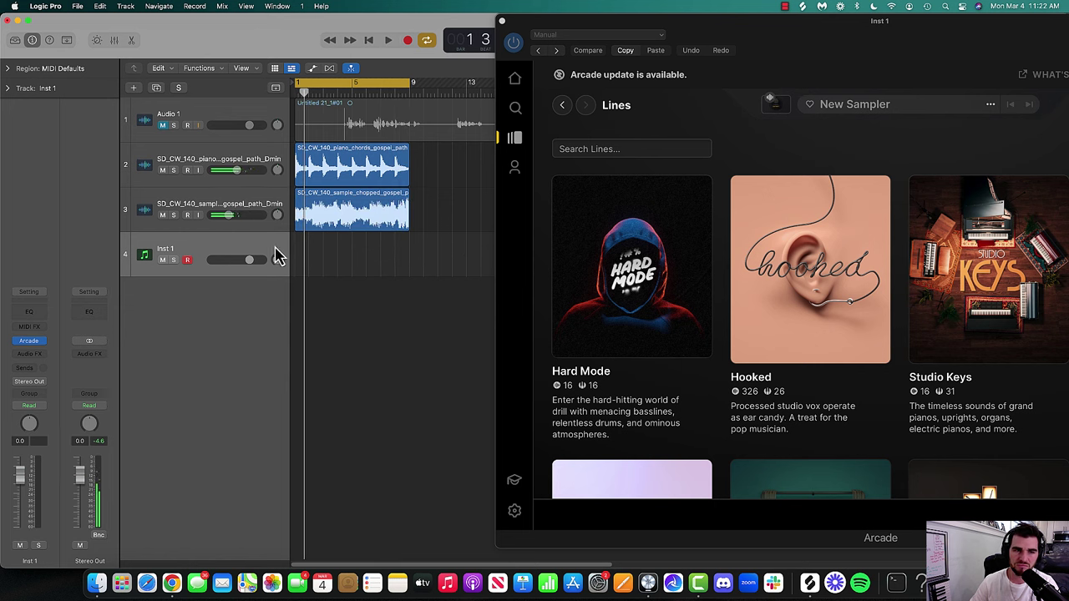
- Browse Arcade's lines and open the Vintage Synths line to view its samplers
drag(827, 19, 507, 13)
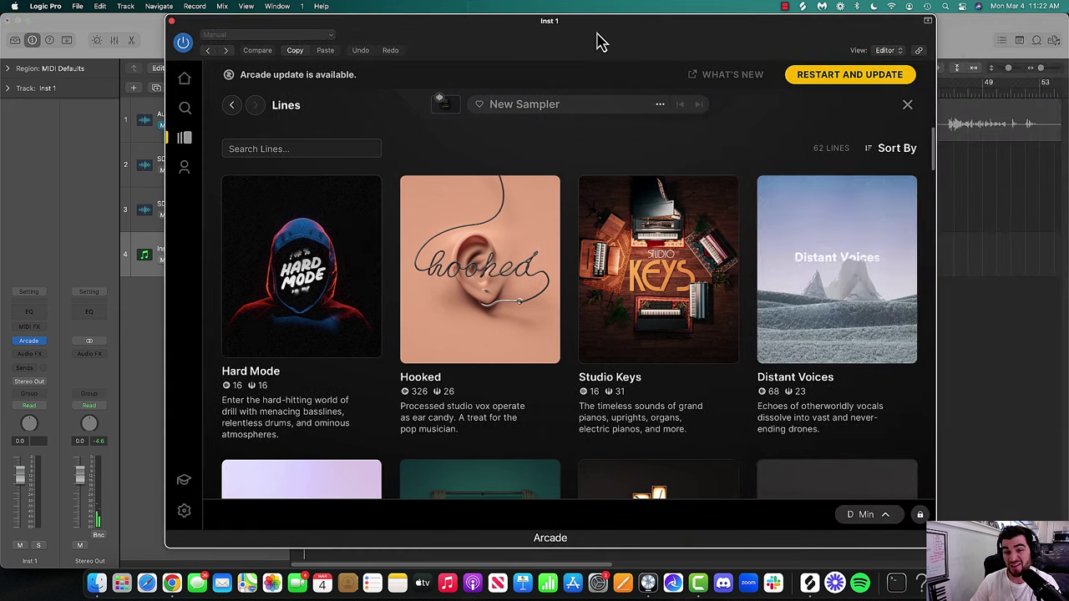
scroll(488, 132, down, 2)
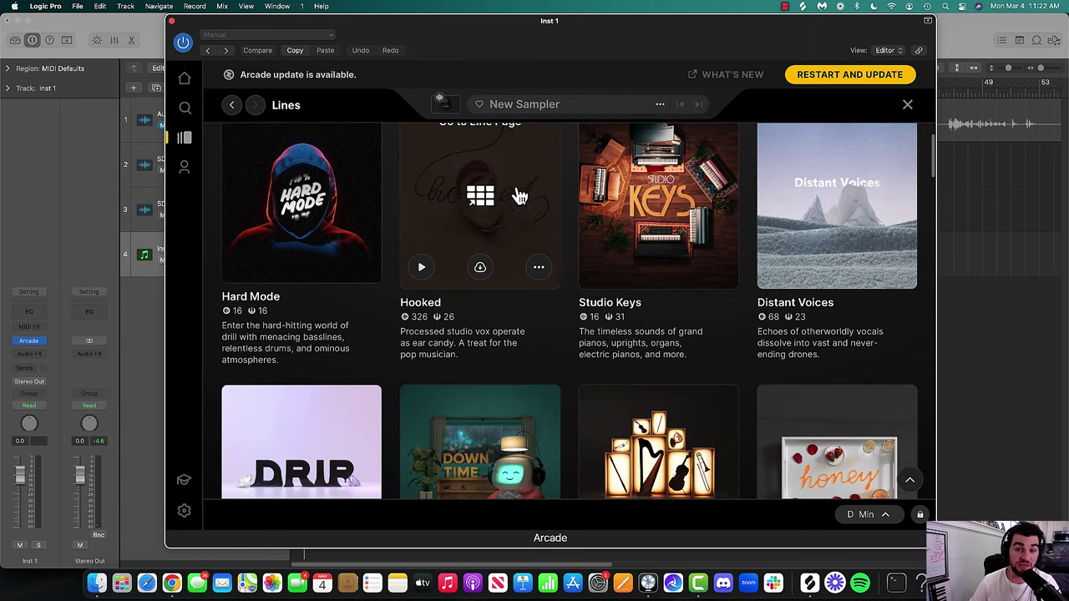
scroll(568, 226, down, 5)
scroll(560, 211, down, 3)
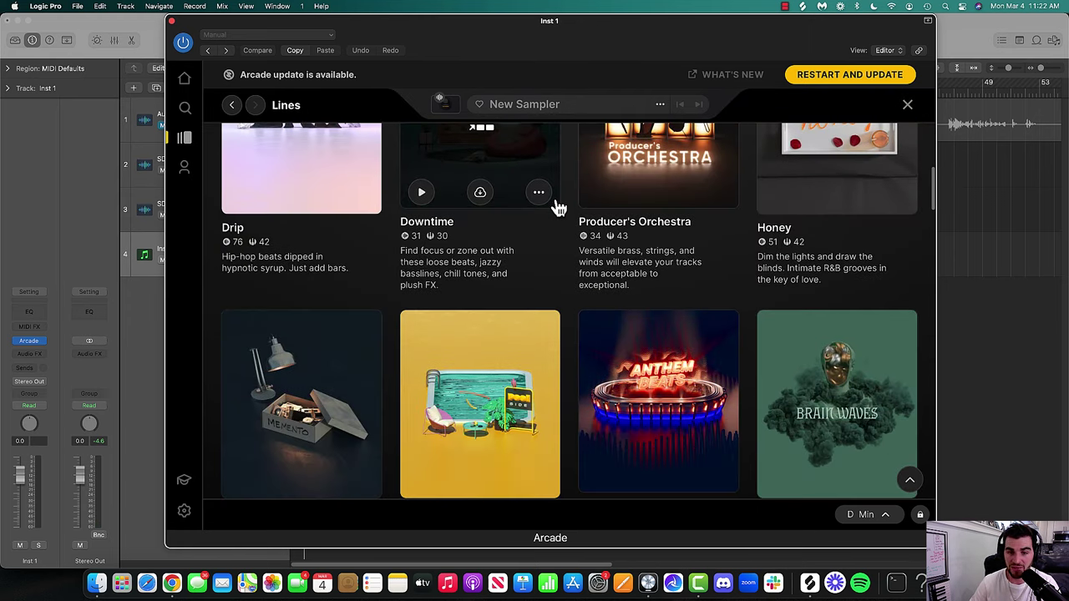
scroll(554, 224, down, 5)
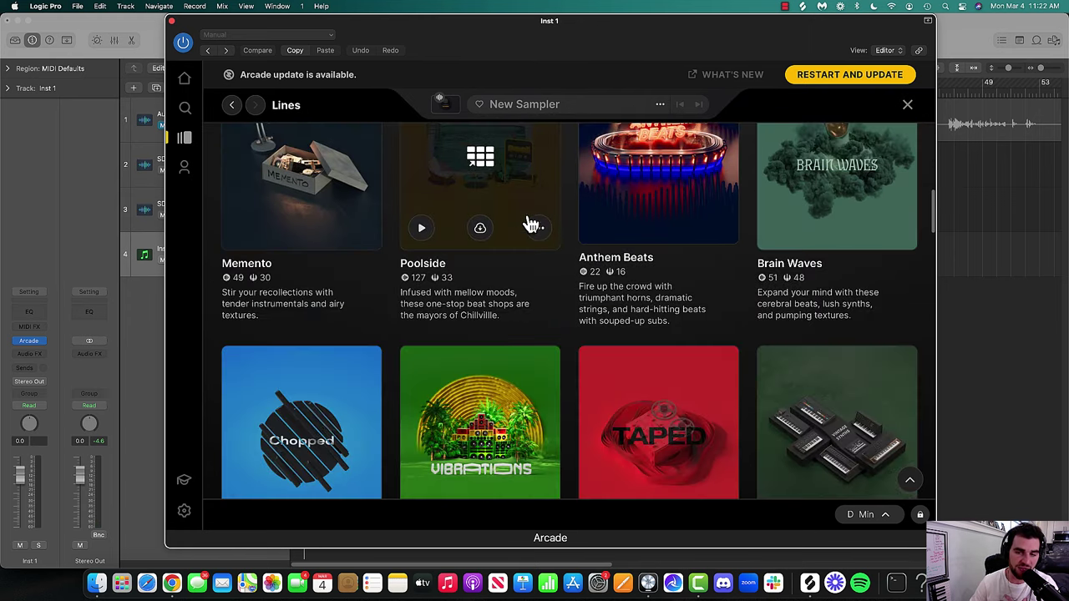
scroll(527, 222, down, 3)
scroll(525, 218, down, 1)
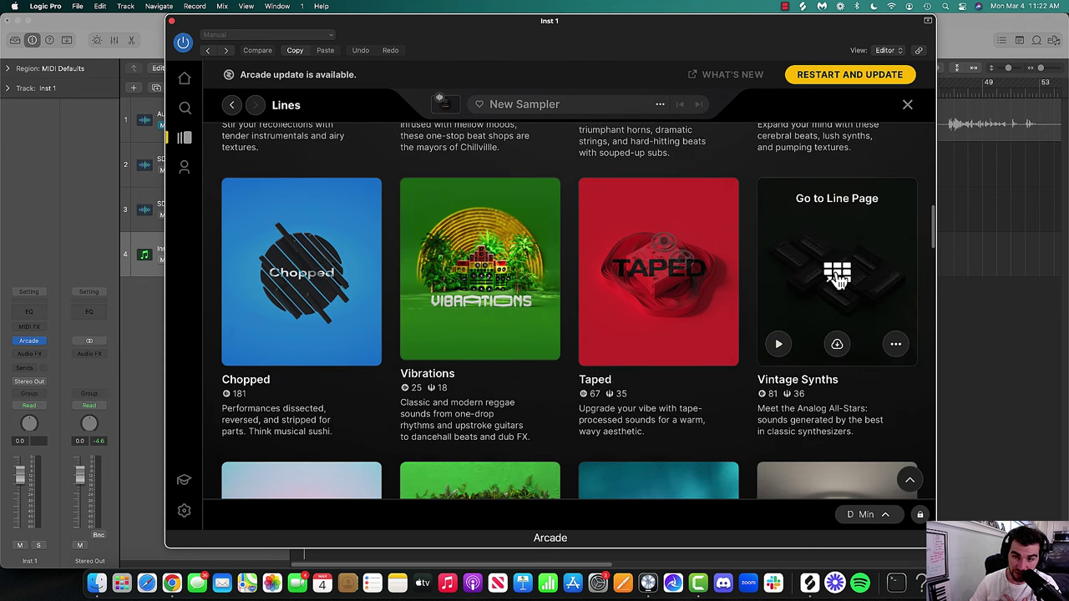
click(837, 277)
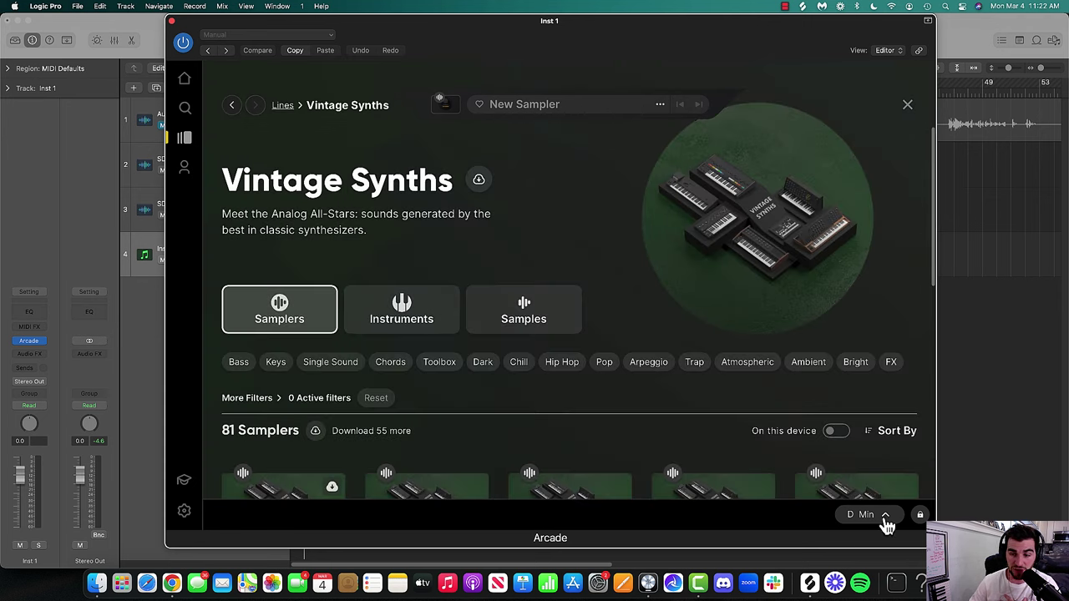
scroll(595, 275, down, 3)
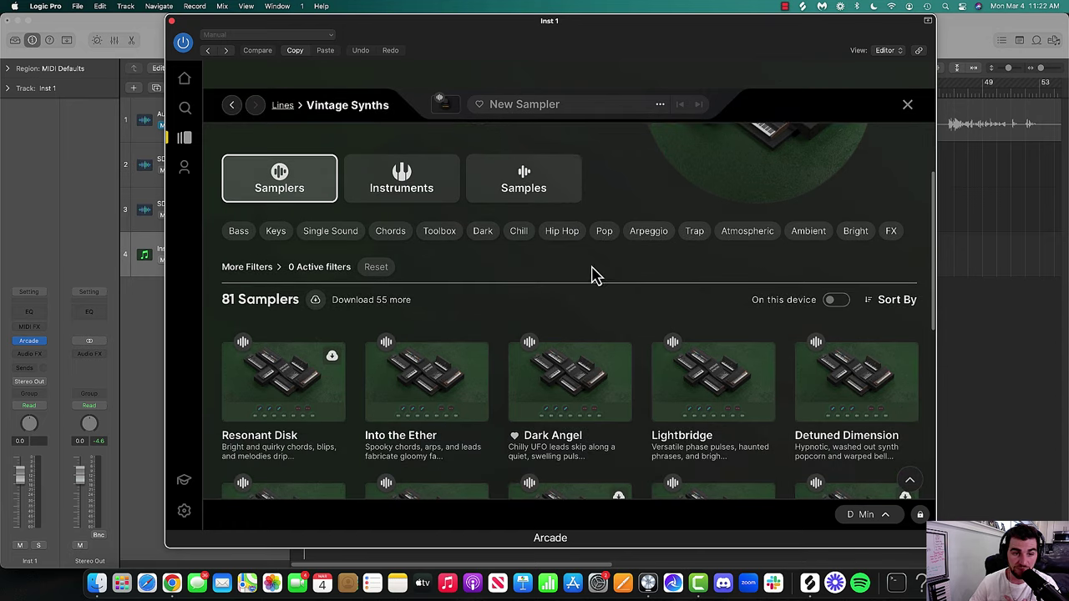
- Move the Arcade window aside, play the looped piano chords and chopped sample tracks, and bring the window back over the arrangement
click(146, 327)
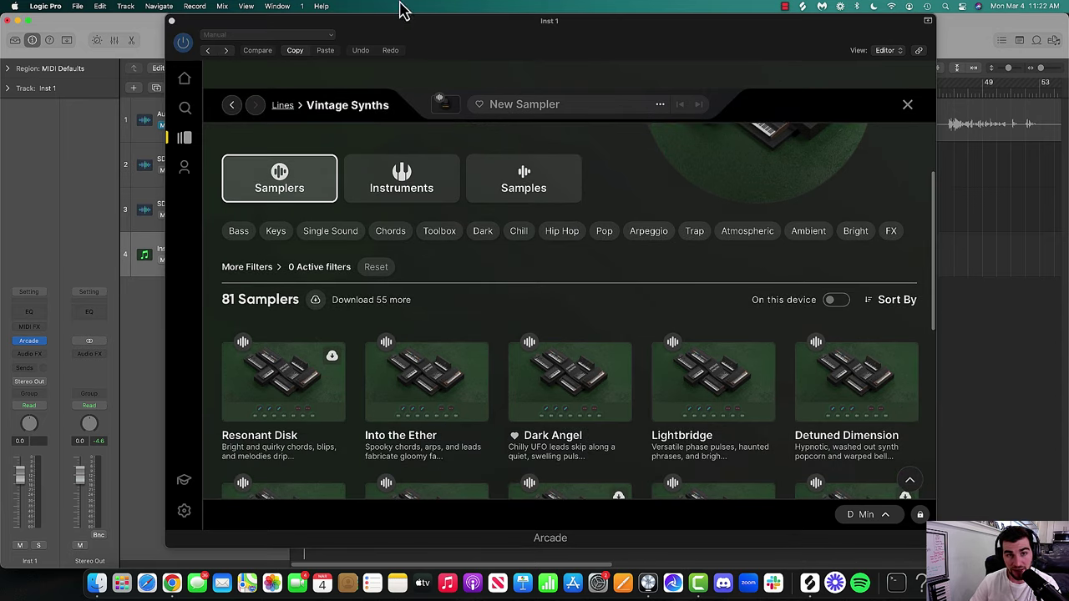
drag(416, 21, 762, 22)
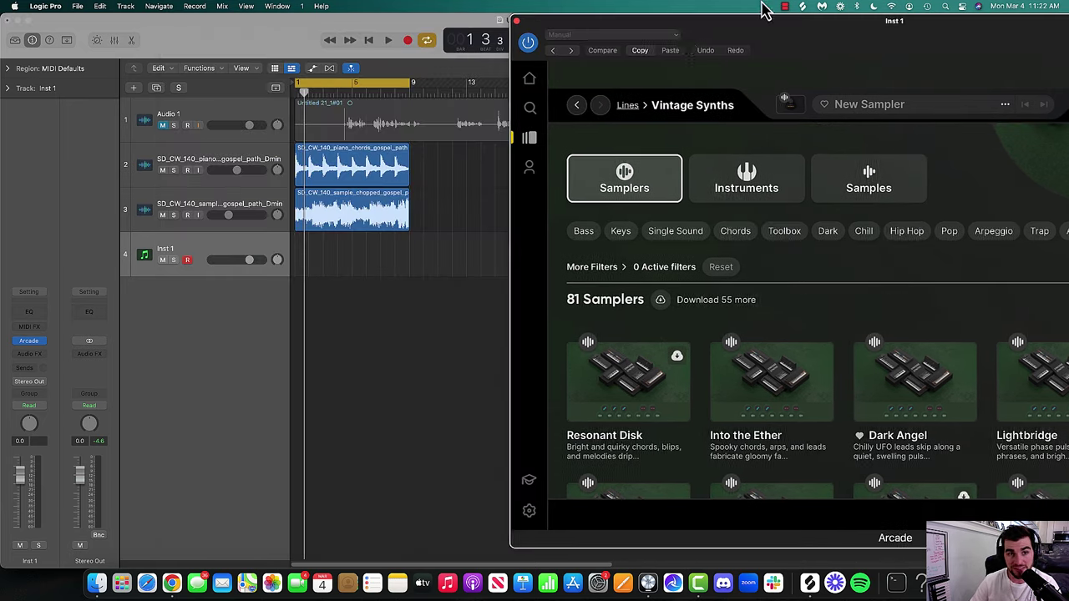
click(384, 363)
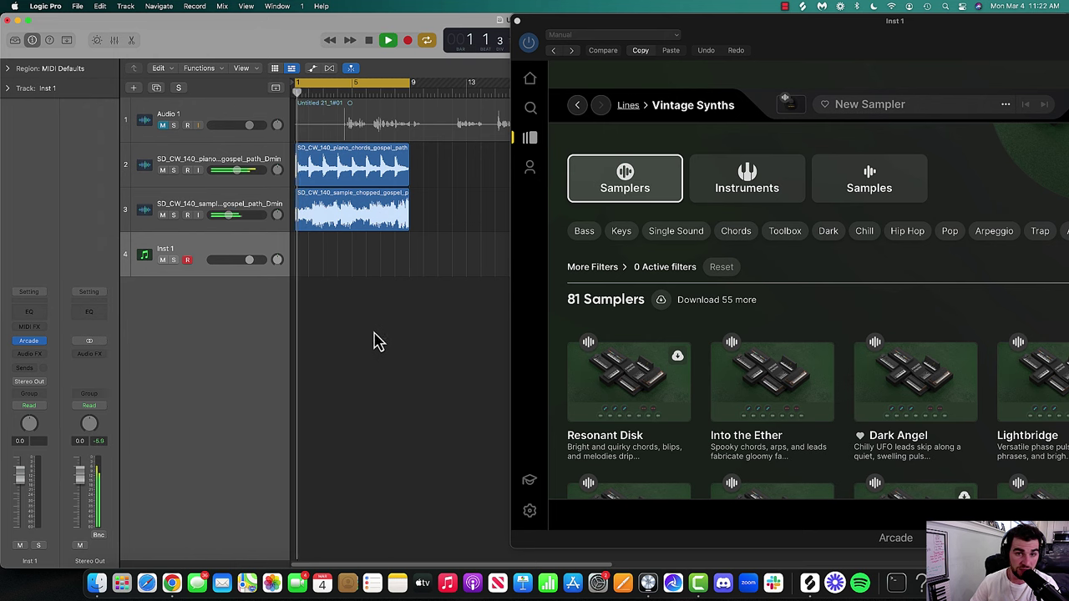
drag(874, 52, 509, 28)
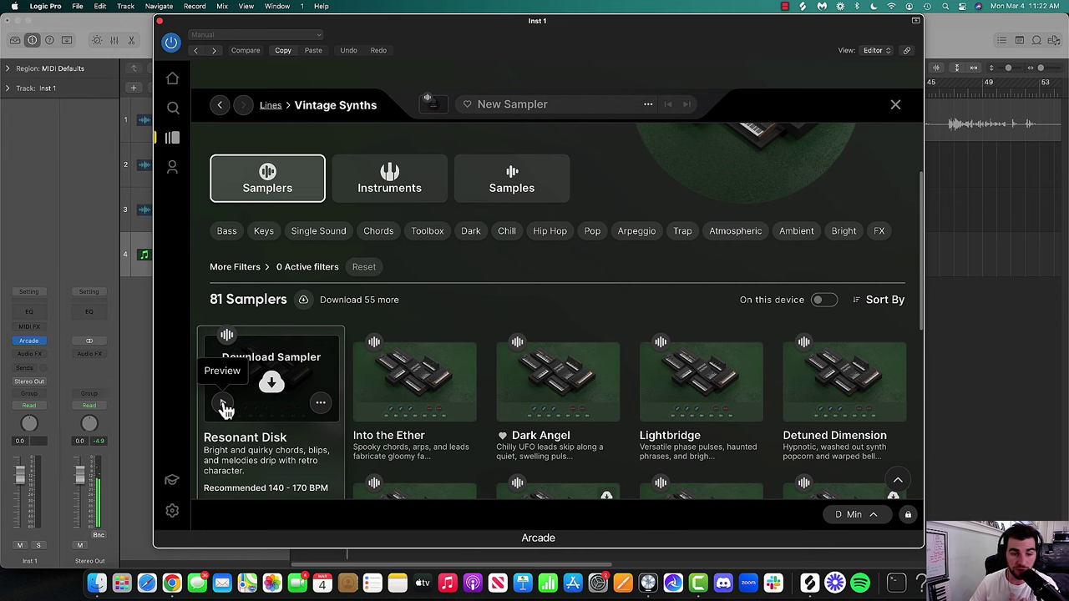
- Preview the Resonant Disk, Into the Ether, Dark Angel, Lightbridge and Detuned Dimension samplers against the looped tracks
click(222, 404)
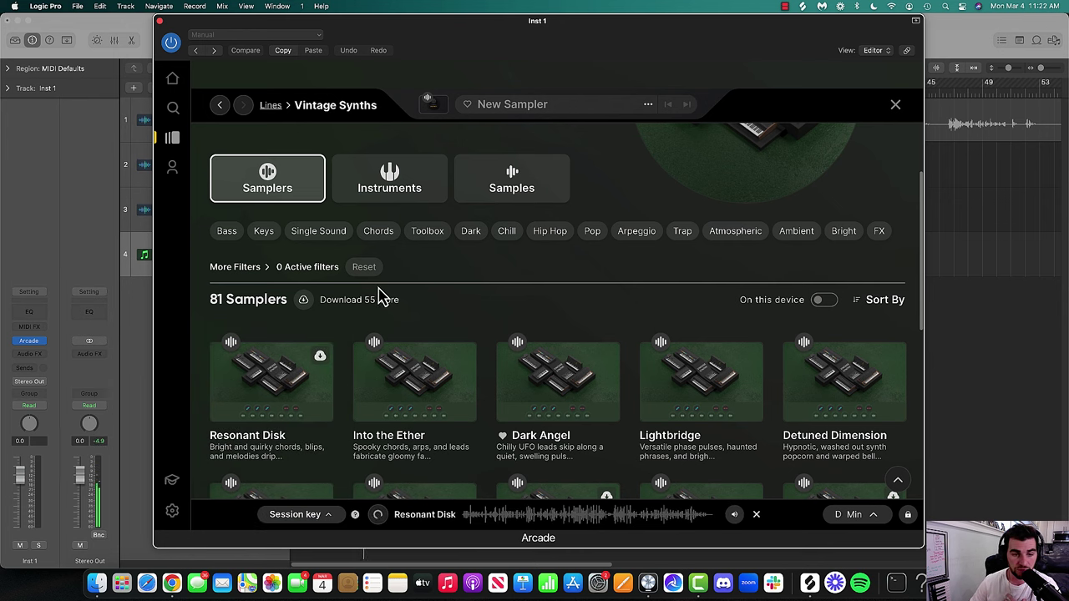
scroll(380, 297, down, 2)
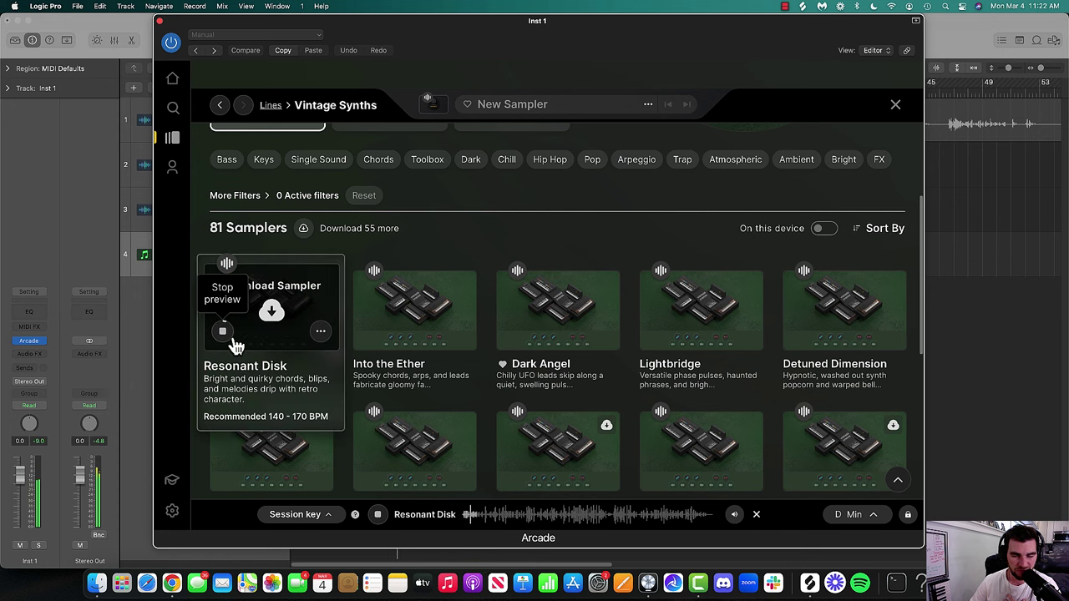
click(367, 333)
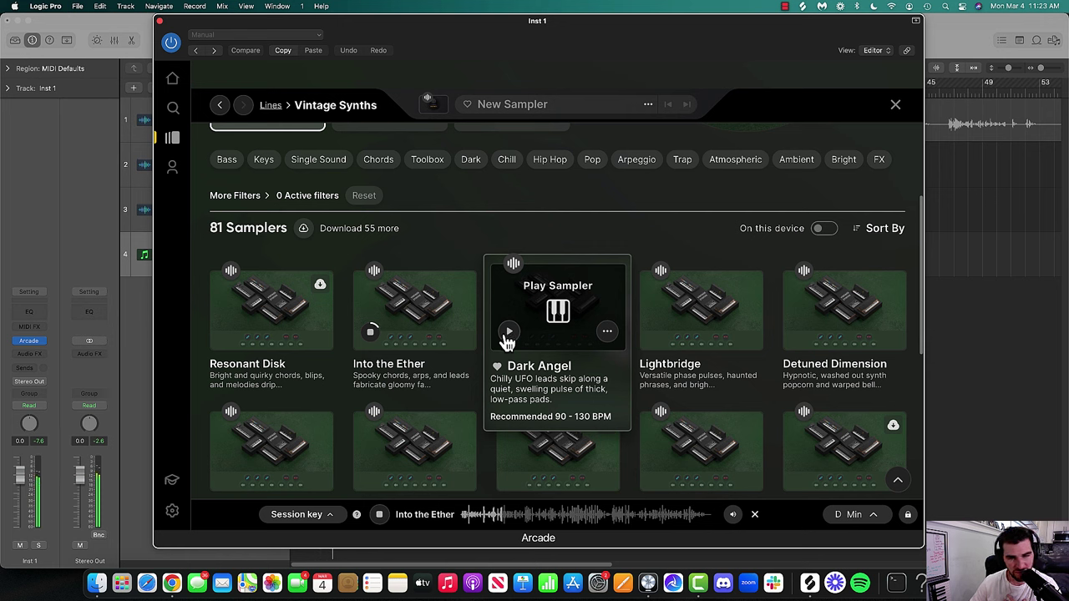
click(508, 333)
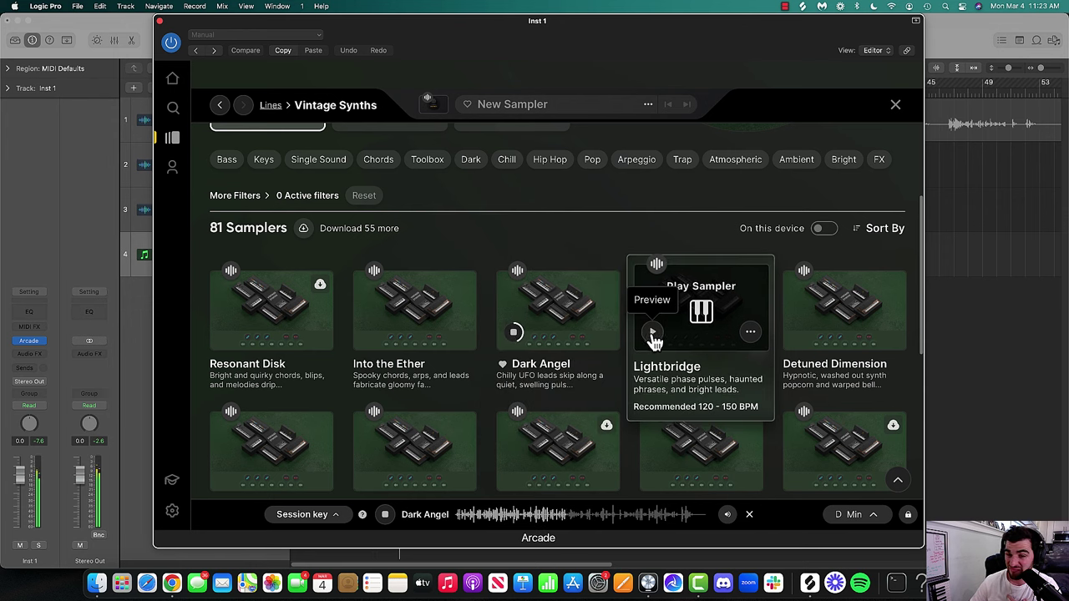
click(653, 334)
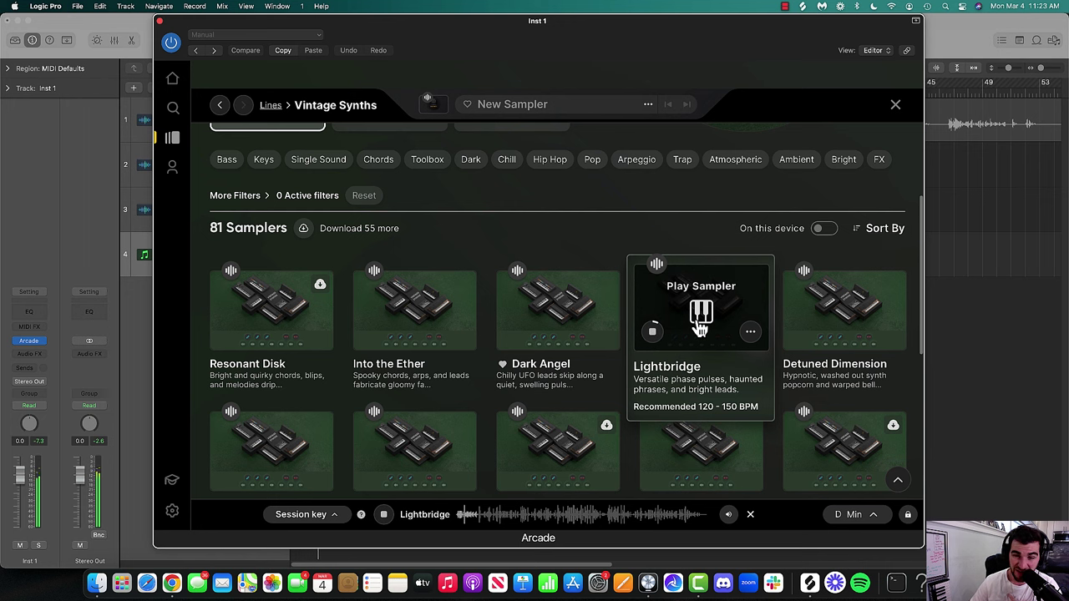
click(796, 336)
- Preview the Exoplanet, Here in Spirit, Thoughts Adrift and Still samplers, and stop the Still preview
scroll(798, 284, down, 2)
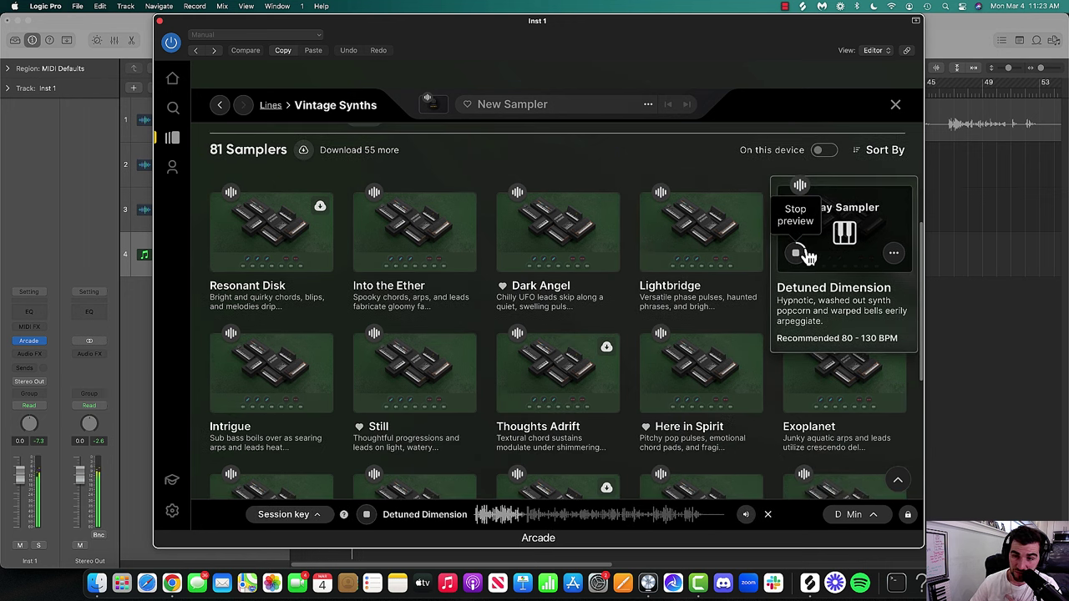
mouse_move(801, 422)
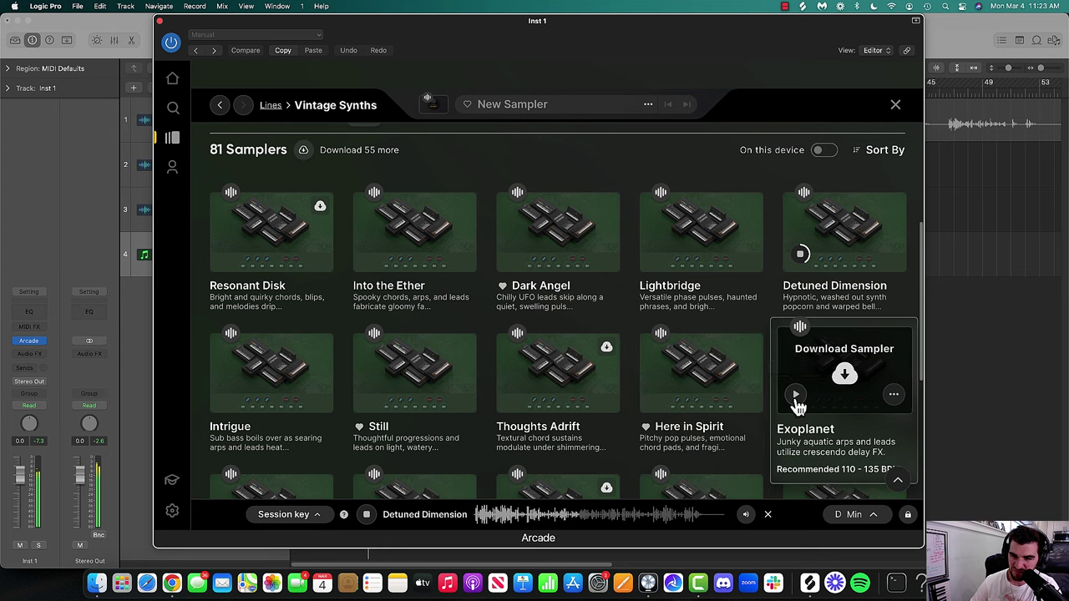
click(796, 394)
mouse_move(677, 404)
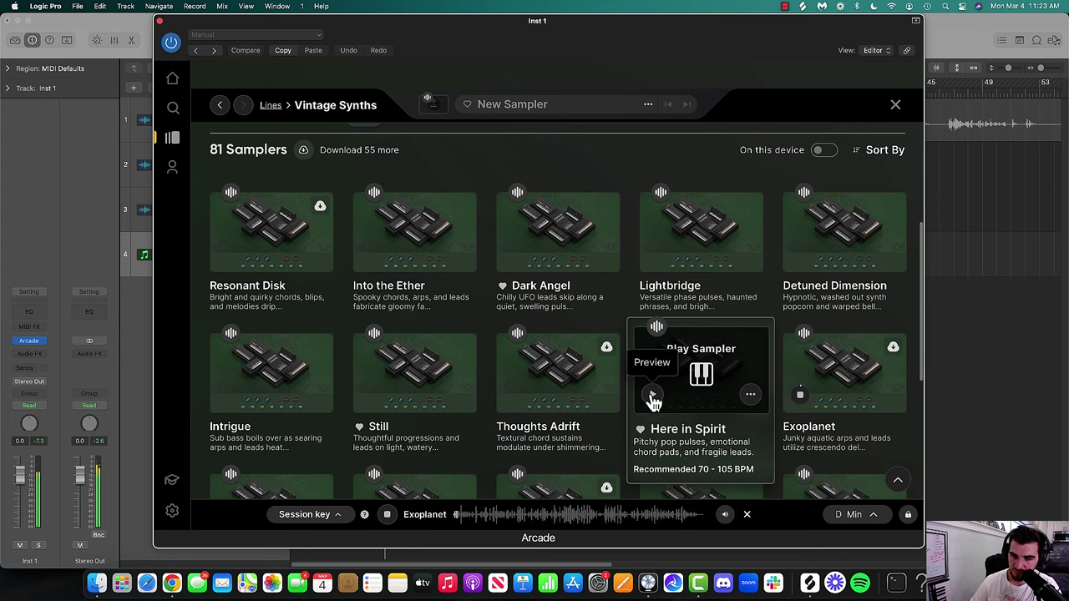
click(653, 398)
scroll(660, 368, down, 1)
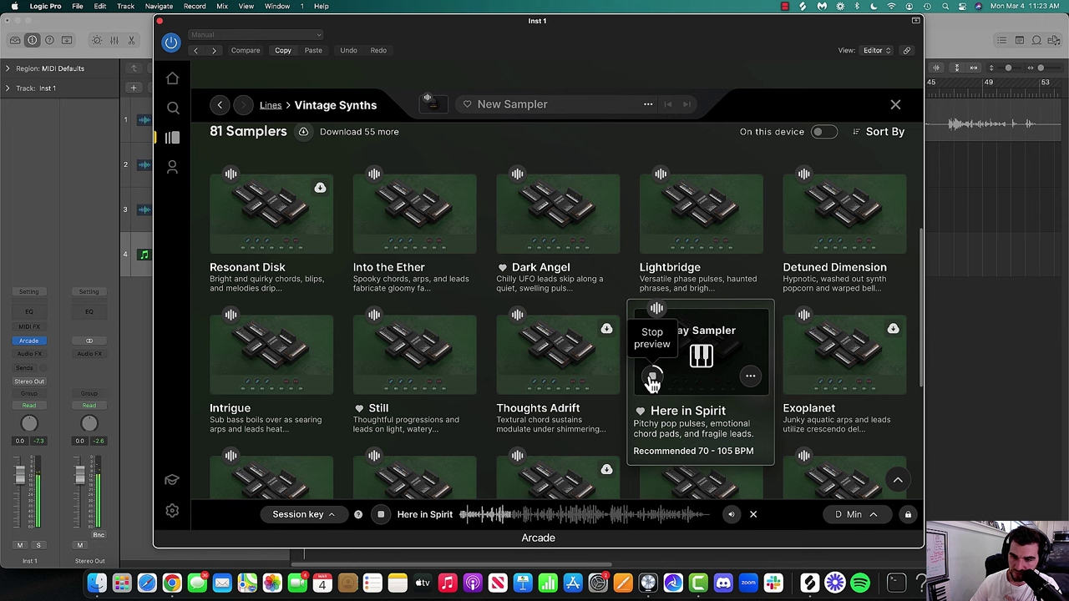
click(508, 377)
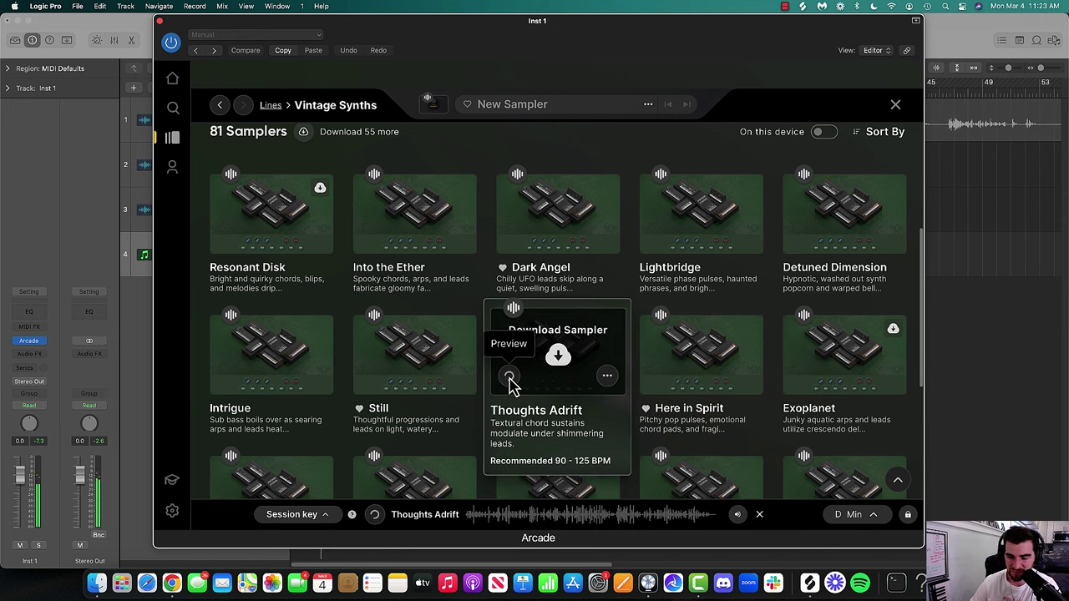
click(365, 378)
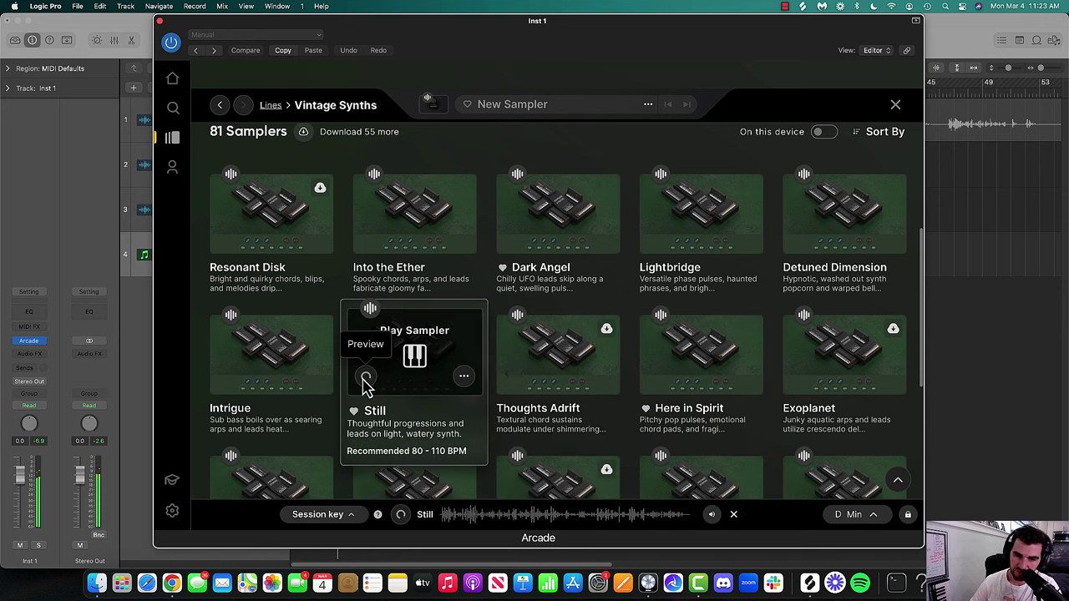
scroll(373, 373, down, 2)
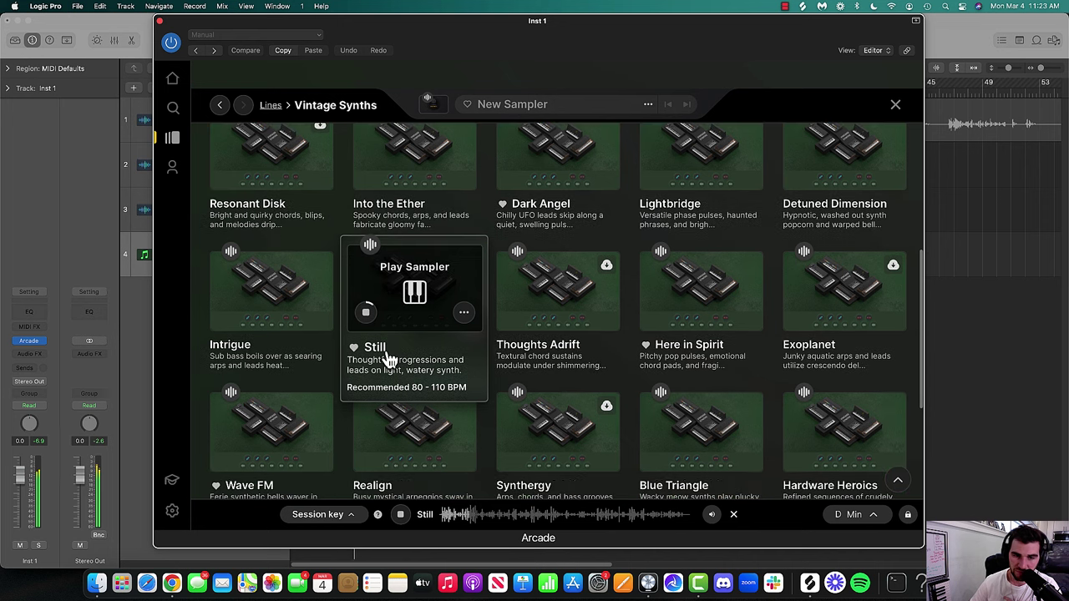
click(368, 314)
scroll(251, 318, down, 1)
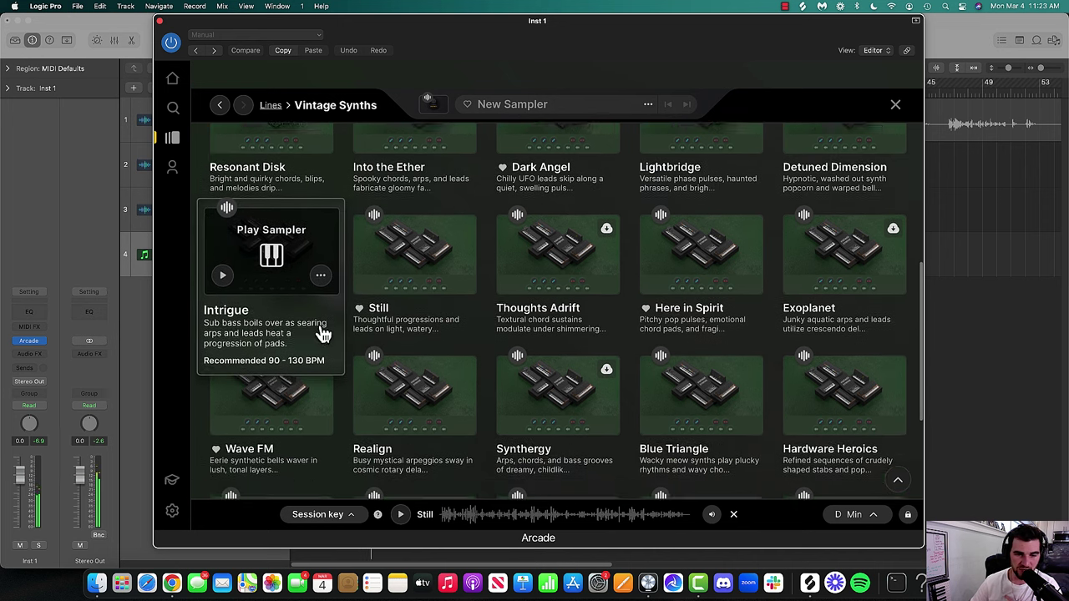
- Audition the Wave FM, Horizon Drift and Endless Sunset samplers over the loop
click(223, 393)
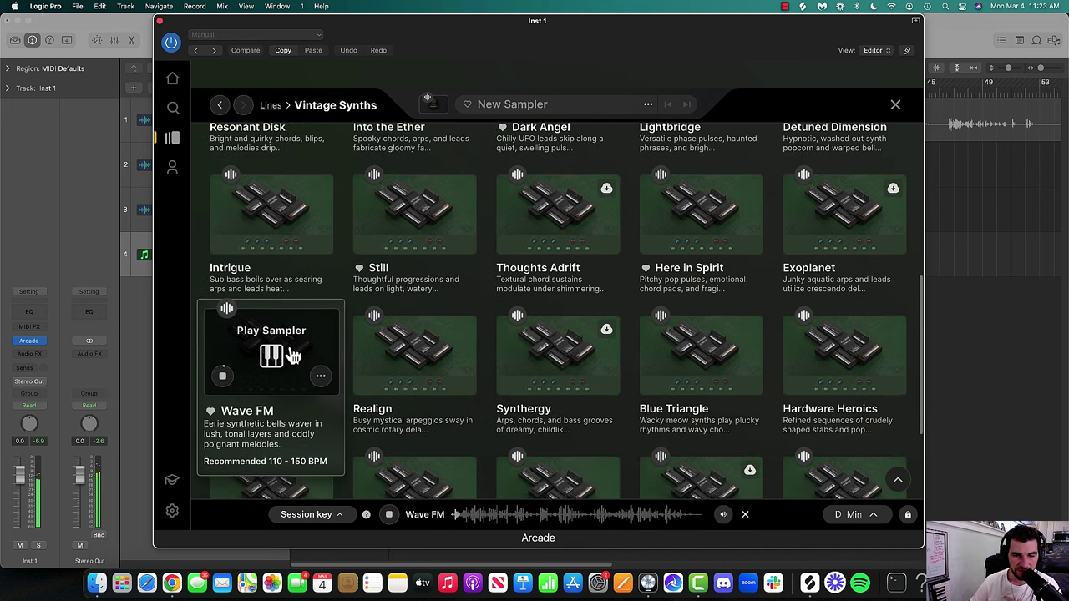
scroll(289, 351, down, 2)
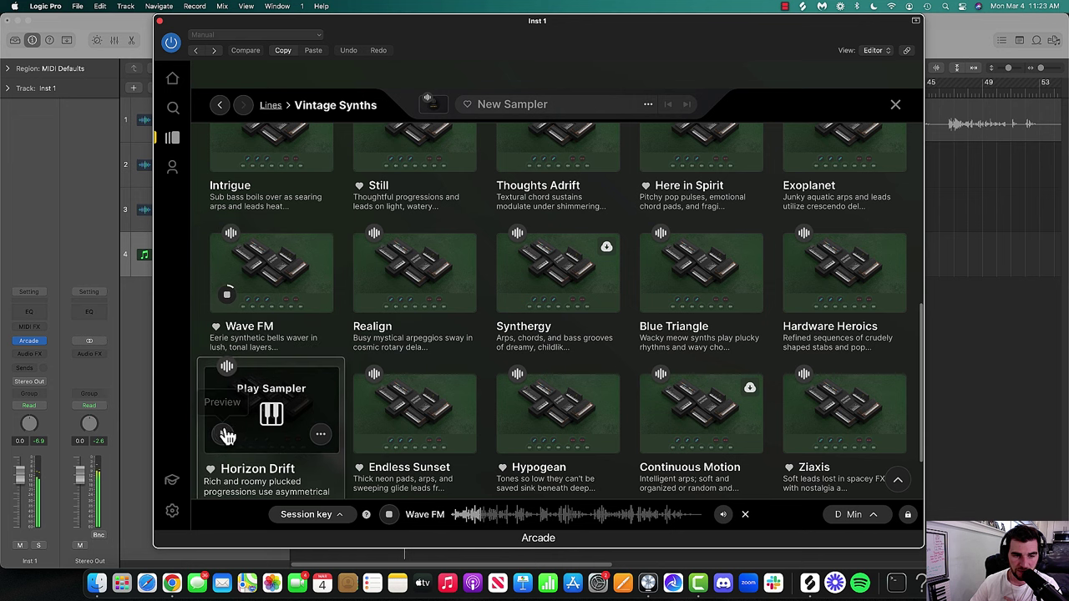
click(224, 433)
scroll(239, 387, down, 2)
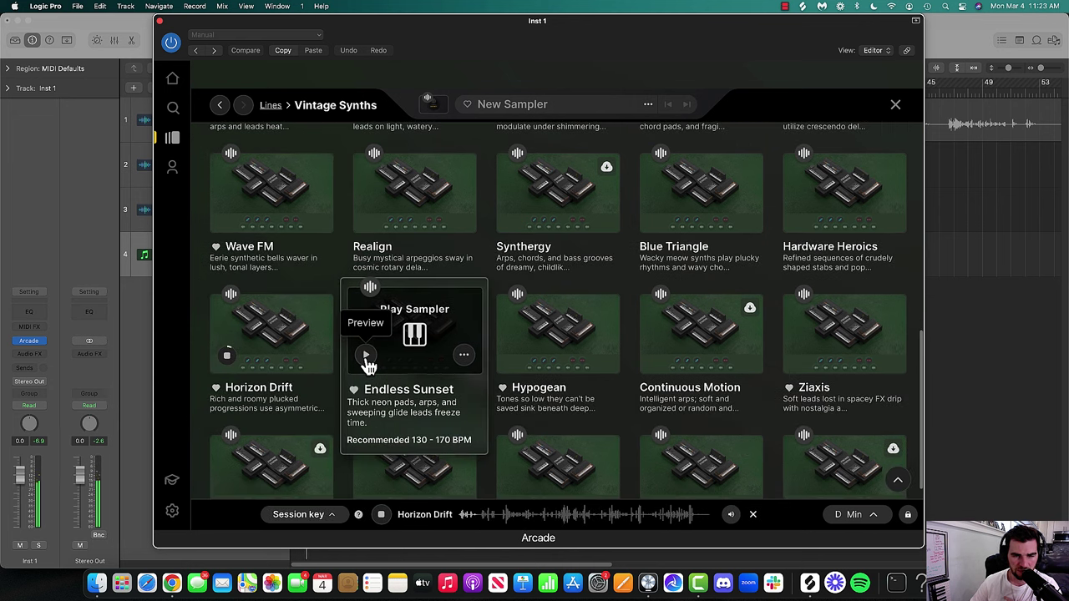
click(367, 357)
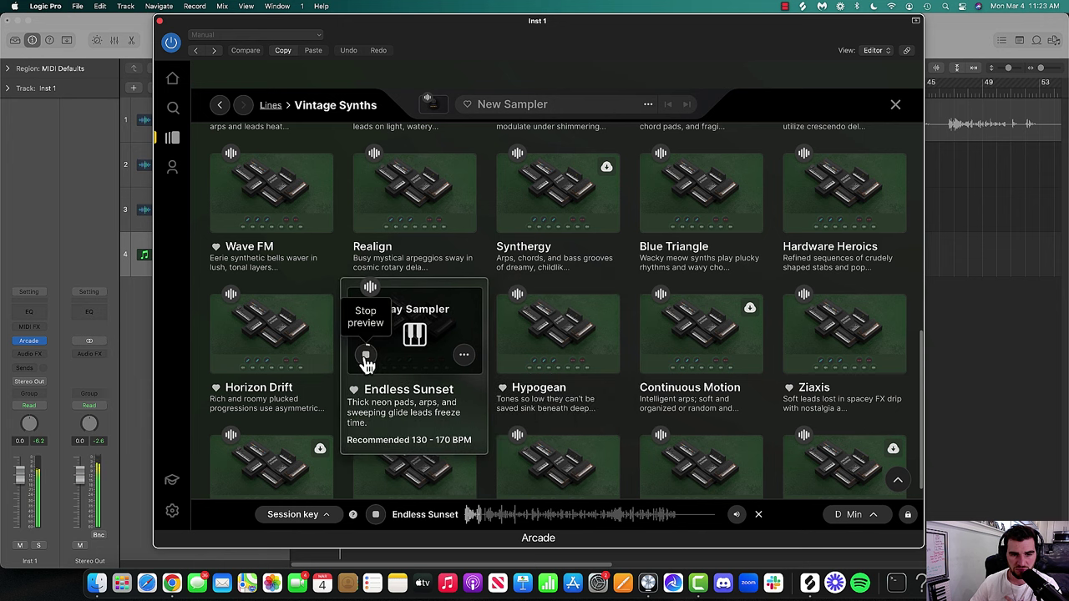
click(367, 358)
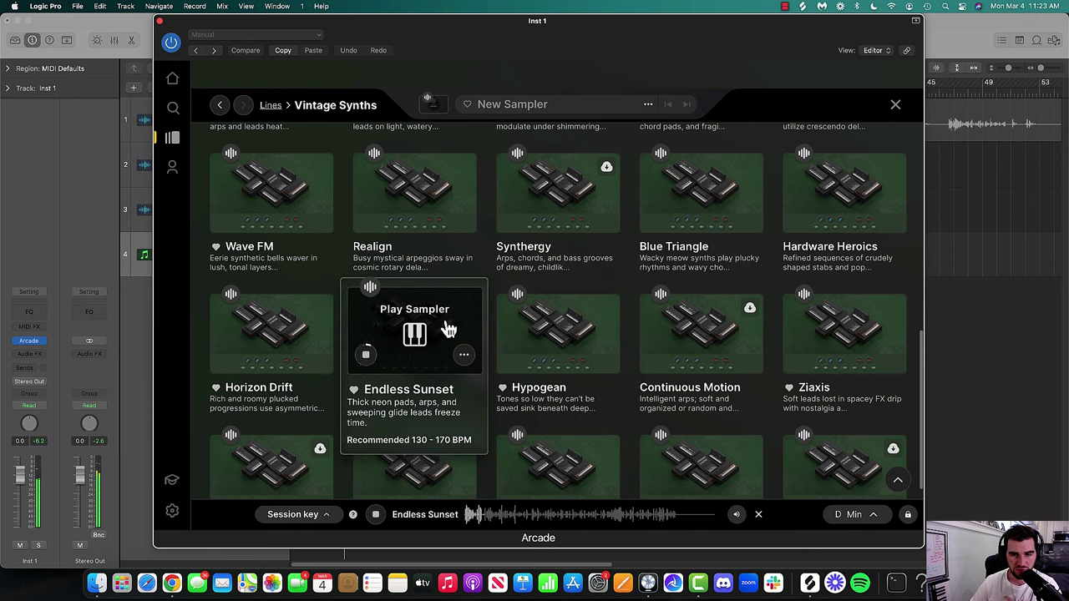
- Audition the Hypogean, Continuous Motion, Cohesion and Superpad samplers with the loop playing
click(511, 358)
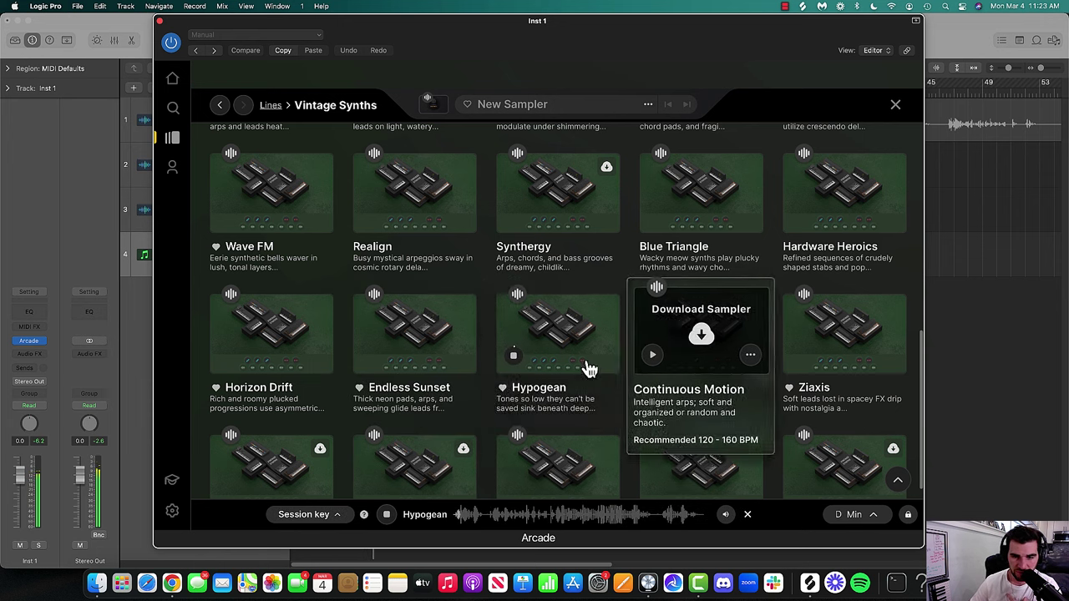
click(666, 362)
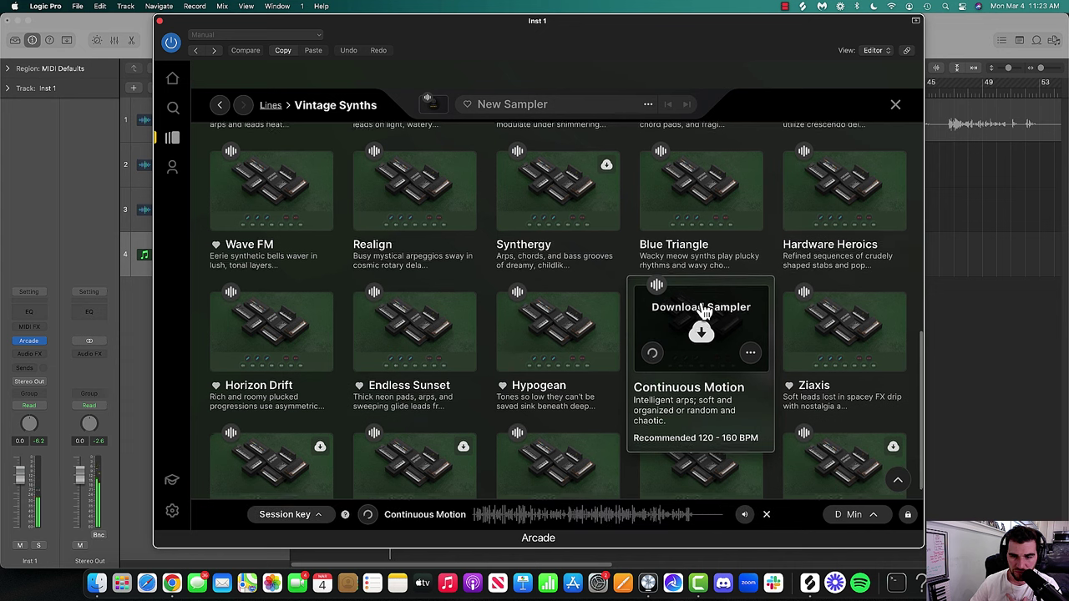
scroll(710, 376, down, 2)
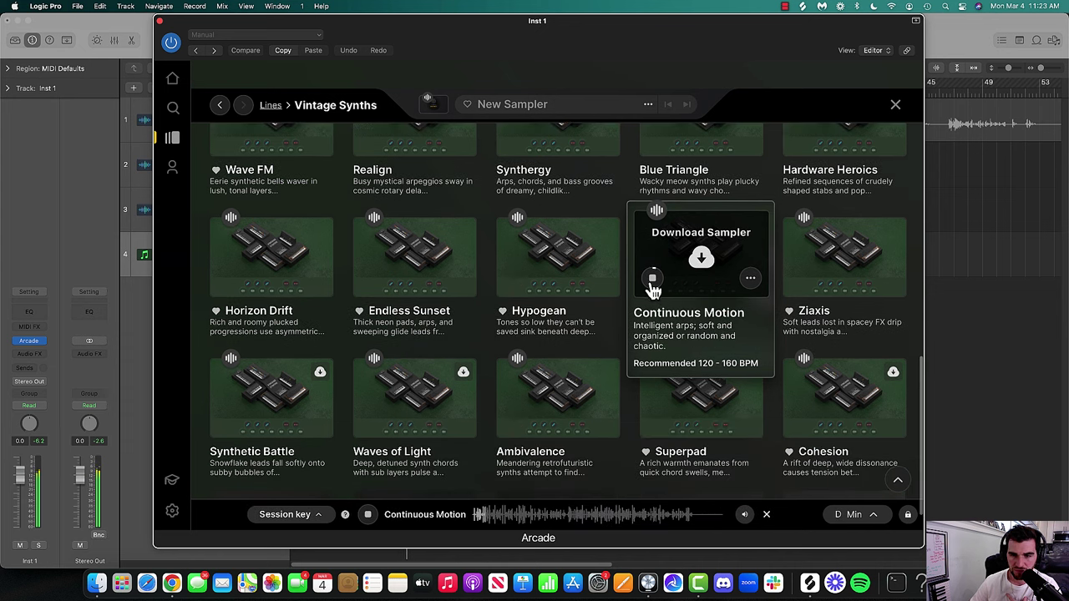
click(795, 420)
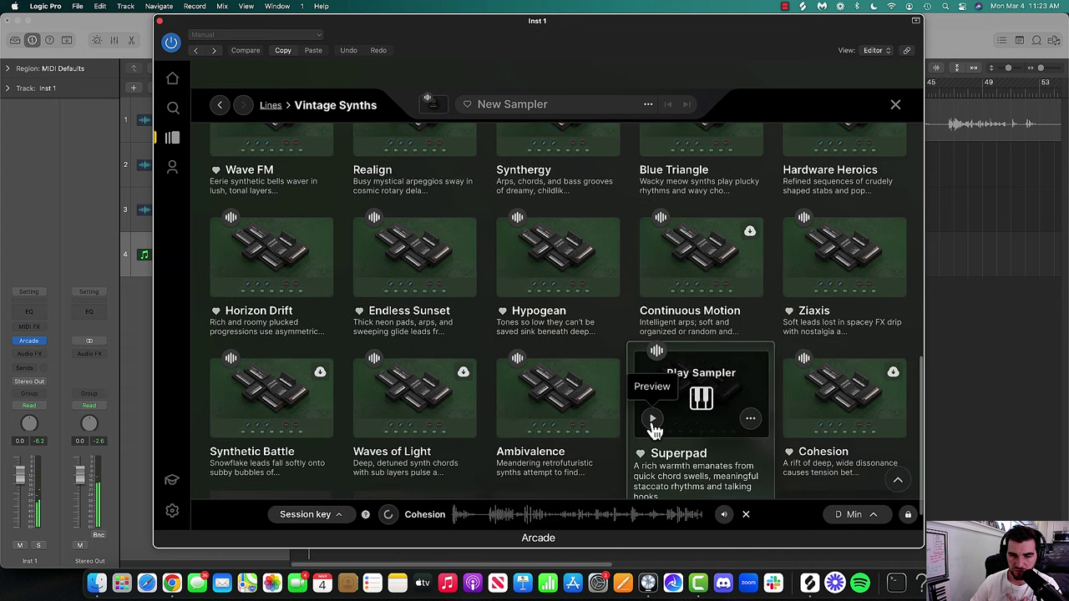
click(653, 420)
scroll(654, 429, down, 3)
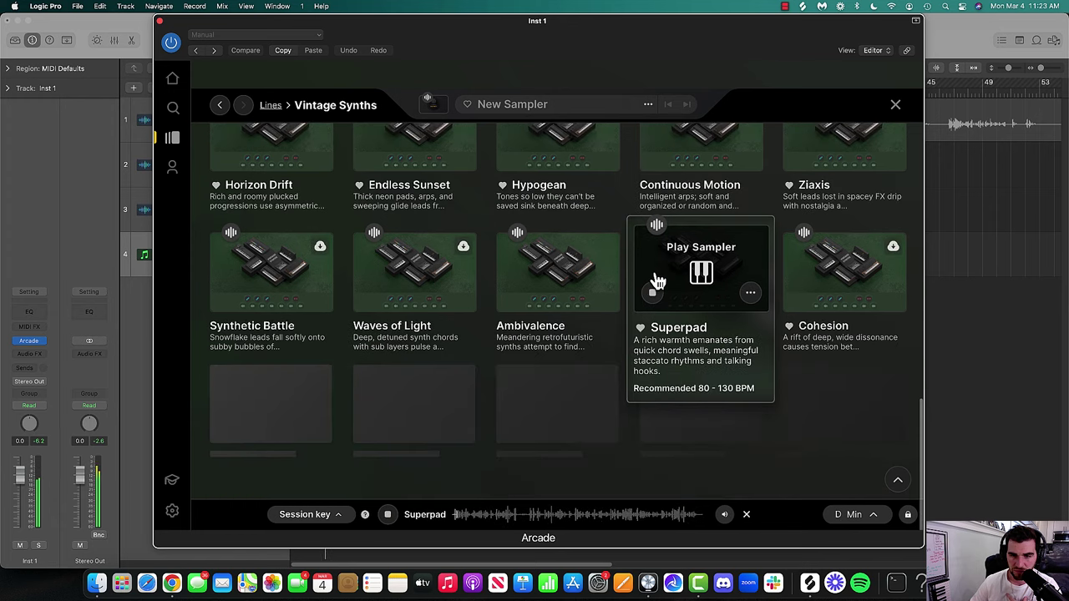
- Return to Arcade's Lines page and open the Pop Underground line to show its samplers
click(173, 141)
scroll(558, 185, down, 10)
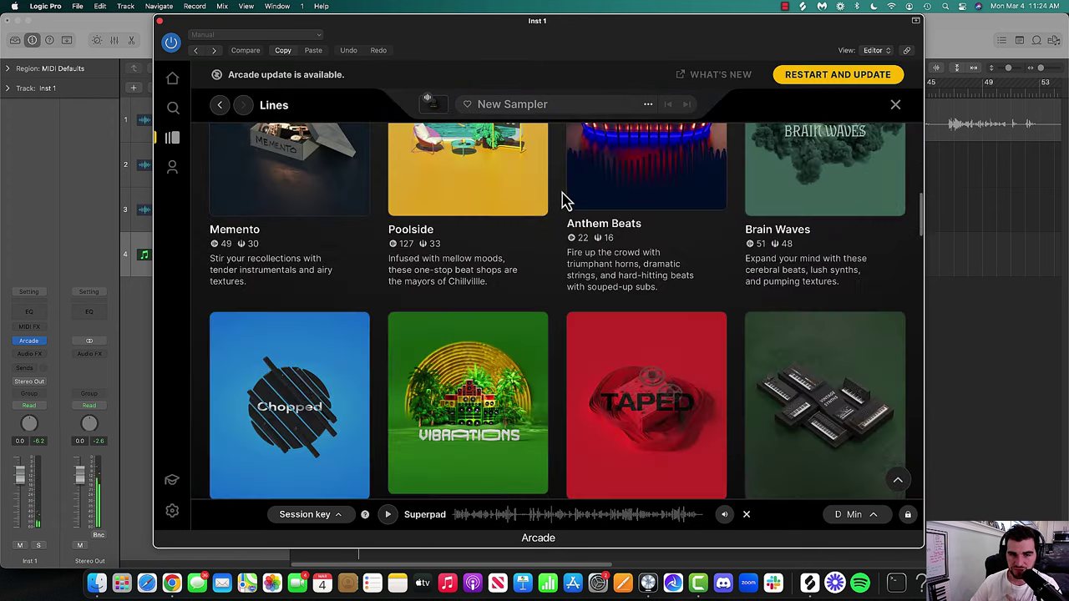
scroll(562, 200, down, 5)
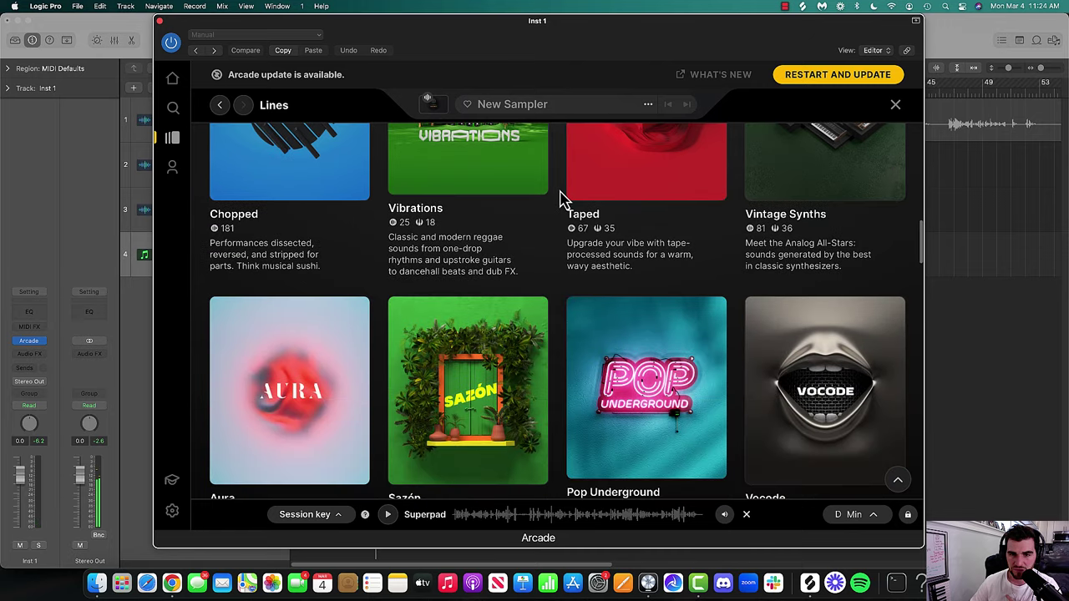
scroll(558, 201, down, 3)
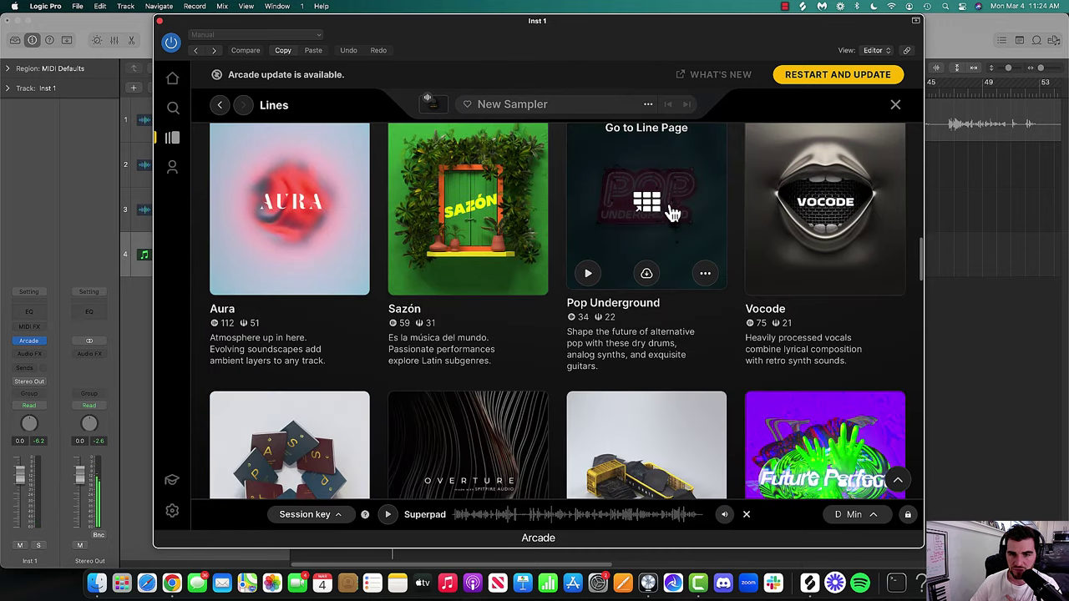
click(647, 210)
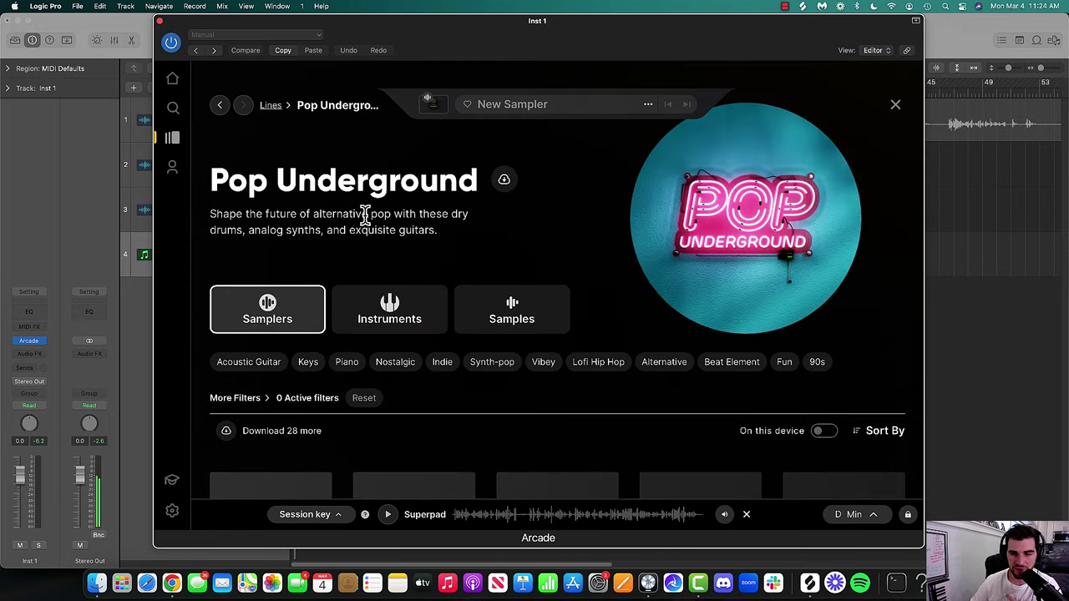
scroll(376, 221, down, 3)
scroll(357, 229, down, 3)
- Preview the Electric Palette and Easygoing Guitars samplers, and download Easygoing Guitars
click(220, 182)
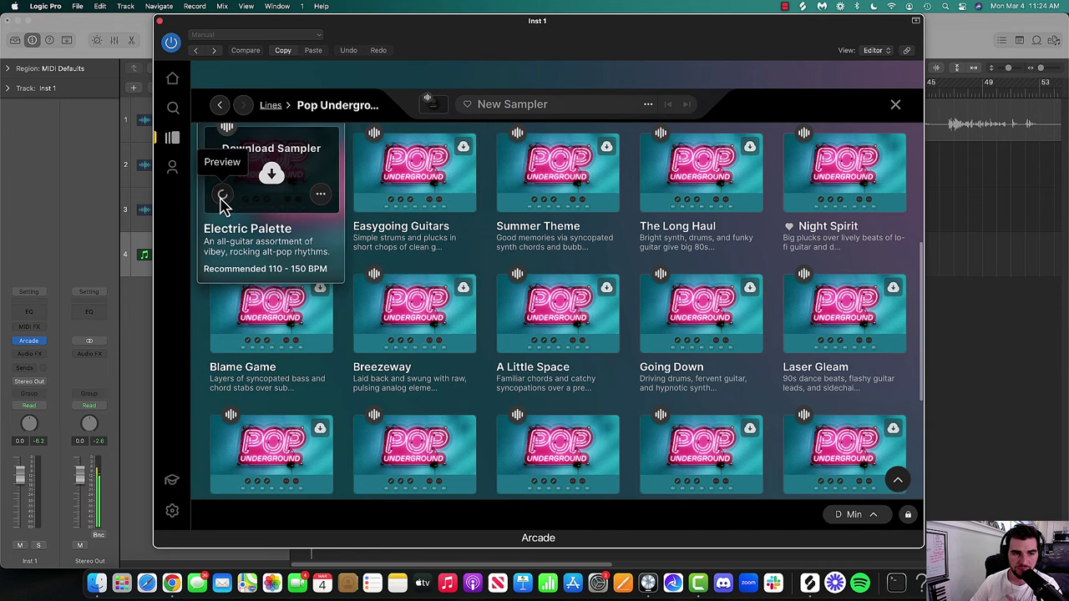
scroll(194, 286, up, 2)
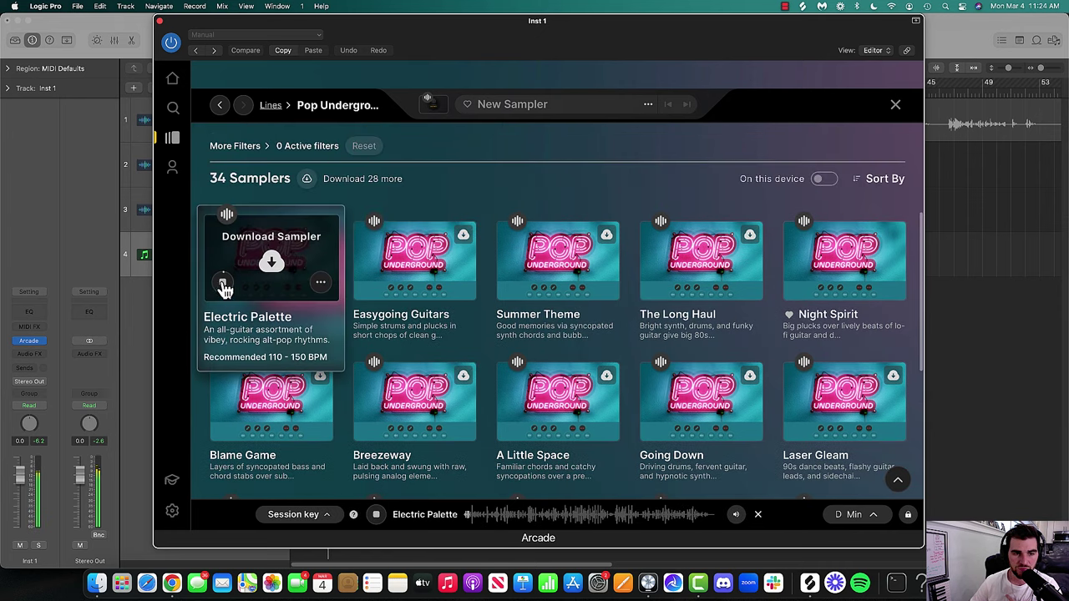
click(368, 288)
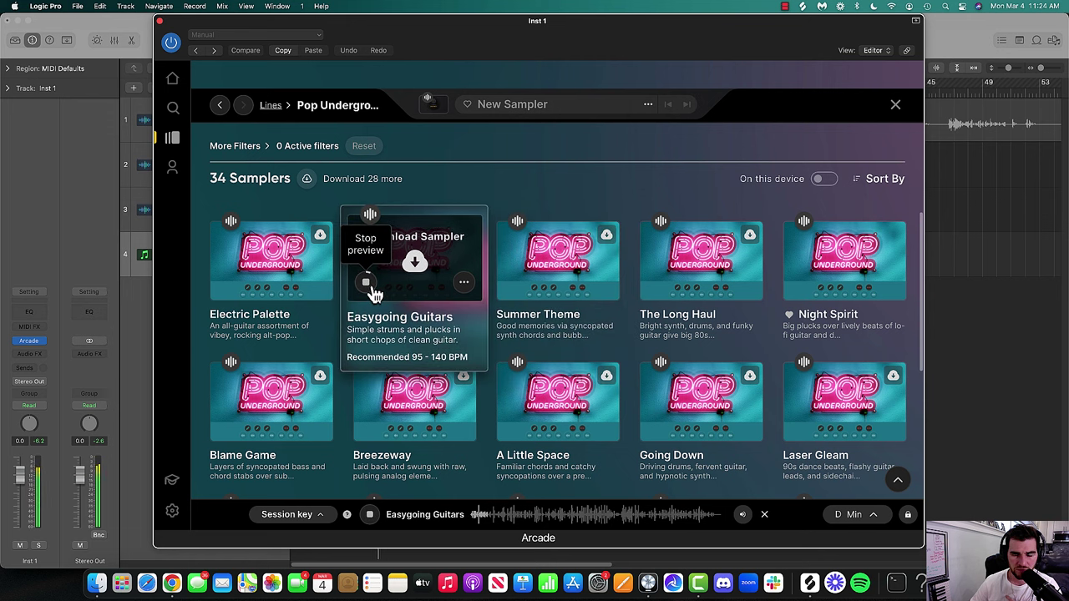
click(416, 266)
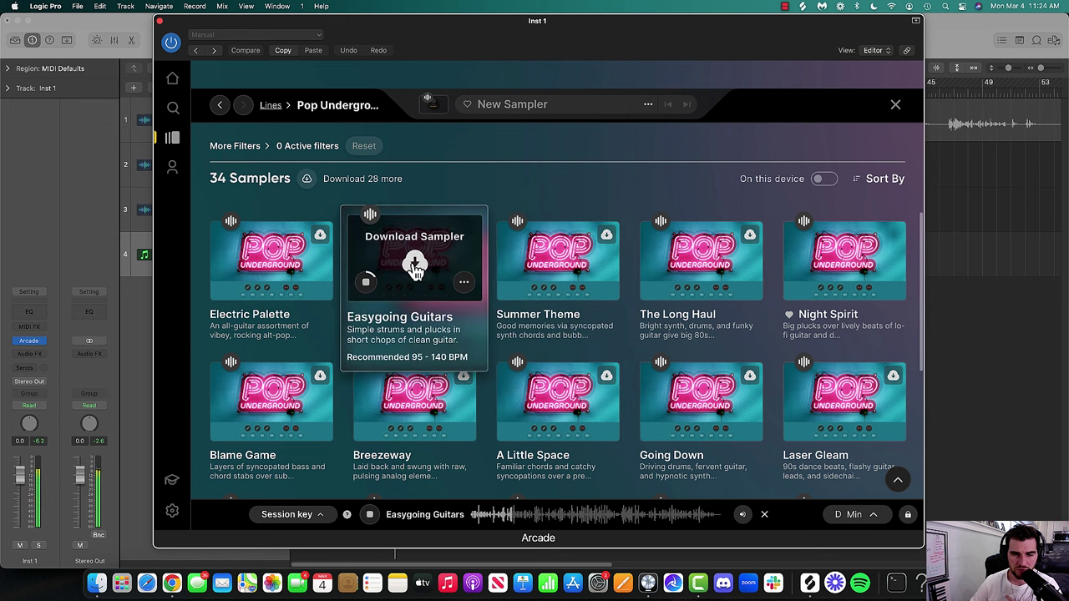
- Download the Easygoing Guitars sampler, load it for playing and bring up Musical Typing
click(415, 267)
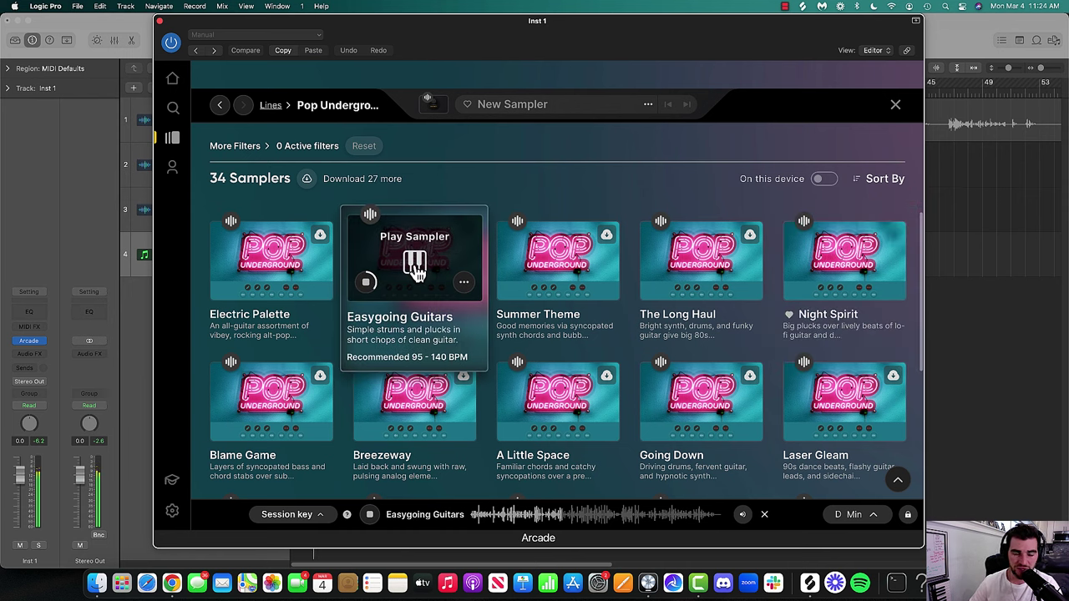
click(415, 265)
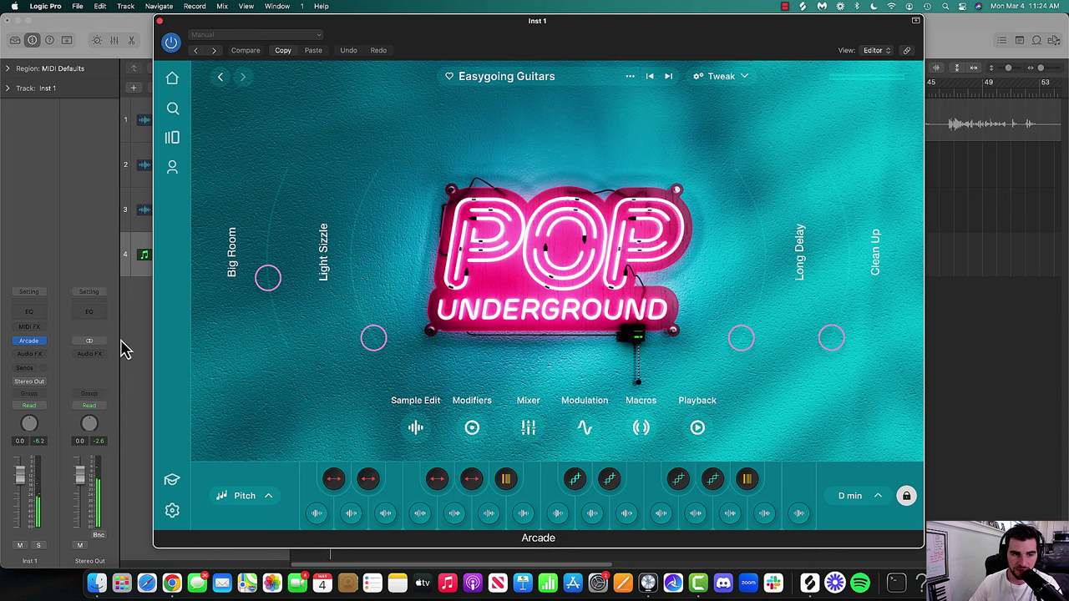
key(super+k)
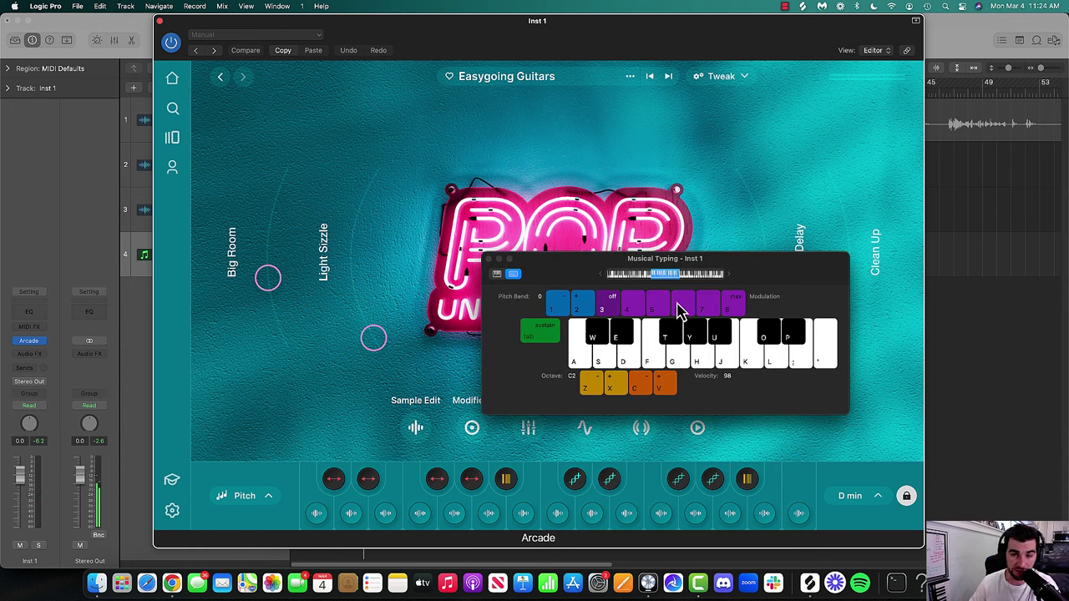
- Audition the Easygoing Guitars samples from C2 up to B2 over the playing loop
key(g)
key(d)
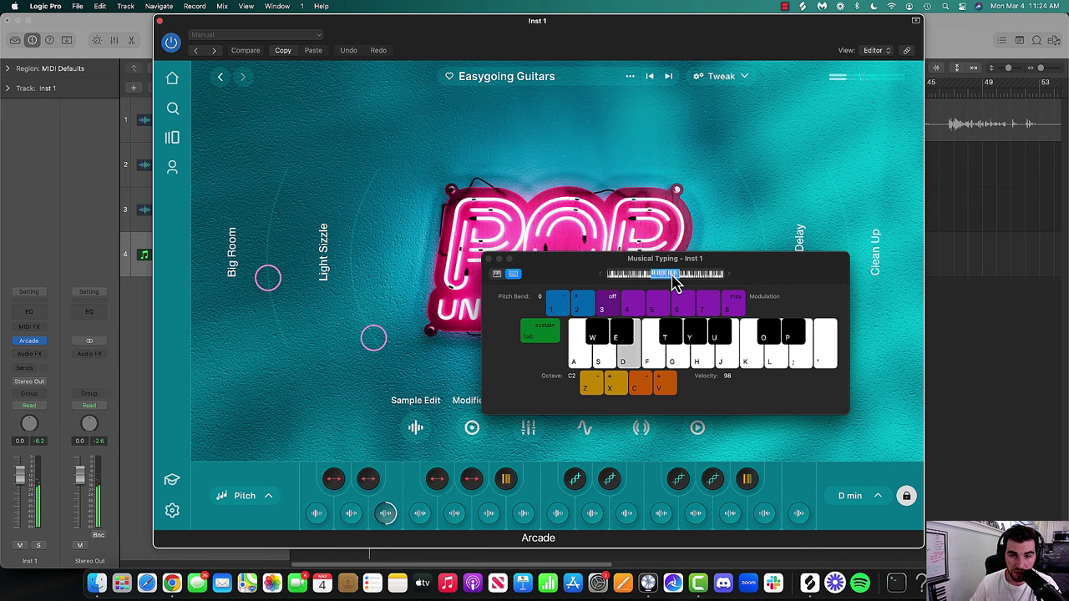
key(a)
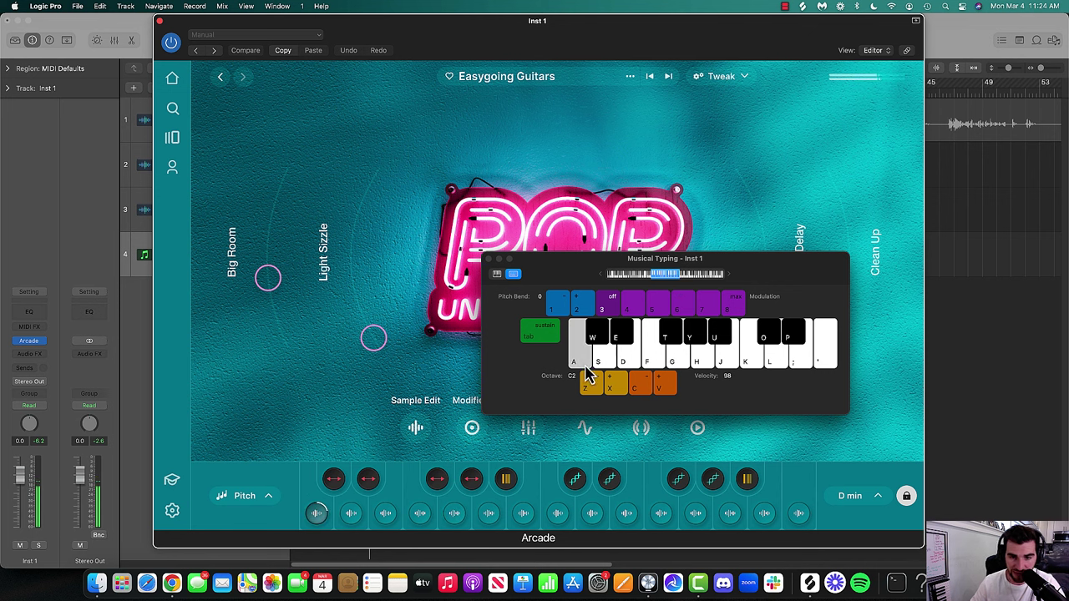
key(s)
key(d)
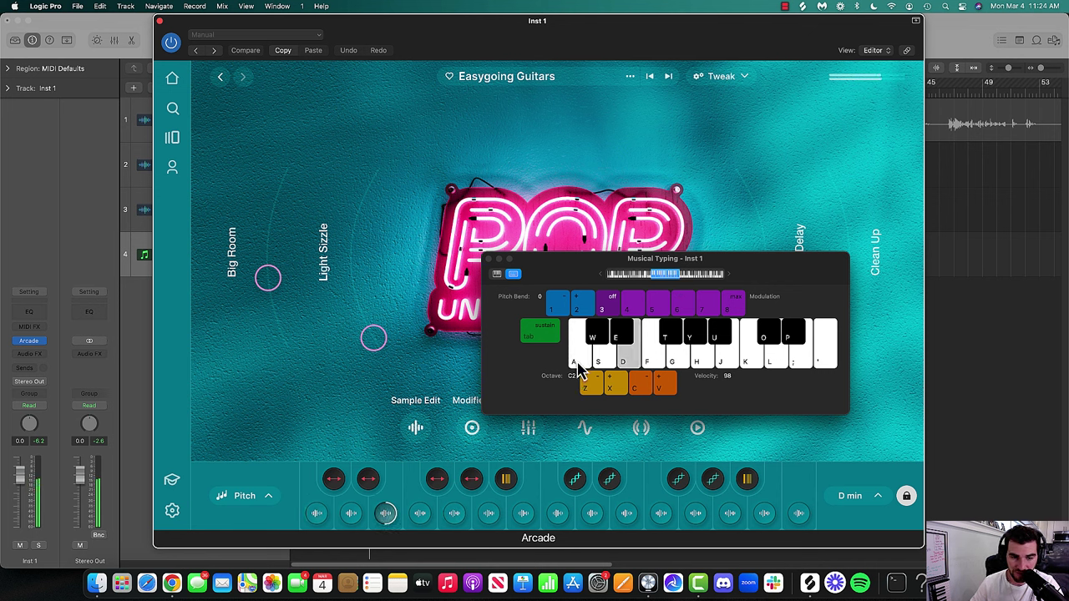
key(f)
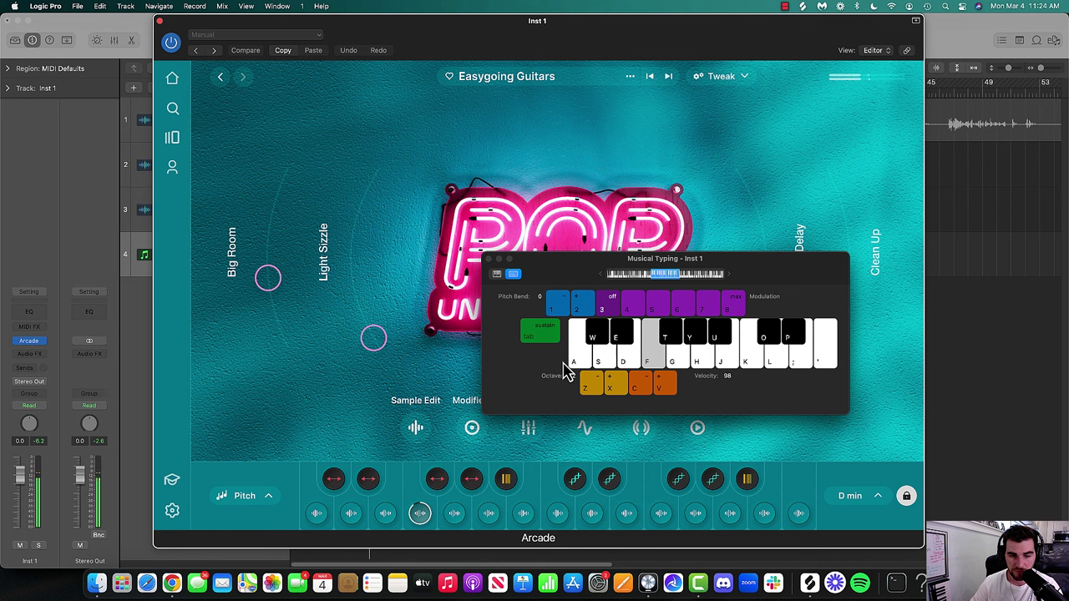
key(g)
key(g)
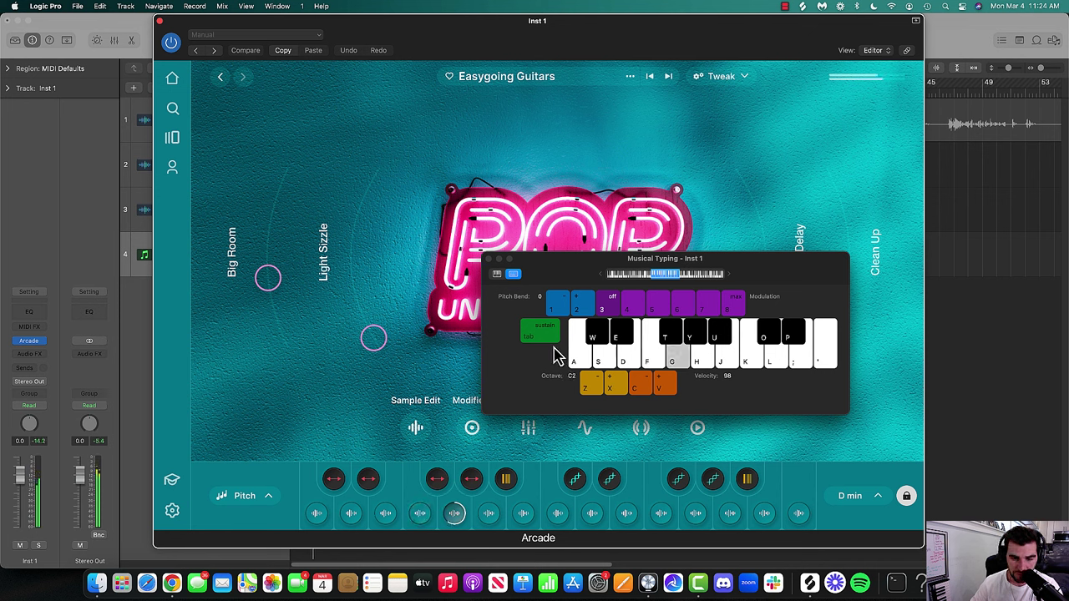
key(h)
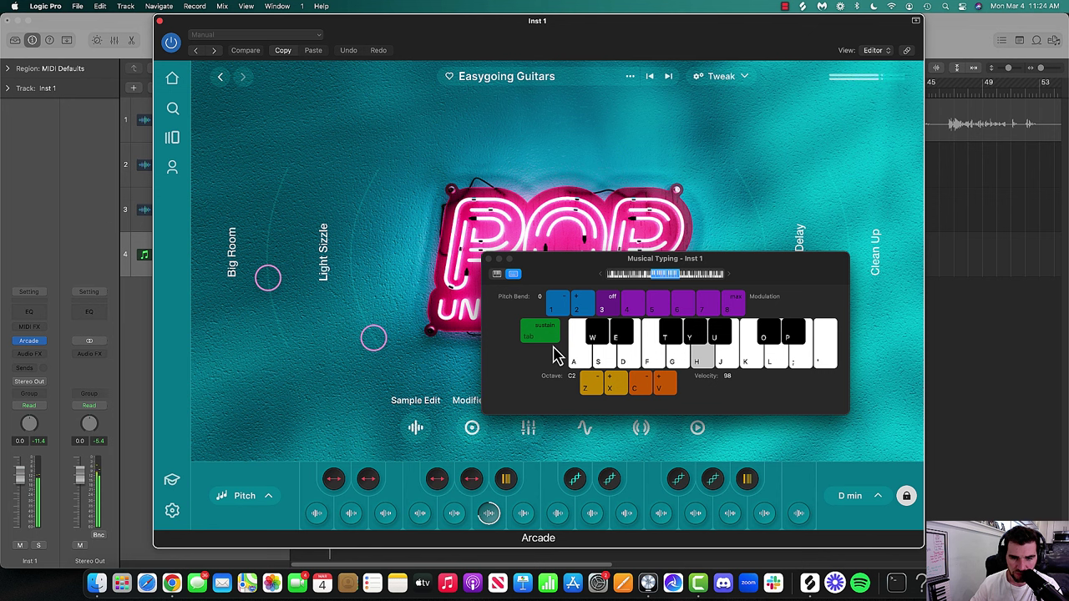
key(j)
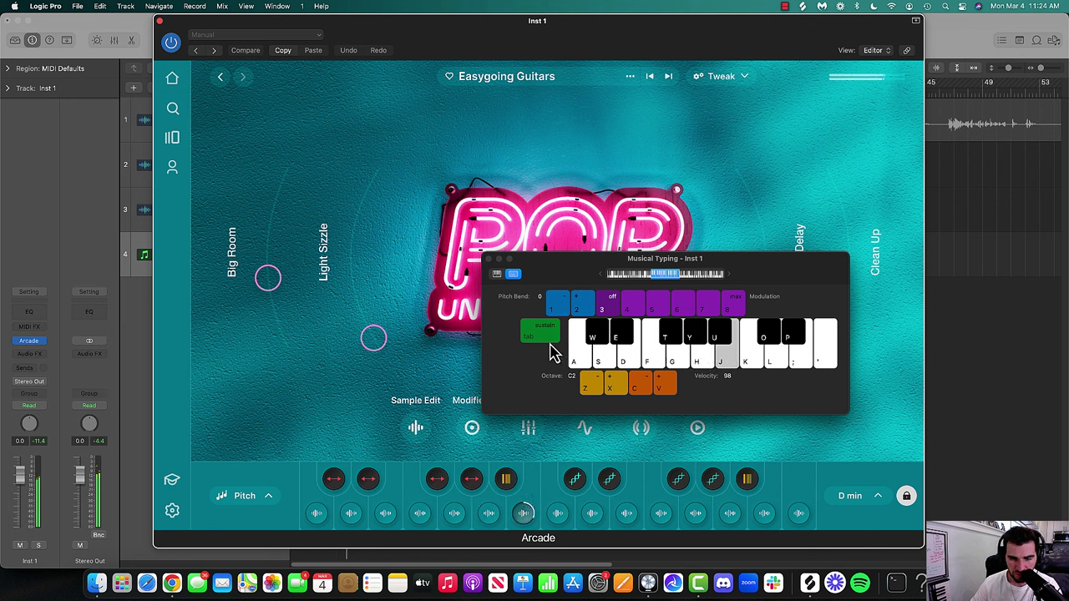
- Audition the guitar samples from G2 up through F3 against the loop
key(g)
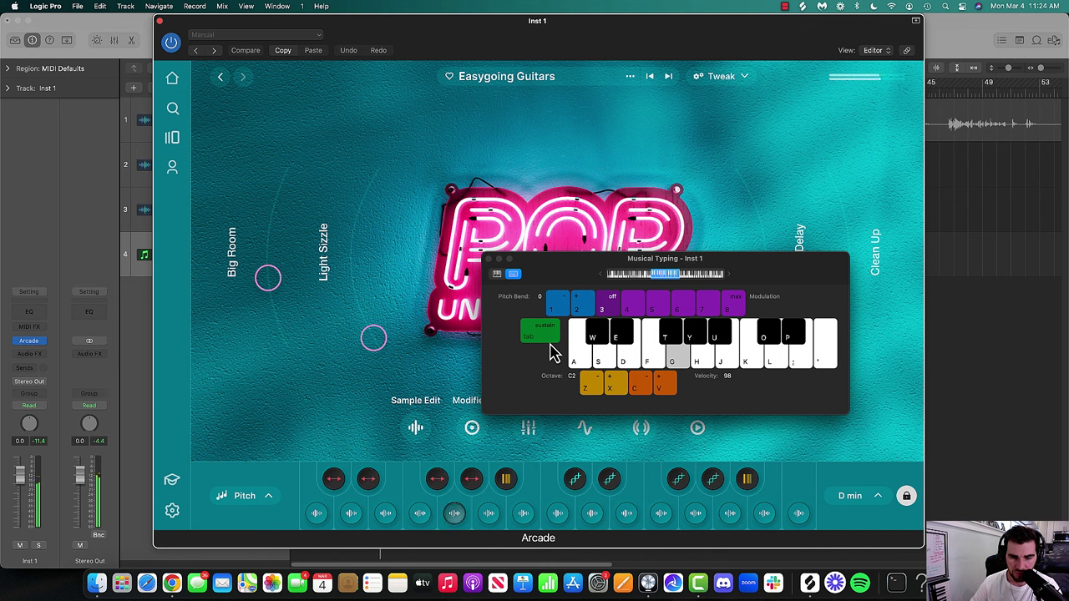
key(h)
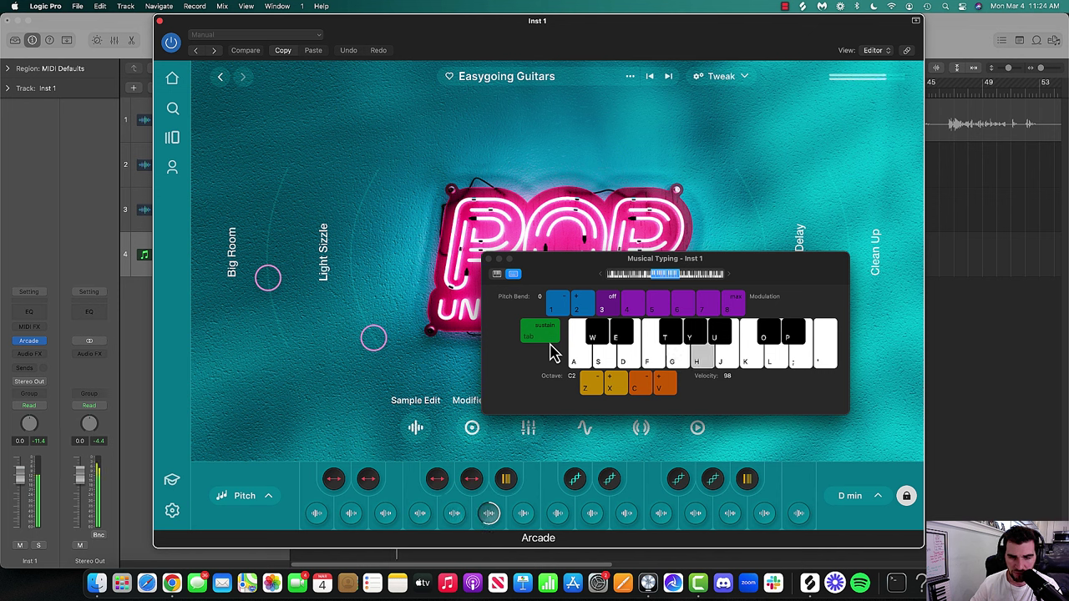
key(j)
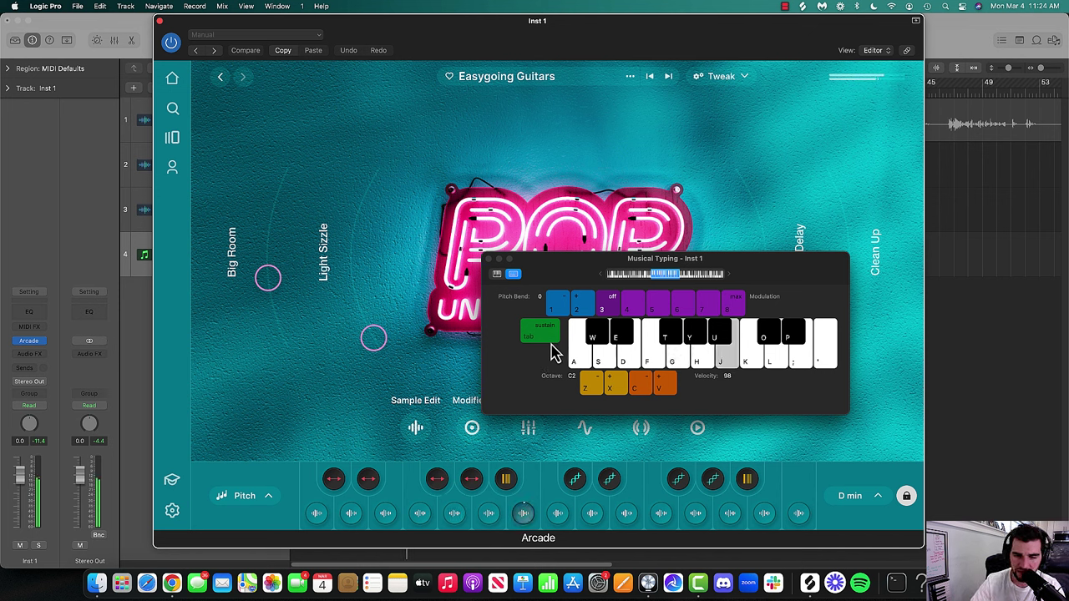
key(k)
key(l)
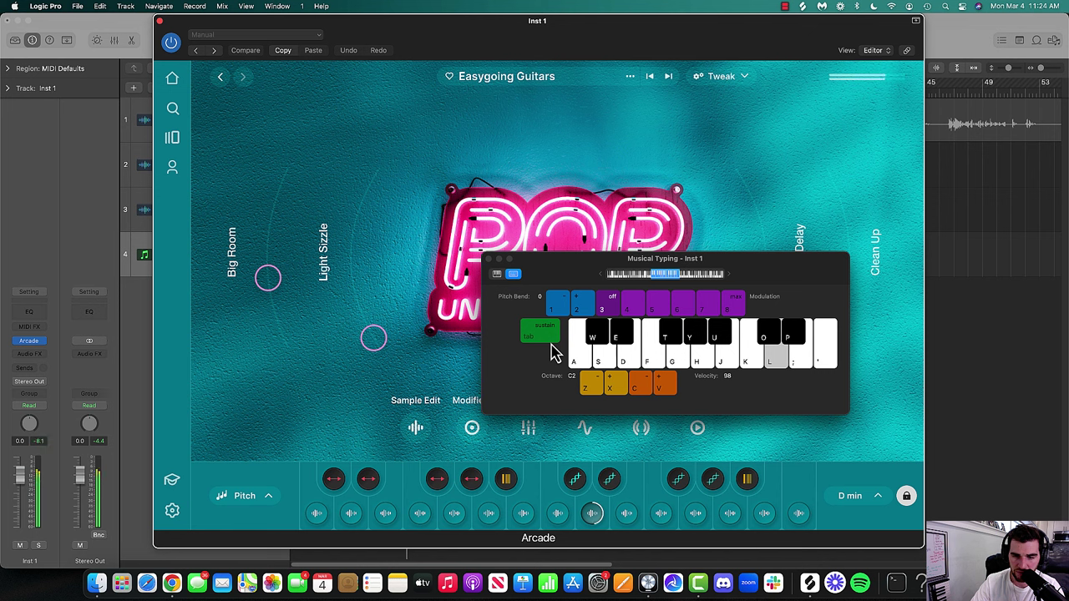
key(semicolon)
key(apostrophe)
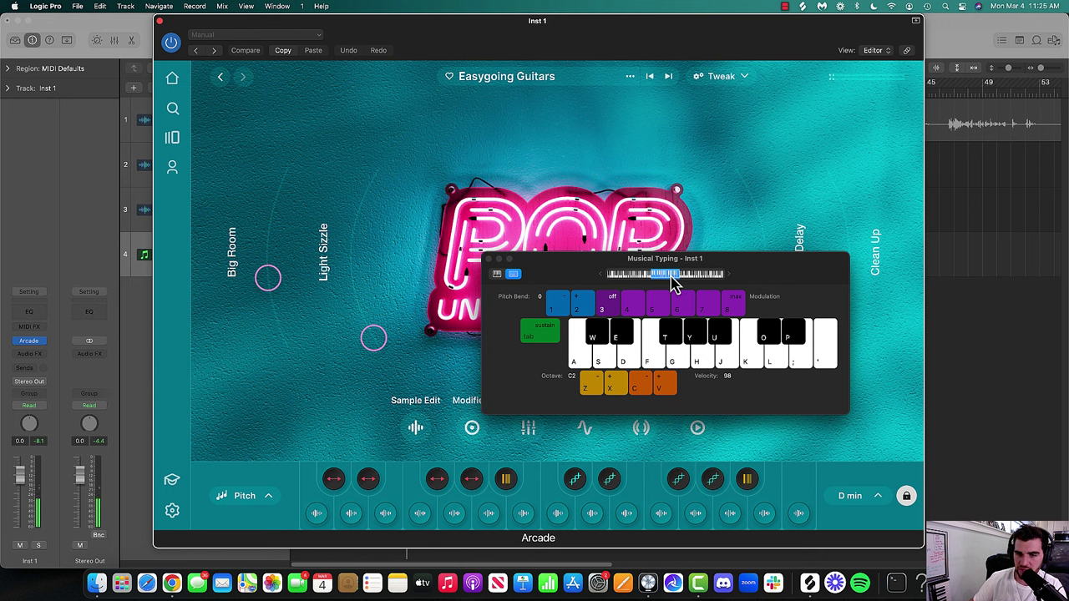
- Raise Musical Typing to octave C3 and try the sampler's upper samples and a modifier
key(g)
key(h)
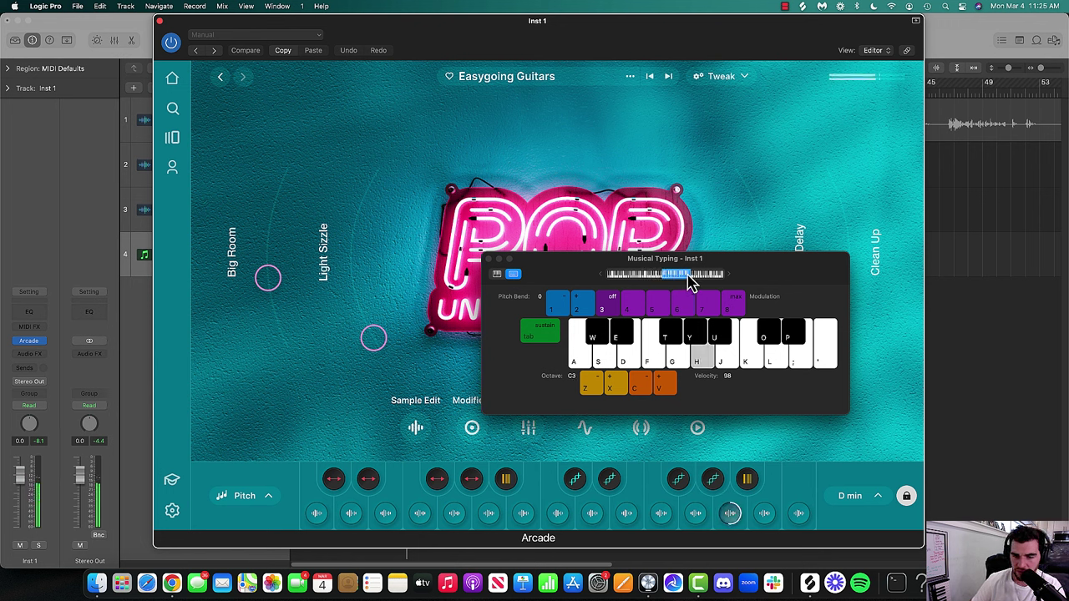
key(w)
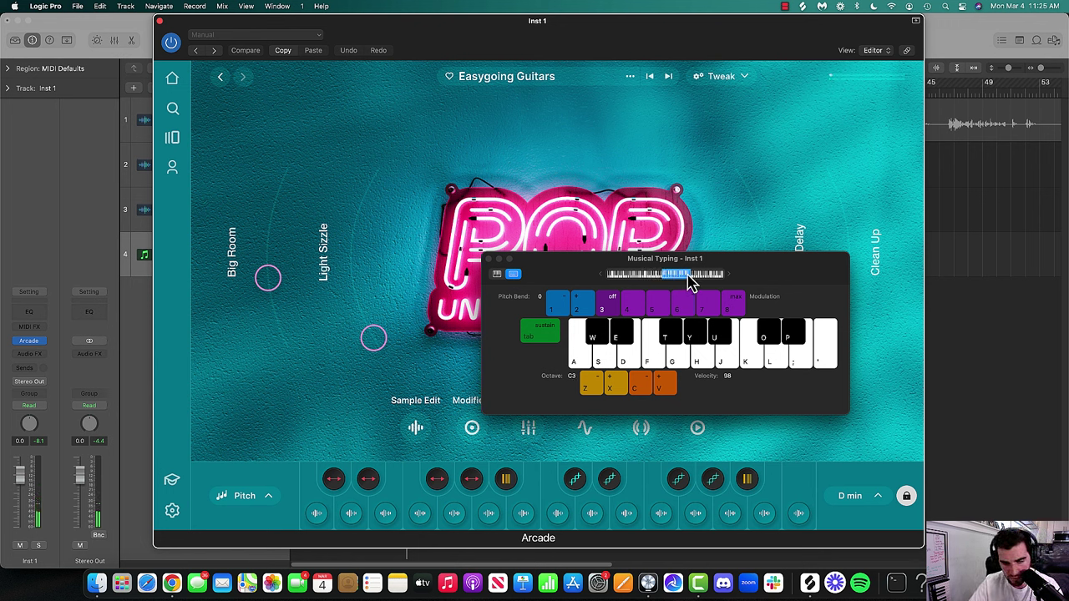
key(a)
key(s)
key(d)
key(f)
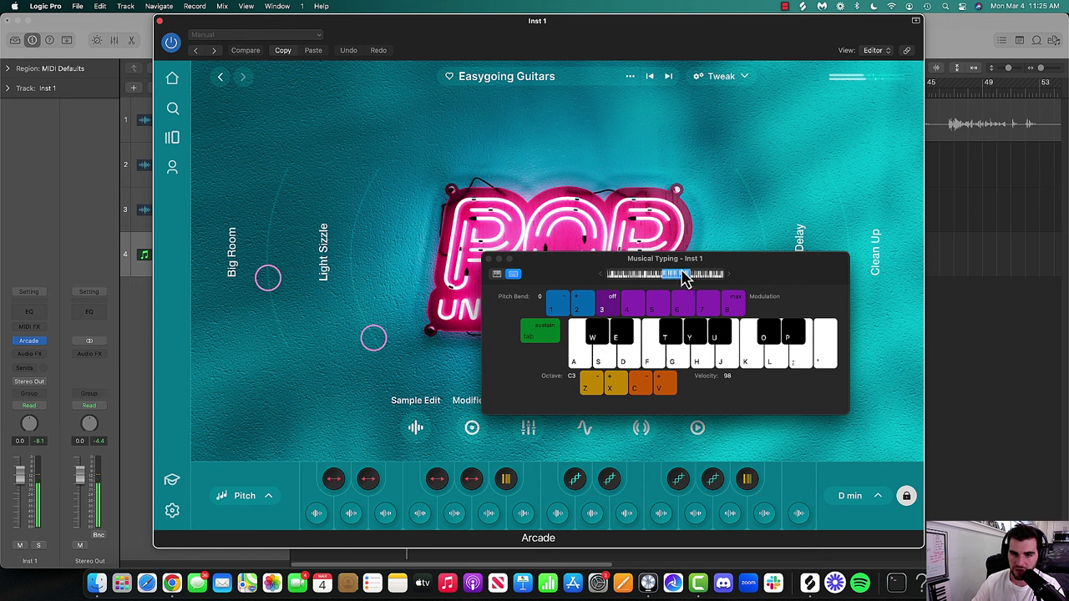
- Return Musical Typing to octave C2 and rehearse the A2, G2 and F2 guitar samples over the loop
drag(675, 281, 668, 283)
key(h)
key(g)
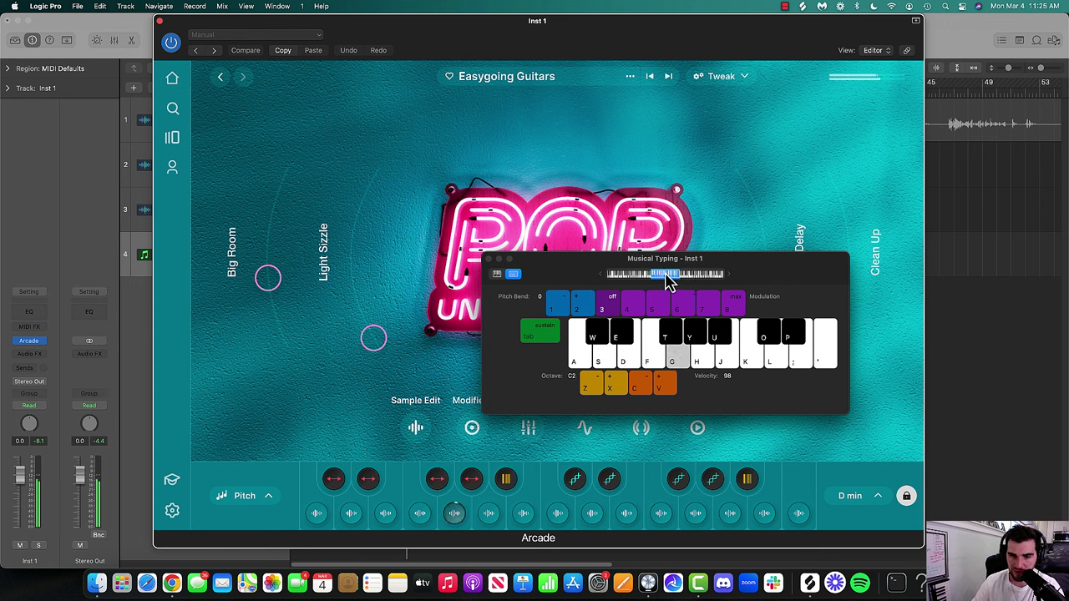
key(f)
key(f)
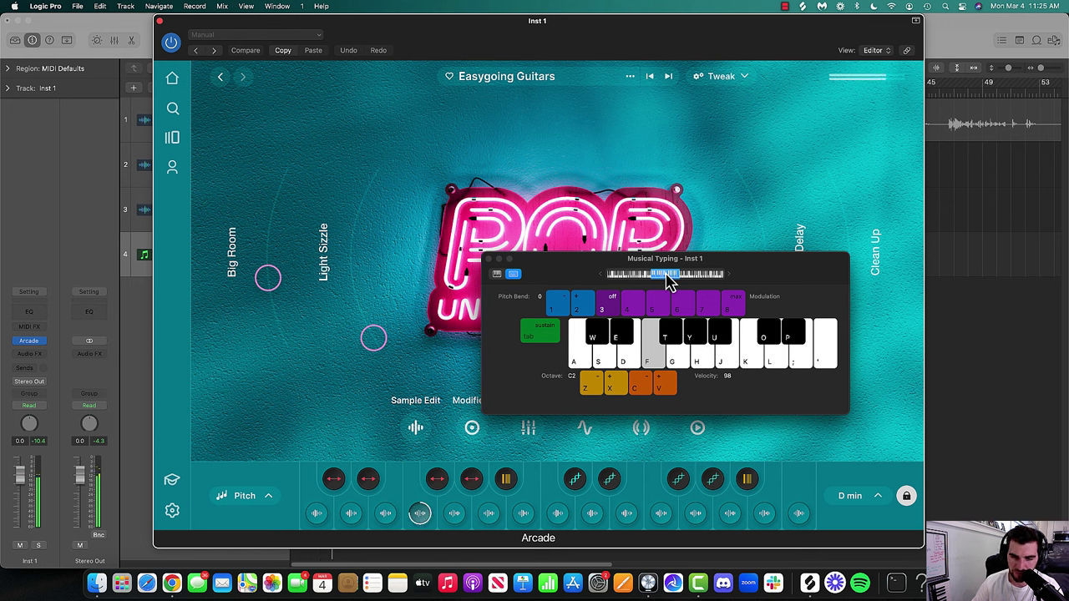
key(g)
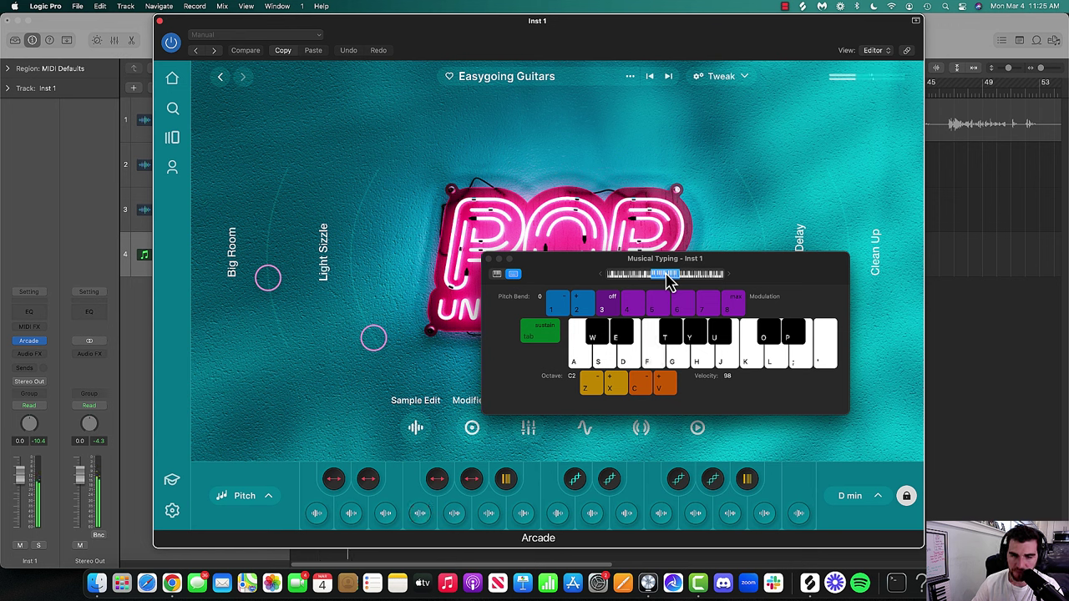
- Close the Arcade window and record an eight-bar guitar part on Inst 1, playing G2, F2, G2 and C3
click(160, 21)
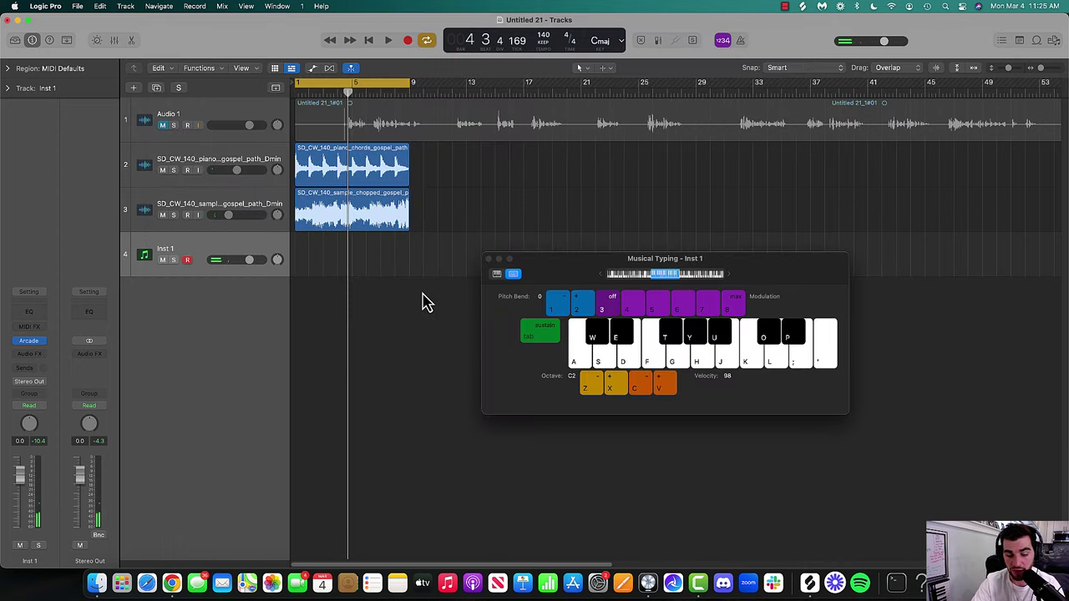
key(r)
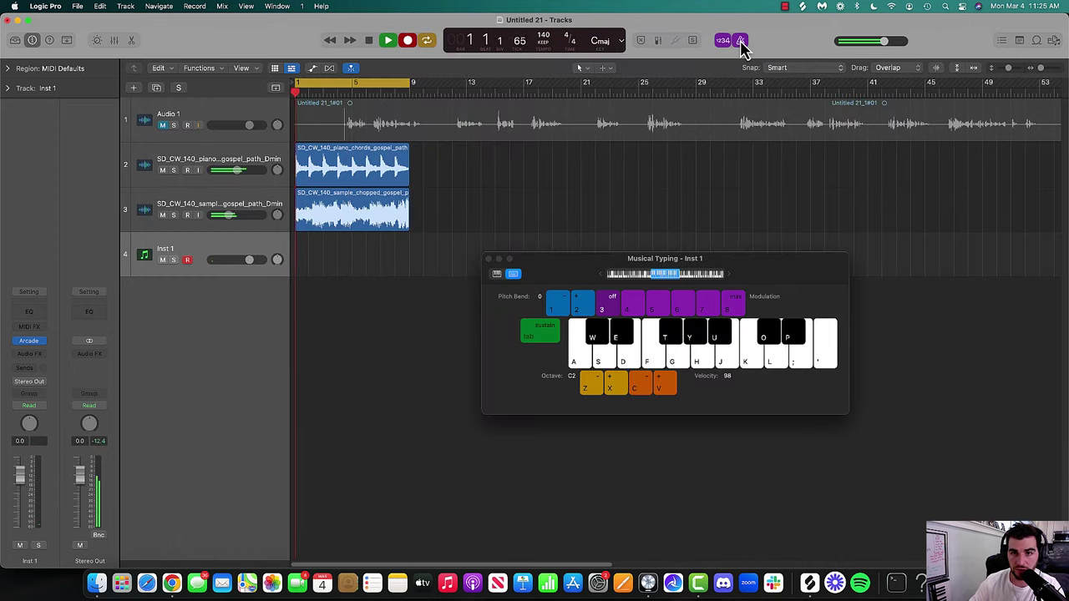
key(space)
key(r)
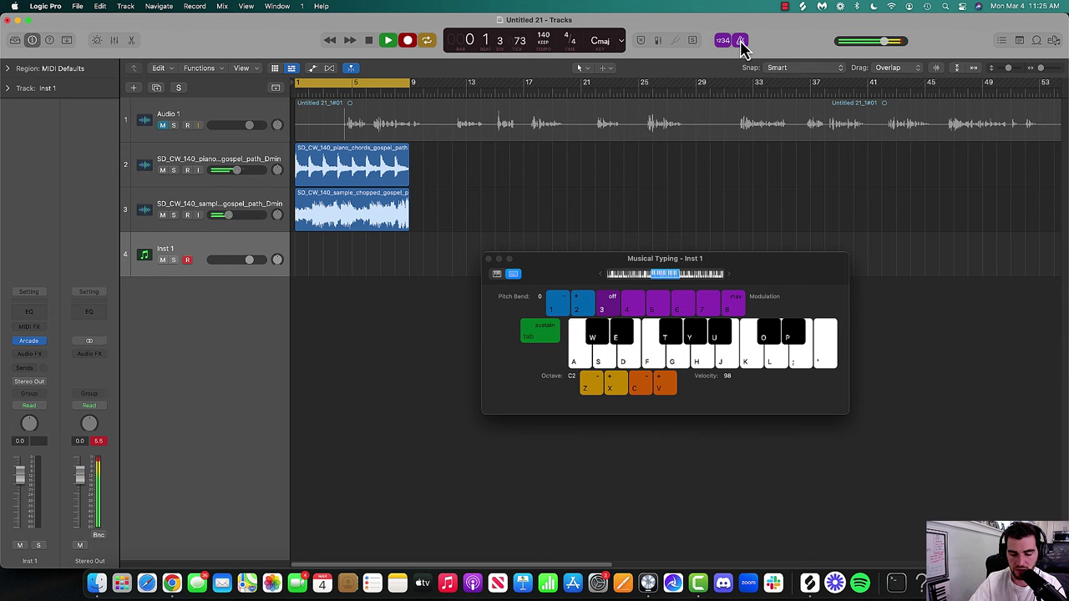
key(g)
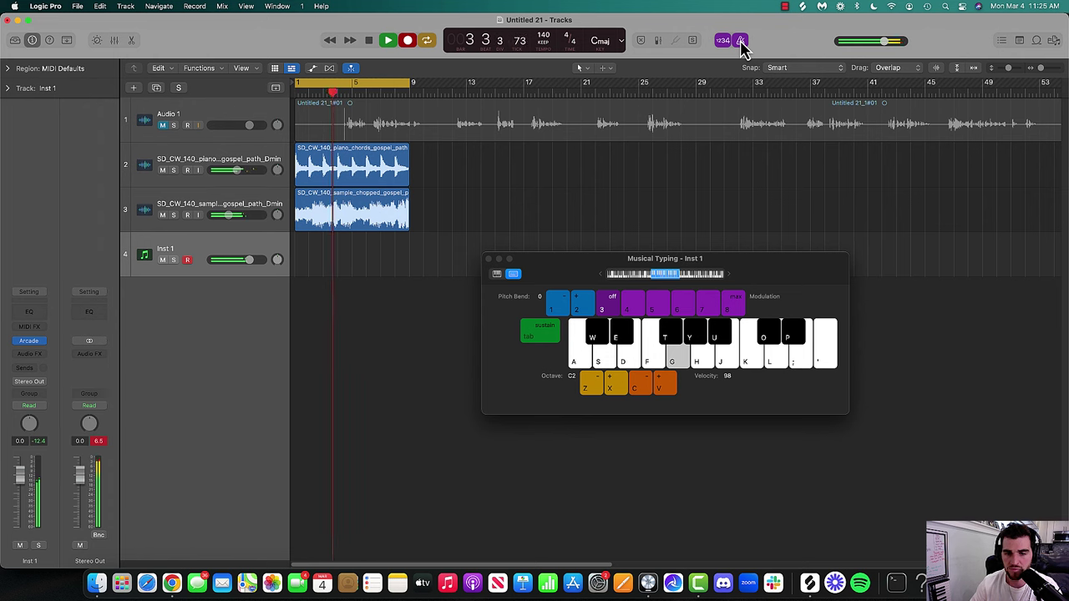
key(f)
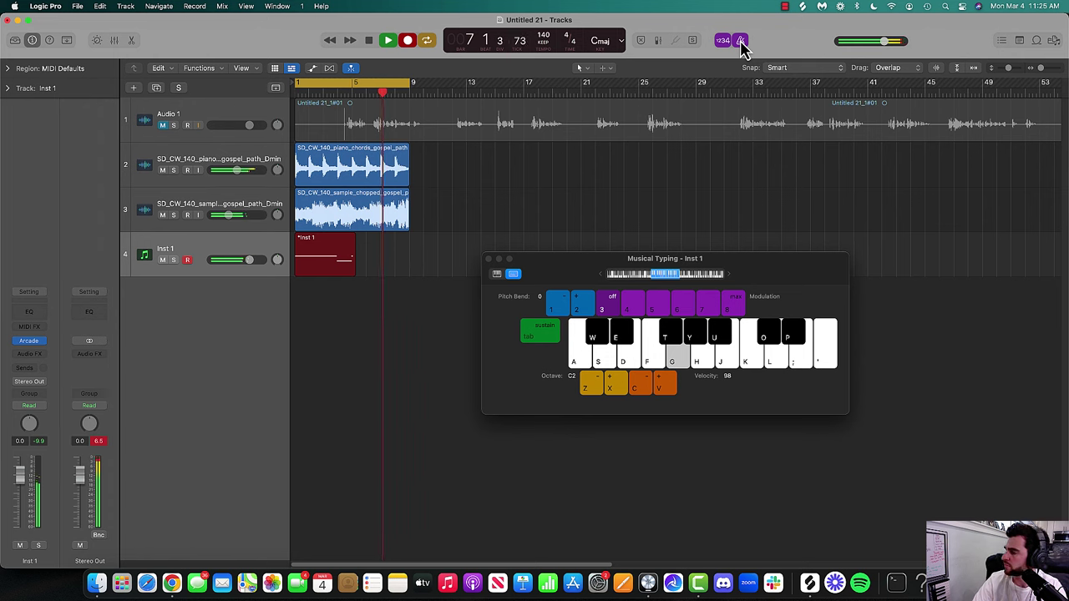
key(k)
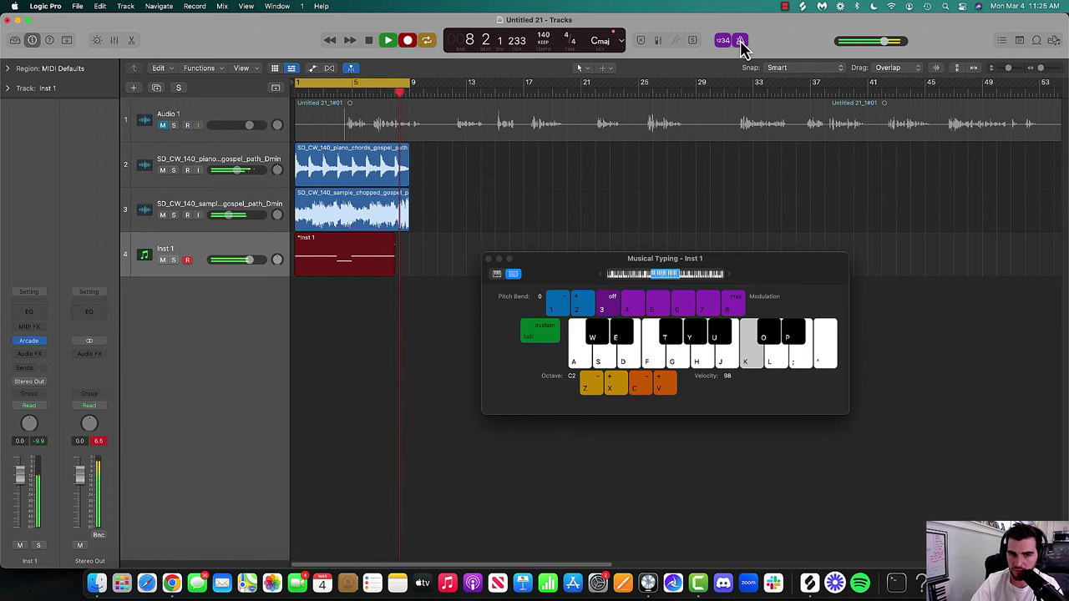
key(space)
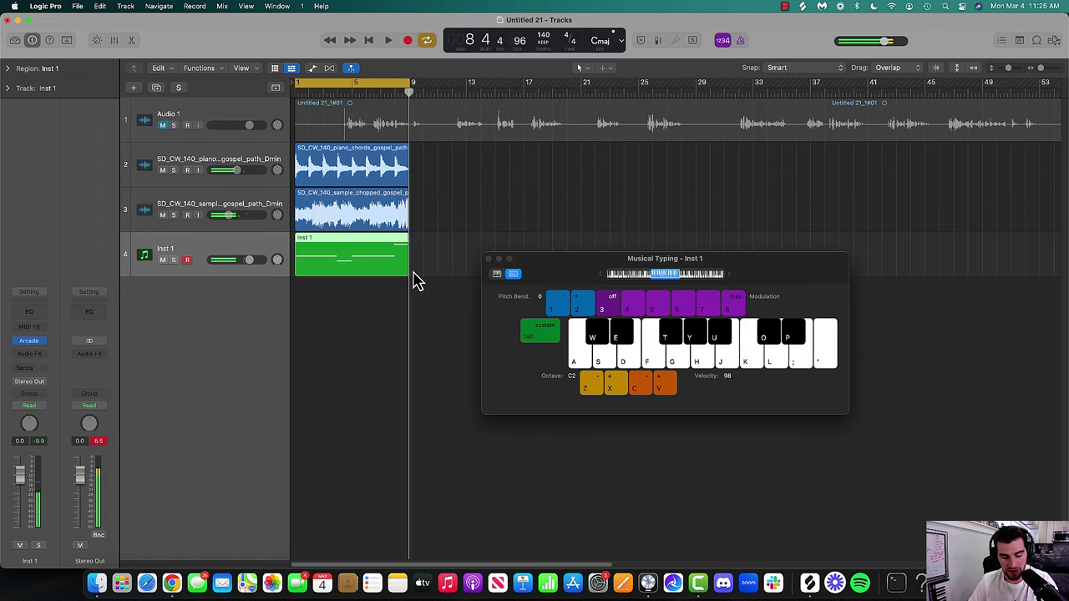
- Briefly play back the take, close Musical Typing and open the Inst 1 region in the Piano Roll
key(space)
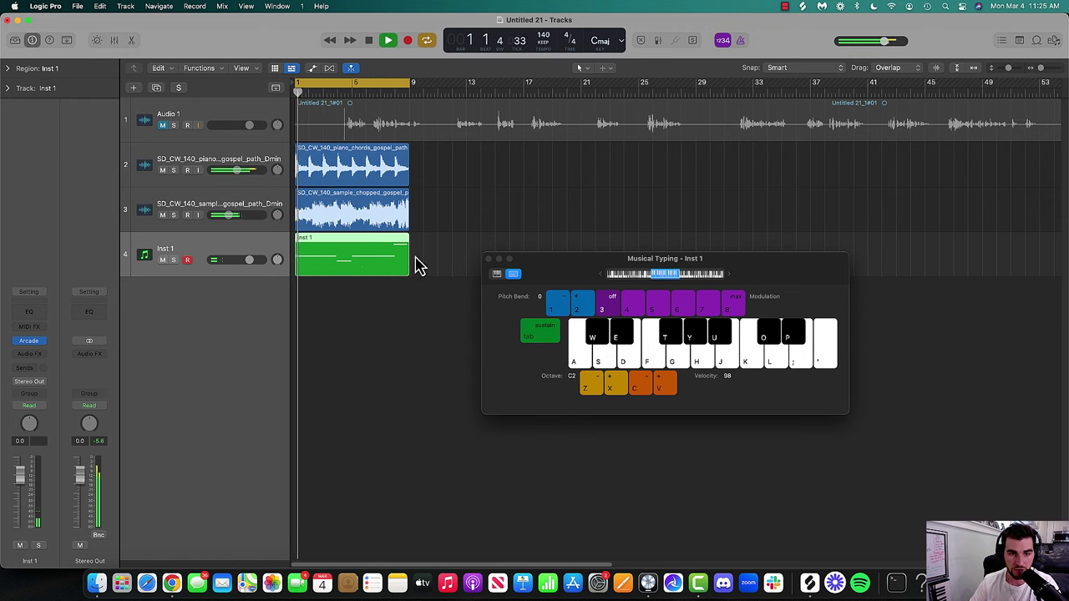
click(488, 260)
click(131, 39)
key(e)
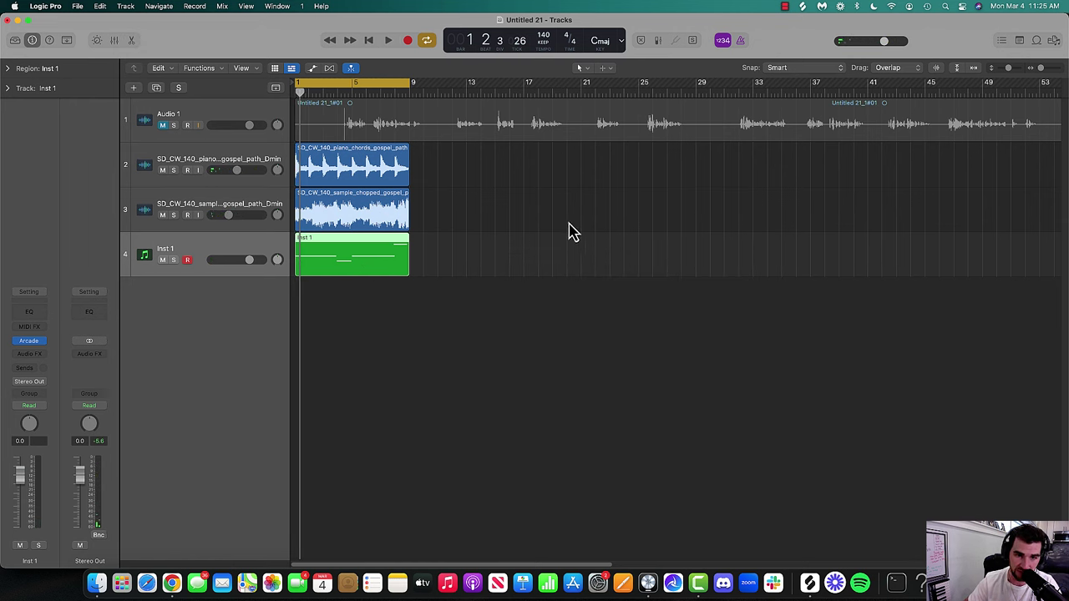
click(133, 42)
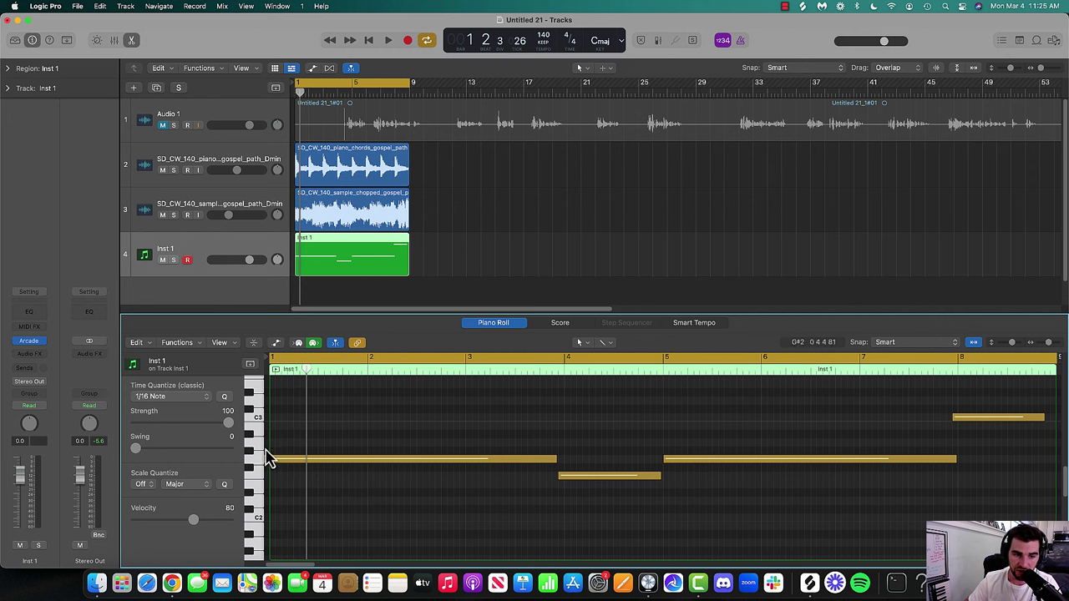
- Move the playhead to bar 1 and shift the first G2 note so it starts exactly there
drag(307, 368, 272, 368)
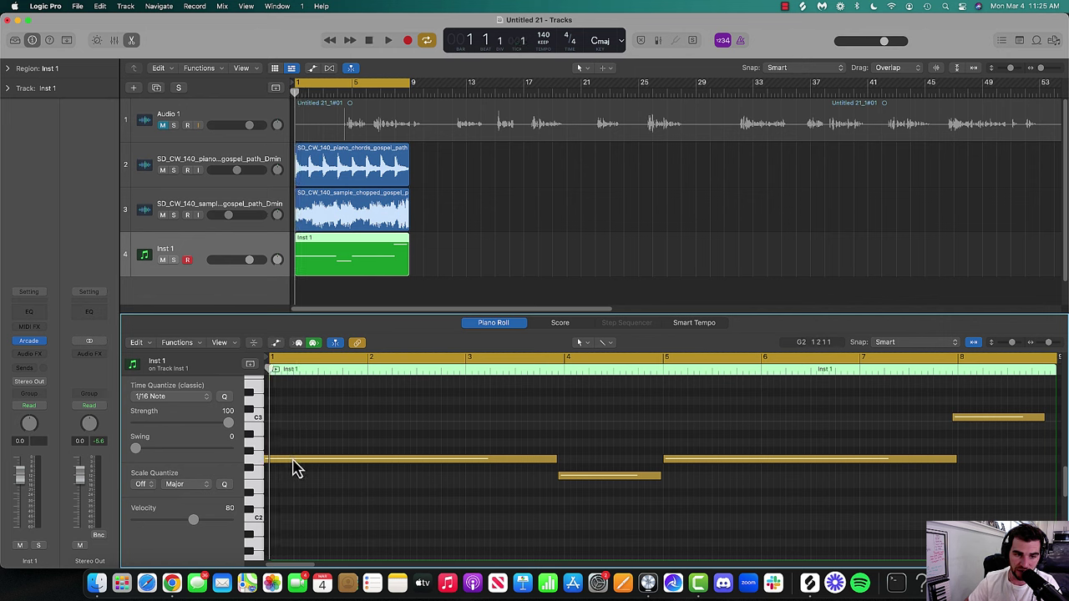
drag(294, 468, 301, 470)
click(560, 465)
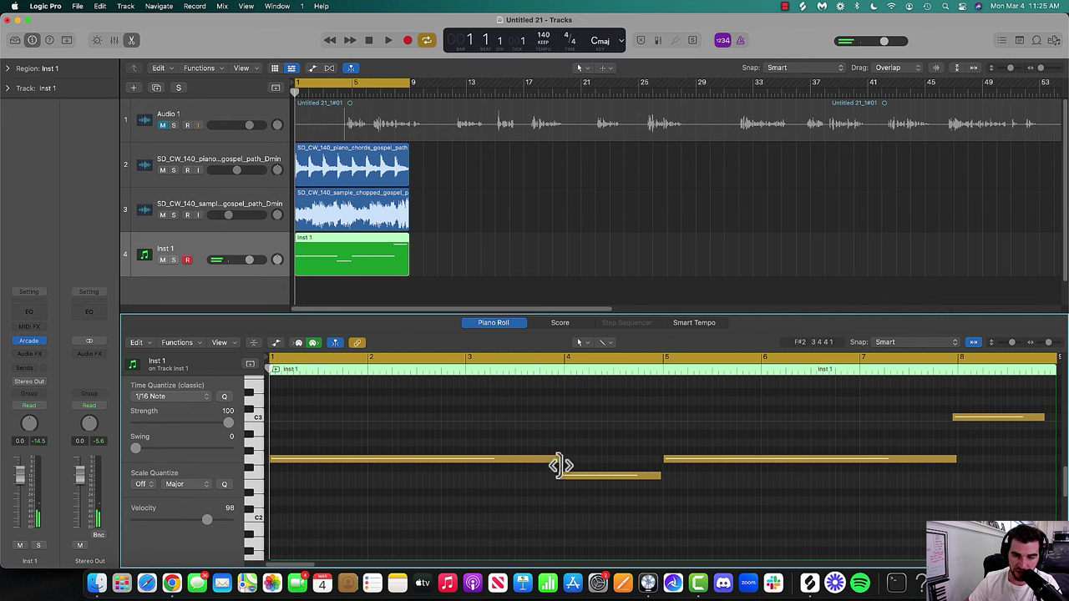
- Place the playhead at bar 4 and move the F2 note so it starts exactly there
drag(560, 477, 553, 477)
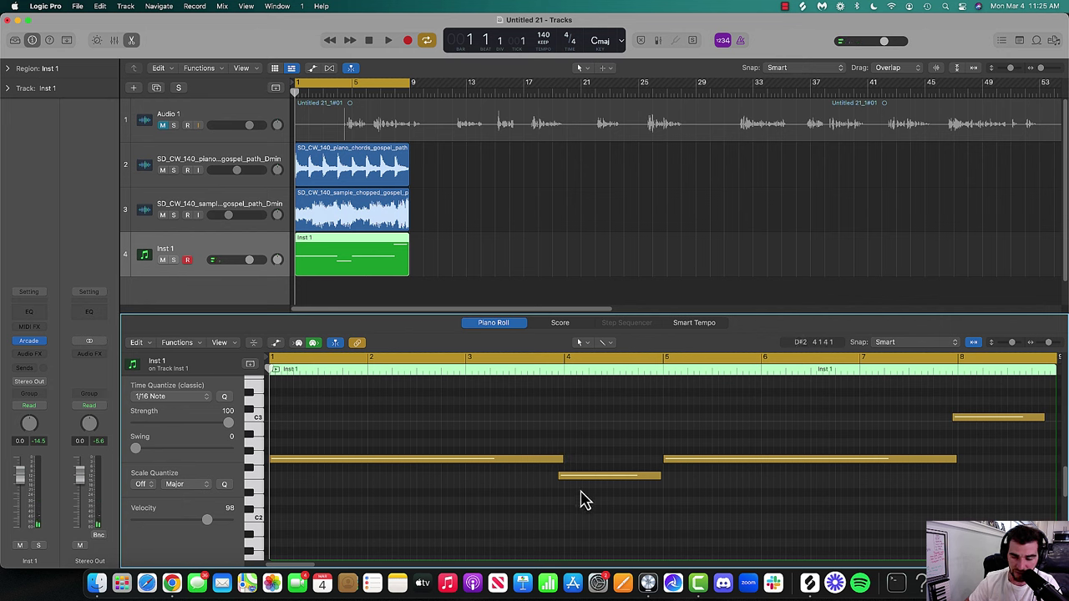
click(565, 361)
drag(563, 478, 569, 481)
click(605, 445)
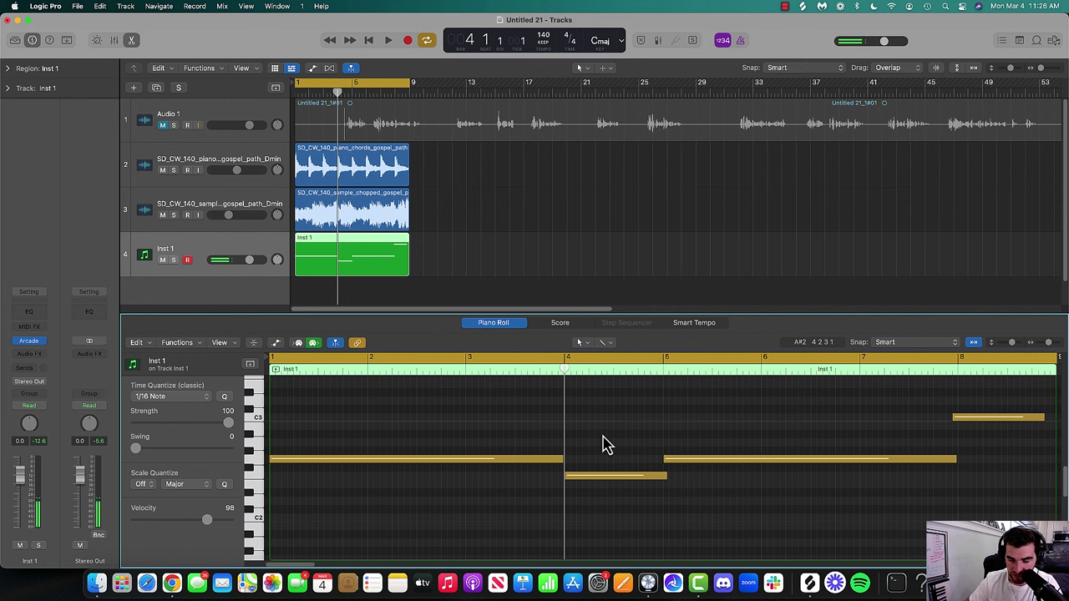
- Select all notes in the Piano Roll, start playback and lower the Inst 1 track volume to -2.5 dB
key(super+a)
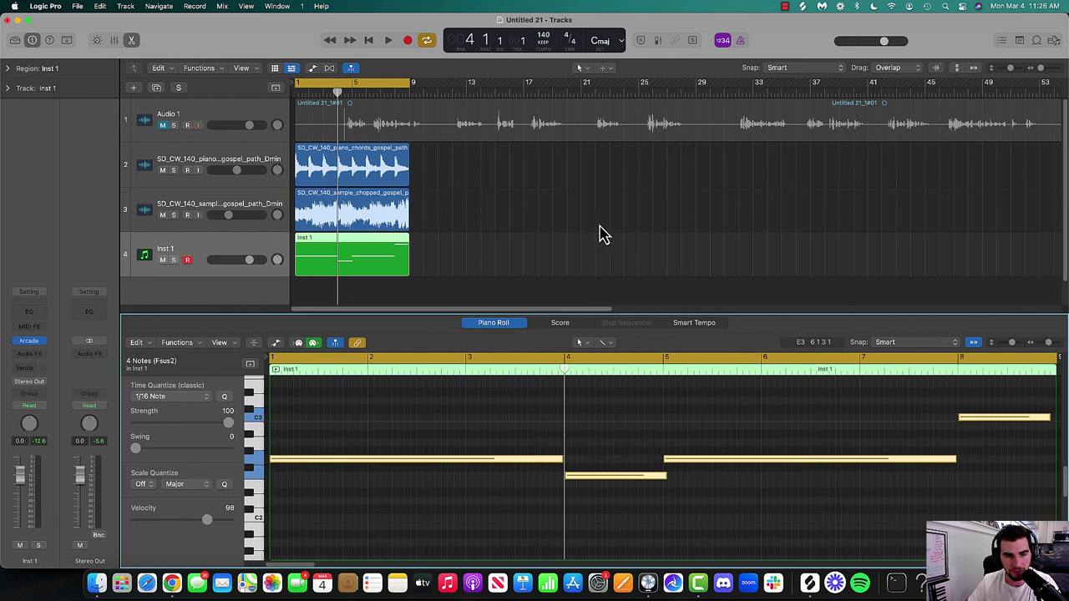
key(space)
mouse_move(249, 261)
mouse_down()
mouse_move(231, 267)
mouse_move(259, 262)
mouse_move(246, 266)
mouse_up()
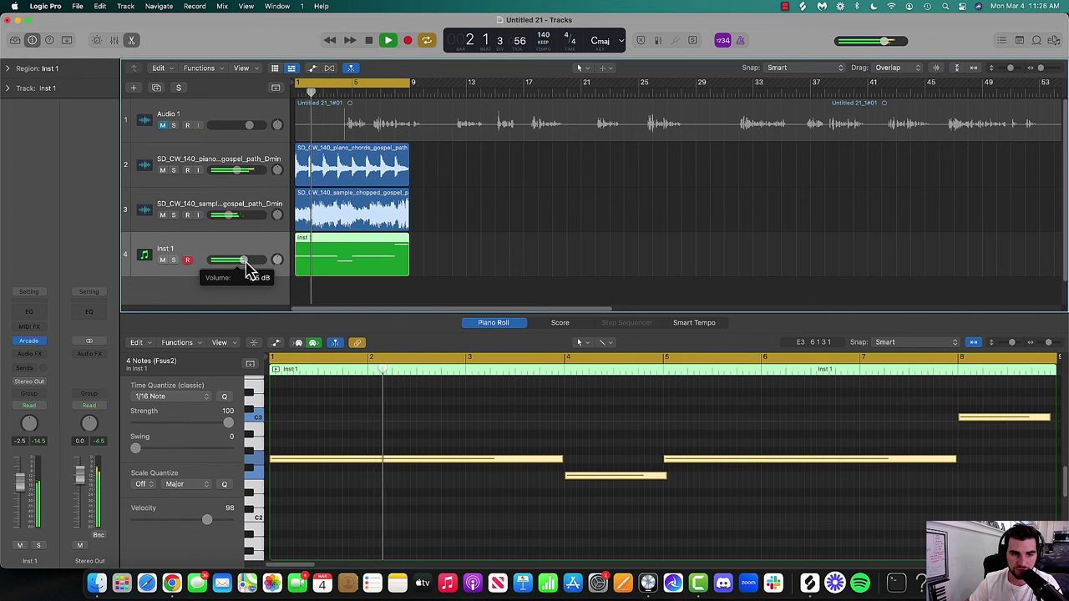
- Rename the Inst 1 track as Guitar
double_click(185, 244)
text(Guit)
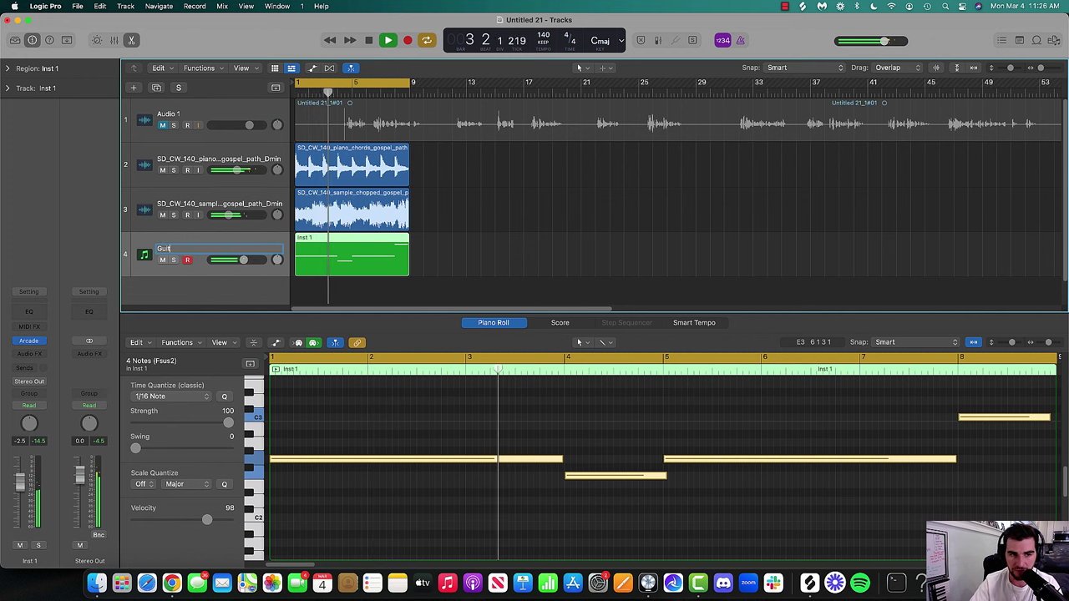
text(ar)
key(Return)
- Close the Piano Roll and lower the Guitar track volume to -5.1 dB, stopping playback when the level is set
click(131, 40)
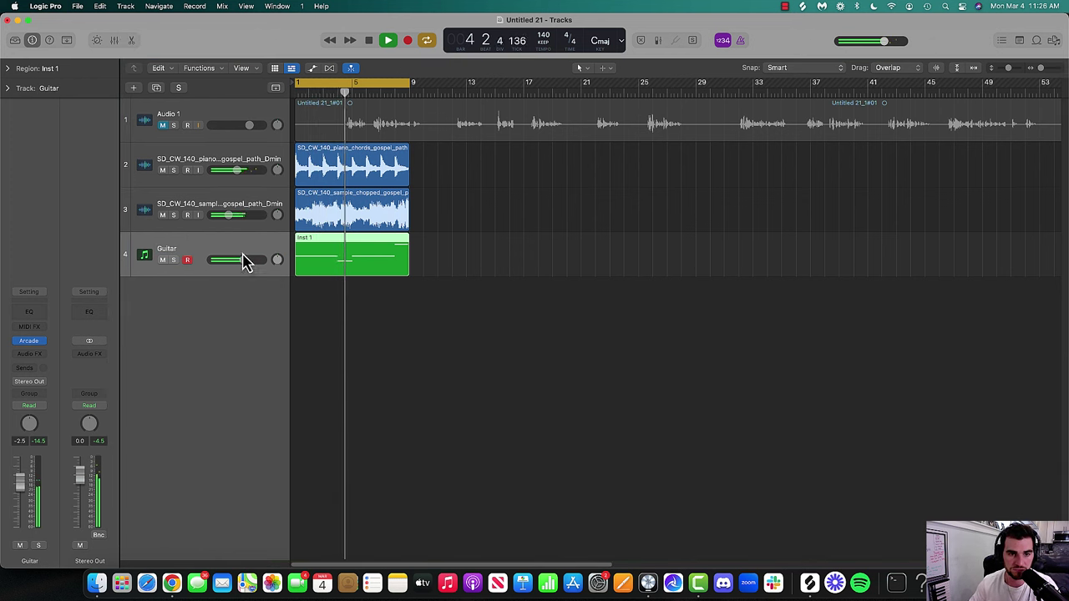
drag(245, 261, 237, 262)
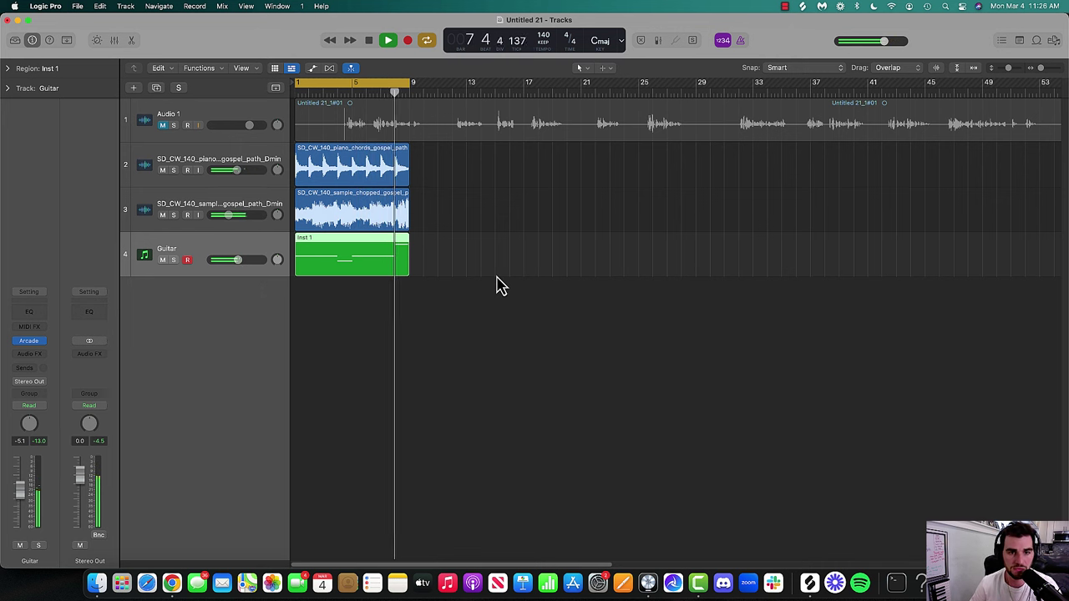
key(space)
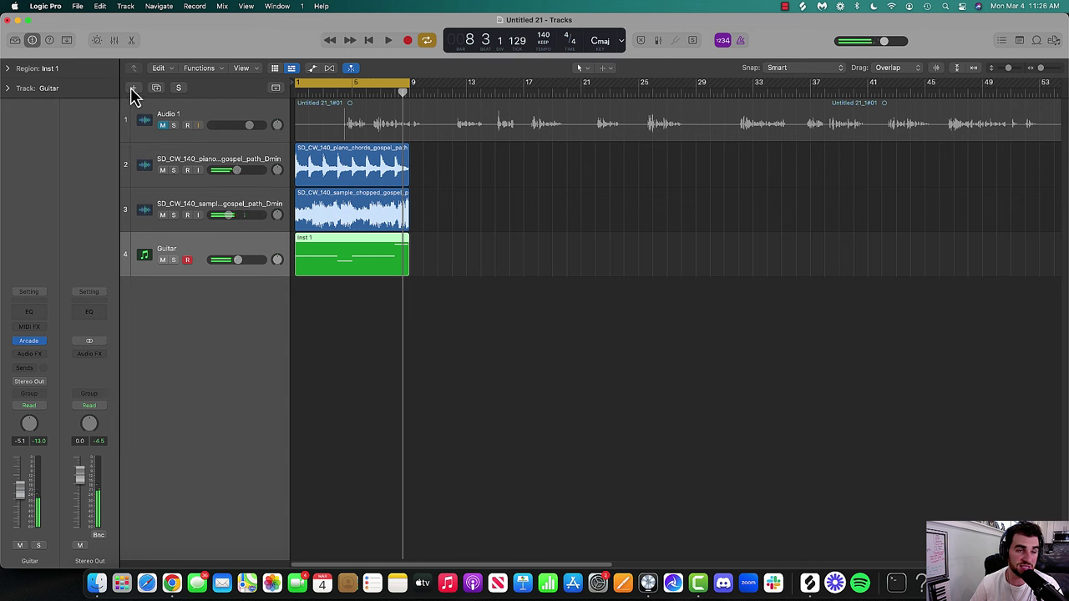
- Switch to Splice, filter the Church Window pack by bass and close the Create panel
click(810, 585)
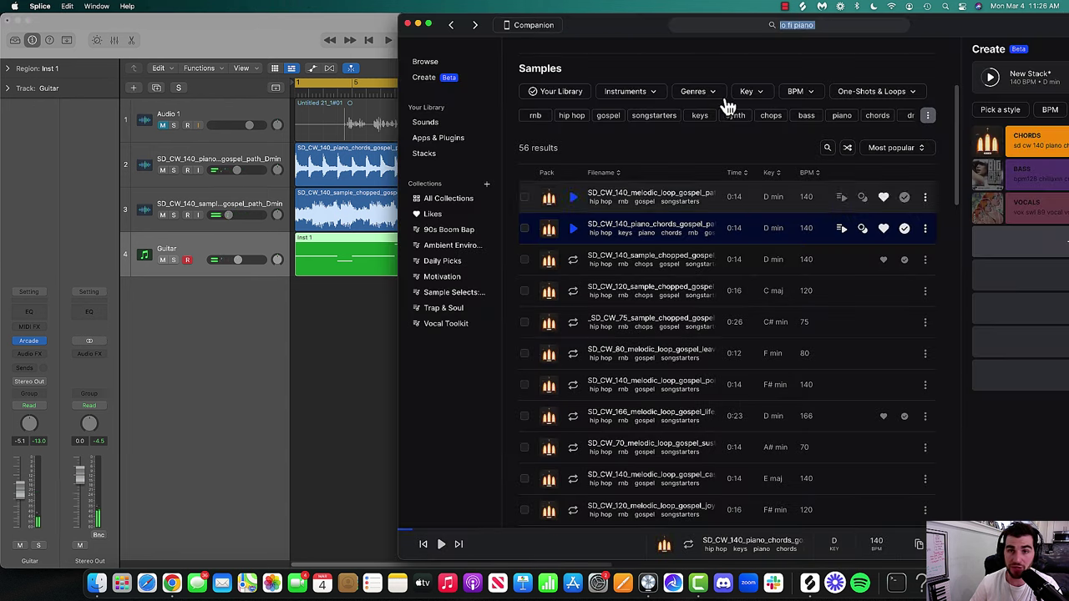
drag(618, 43, 542, 43)
click(596, 30)
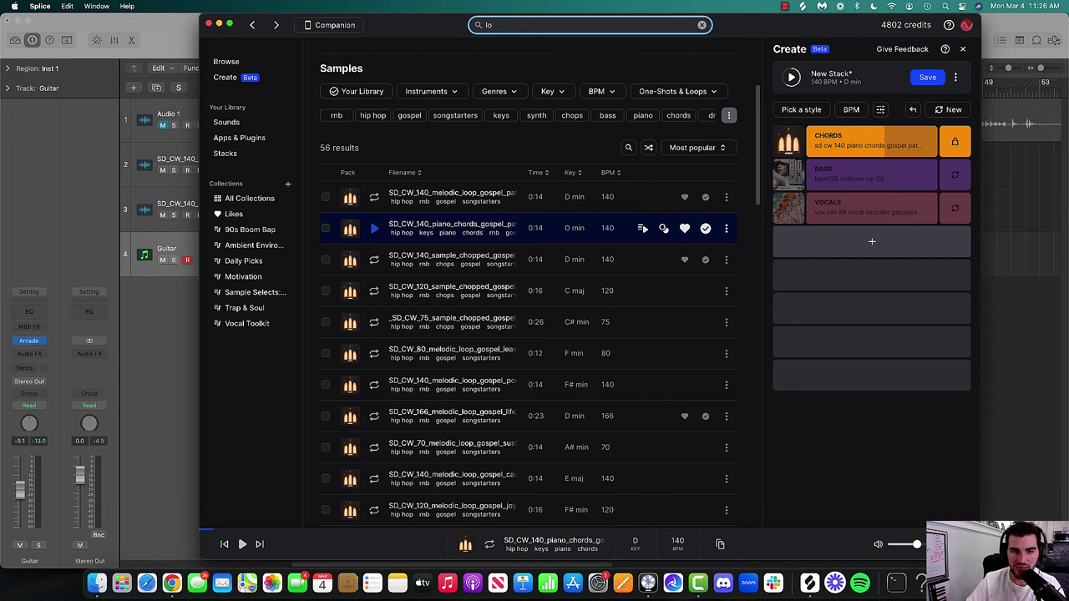
click(351, 195)
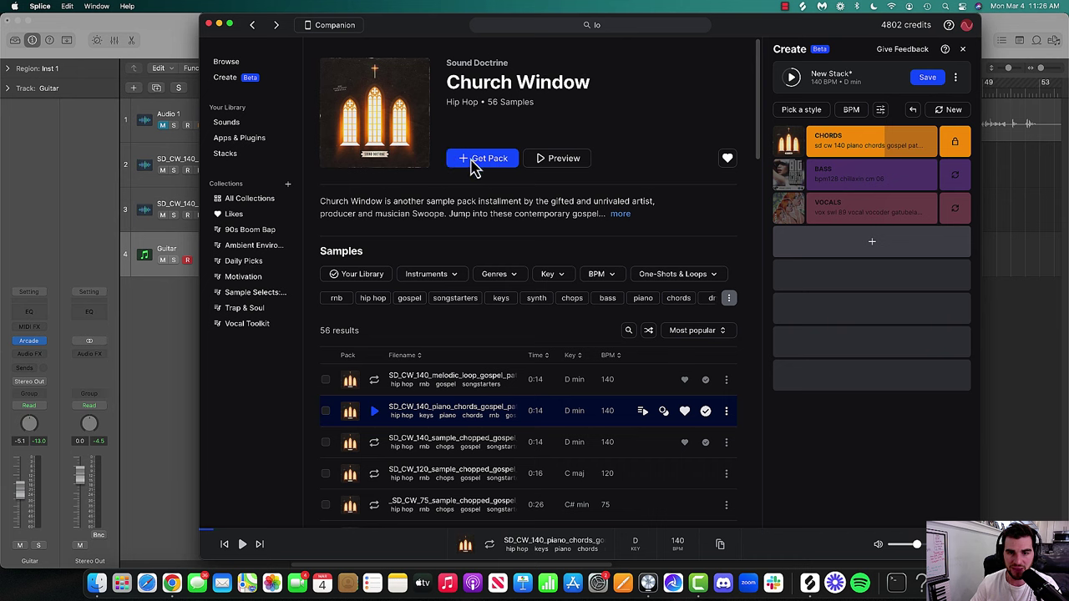
click(606, 299)
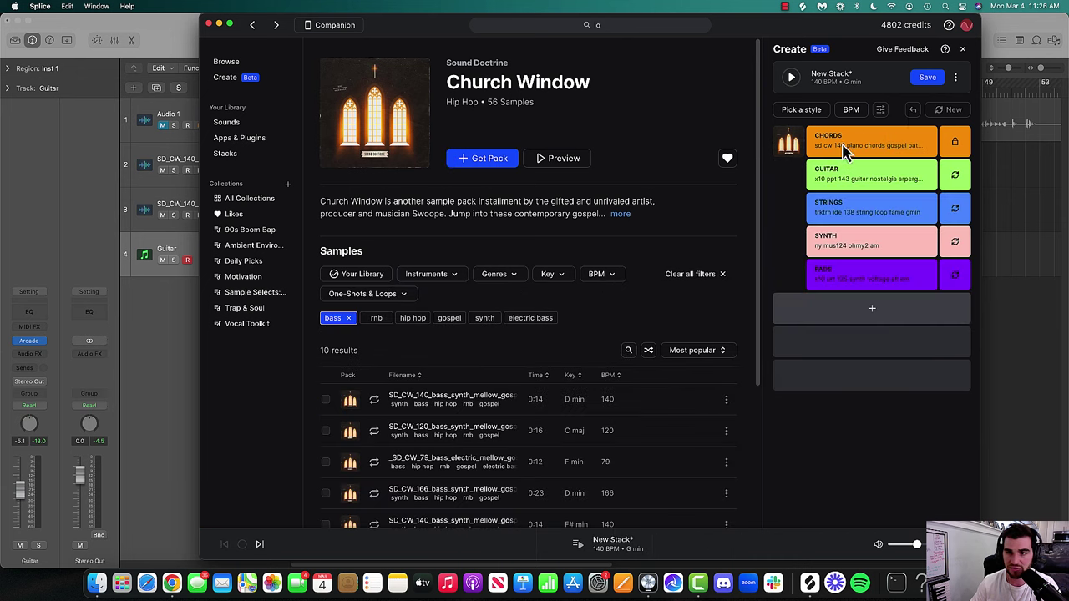
click(963, 51)
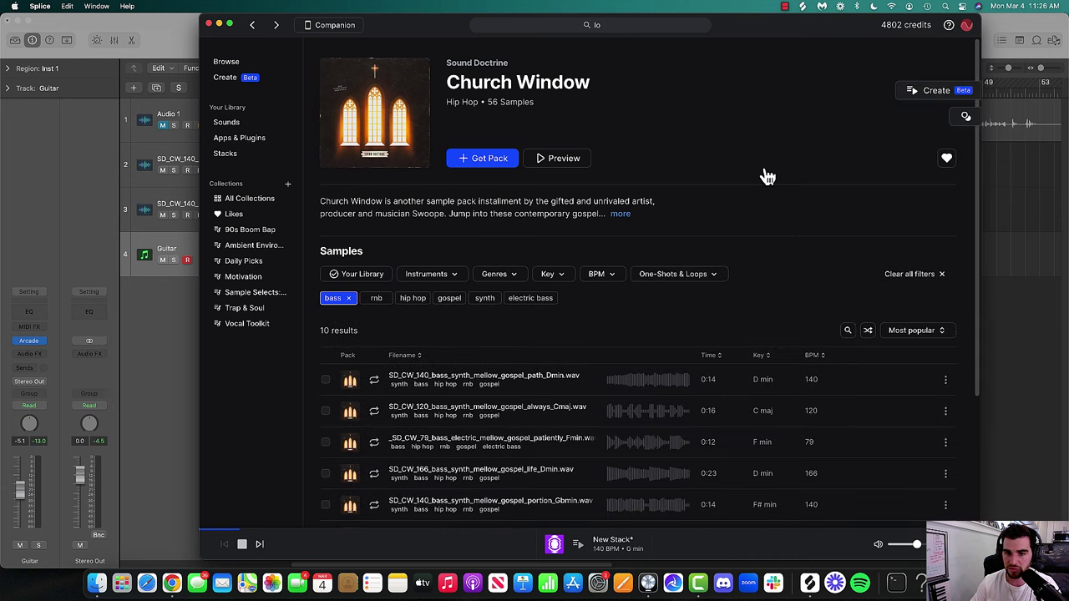
- Preview SD_CW_140_bass_synth_mellow_gospel_path_Dmin.wav, like it and add it to the library
click(375, 386)
scroll(564, 280, down, 4)
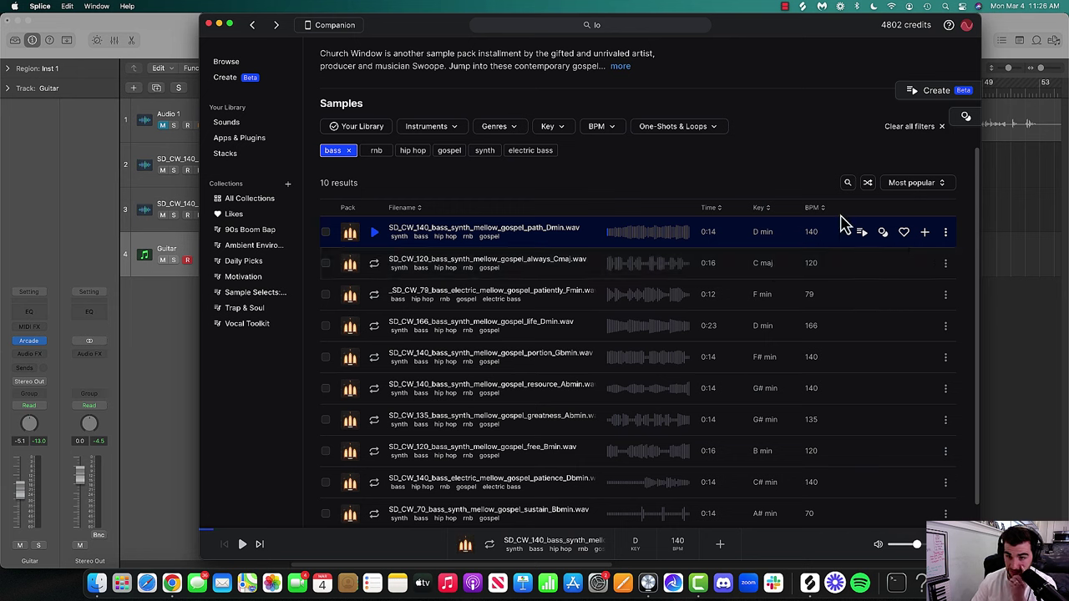
click(904, 232)
click(925, 232)
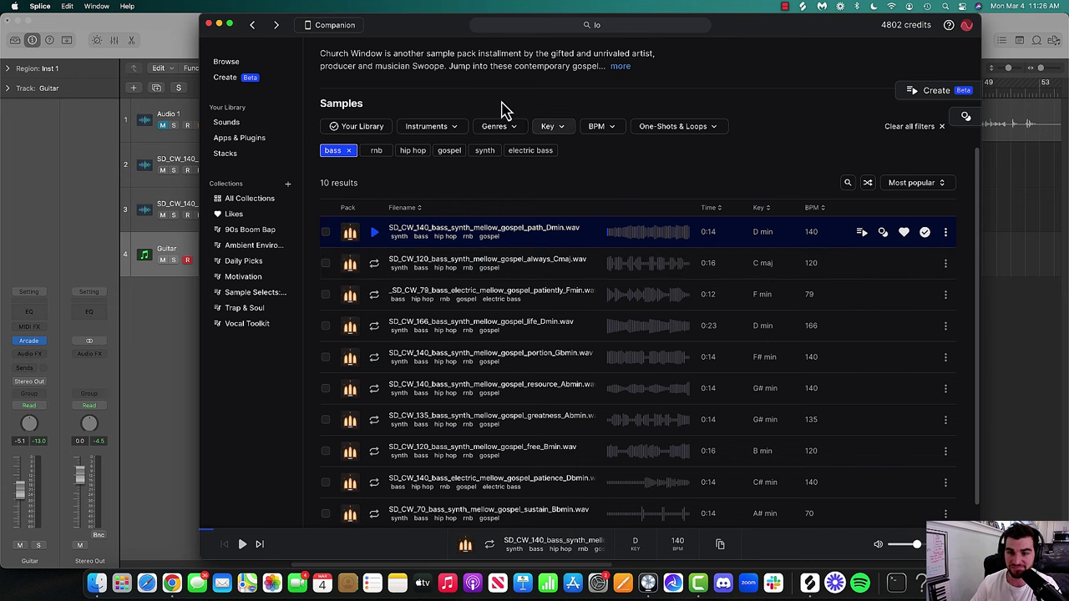
- Place the bass synth loop on a new Logic Pro track starting at bar 1 and play the project from the beginning
drag(407, 35, 875, 35)
drag(895, 238, 298, 311)
drag(375, 318, 335, 322)
key(Return)
key(space)
- Lower the bass synth track volume to -5.0 dB and stop playback
click(234, 303)
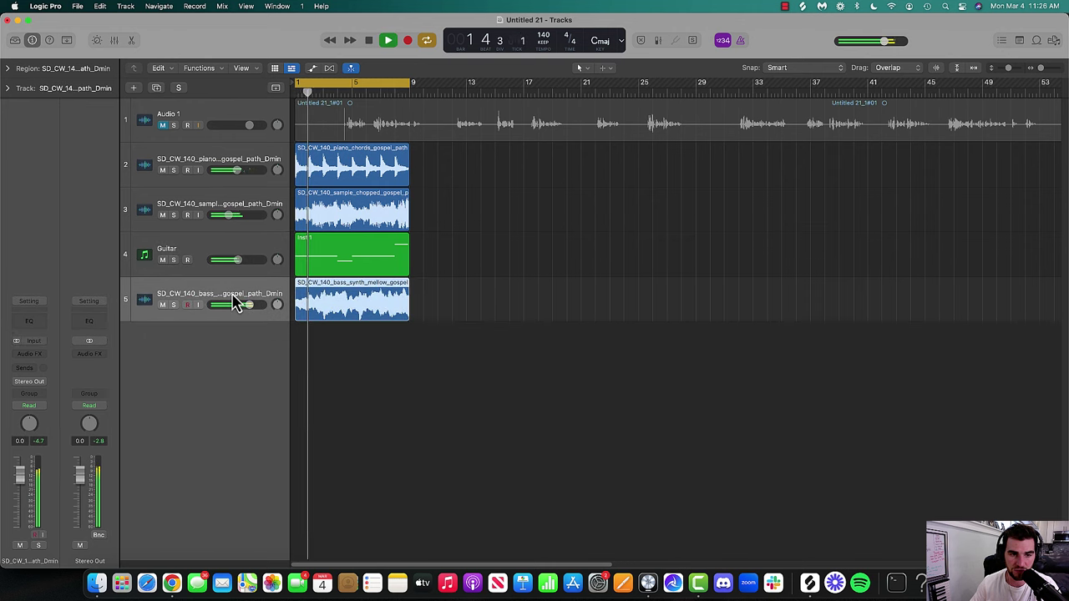
drag(250, 305, 238, 304)
click(425, 363)
key(space)
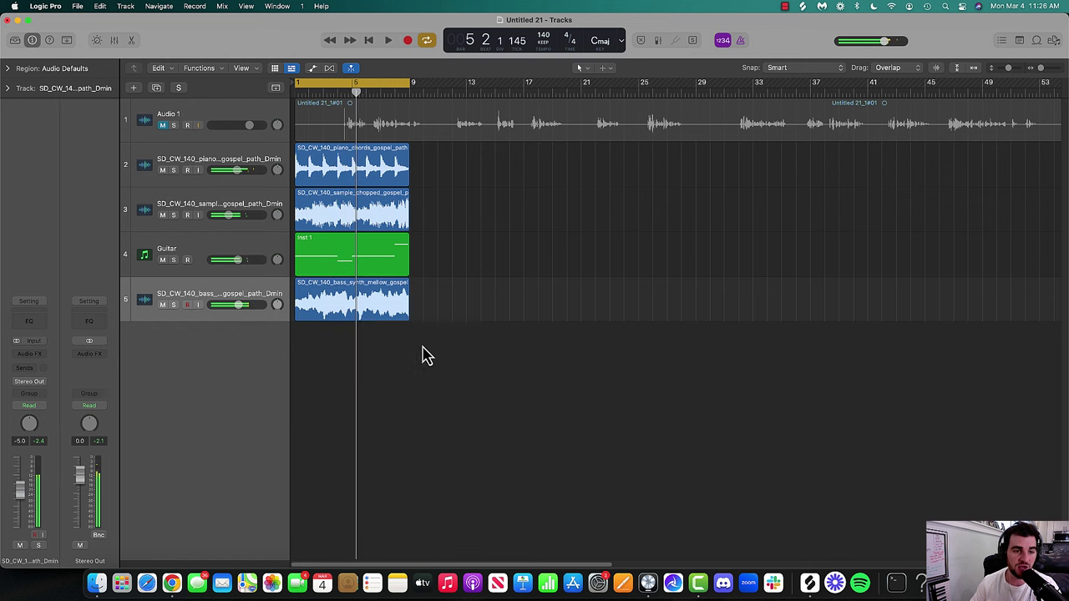
- Create a software instrument track with the stereo Ultrabeat (Drum Machine) as its instrument
click(132, 88)
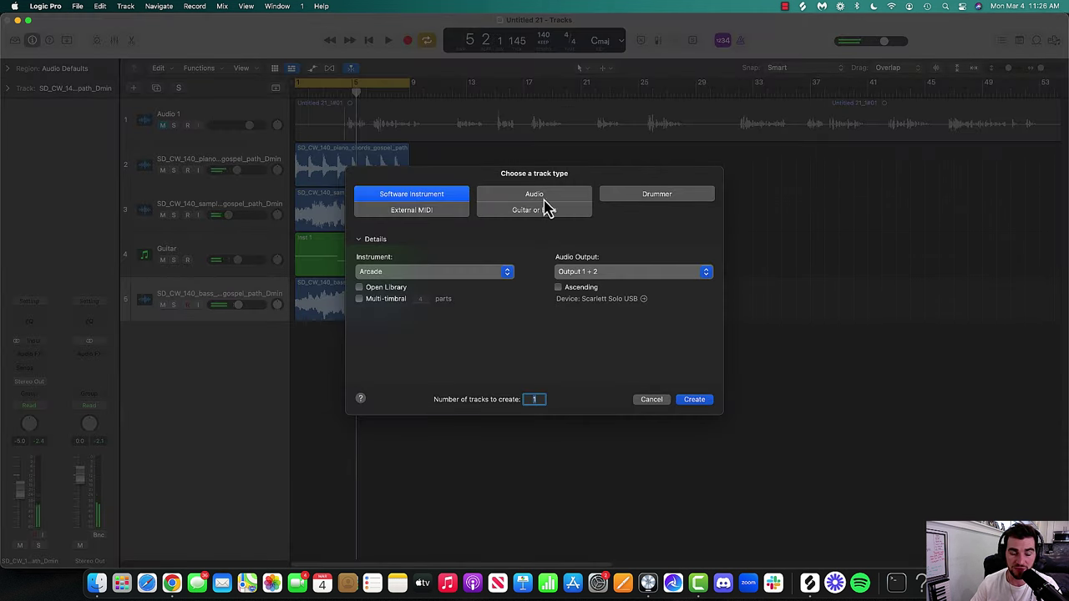
click(403, 272)
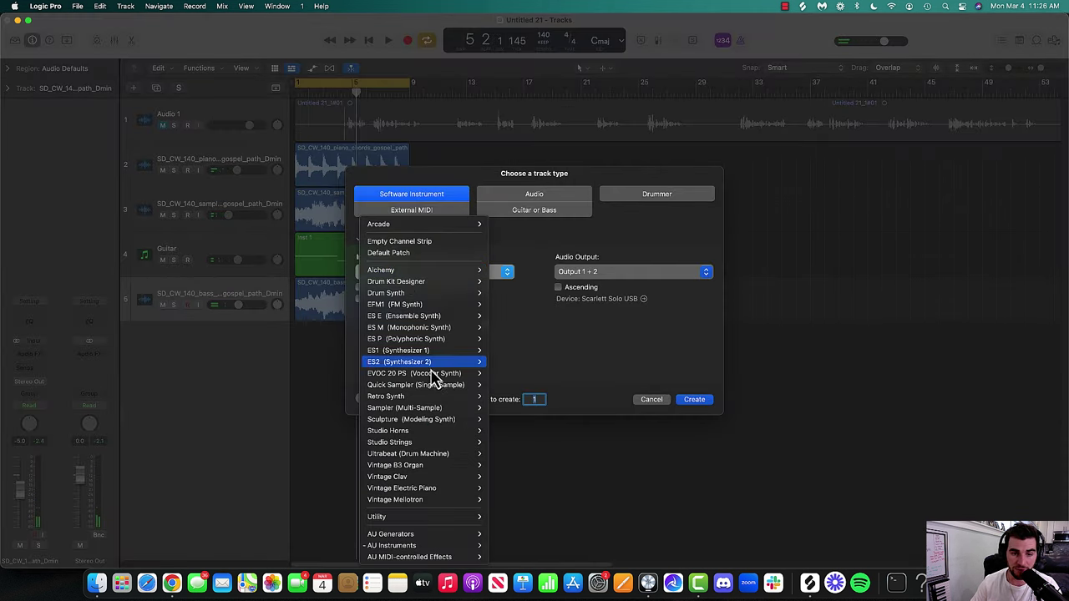
mouse_move(443, 453)
click(513, 456)
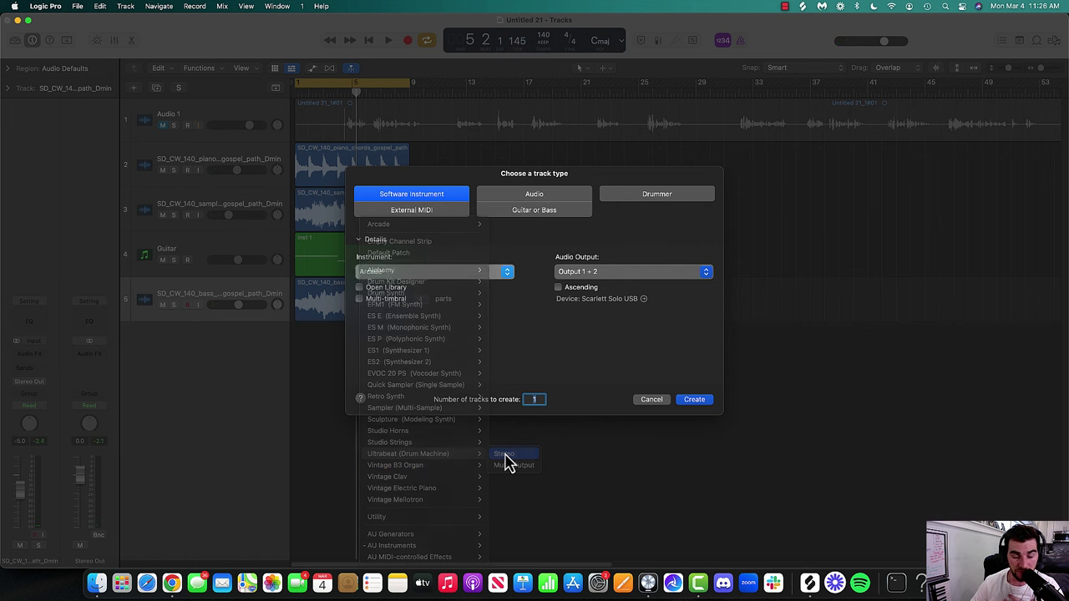
click(694, 403)
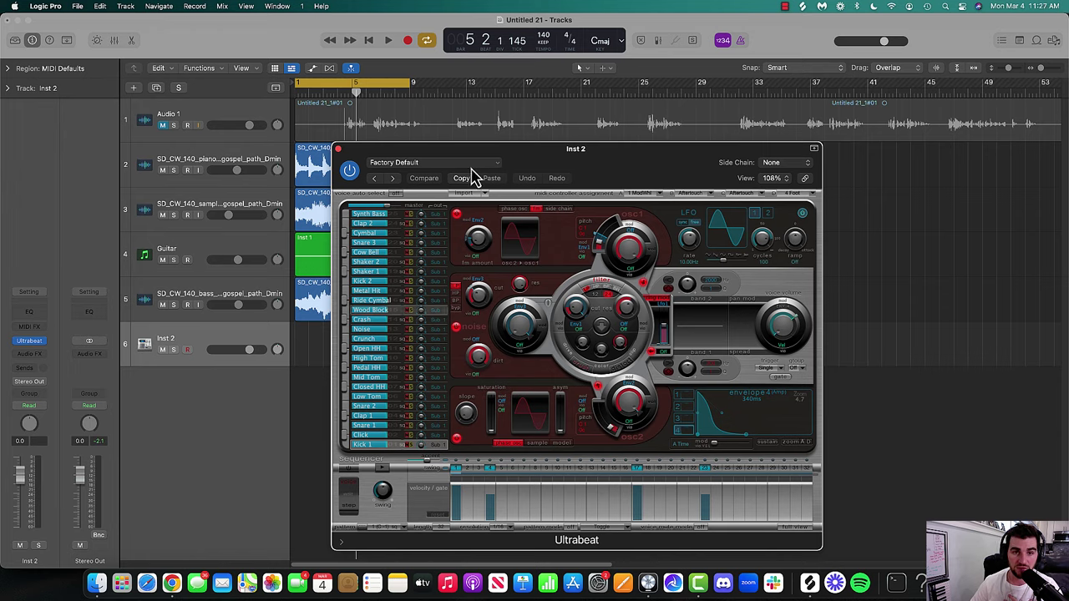
- Move the Ultrabeat window clear of the regions and look through its list of saved drum settings
drag(573, 167, 724, 104)
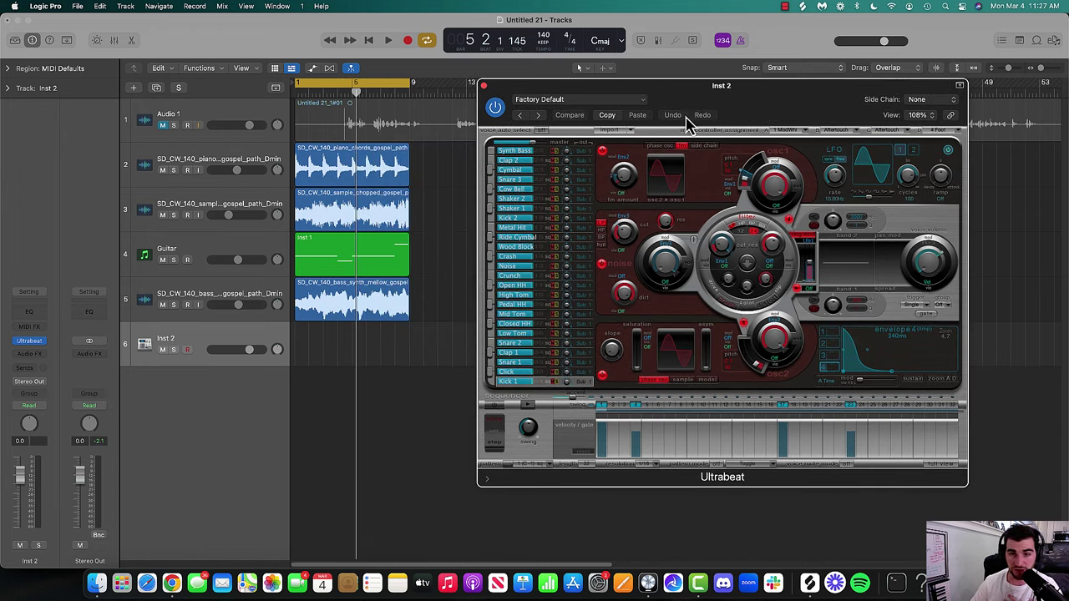
click(589, 102)
scroll(593, 250, down, 5)
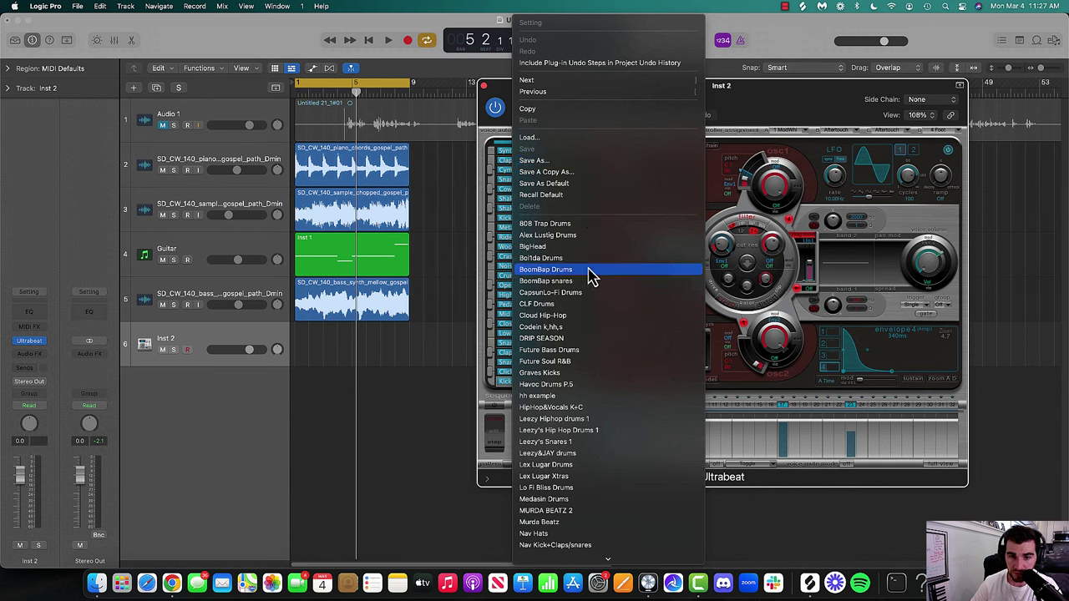
scroll(600, 301, down, 5)
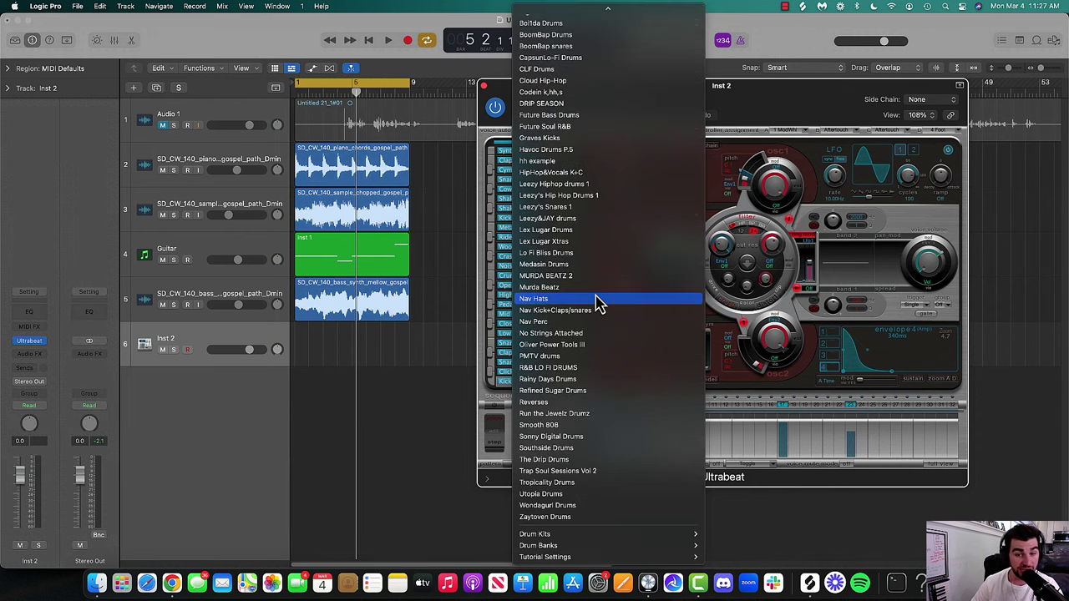
click(598, 299)
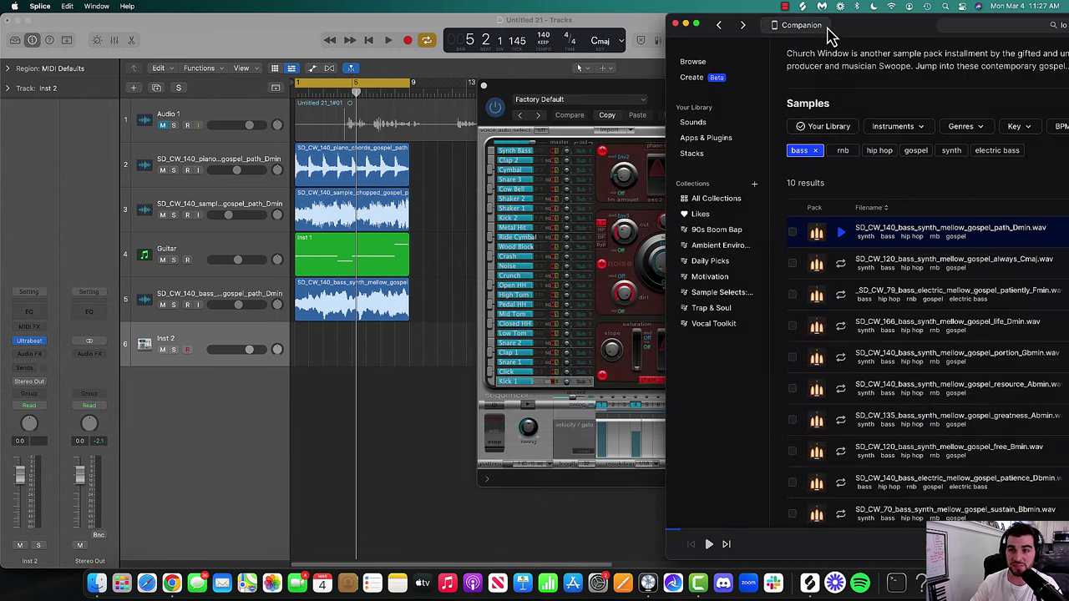
- Clear the bass filter on the Church Window pack in Splice and look through all of its samples
drag(828, 34, 372, 10)
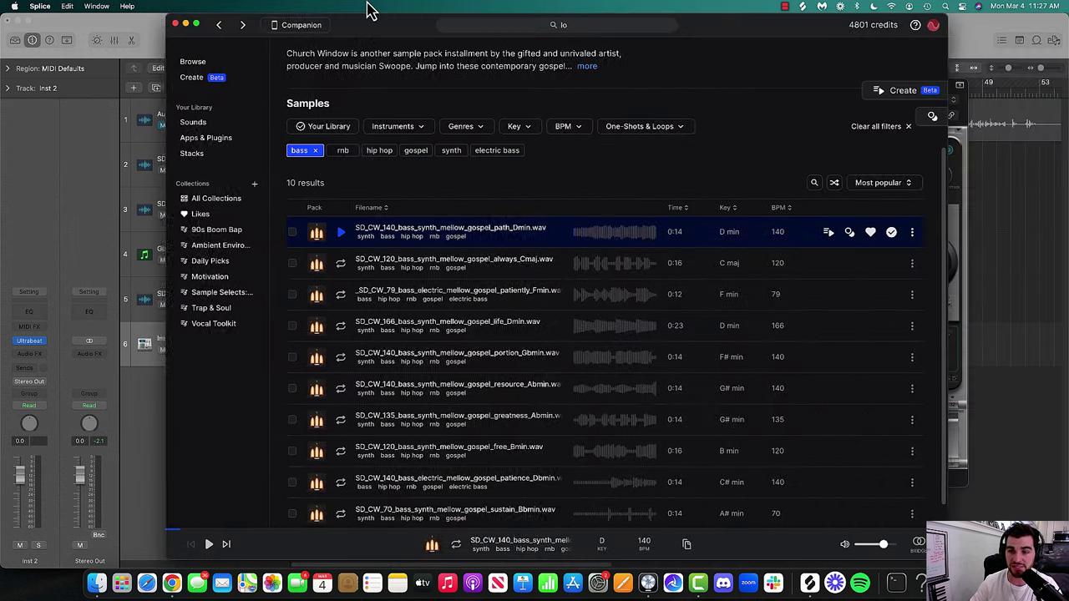
click(314, 151)
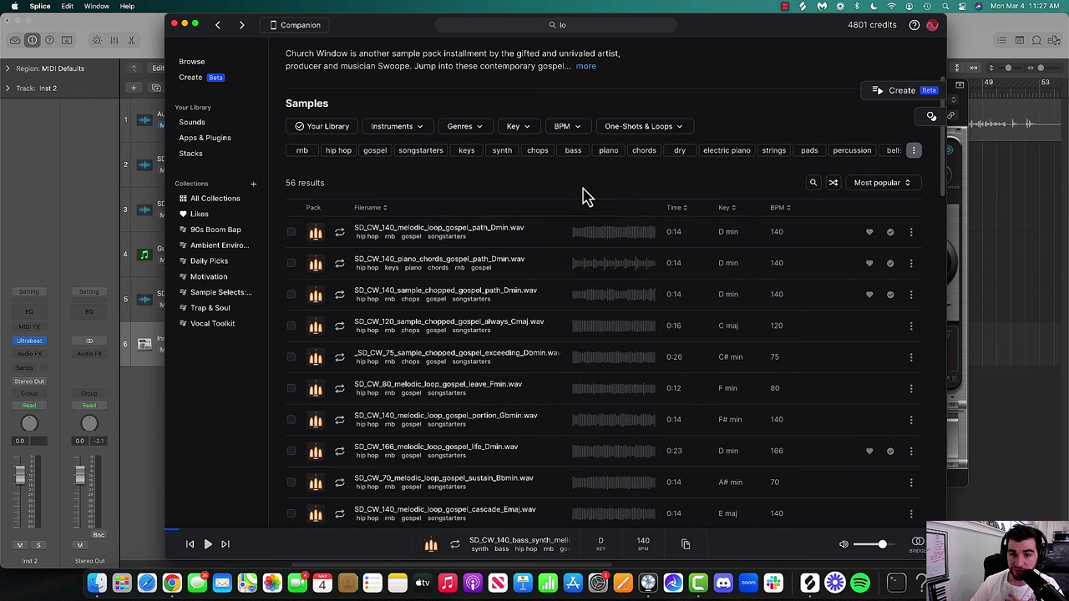
scroll(644, 208, up, 3)
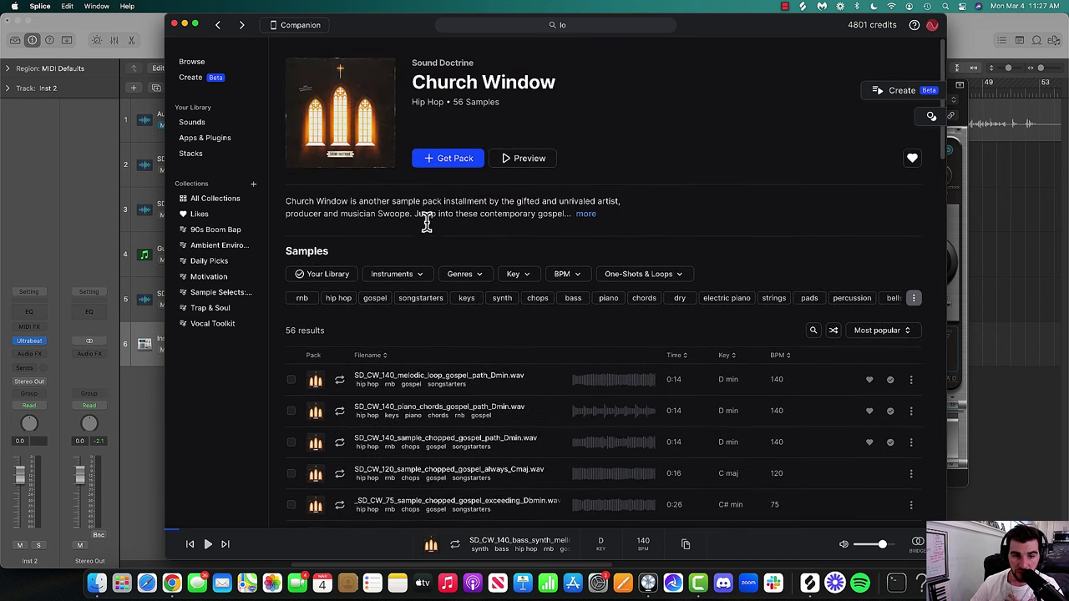
scroll(434, 219, down, 10)
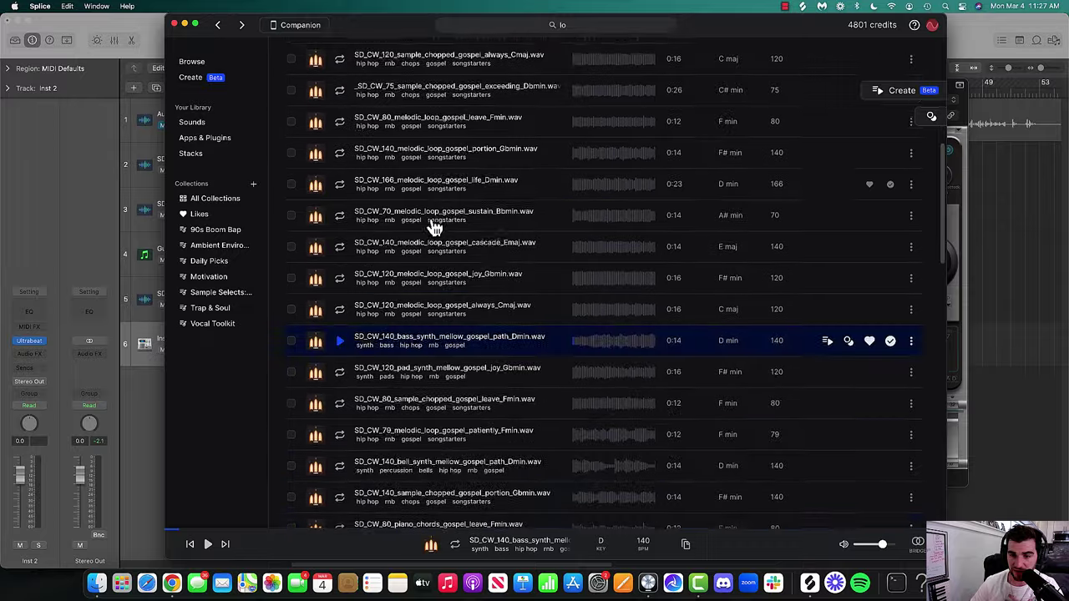
scroll(430, 227, up, 10)
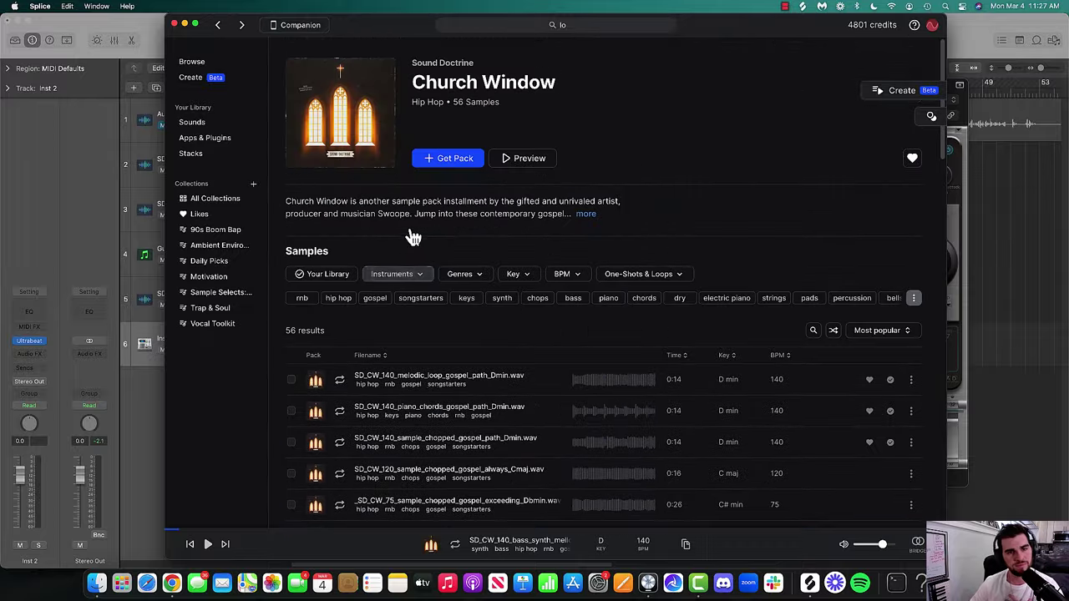
- Check the library's Sounds, go to Browse and open the recommended THICCER DRUMS pack to view its samples
click(191, 123)
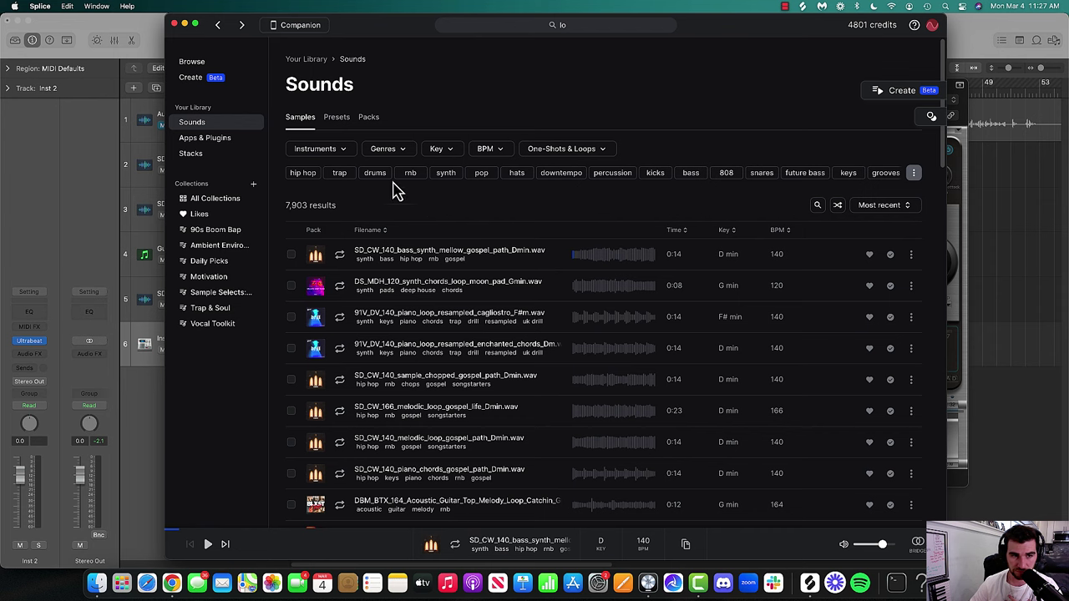
click(191, 63)
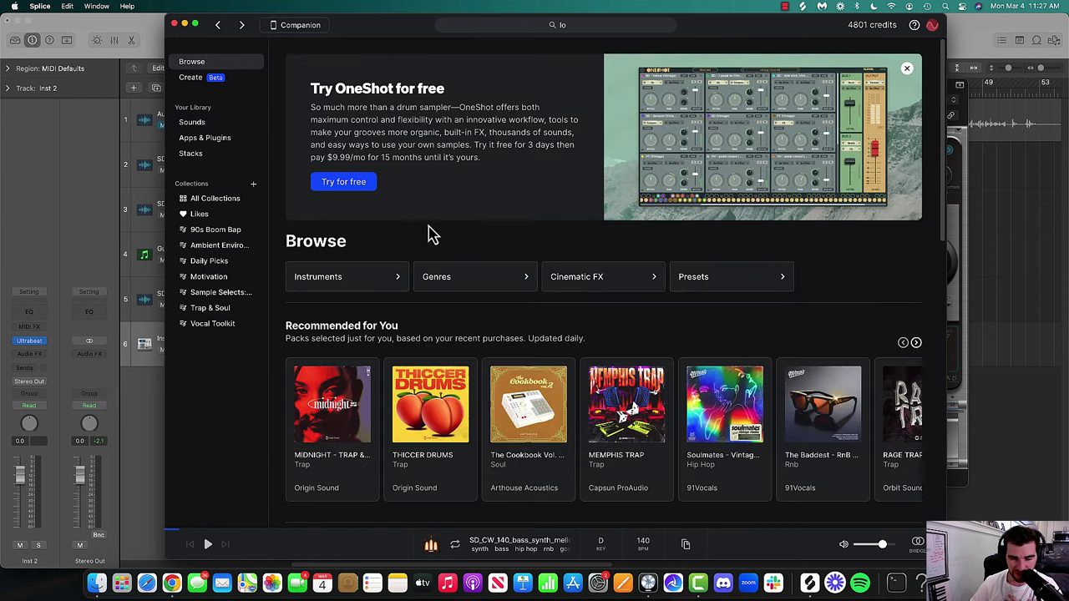
click(442, 470)
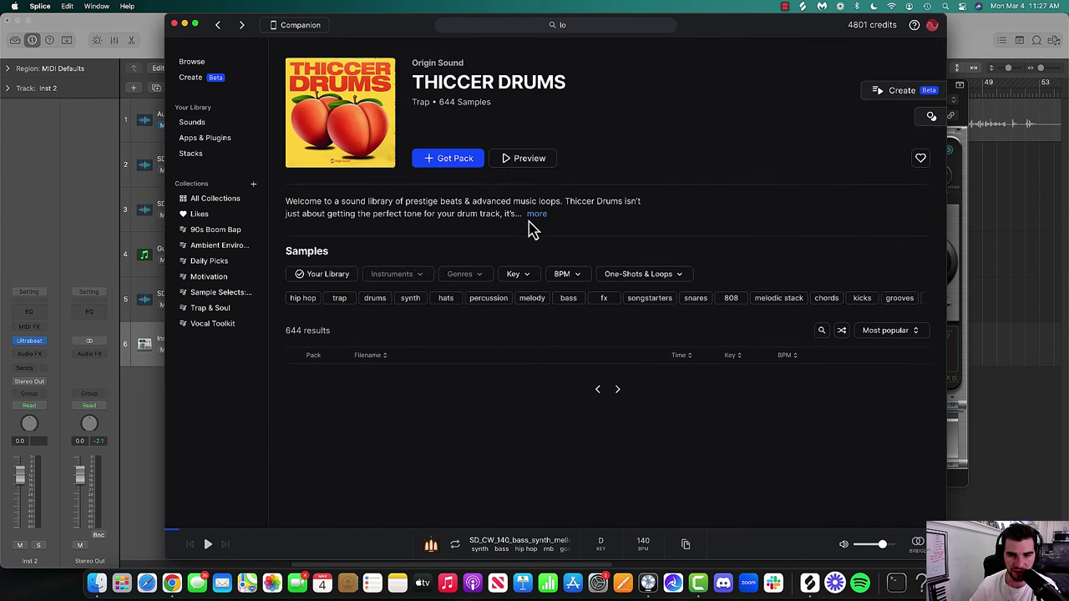
scroll(510, 215, down, 4)
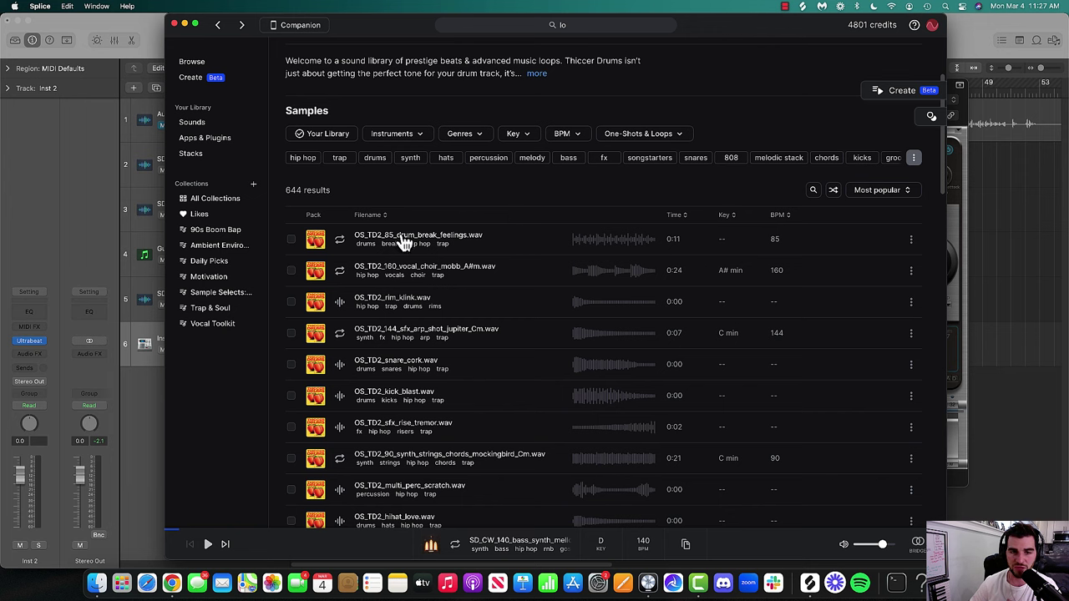
- Preview the samples OS_TD2_85_drum_break_feelings.wav, OS_TD2_rim_klink.wav and OS_TD2_kick_blast.wav
click(340, 241)
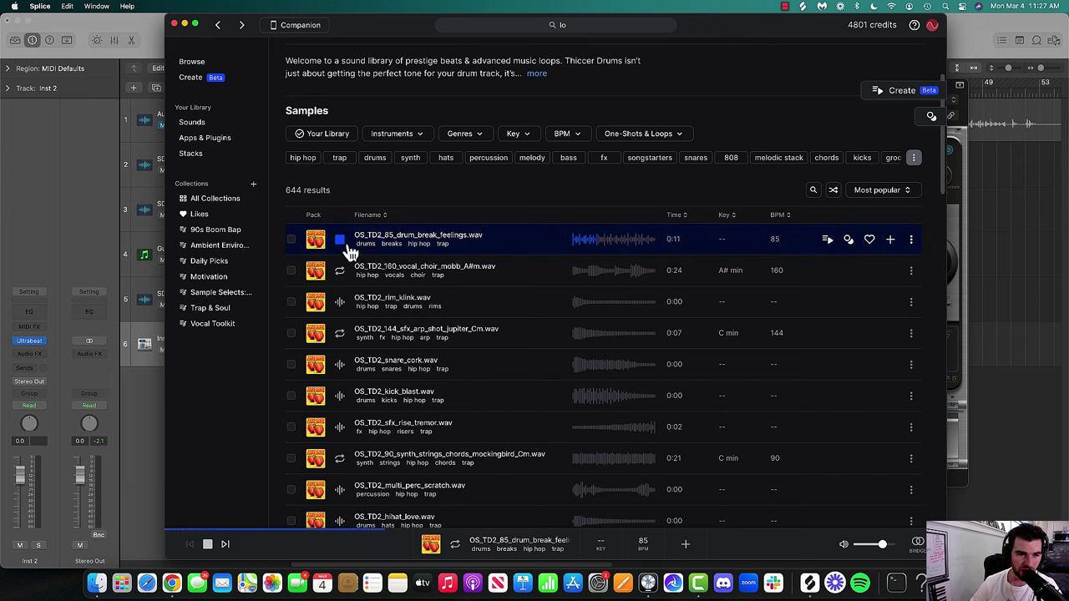
click(341, 304)
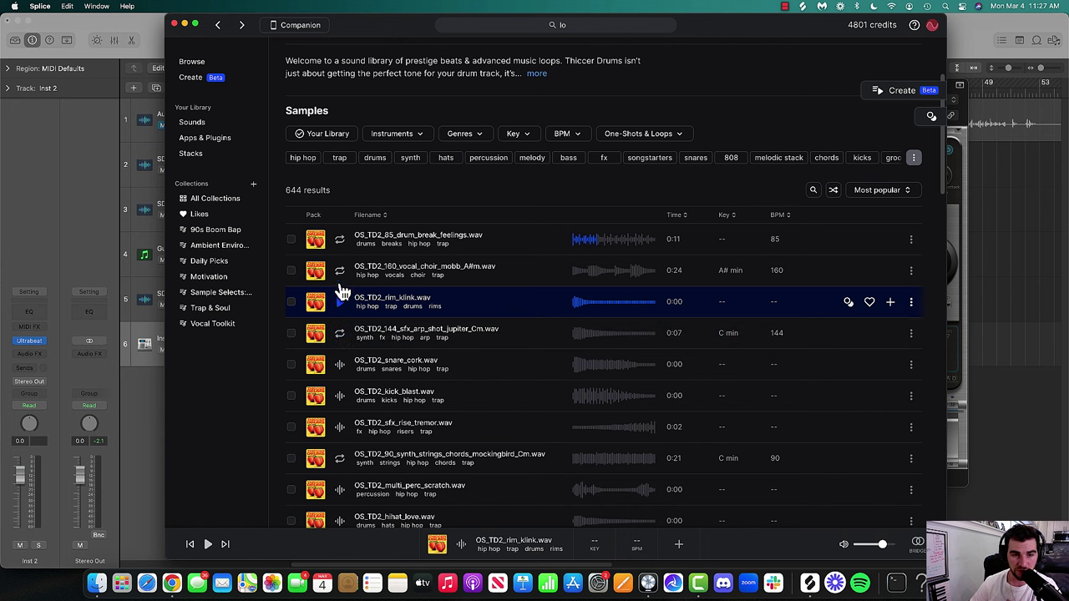
click(341, 397)
scroll(401, 334, down, 2)
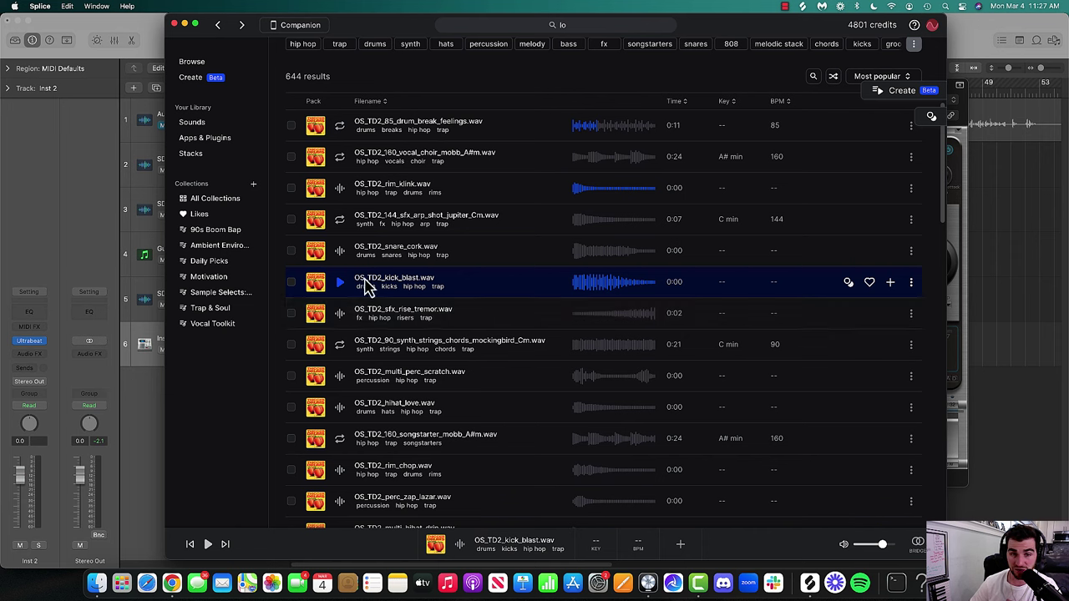
- Preview OS_TD2_snare_cork.wav, and like and add both it and OS_TD2_kick_blast.wav to the Splice library
click(342, 253)
click(870, 250)
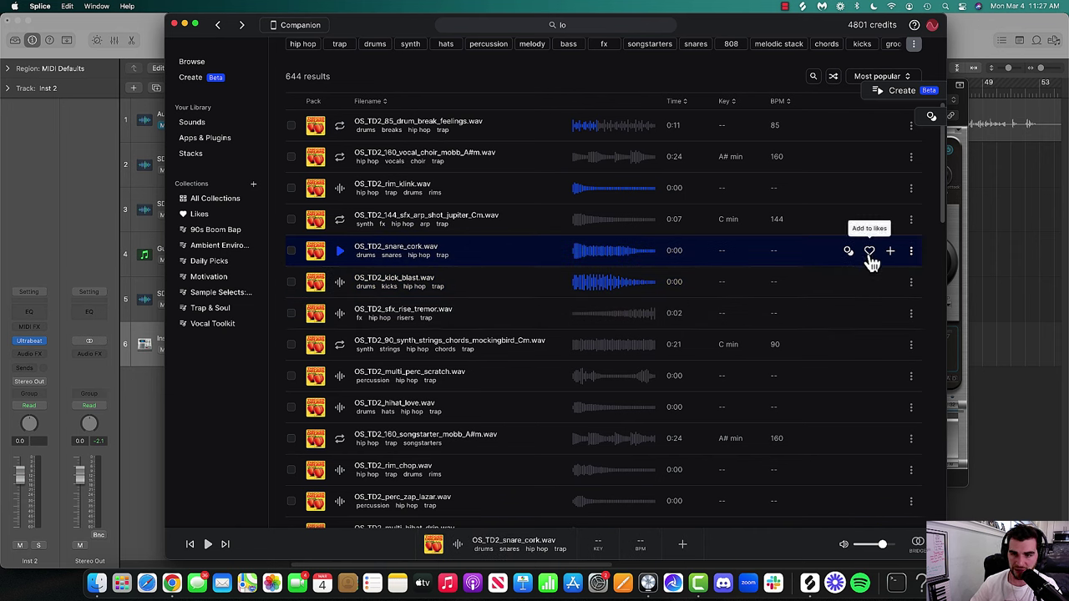
click(890, 250)
click(360, 288)
click(870, 282)
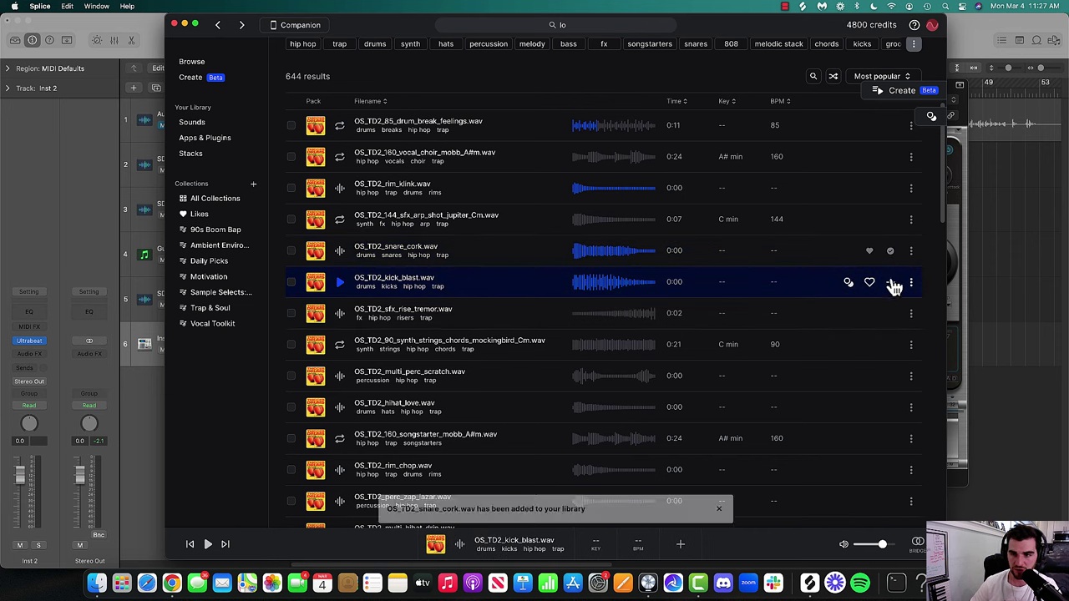
click(890, 282)
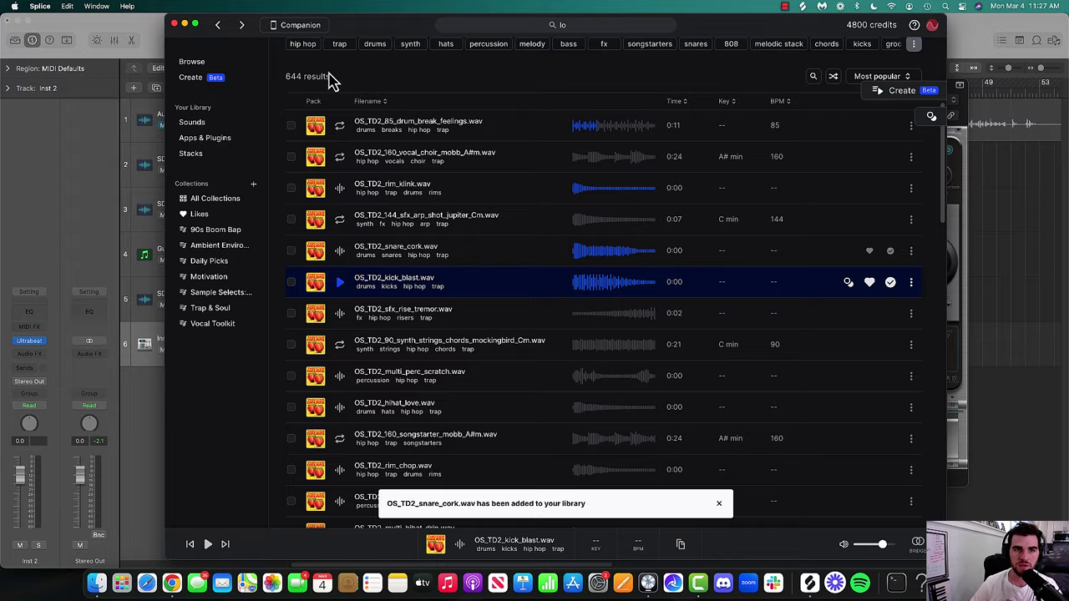
- Switch to Logic Pro and load the Drag & Drop Samples drum kit into Ultrabeat on the Inst 2 track
drag(393, 24, 626, 15)
click(264, 341)
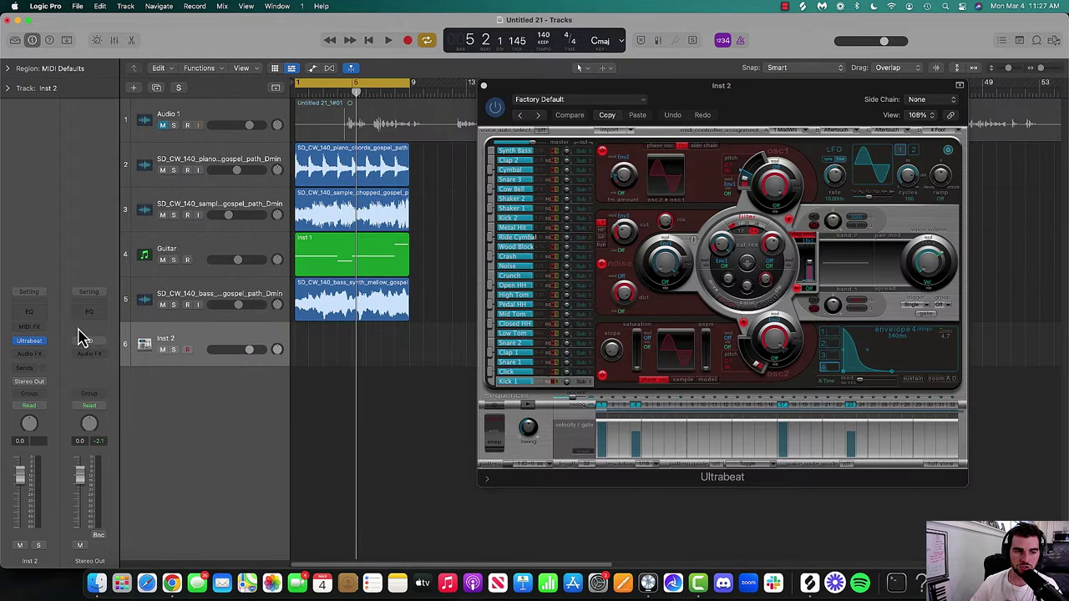
click(608, 102)
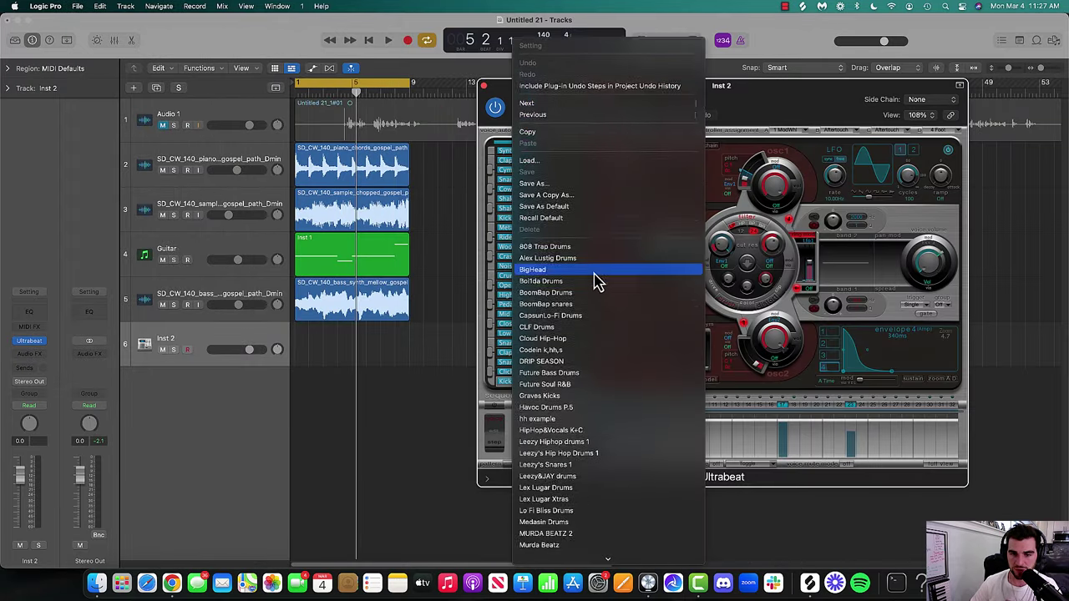
scroll(594, 277, down, 10)
mouse_move(591, 540)
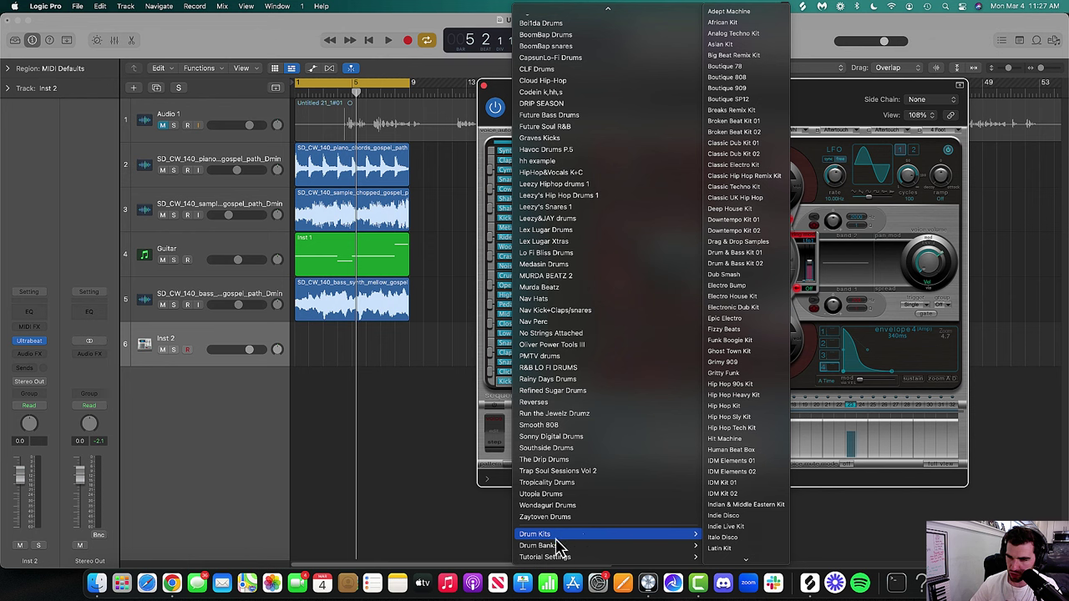
mouse_move(560, 550)
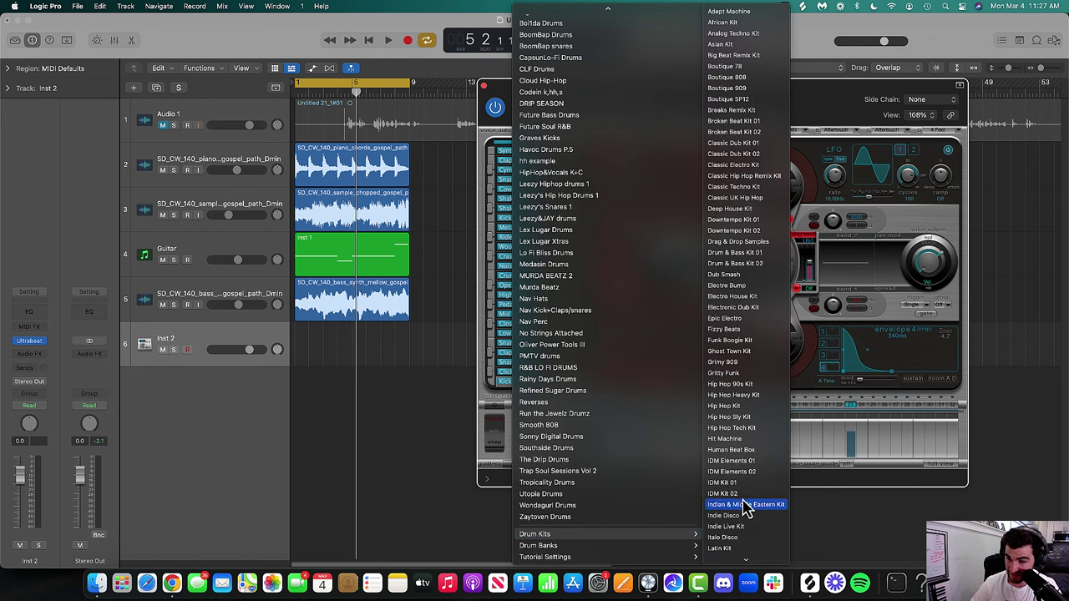
scroll(756, 485, down, 3)
scroll(744, 451, up, 5)
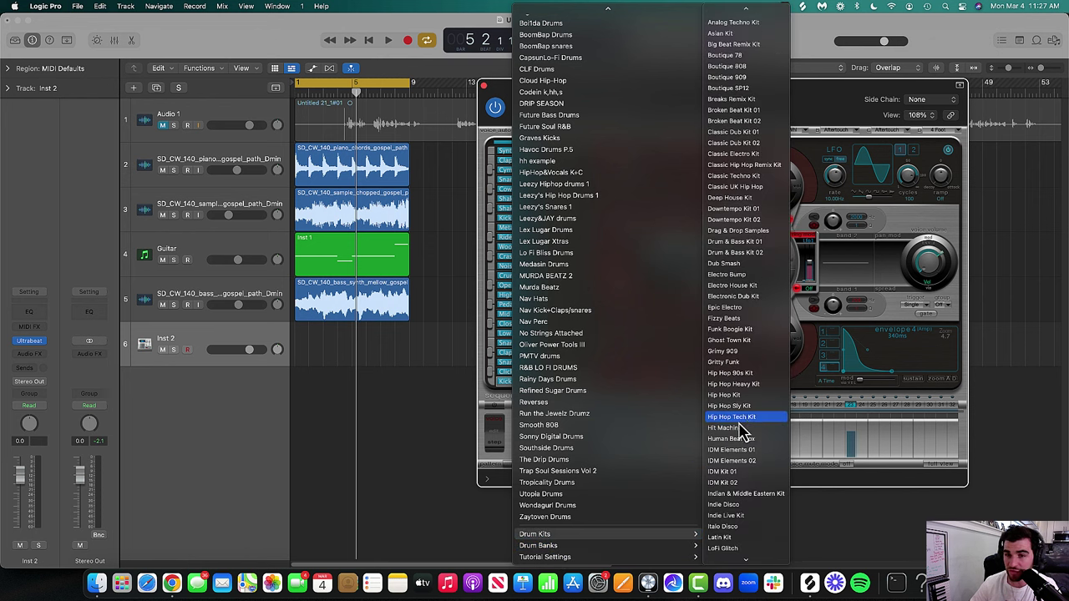
click(740, 231)
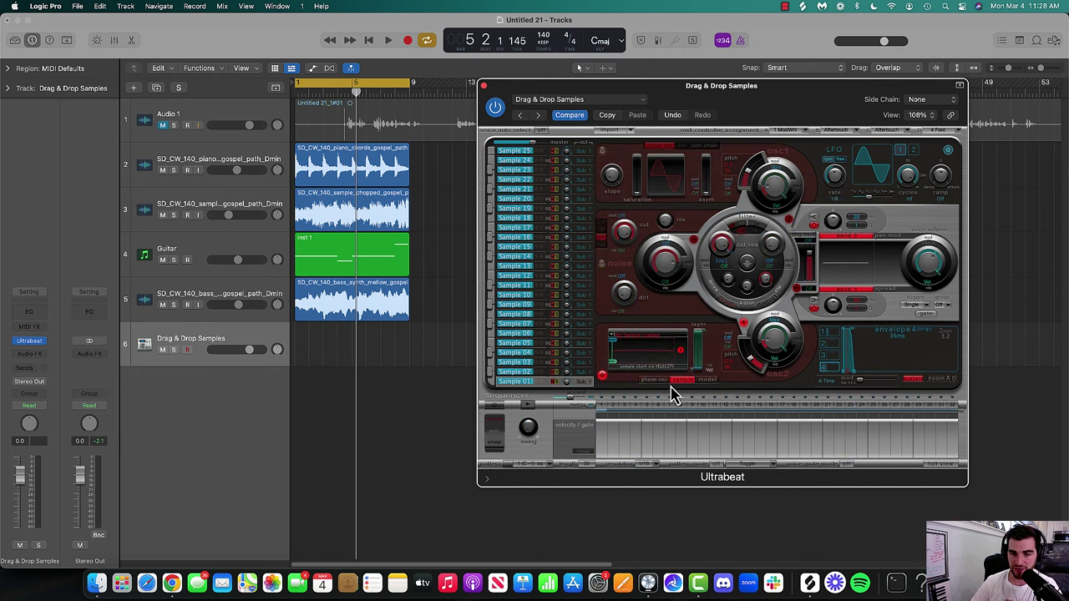
- Bring Splice back up and arrange it side by side with the Ultrabeat window
click(809, 584)
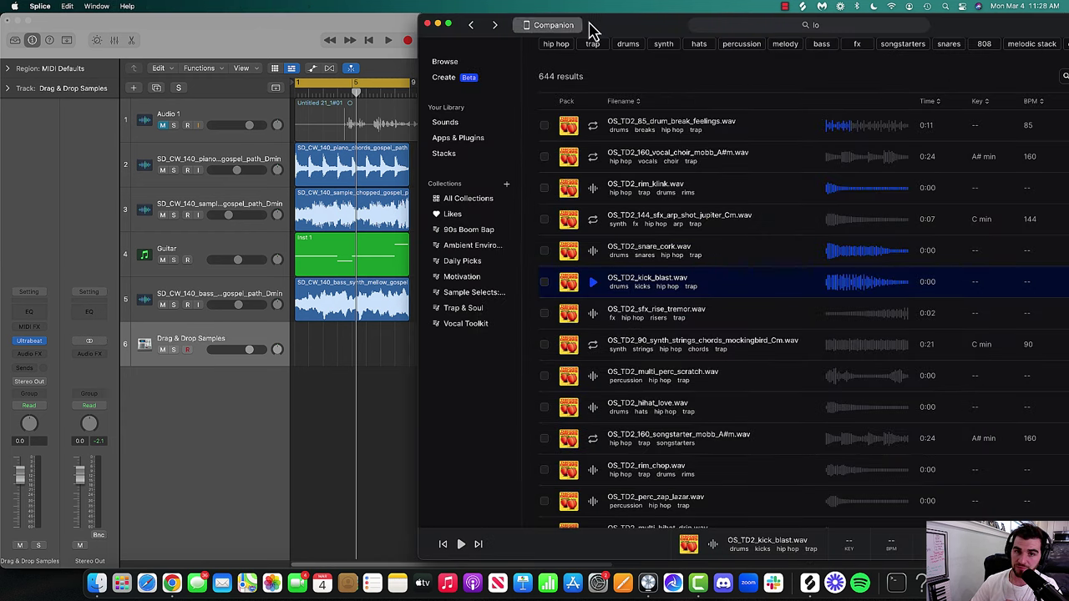
drag(582, 28, 722, 25)
drag(535, 89, 159, 94)
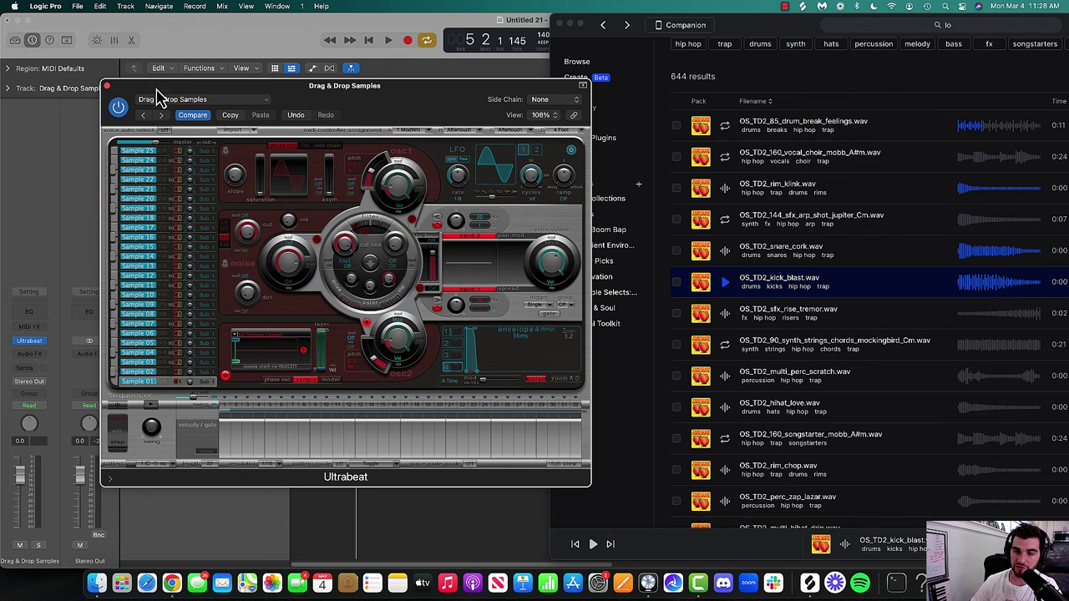
click(750, 37)
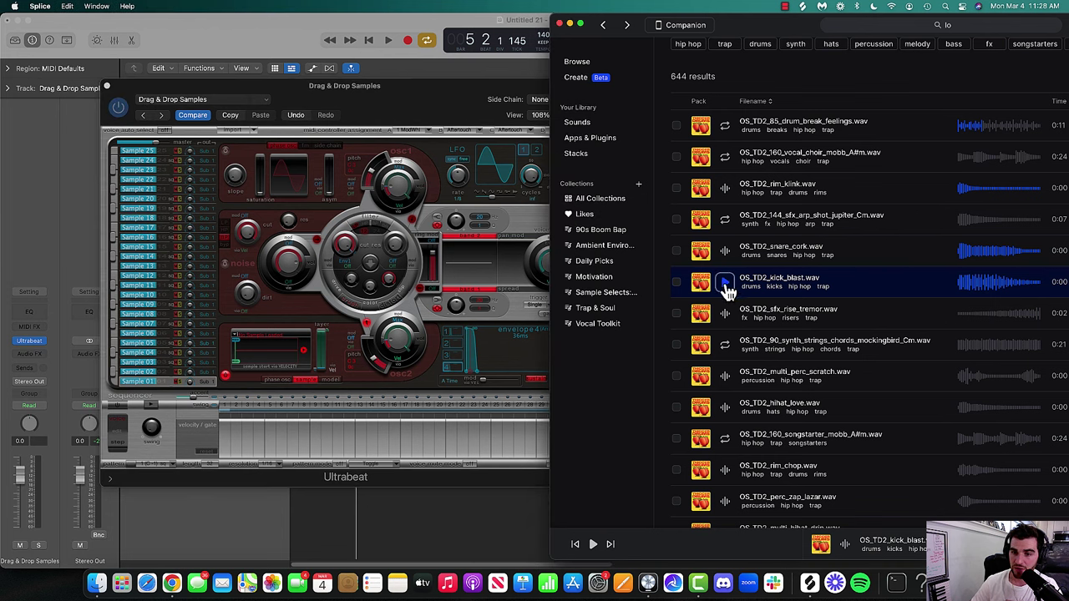
- Load OS_TD2_kick_blast.wav from Splice into Ultrabeat's Sample 01 slot and rename the slot Kick
key(Up)
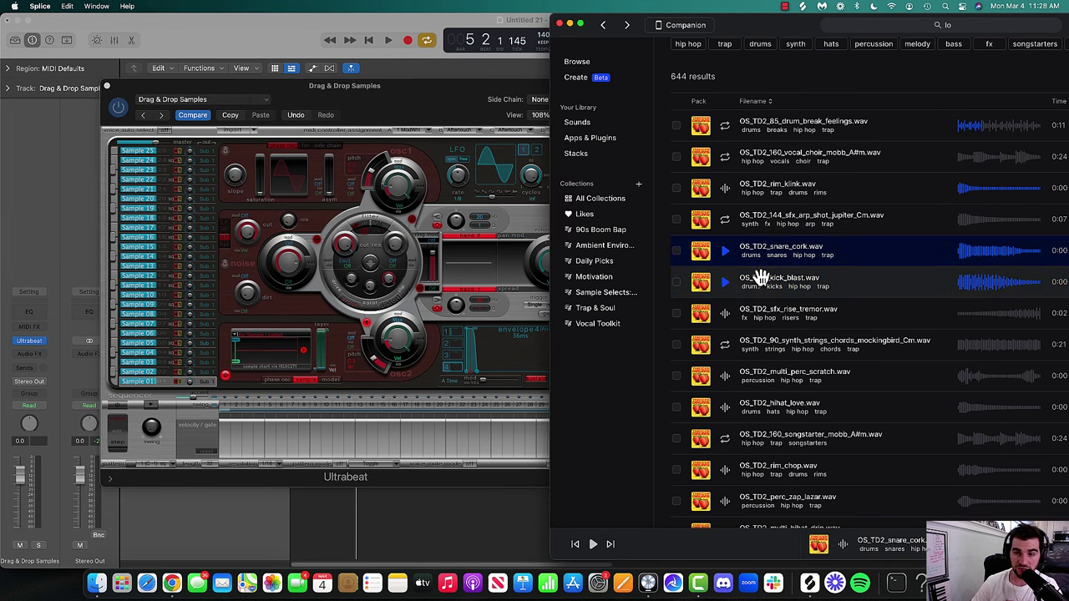
click(760, 279)
click(358, 334)
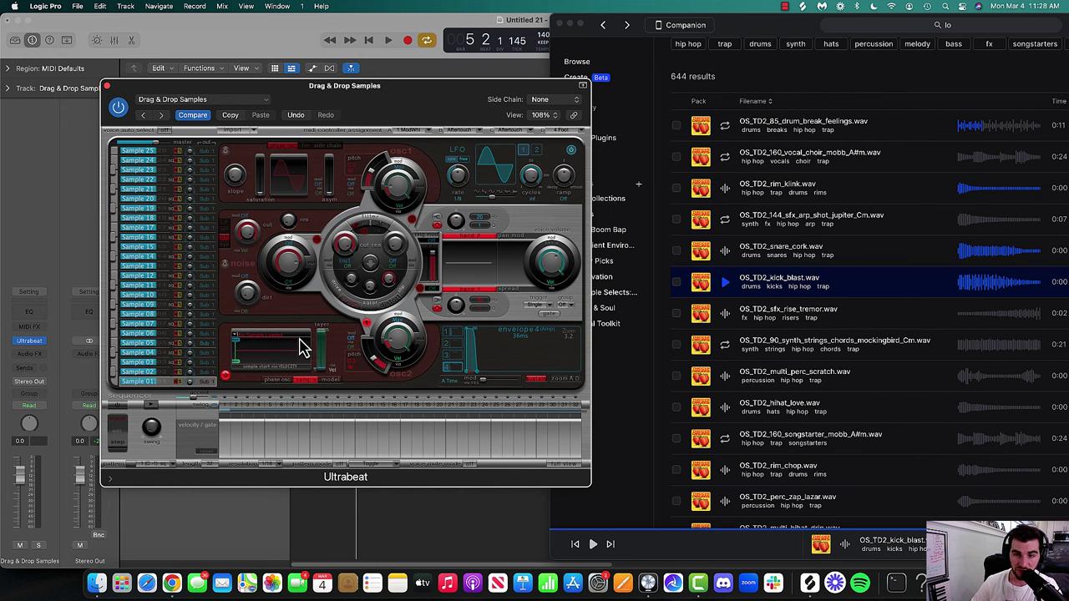
drag(786, 286, 271, 370)
click(271, 370)
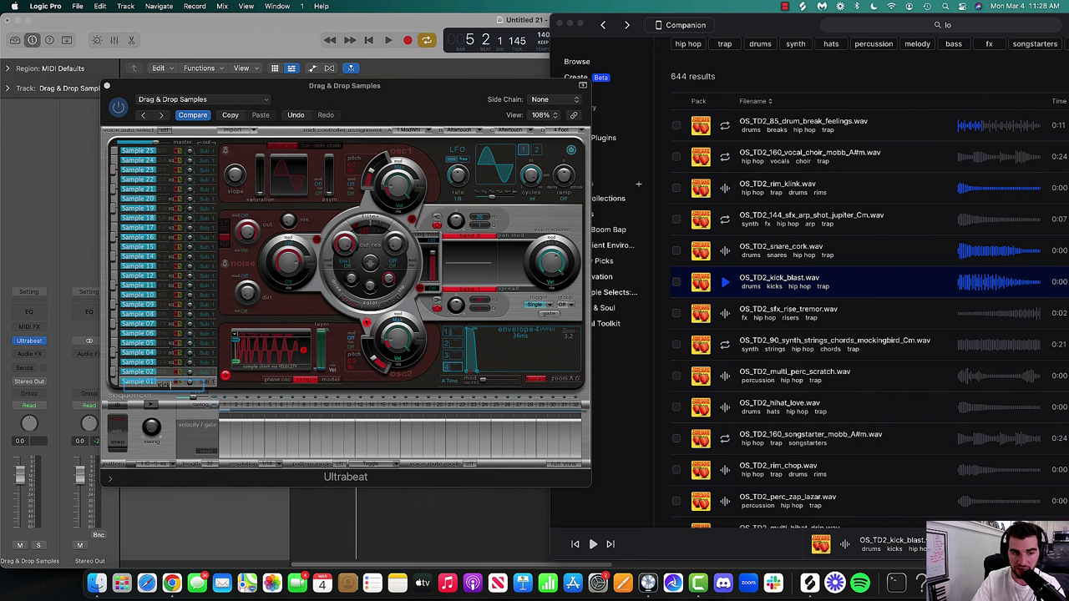
text(Kick)
key(Return)
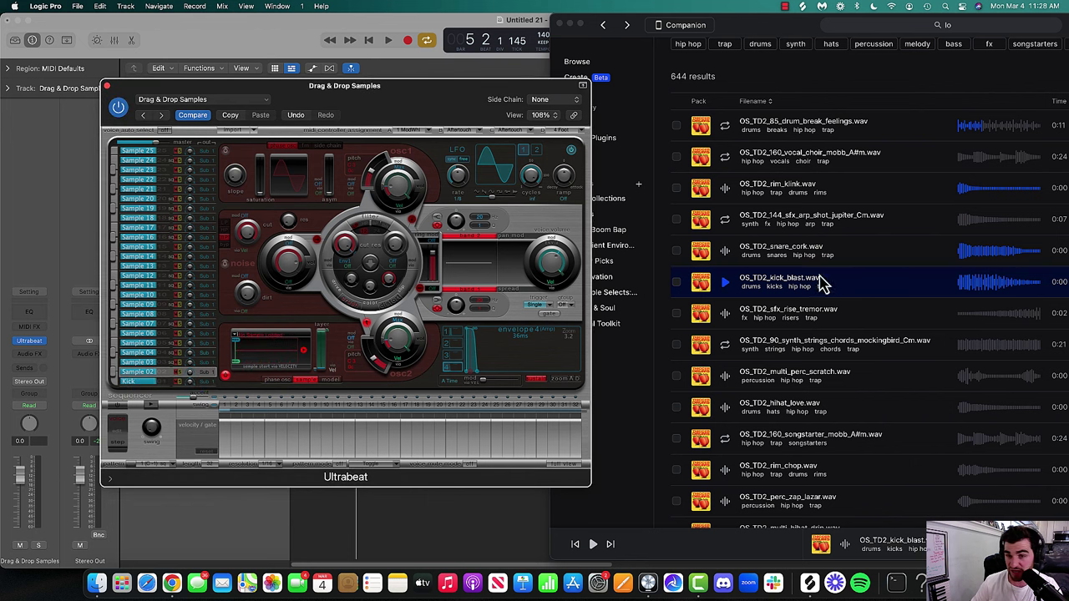
- Load OS_TD2_snare_cork.wav from Splice into Ultrabeat's Sample 02 slot and rename the slot Snare
click(772, 251)
drag(723, 256, 259, 359)
click(138, 377)
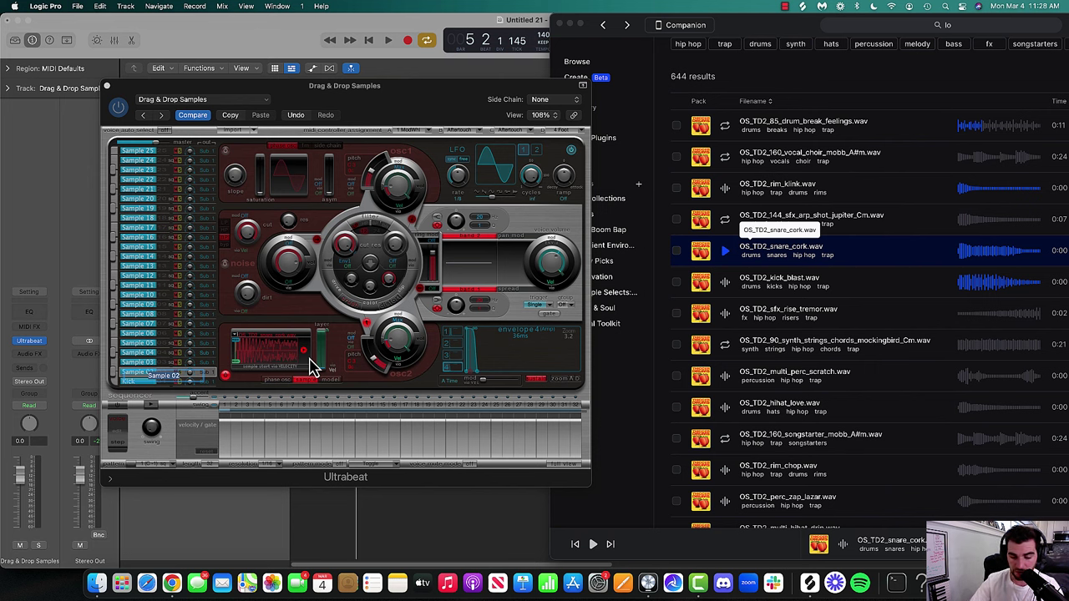
text(Snare)
key(Return)
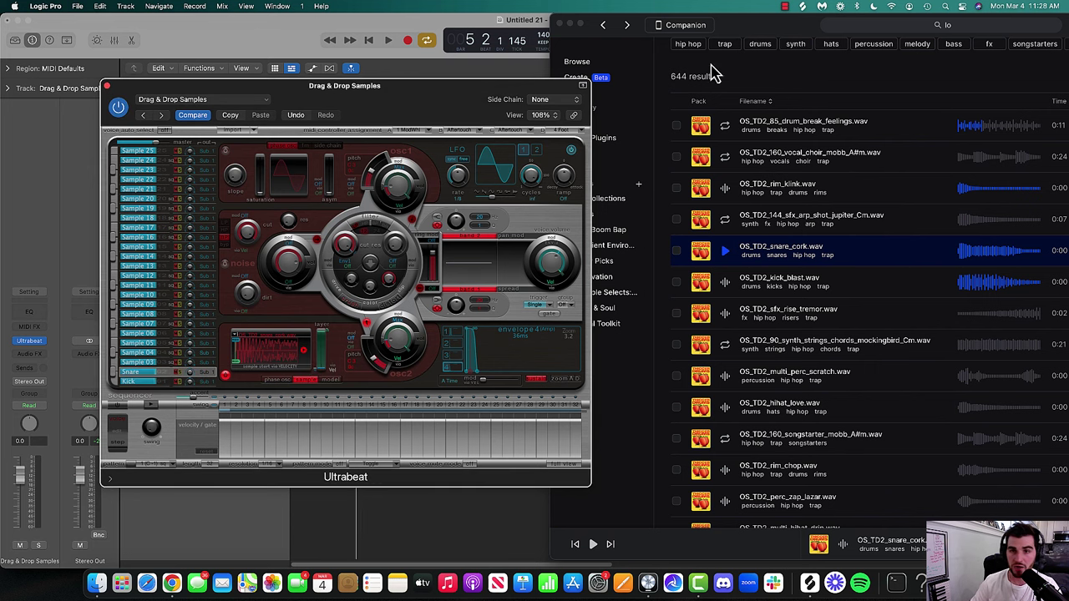
click(752, 37)
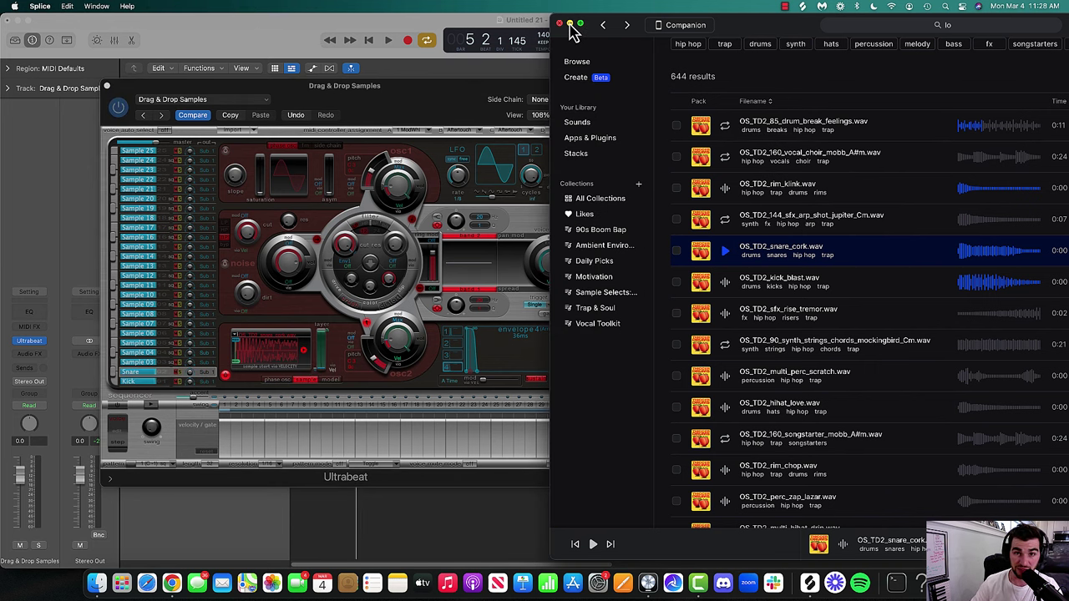
click(570, 24)
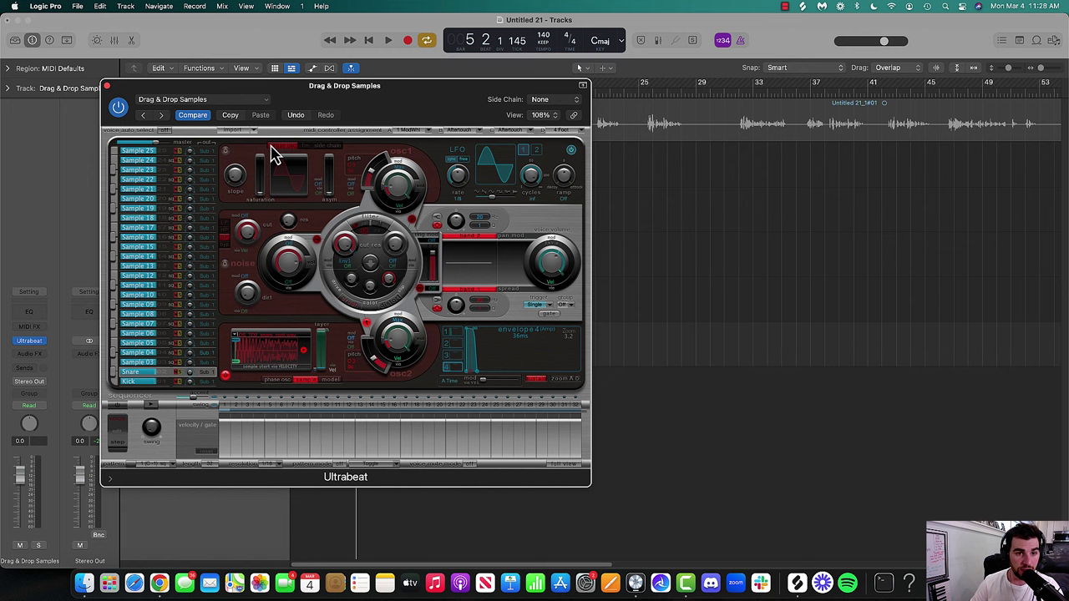
click(192, 103)
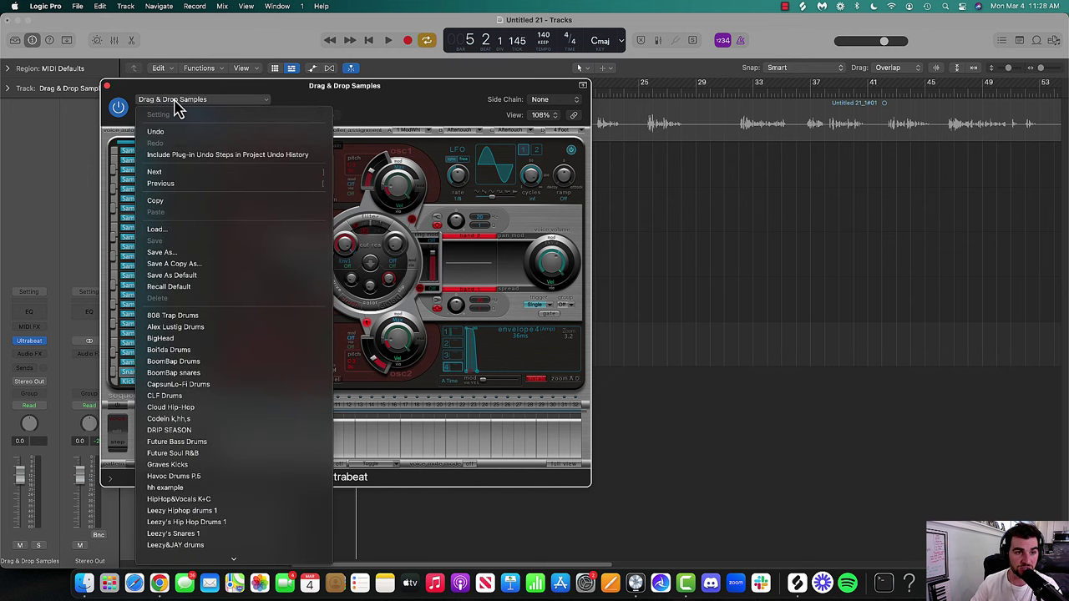
click(472, 98)
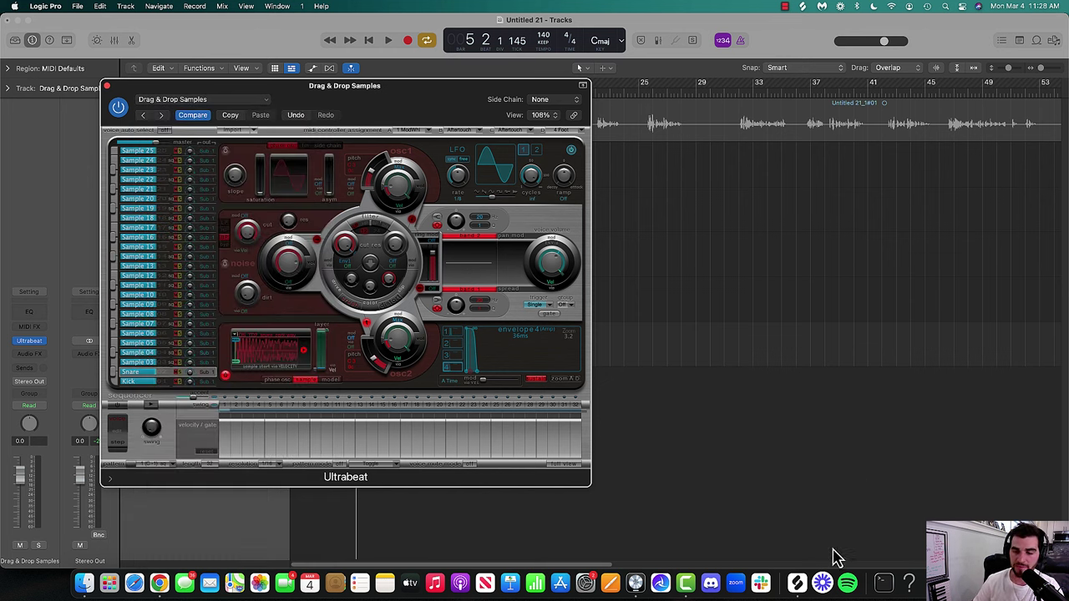
click(798, 584)
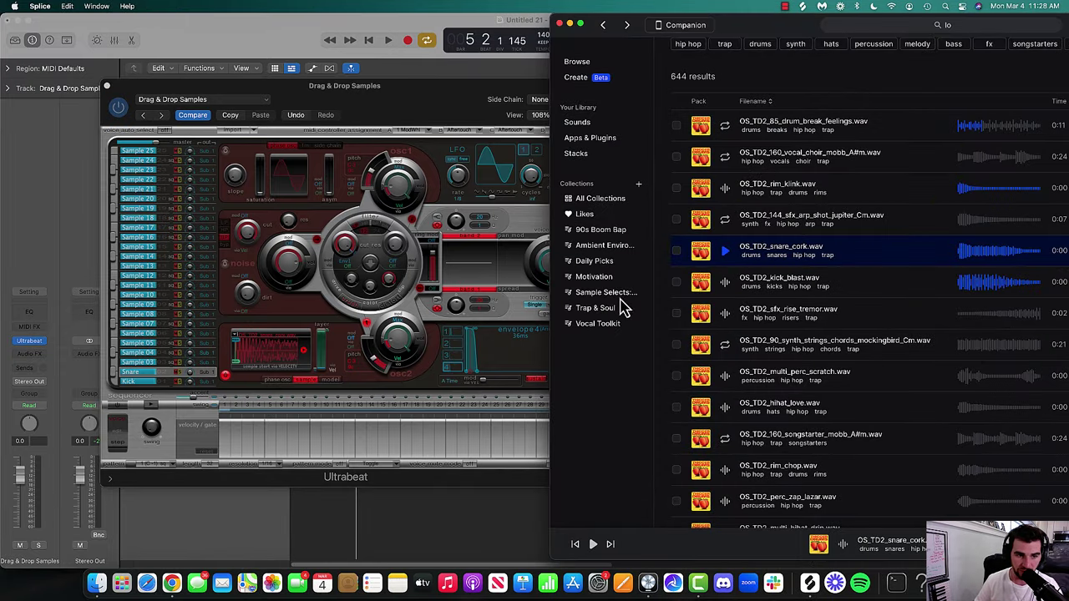
click(430, 101)
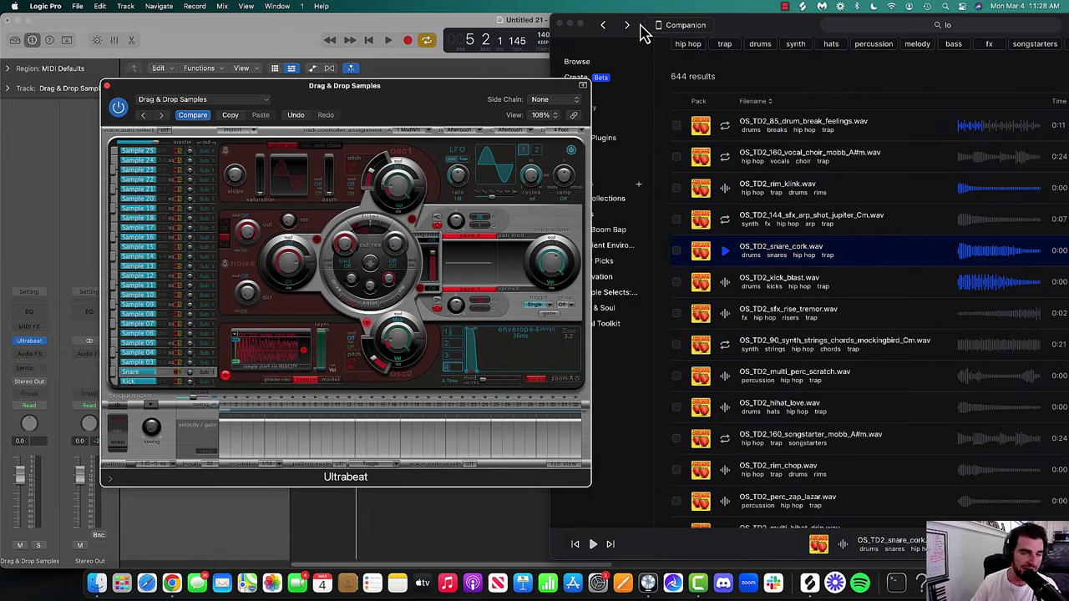
click(236, 104)
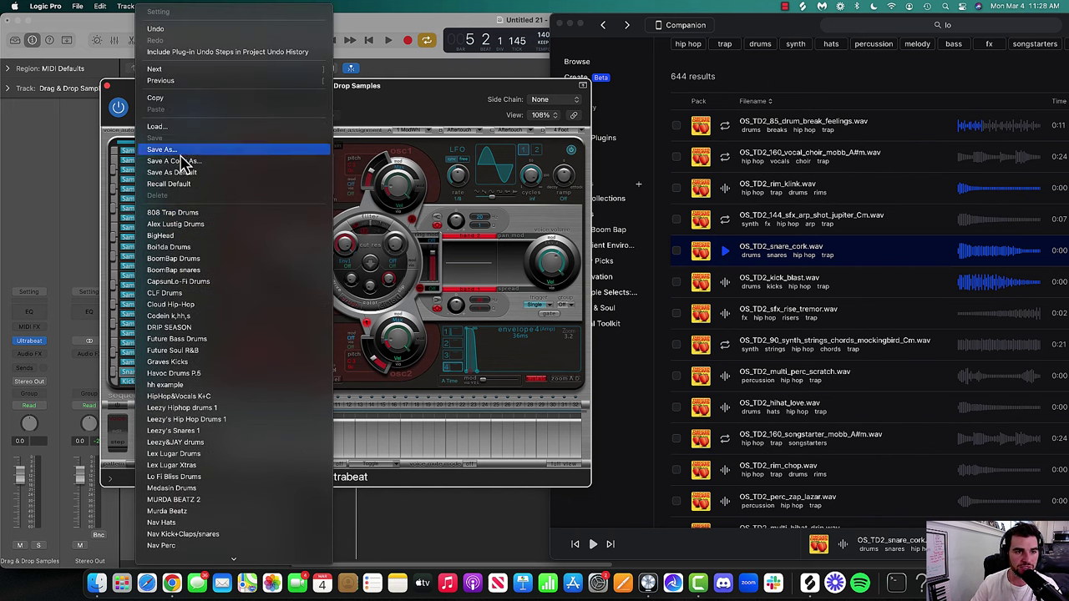
click(504, 234)
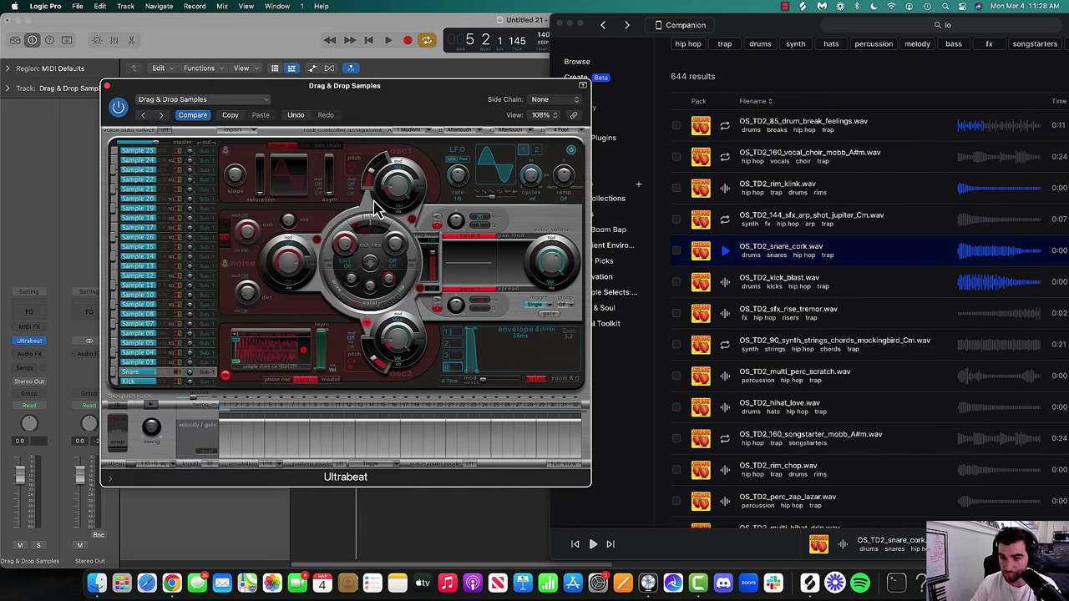
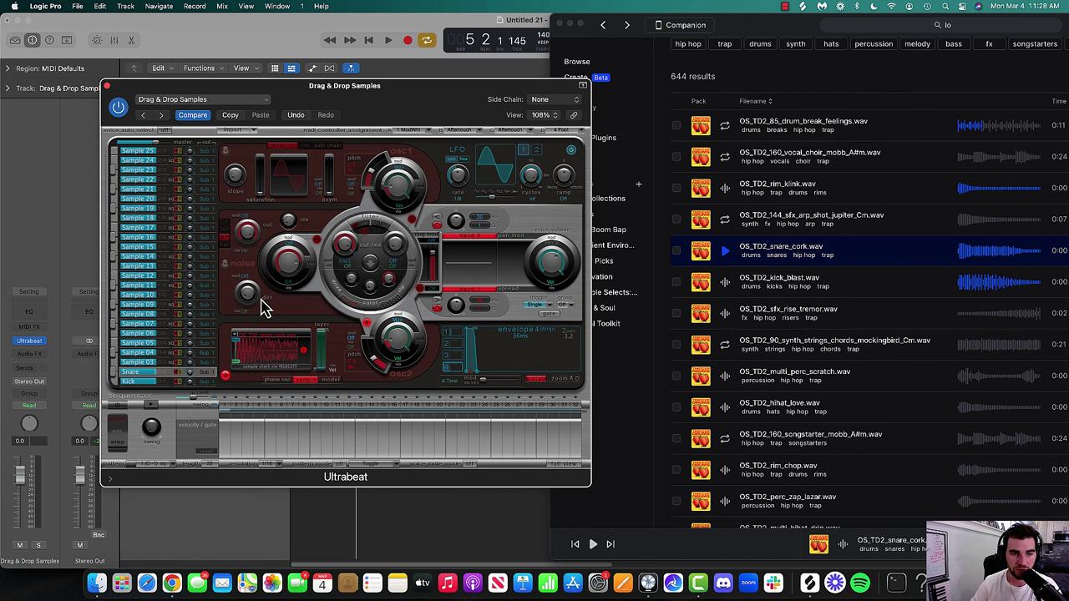
- Save the Ultrabeat kit as a new setting named Thiccer Drums 1
key(super+shift+s)
click(658, 42)
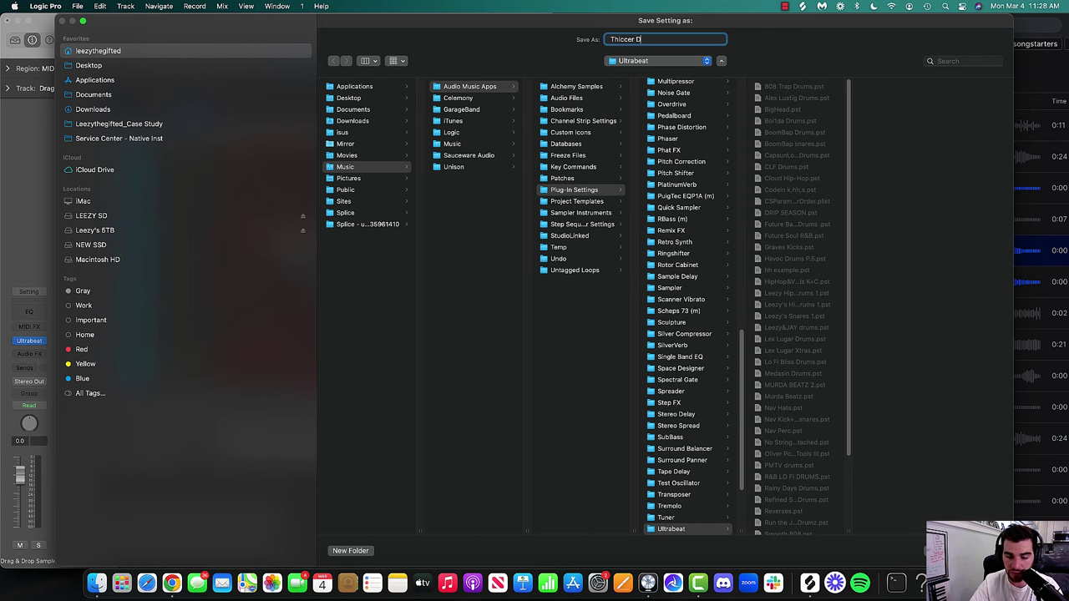
key(Return)
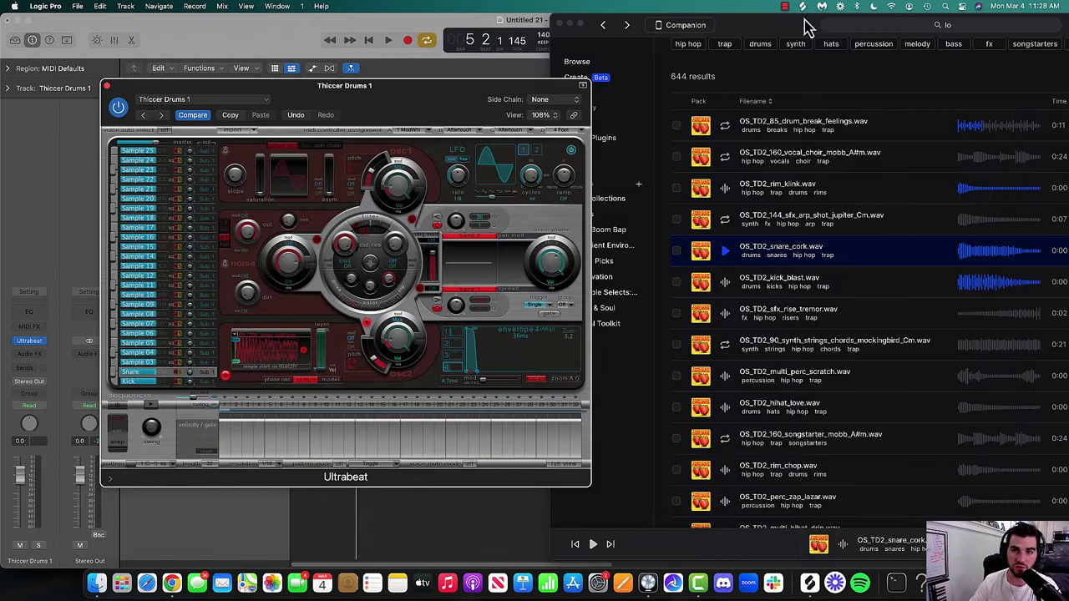
- Play the loops briefly from the start while minimizing Splice and moving the Ultrabeat window clear of the regions
key(space)
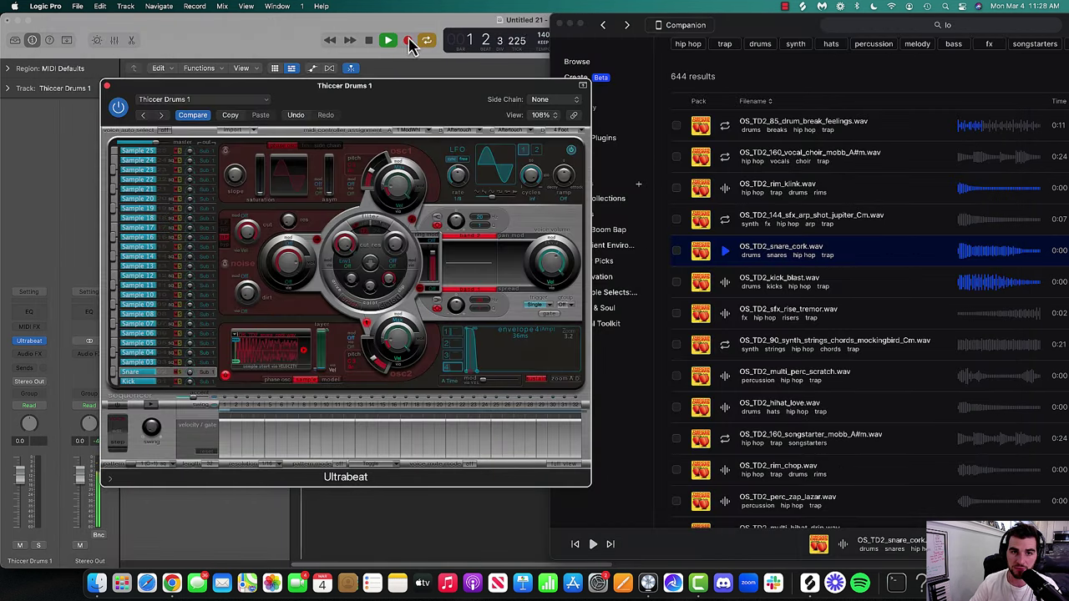
click(570, 26)
drag(355, 88, 672, 85)
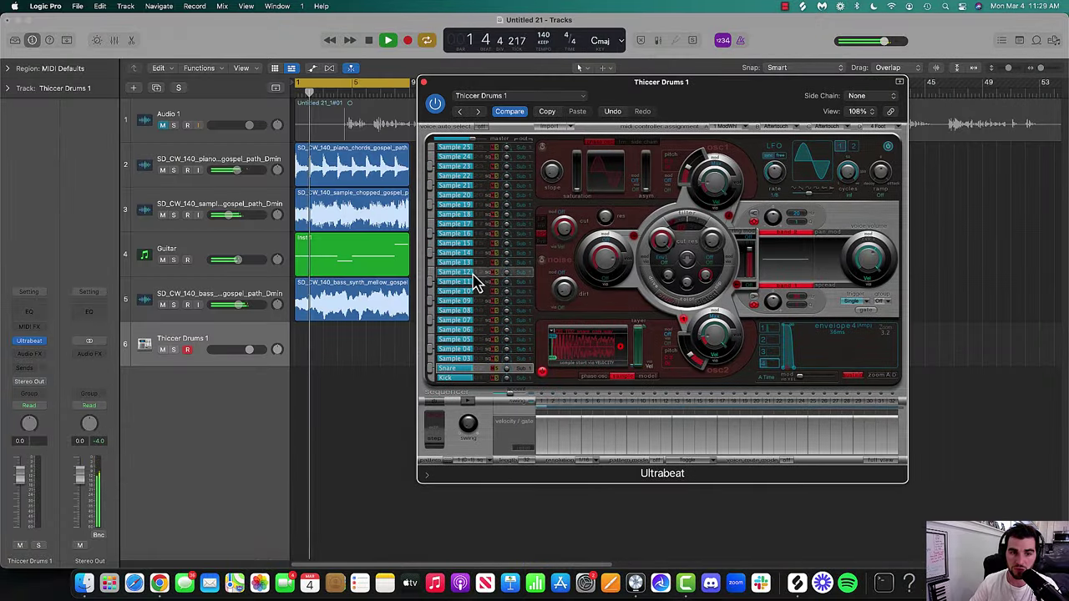
key(space)
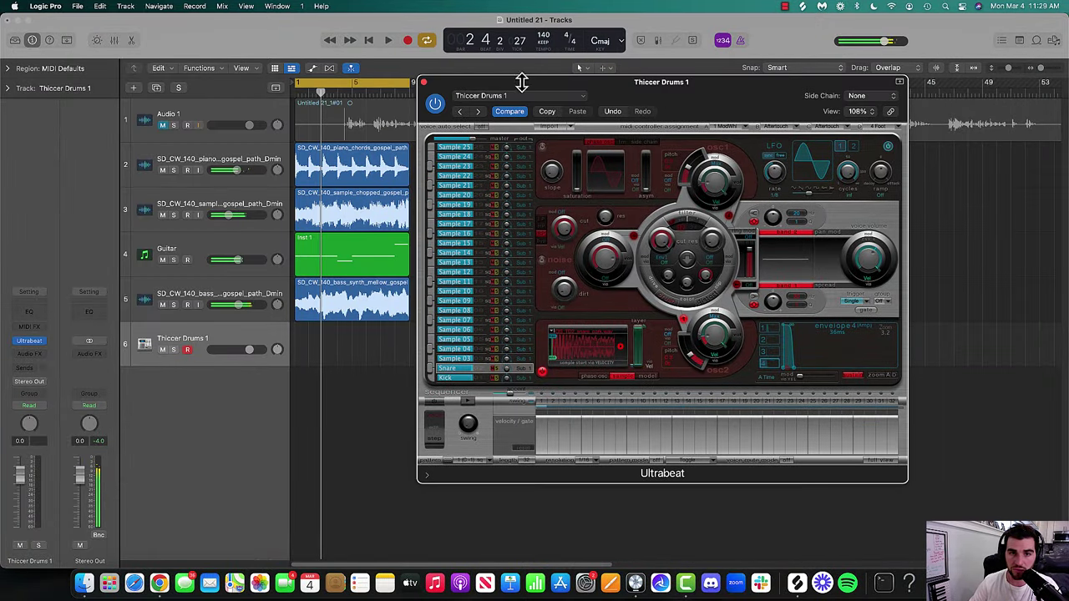
- Delete the Thiccer Drums 1 track and create one new software instrument track with Ultrabeat
click(425, 83)
key(super+BackSpace)
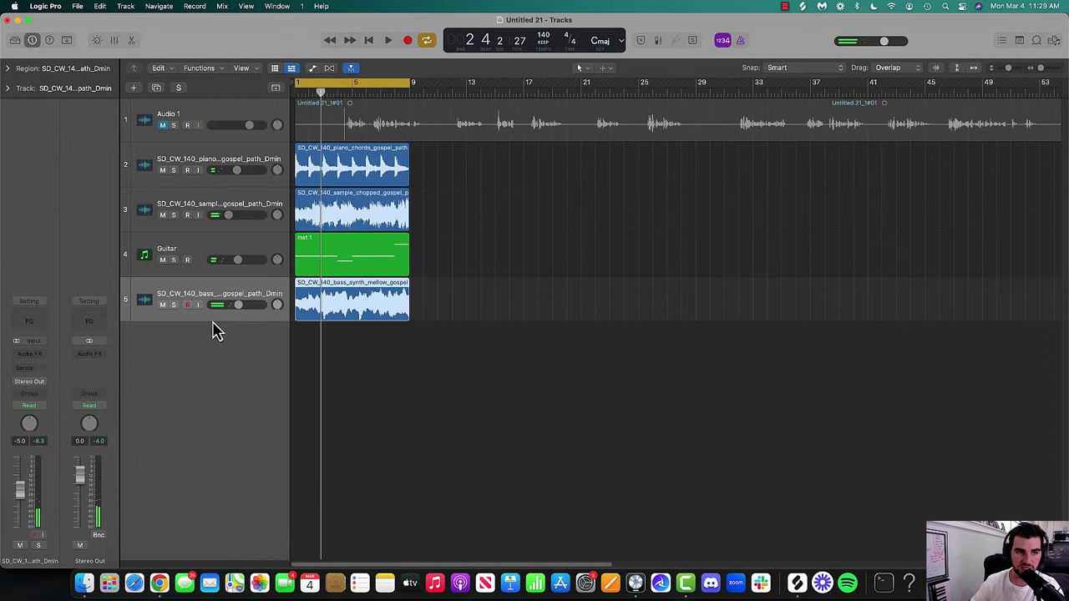
click(134, 87)
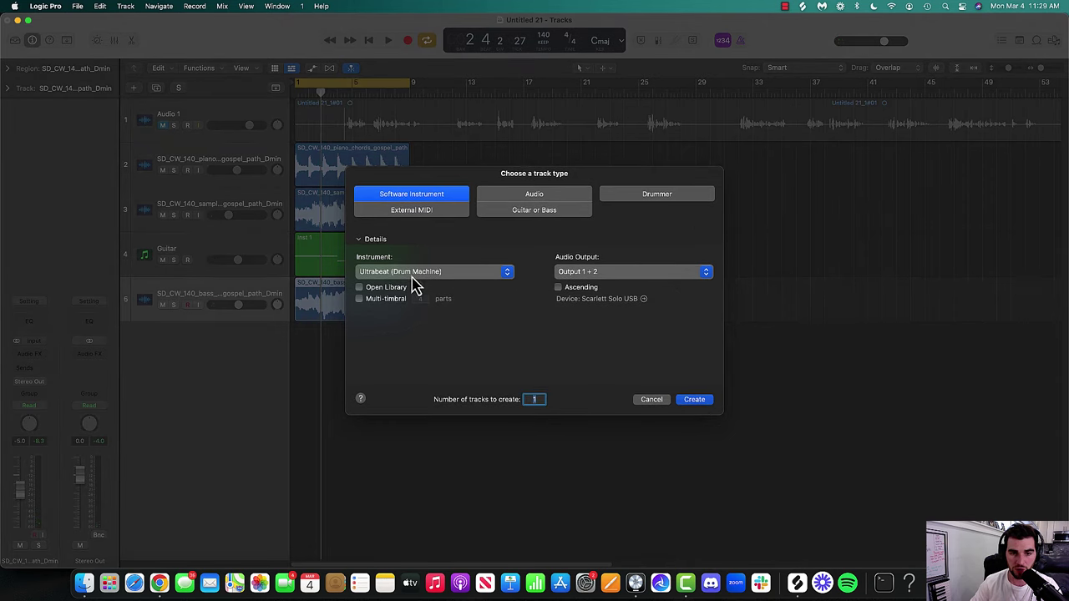
click(704, 405)
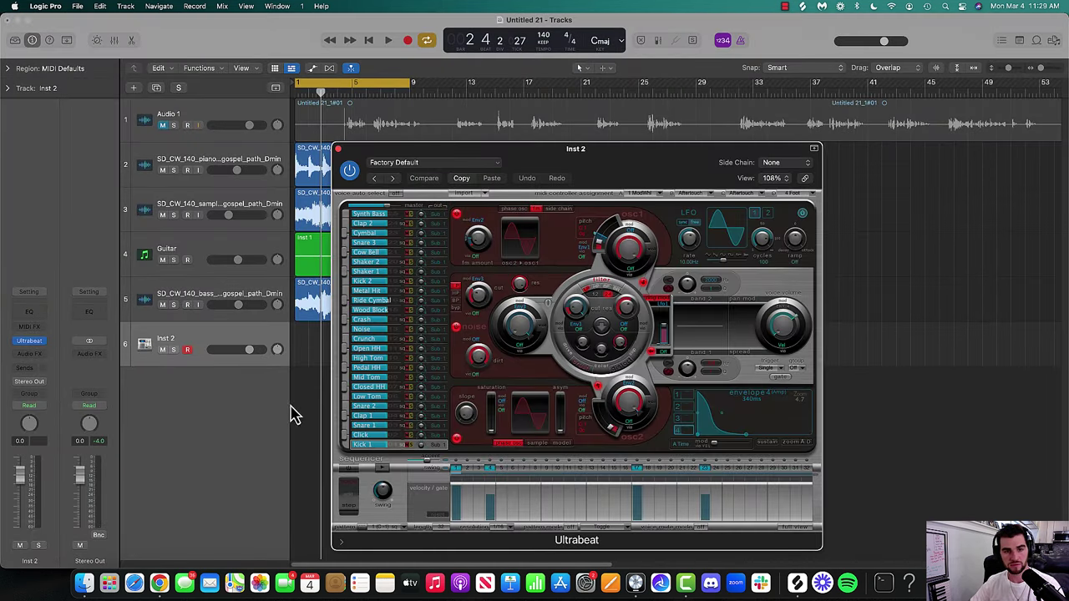
- Load the saved Thiccer Drums 1 setting into Ultrabeat and move its window clear of the track regions
click(399, 164)
scroll(470, 255, down, 10)
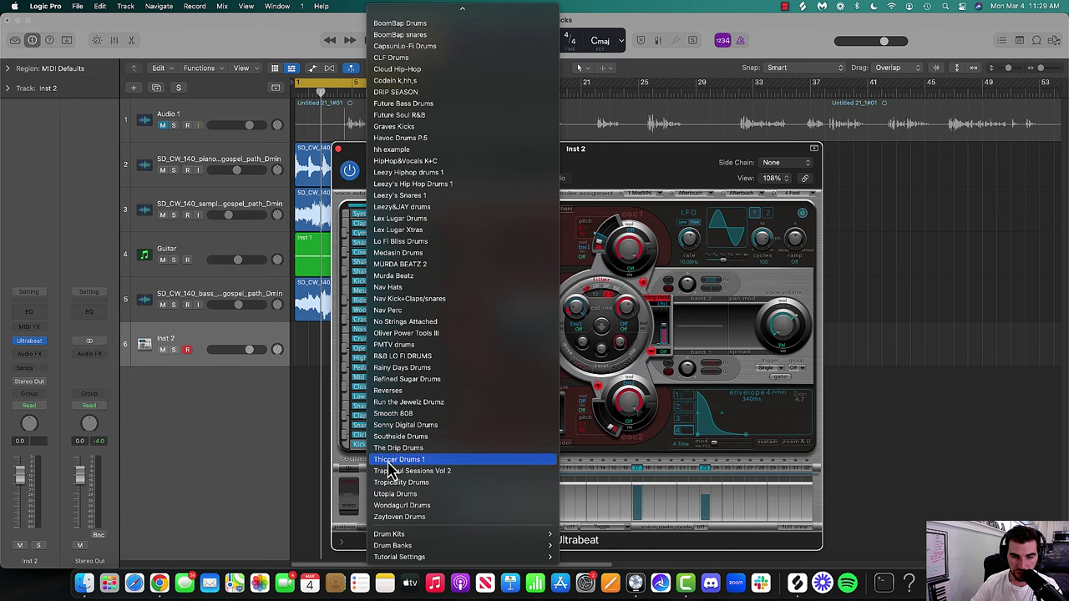
click(386, 460)
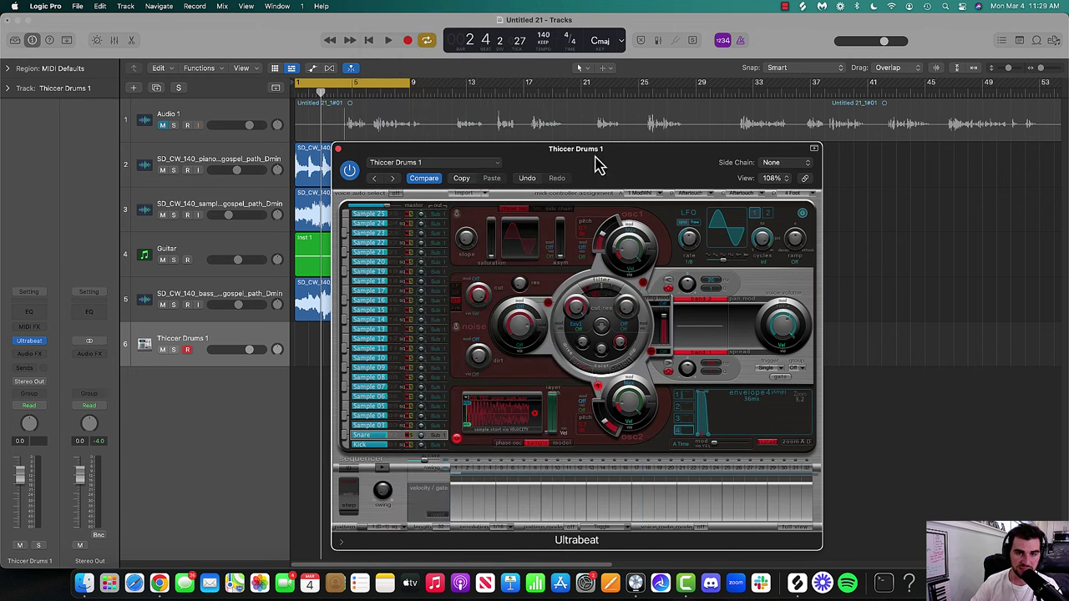
drag(568, 174, 725, 124)
click(641, 112)
scroll(627, 238, up, 5)
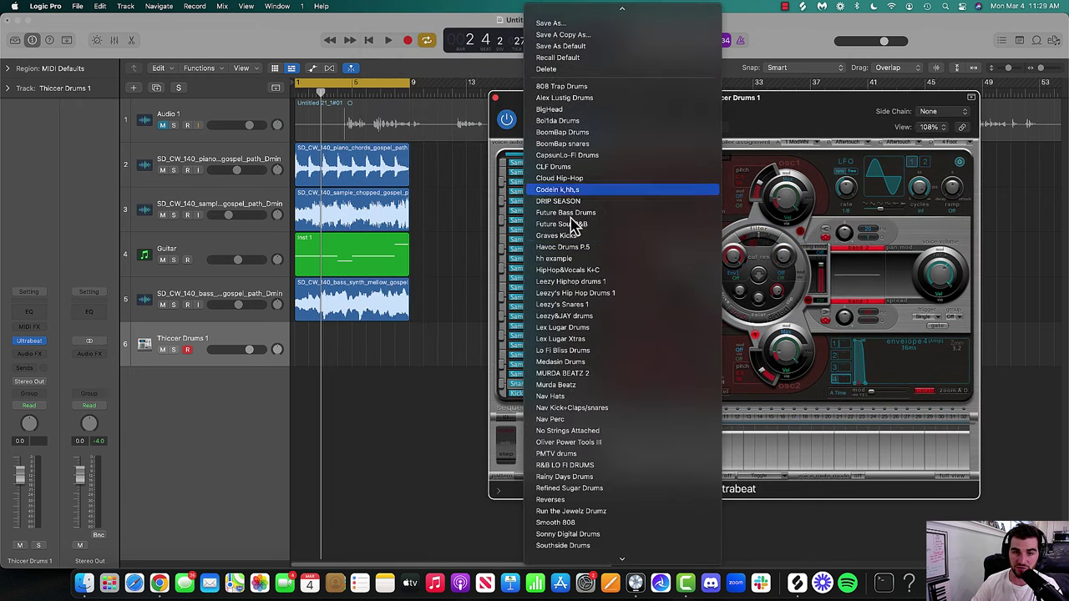
scroll(601, 208, down, 5)
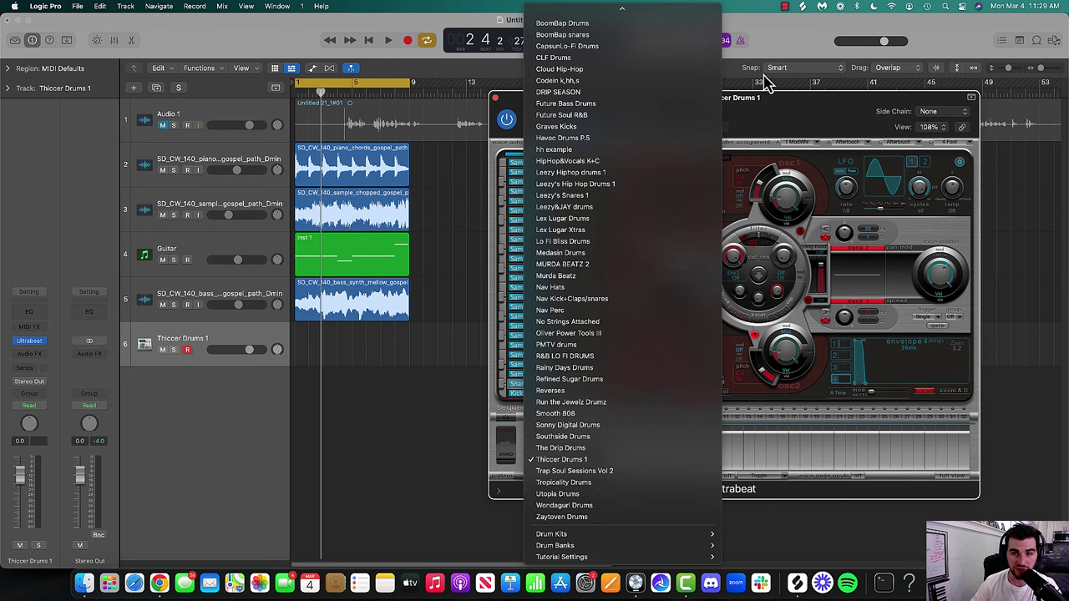
click(474, 134)
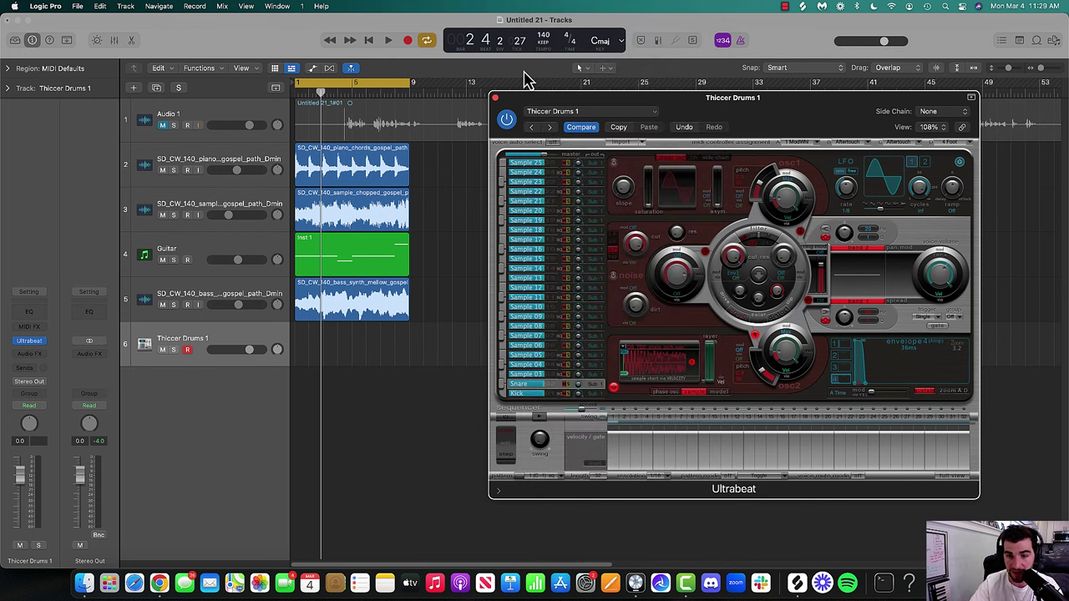
- Test the kick with Musical Typing at octave C1, lower the Thiccer Drums 1 track volume to -10.8 dB, and close the open windows
key(super+k)
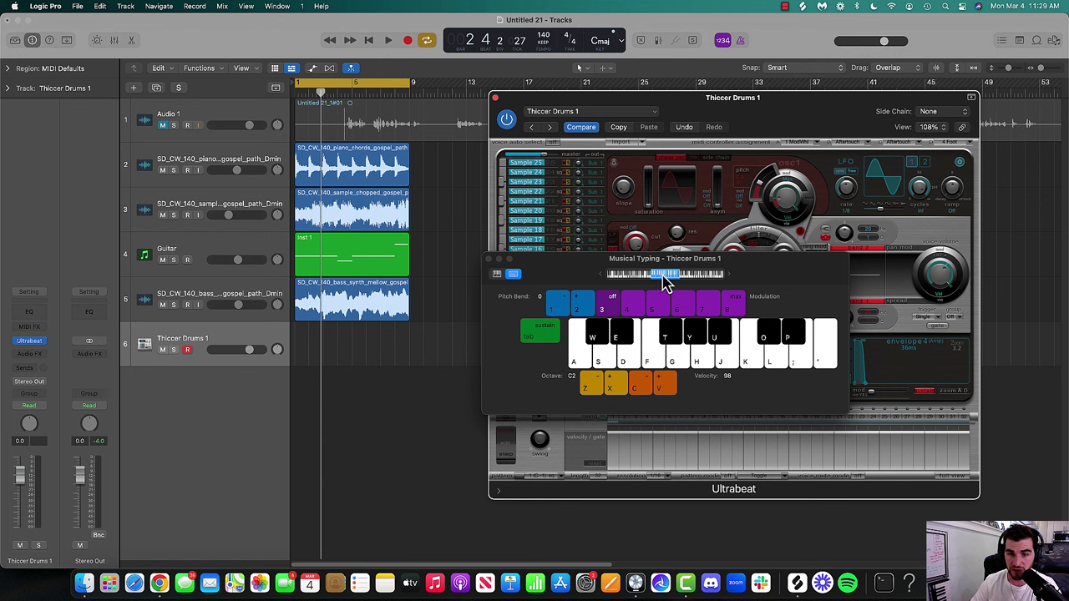
key(a)
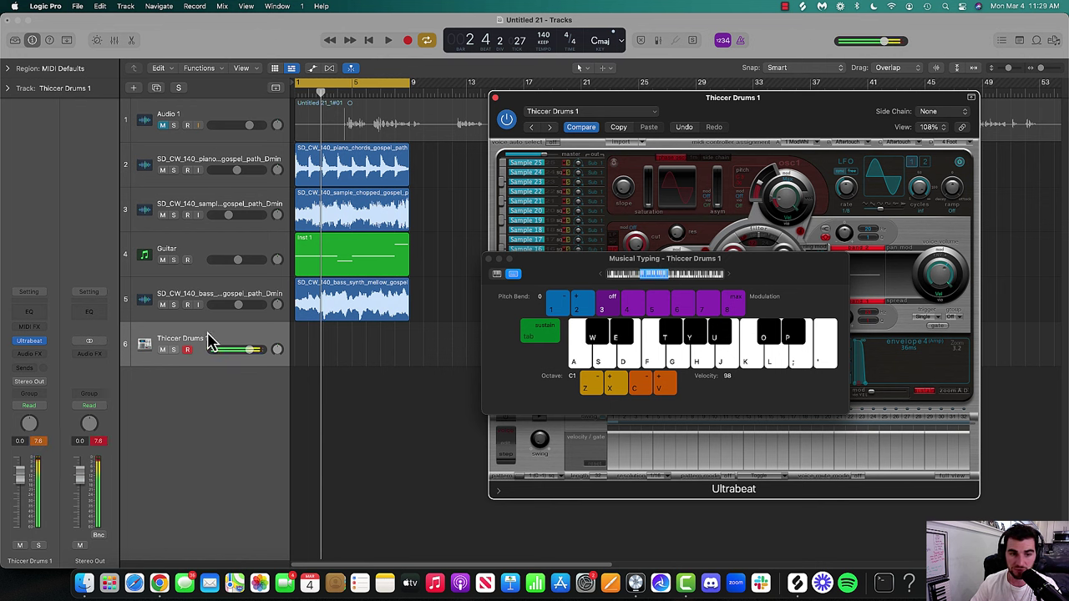
drag(249, 349, 230, 349)
click(501, 106)
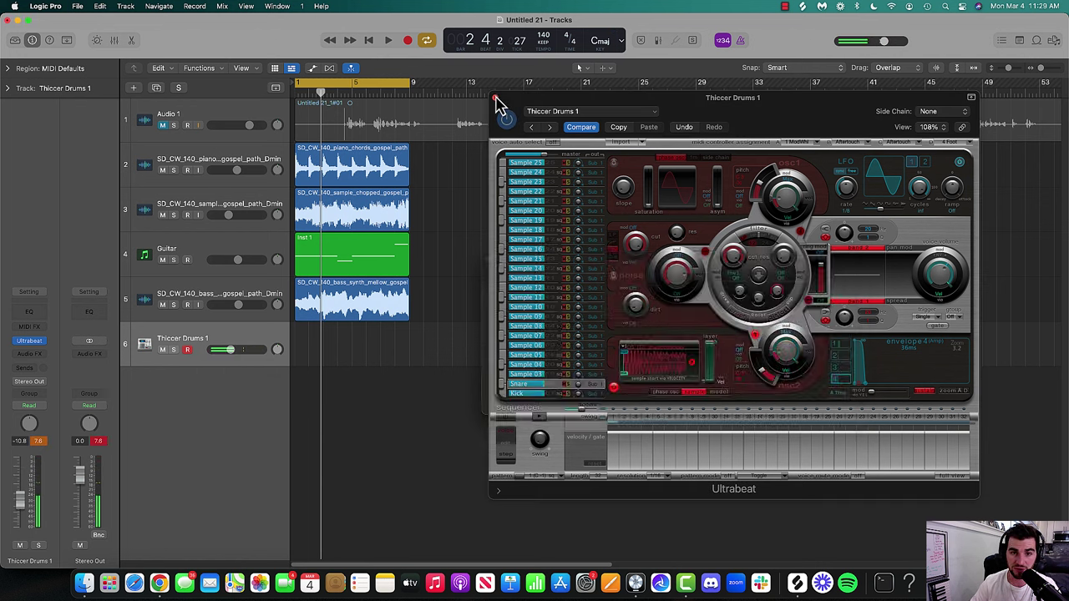
click(494, 97)
click(489, 259)
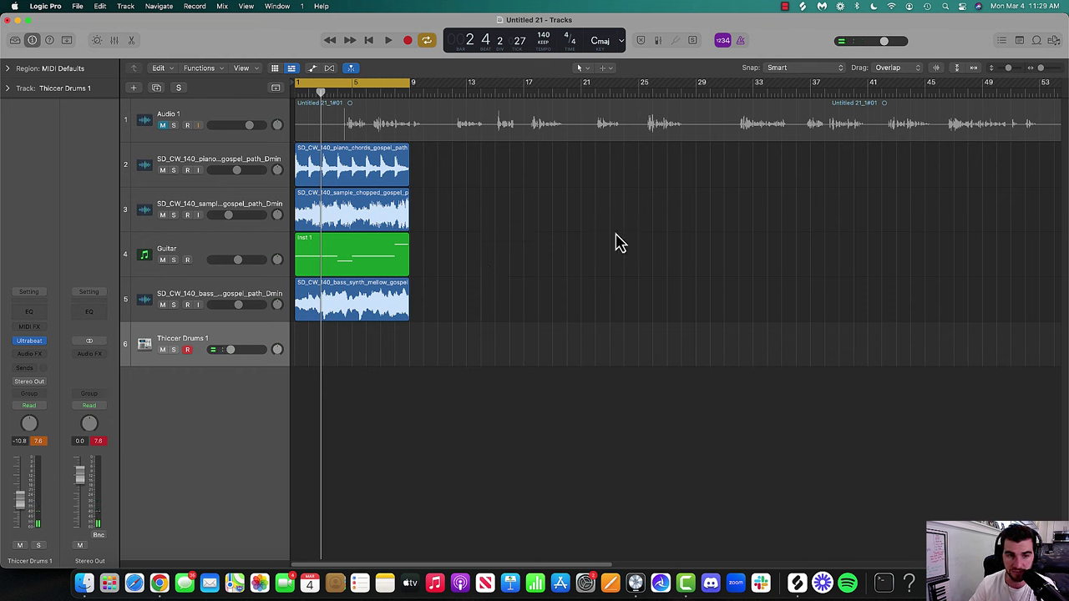
- Play the loops from the start and rehearse a kick and snare pattern over them with Musical Typing
key(super+k)
key(space)
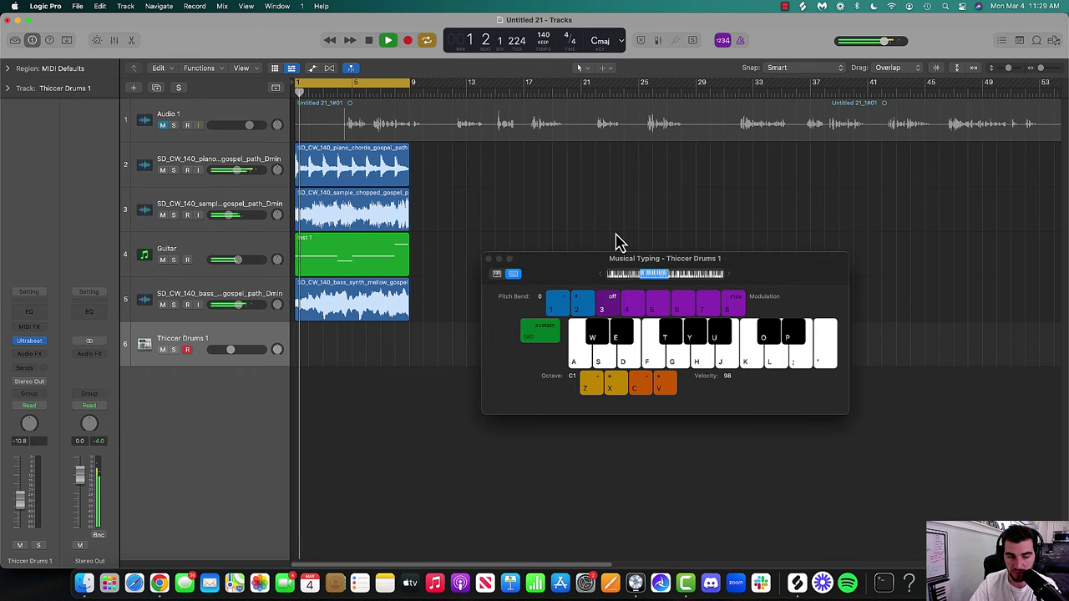
key(a)
key(a)
key(w)
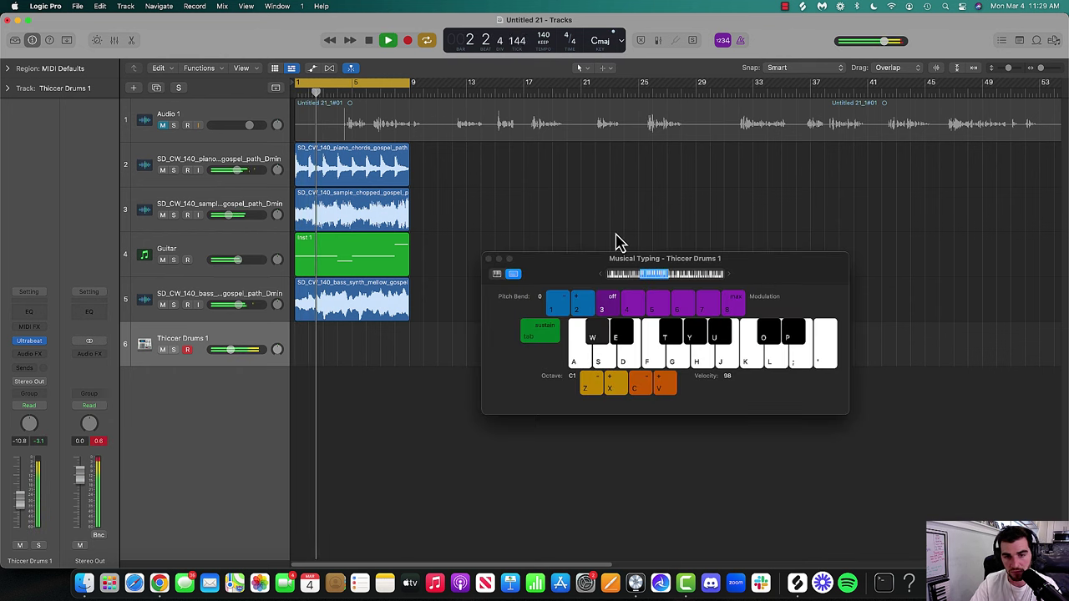
key(a)
key(w)
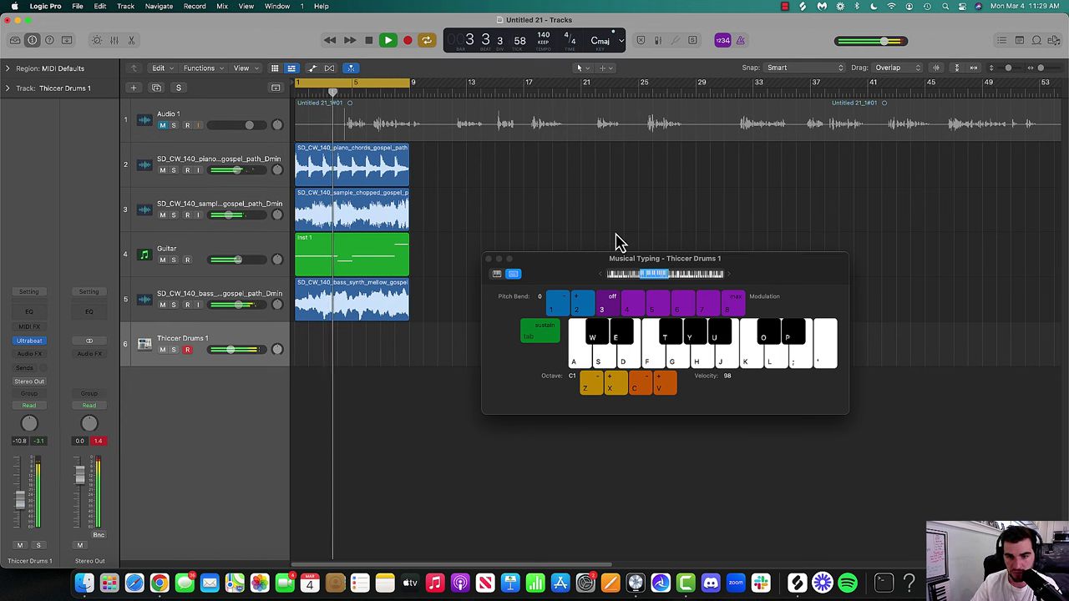
key(a)
key(a)
key(w)
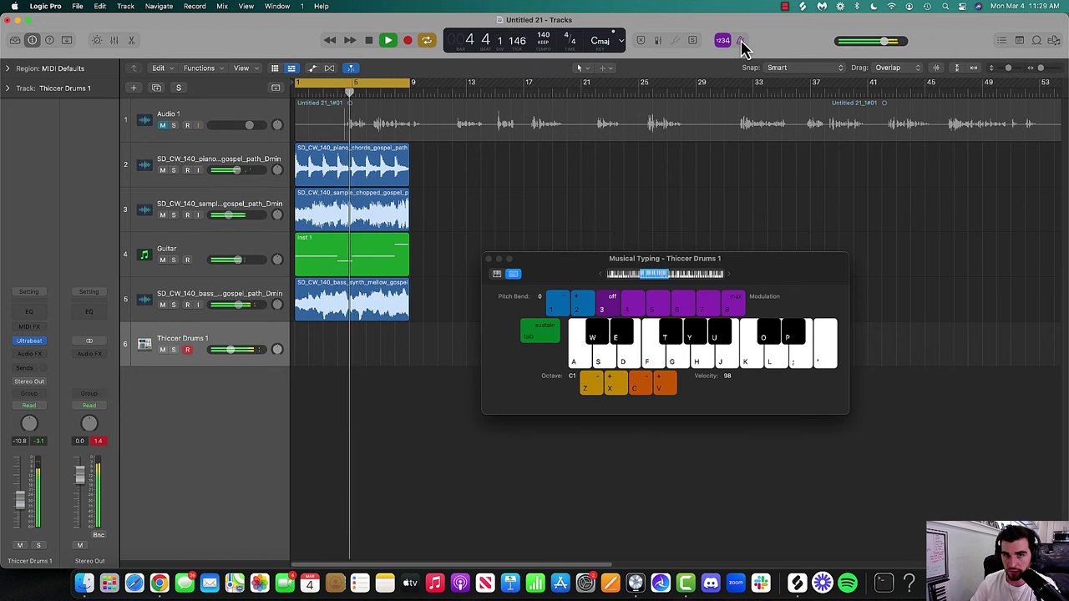
key(a)
key(a)
key(w)
- Turn on the metronome and practise the kick and snare pattern against the cycling loops before stopping playback
click(741, 41)
key(a)
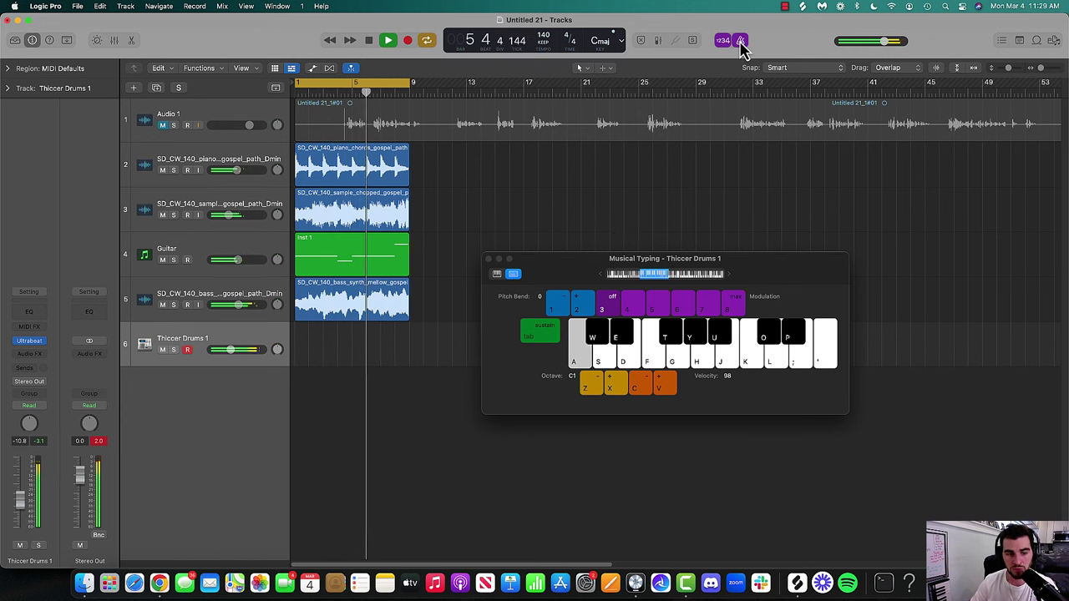
key(a)
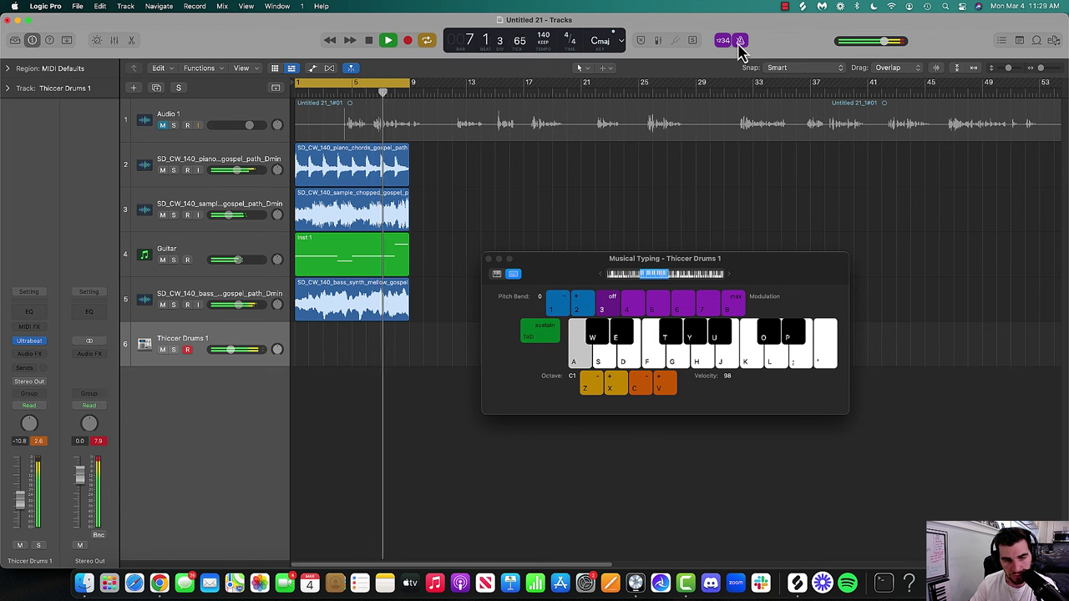
key(w)
key(a)
key(a)
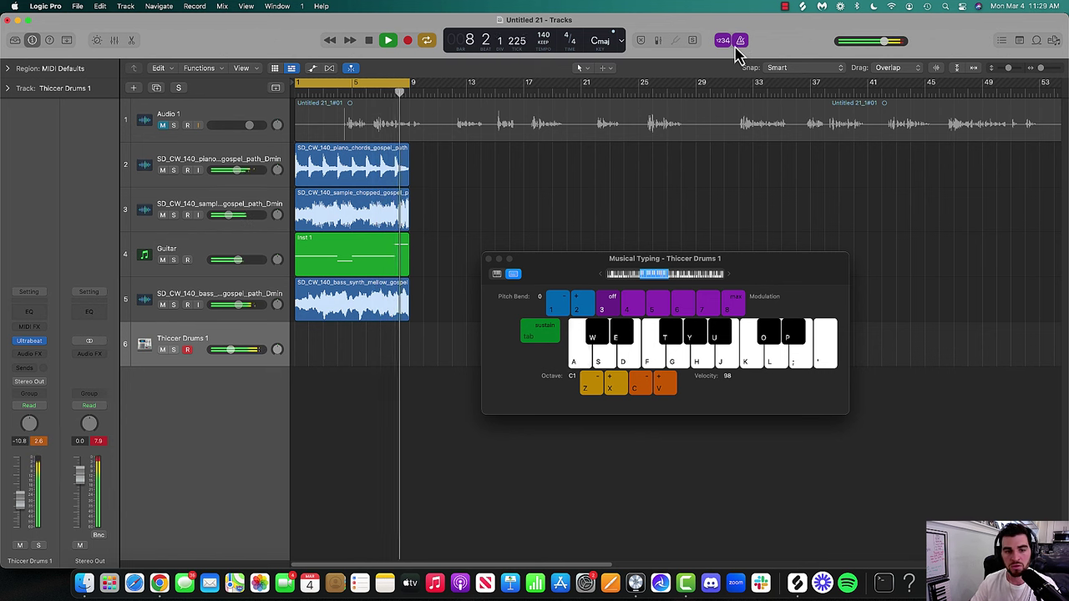
key(w)
key(a)
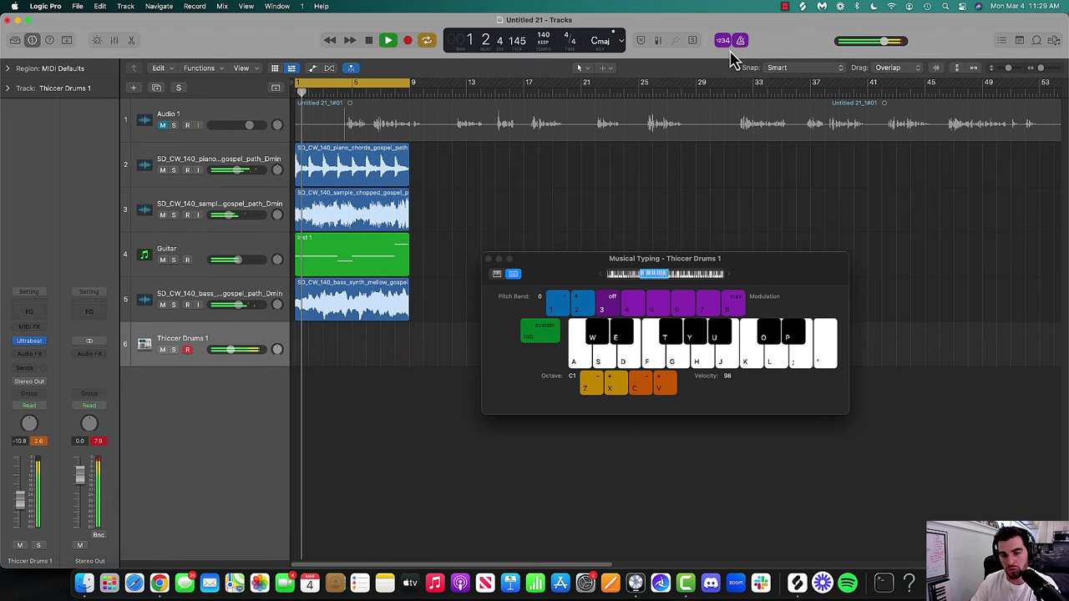
key(w)
key(a)
key(a)
key(w)
key(a)
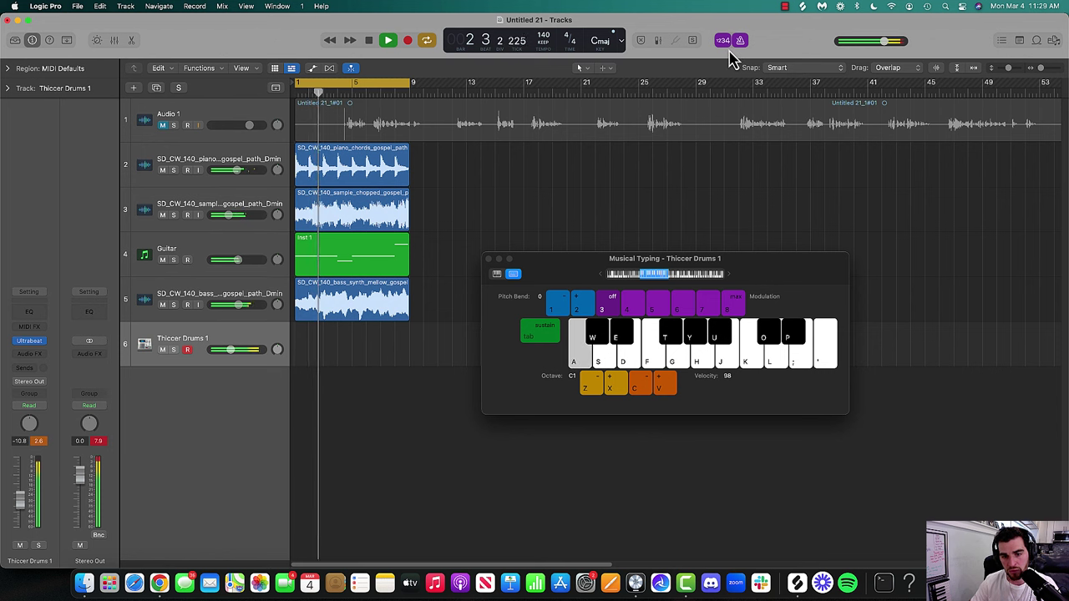
key(a)
key(w)
key(a)
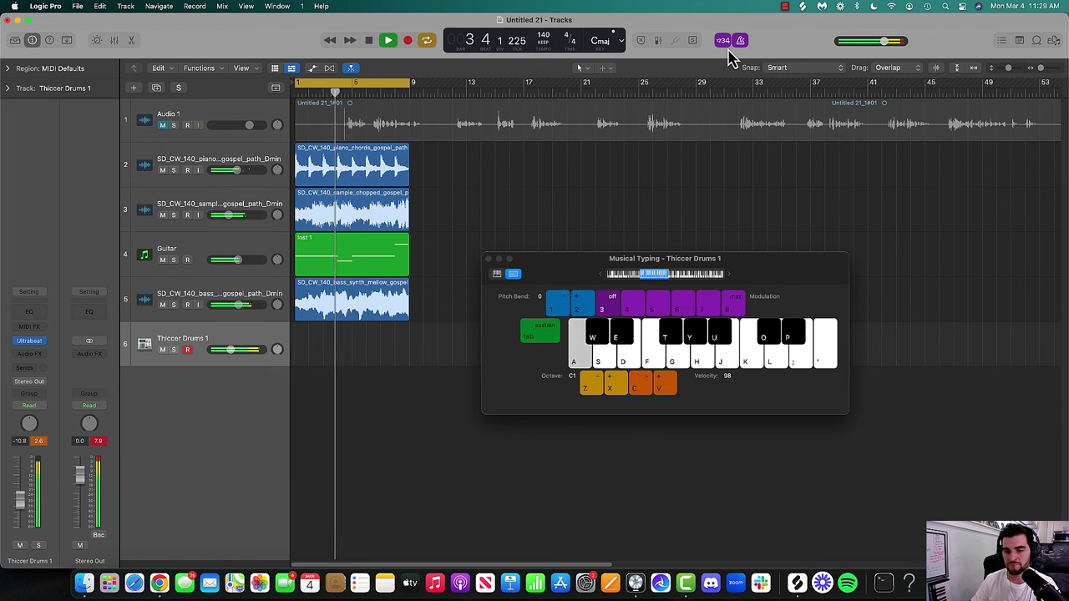
key(a)
key(w)
key(a)
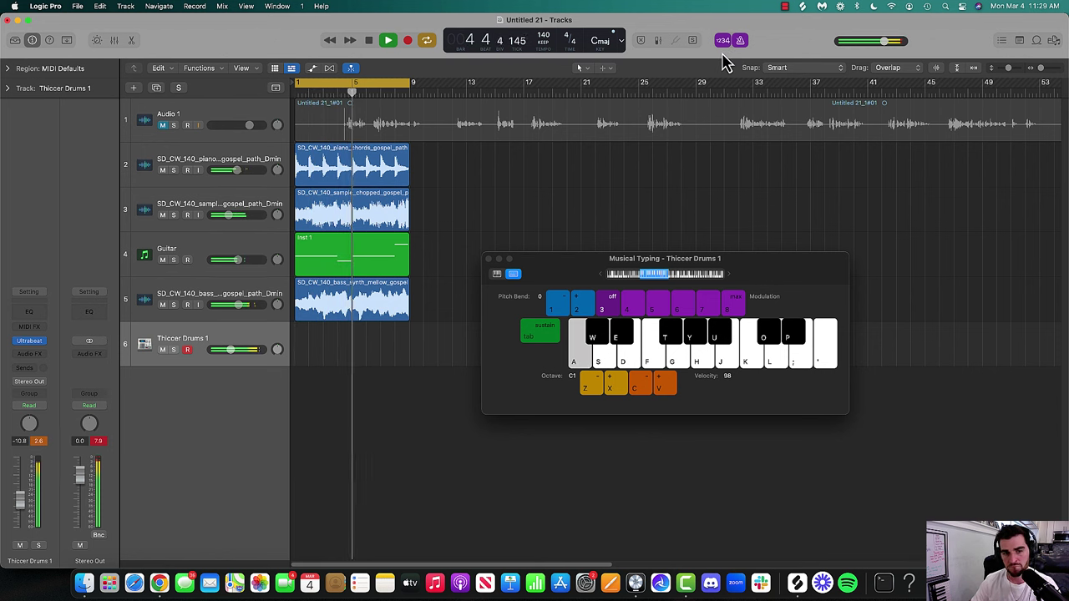
key(a)
key(a)
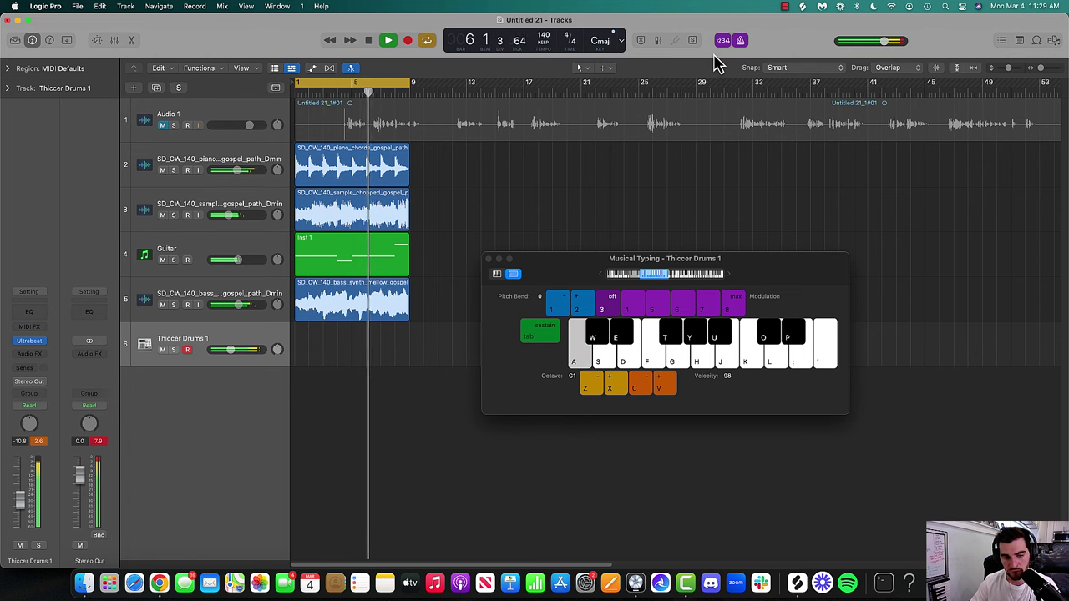
key(w)
key(space)
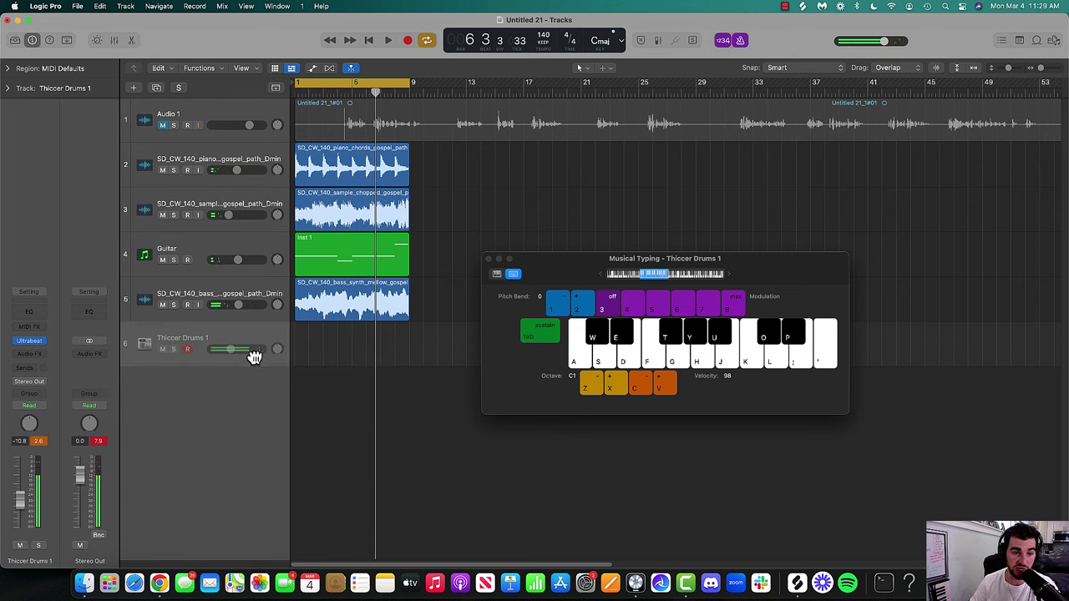
- Lower the Thiccer Drums 1 track volume to -12.2 dB and record snare hits over the loops from bar 1
drag(256, 350, 252, 350)
key(r)
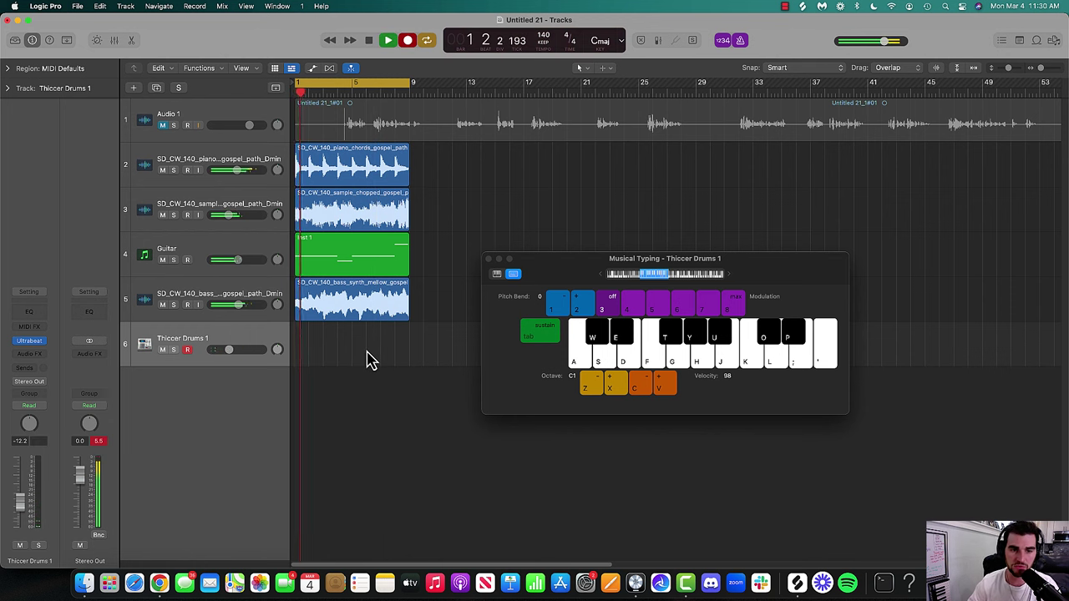
key(w)
key(w)
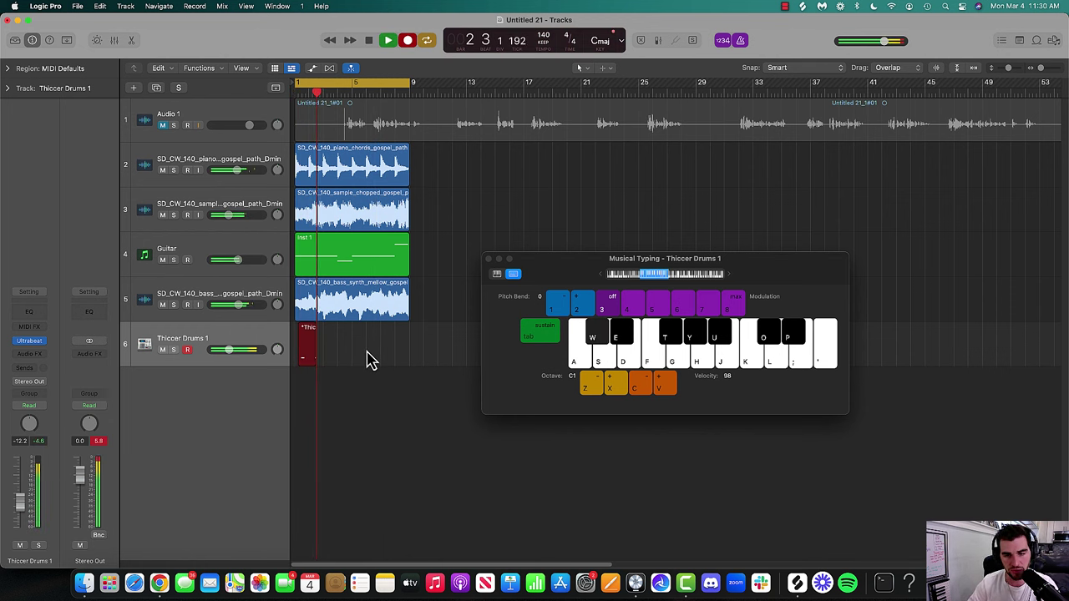
key(w)
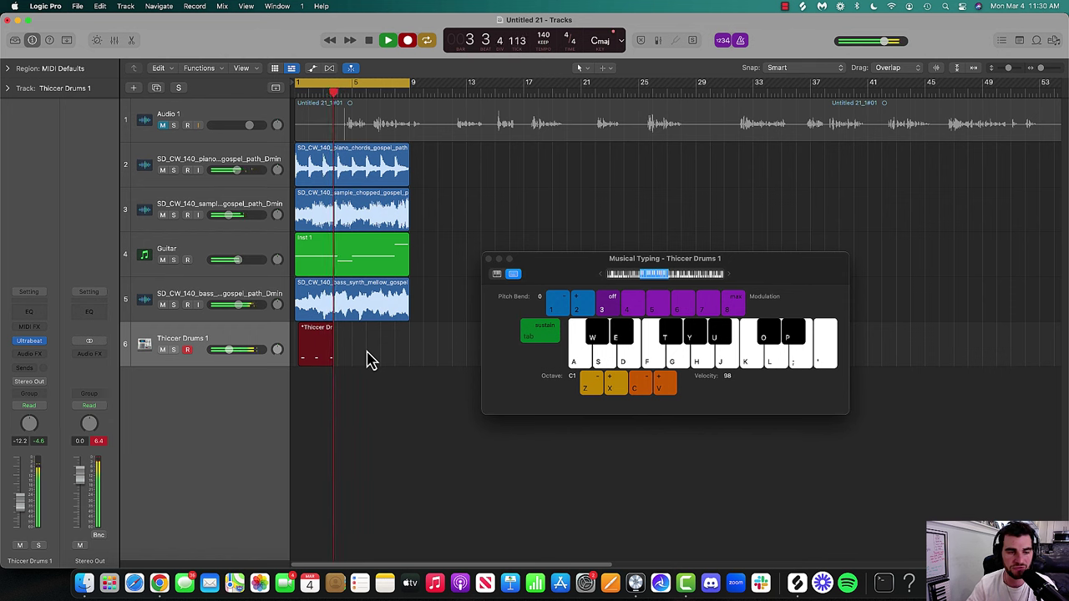
- Finish recording the four-bar drum pattern on track 6 and repeat the region once through bar 8
key(w)
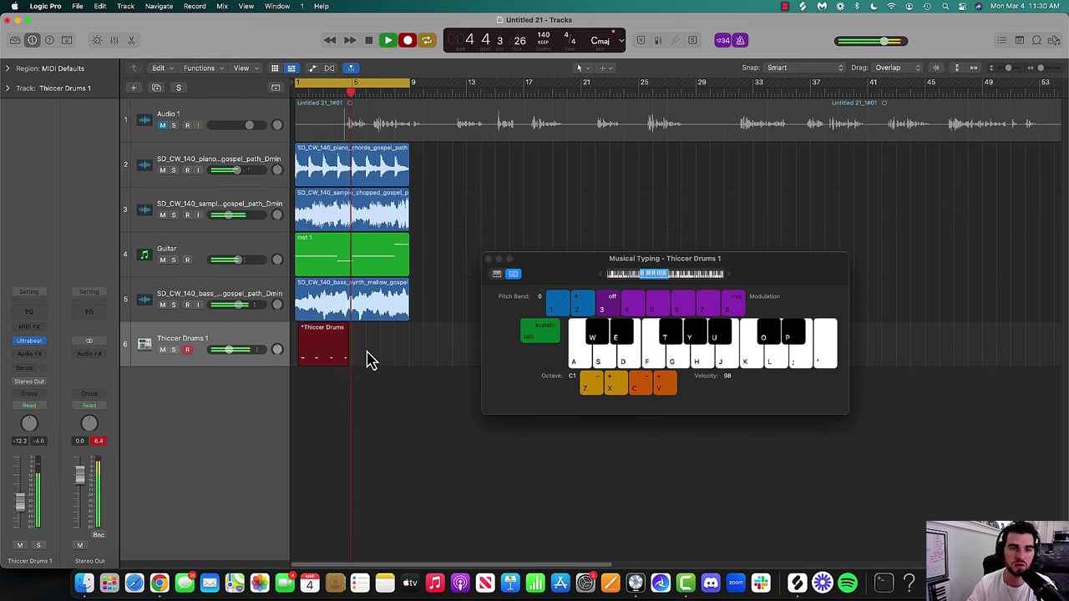
key(space)
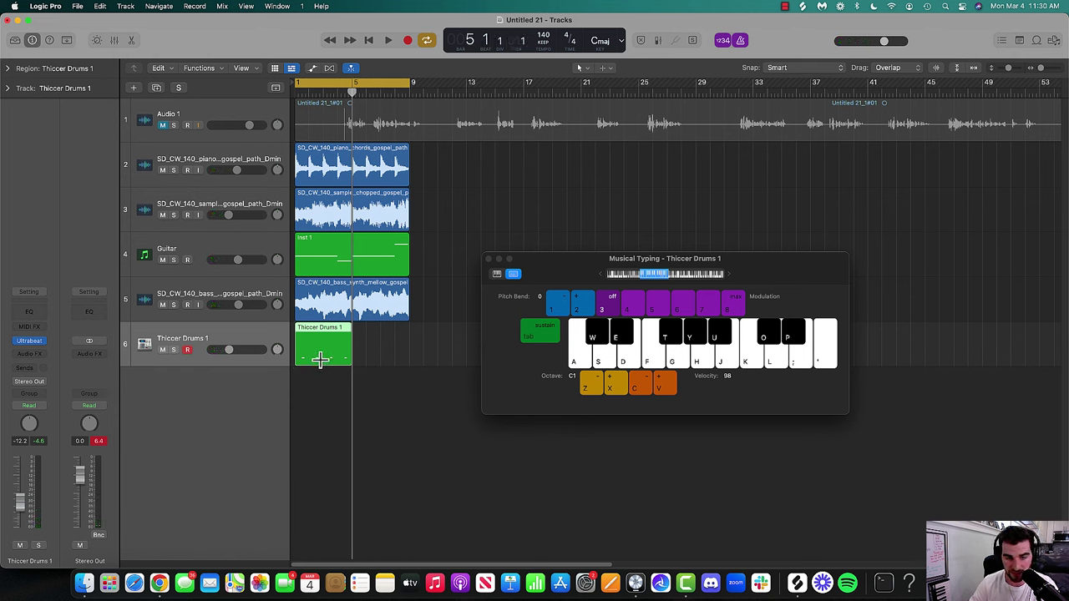
key(super+r)
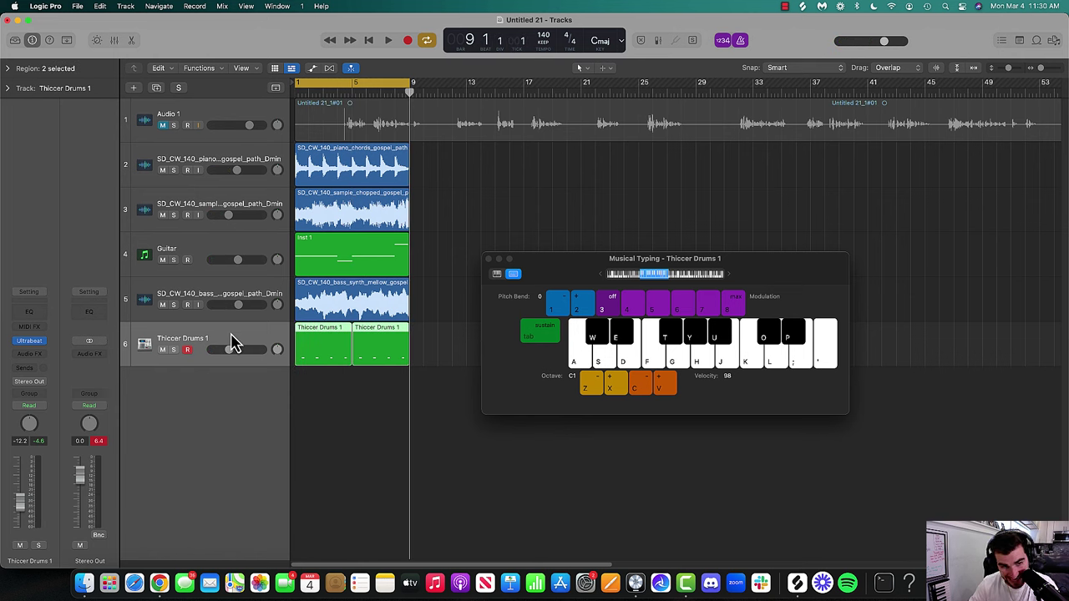
- Duplicate the drum track, audition the kick on the new track and raise its volume to -9.4 dB
key(super+d)
key(a)
key(a)
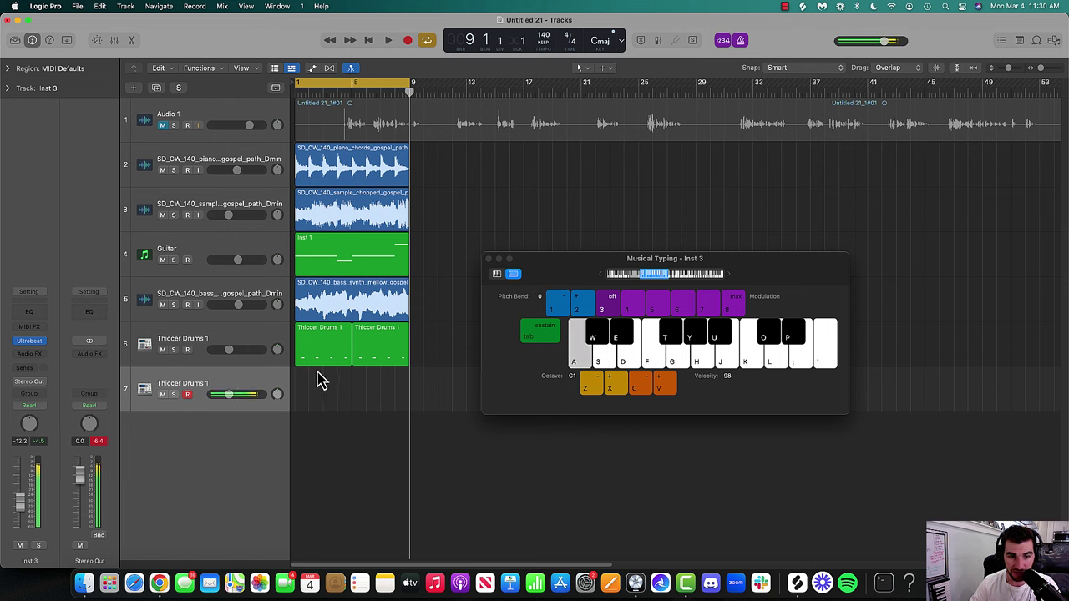
drag(229, 394, 246, 405)
key(r)
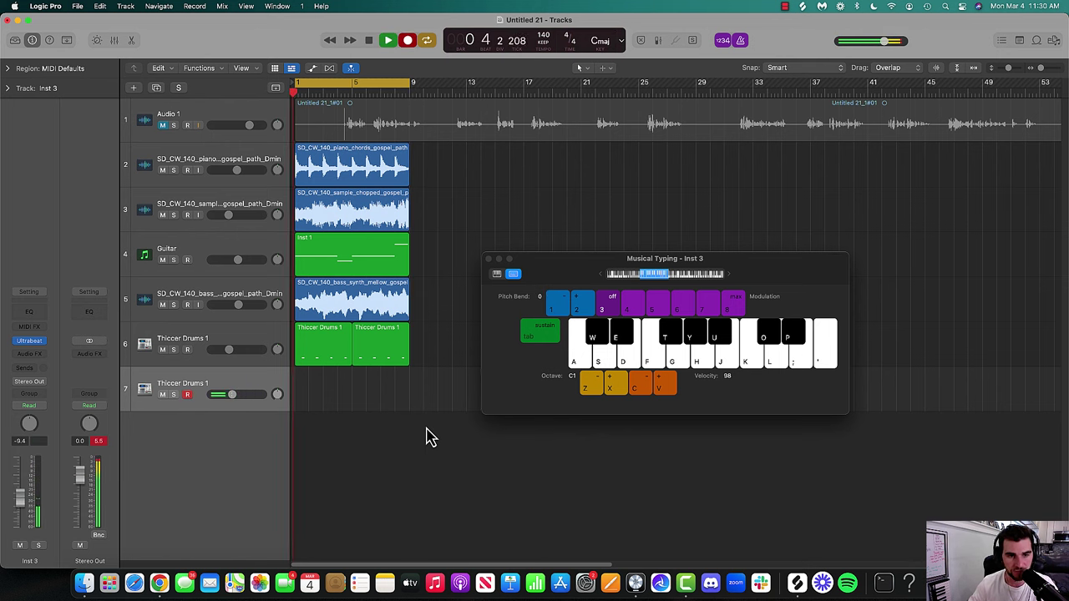
key(a)
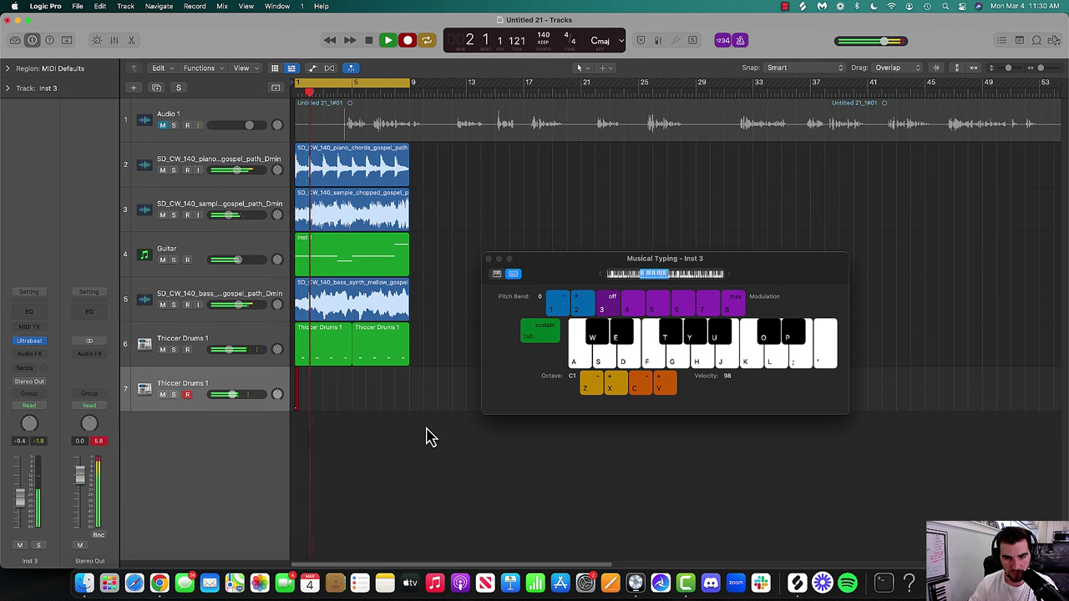
key(a)
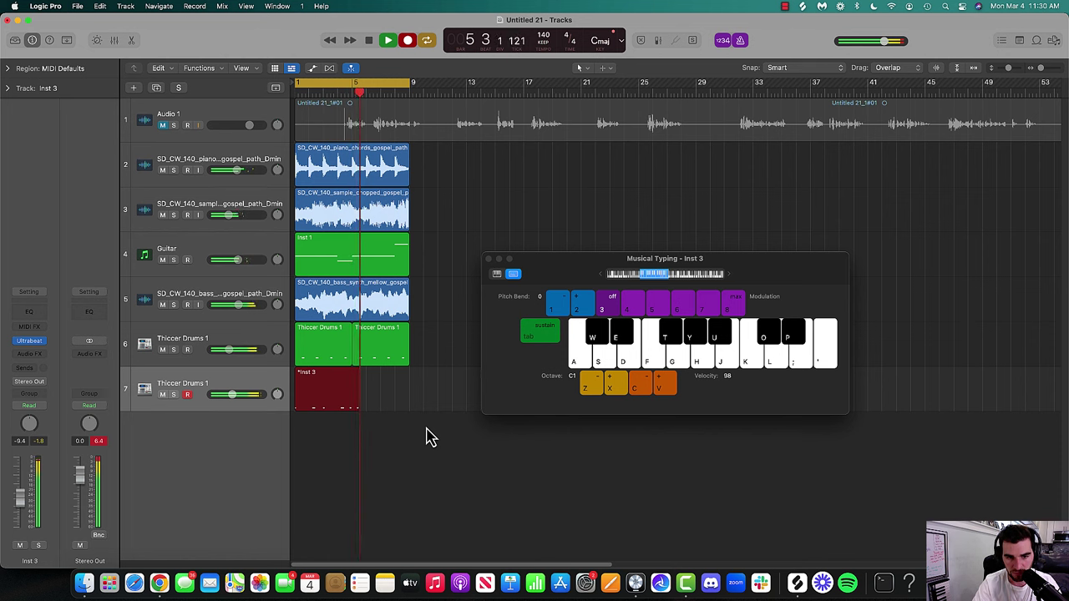
key(space)
key(Delete)
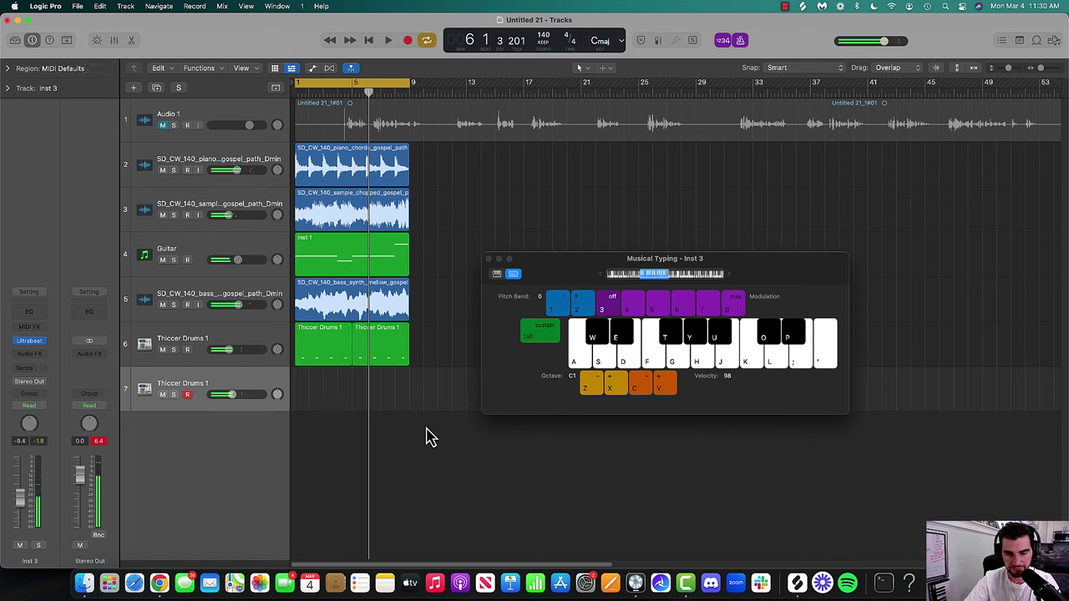
- Record a kick pattern with the Musical Typing keyboard on track 7 over bars 1 to 8
key(r)
key(a)
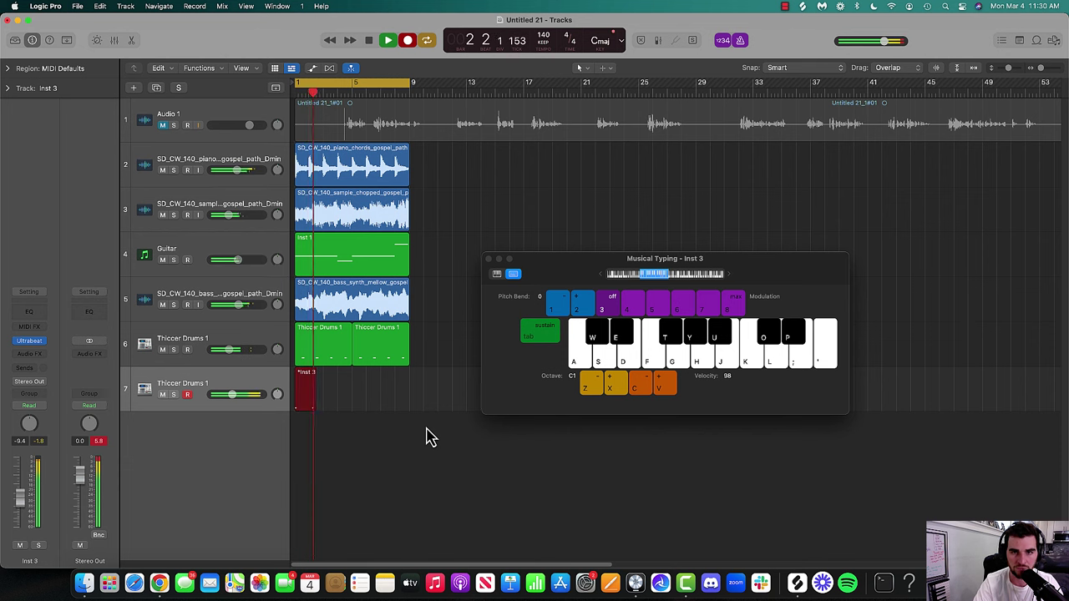
key(a)
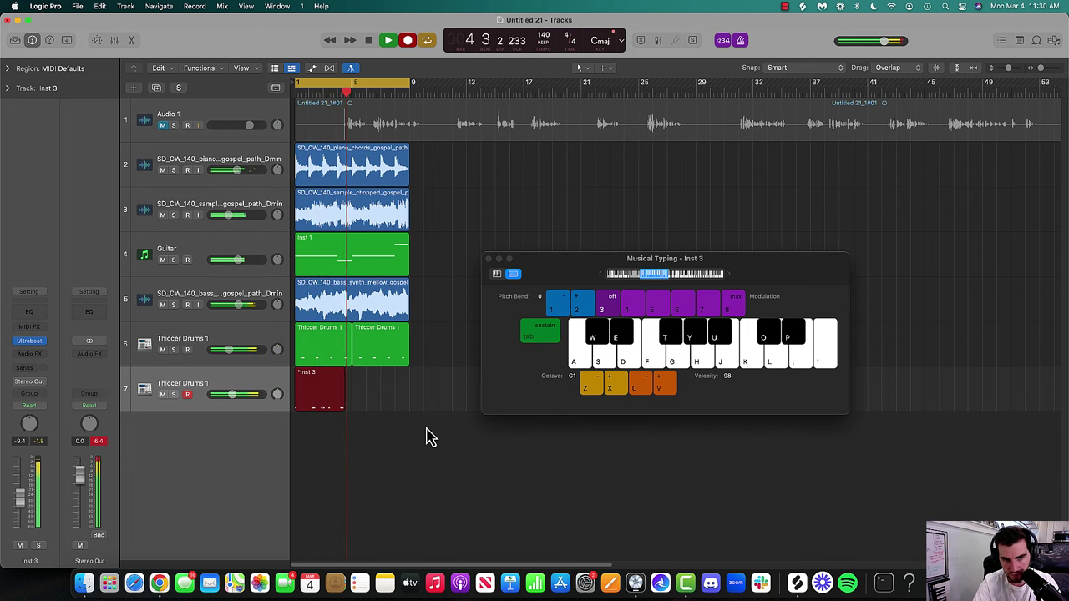
key(a)
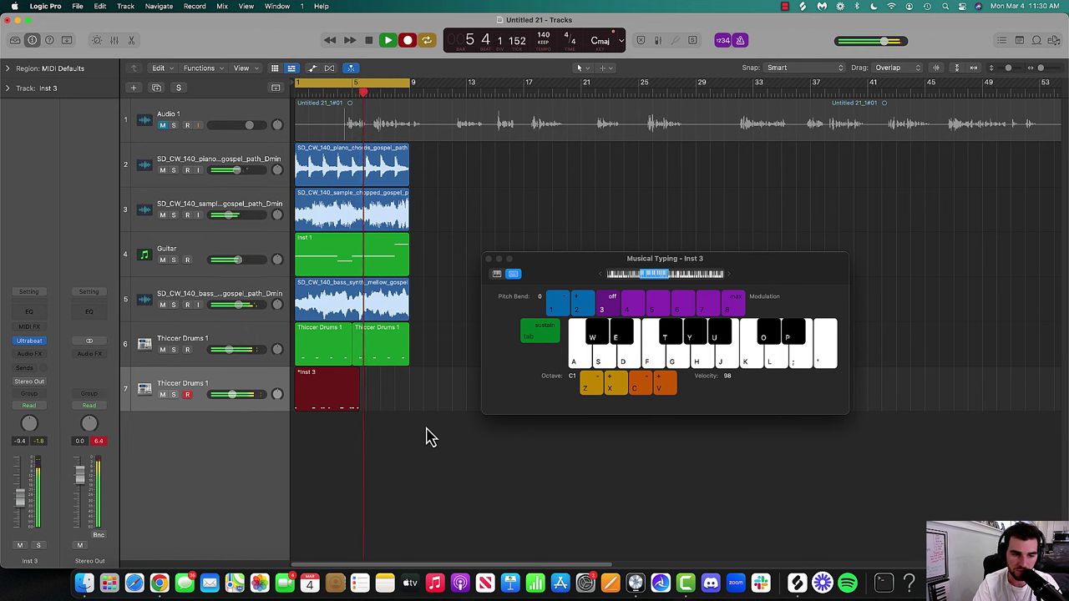
key(a)
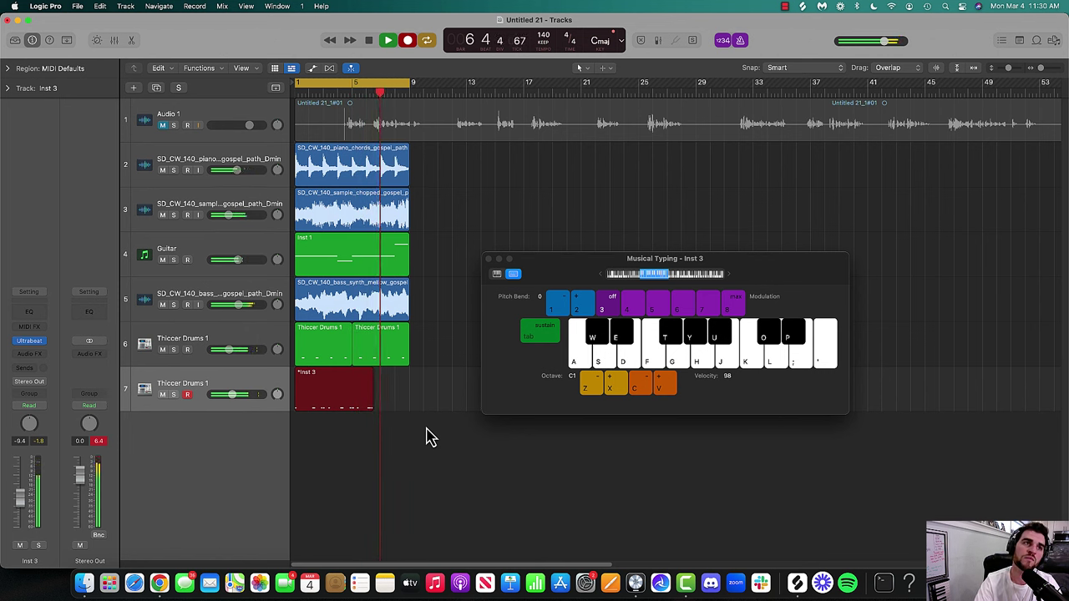
key(a)
key(a)
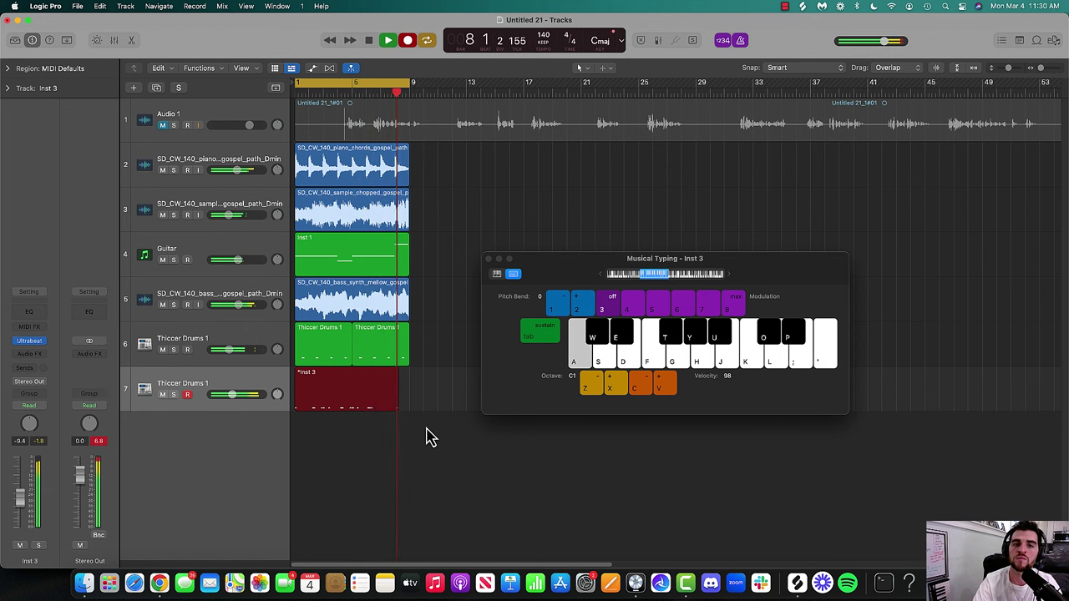
key(space)
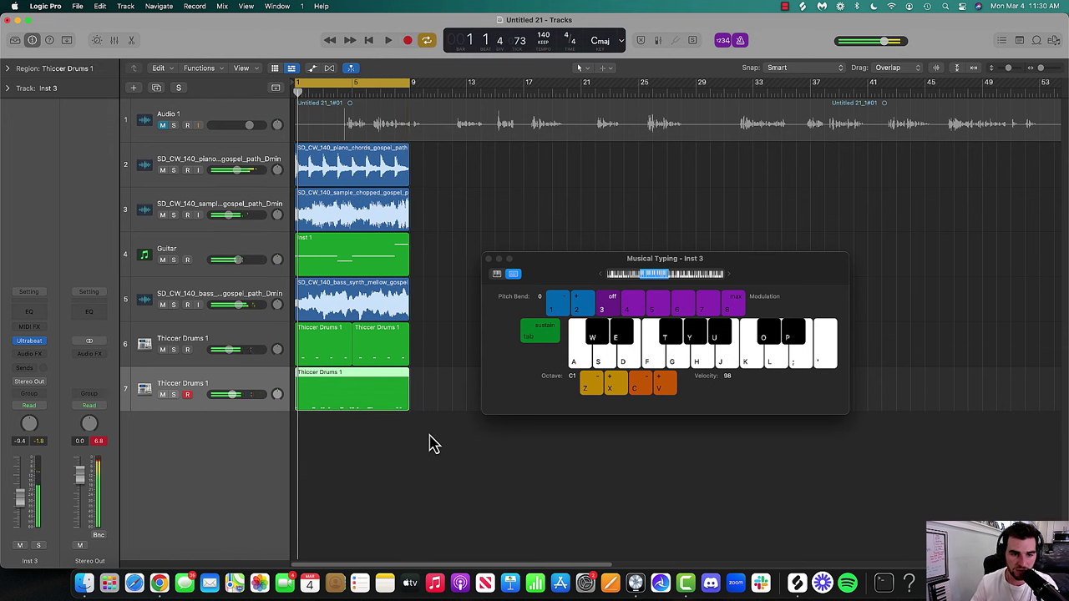
- Close the Musical Typing keyboard and duplicate the kick drum track while the loop plays
click(488, 260)
key(space)
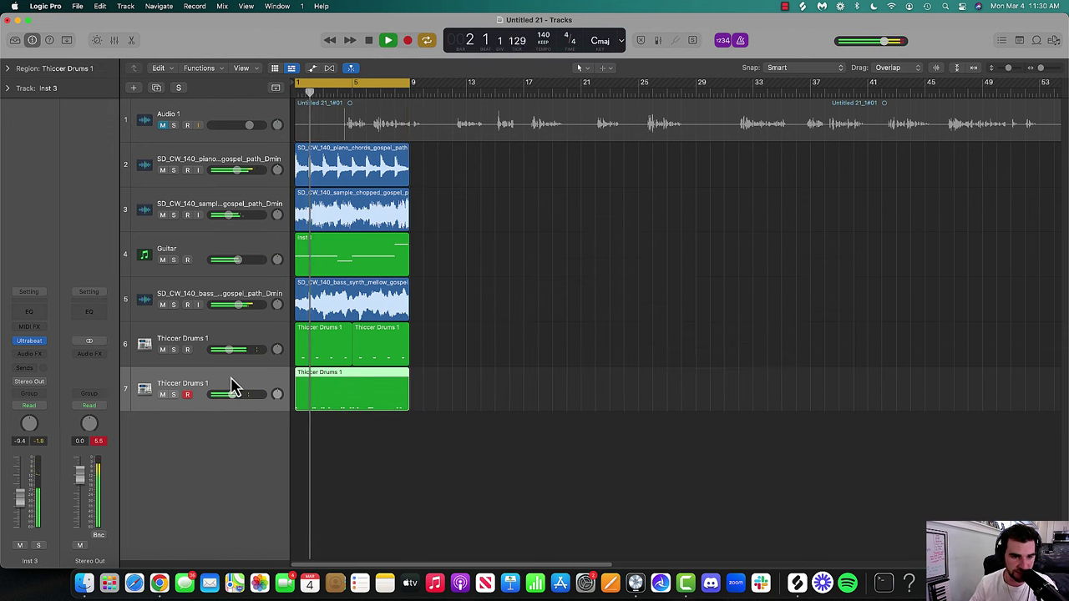
key(super+d)
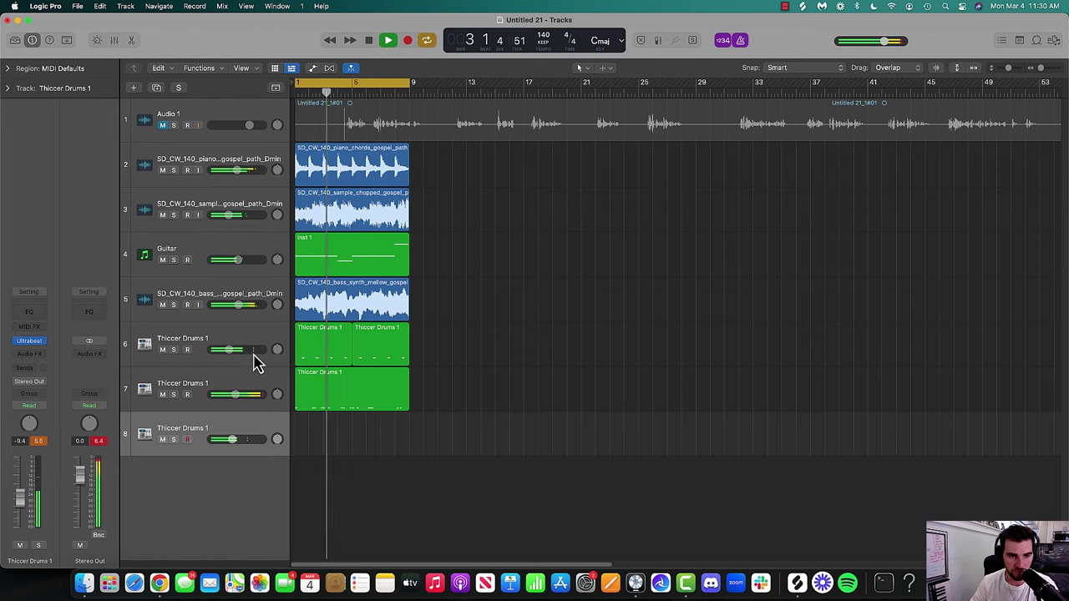
- Browse the Ultrabeat presets for the drum kit on track 8, close the instrument window and stop playback
click(30, 344)
click(422, 162)
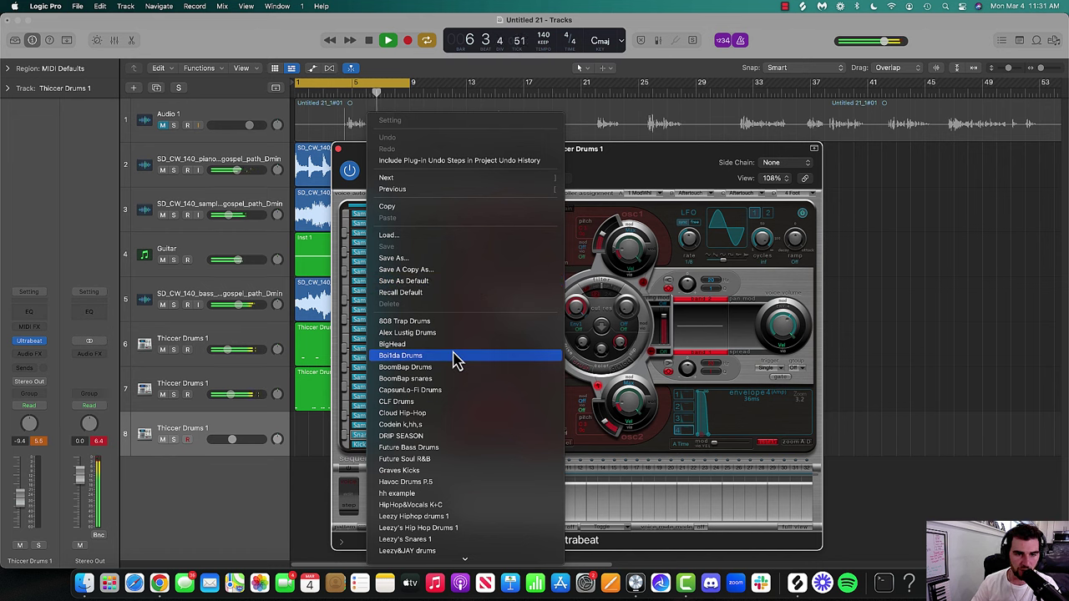
click(447, 366)
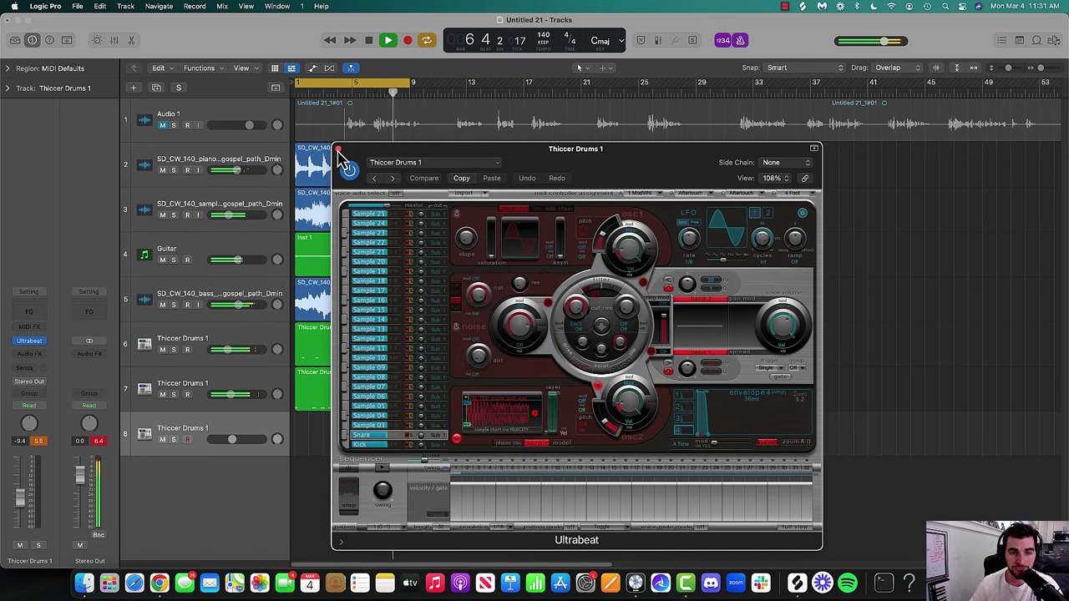
click(339, 151)
key(space)
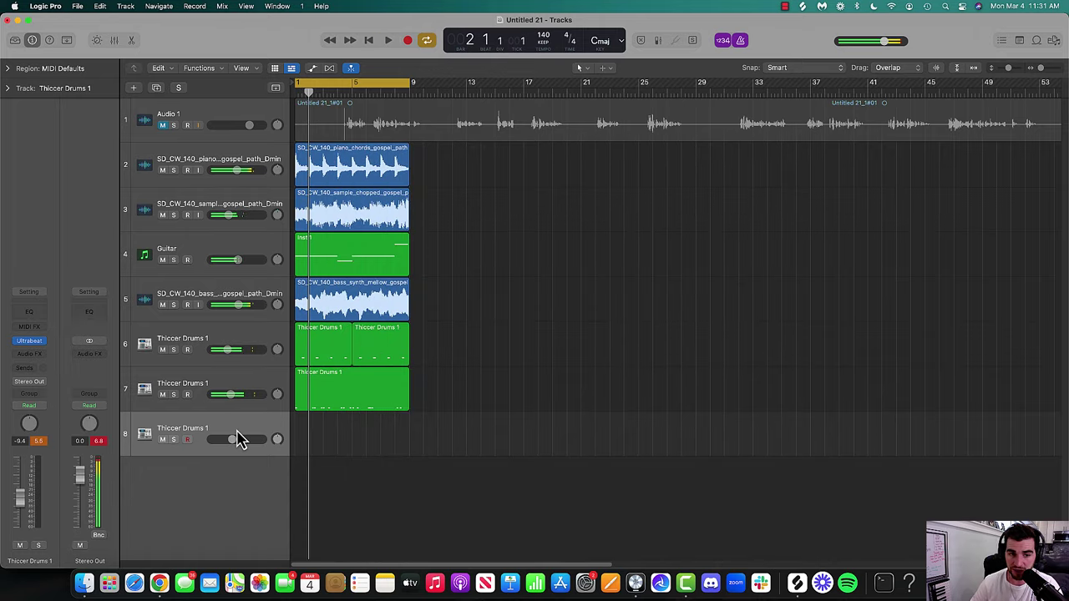
- Audition the kick and hi-hat on track 8 with Musical Typing and lower the track's volume to -18.5 dB
key(super+k)
key(a)
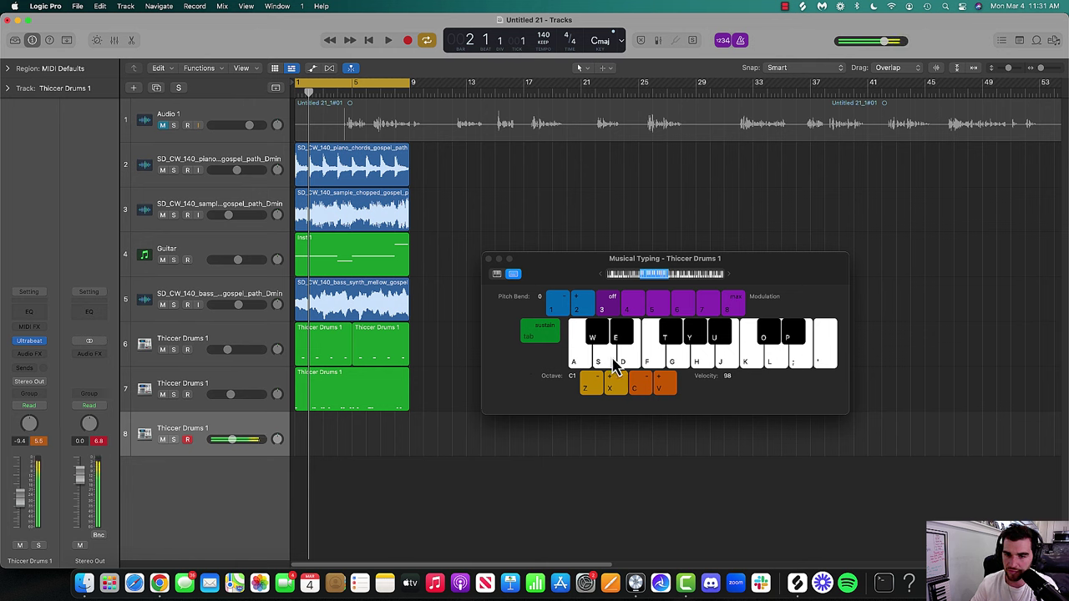
drag(232, 439, 222, 443)
key(y)
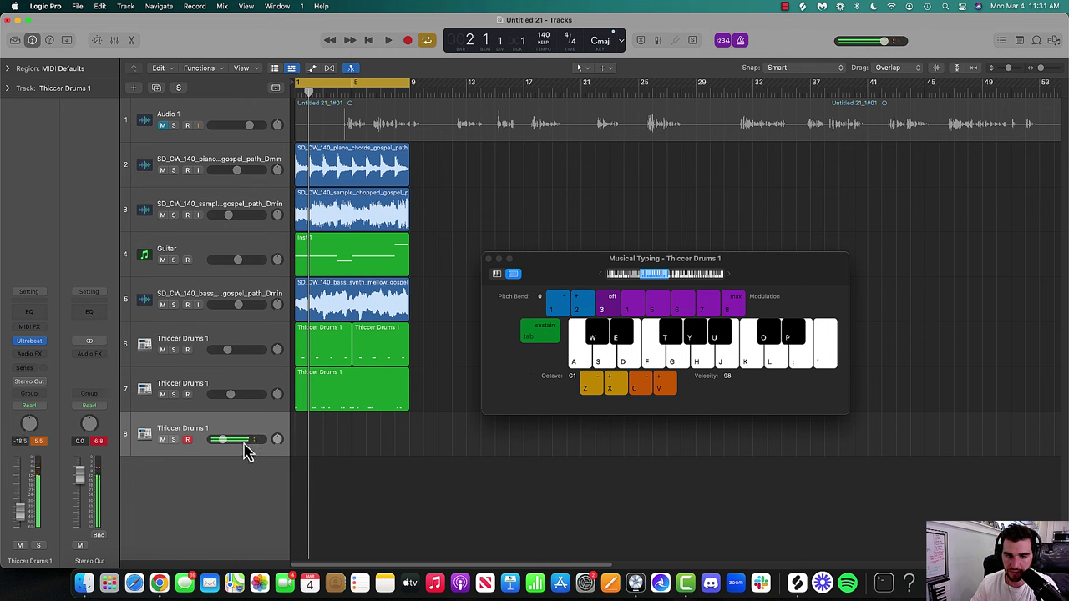
- Try the hi-hat sound of track 8 against the playing loop, returning to the start of the song
key(space)
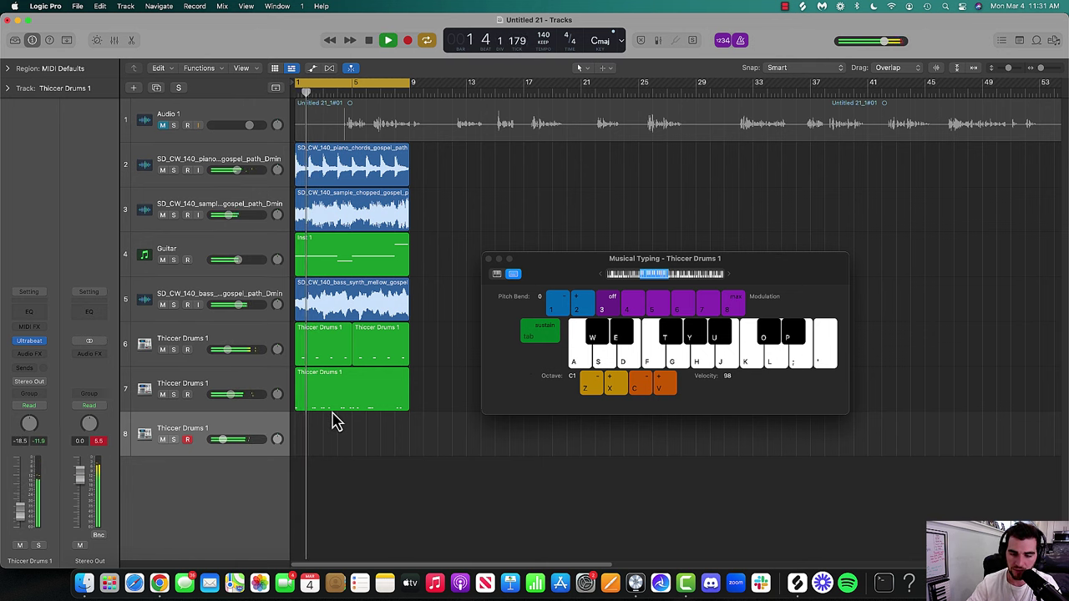
key(y)
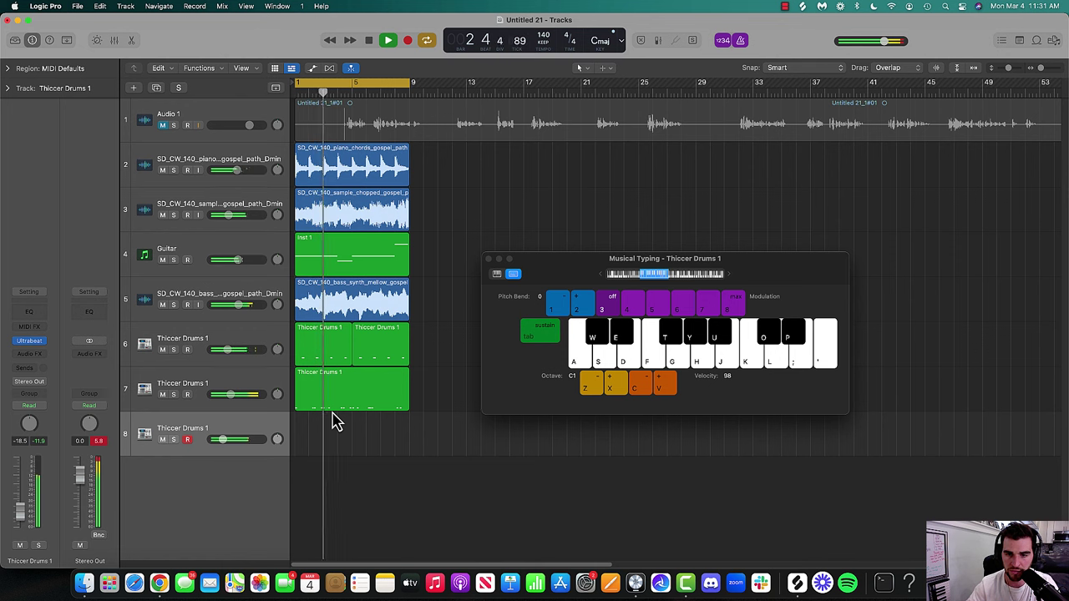
key(y)
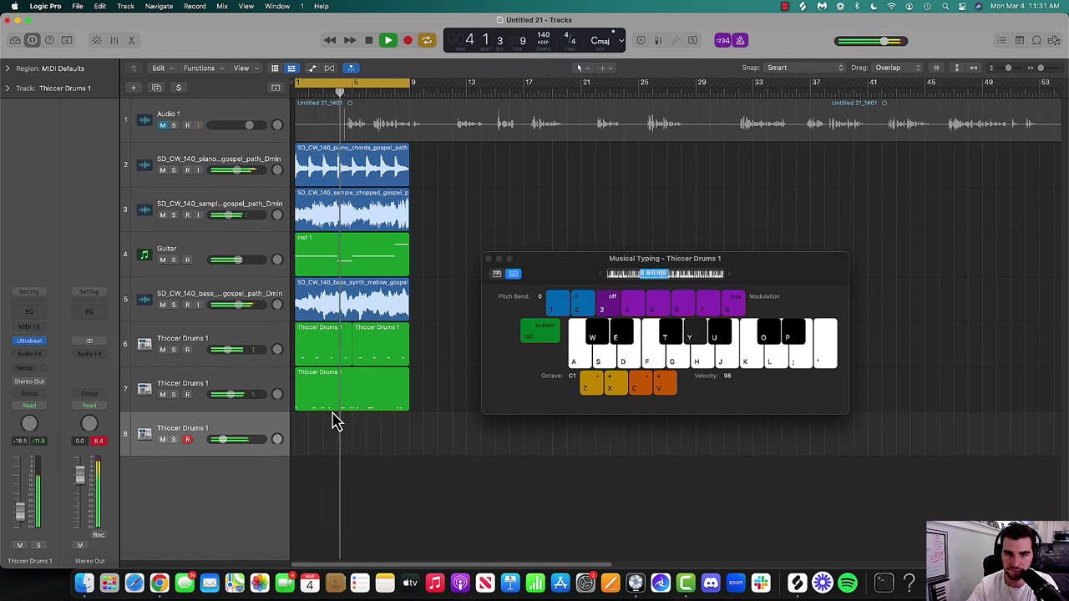
key(Return)
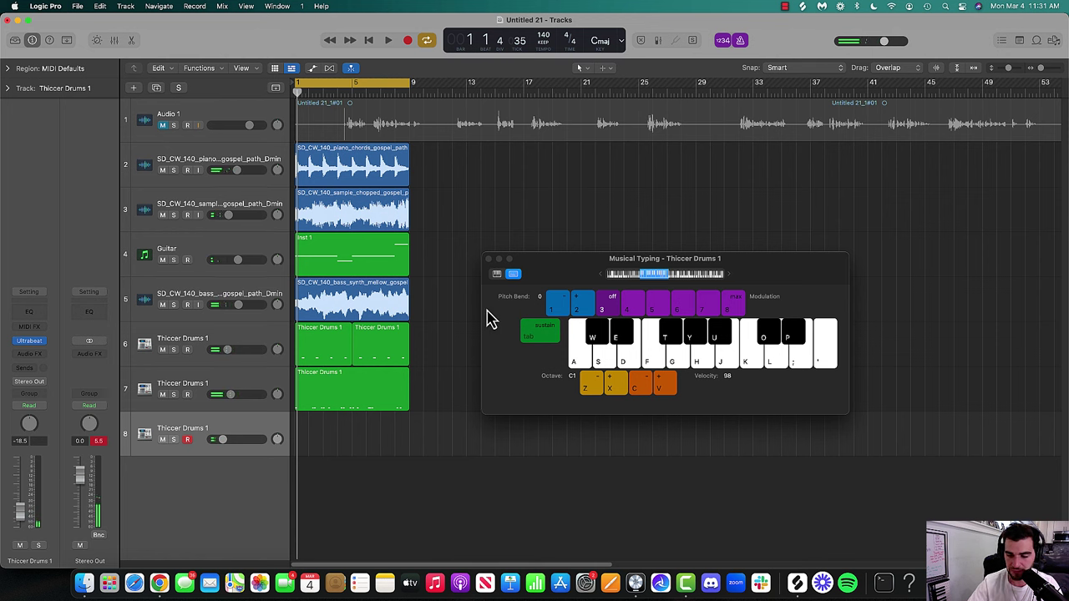
- Show the Piano Roll editor below the tracks and close the Musical Typing keyboard
click(131, 40)
click(489, 259)
scroll(467, 253, down, 1)
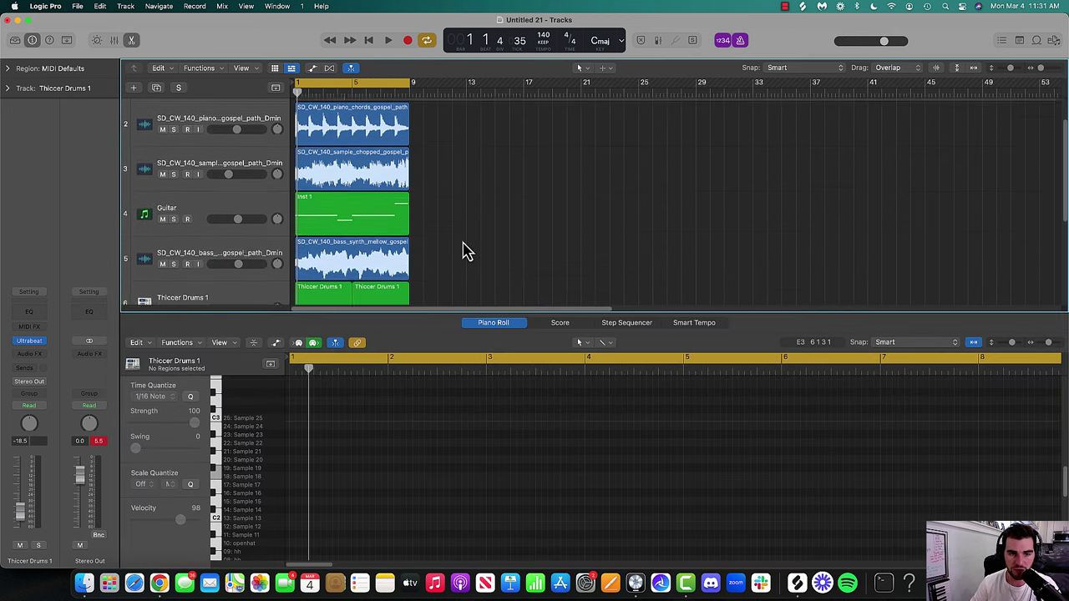
scroll(465, 252, down, 3)
- Assign the Pencil Tool as the secondary tool in the tracks area
click(602, 67)
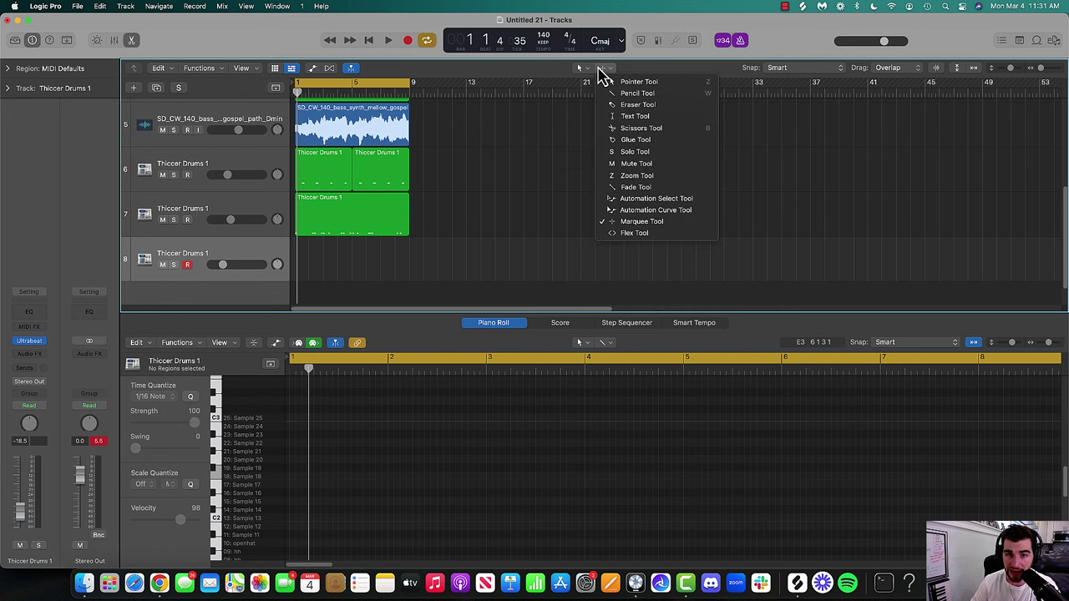
click(639, 93)
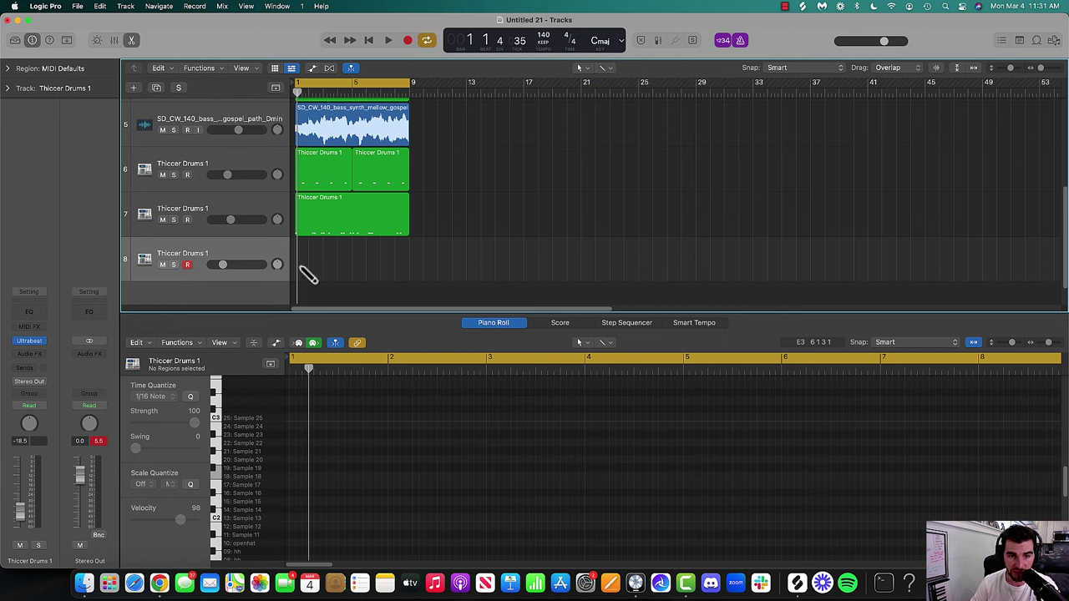
click(603, 69)
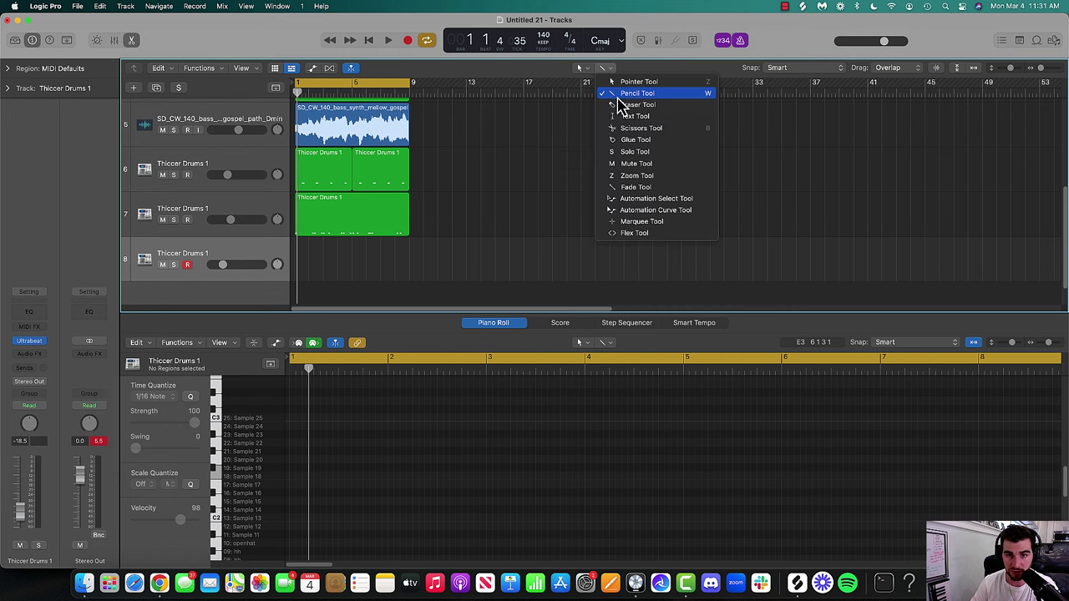
click(634, 91)
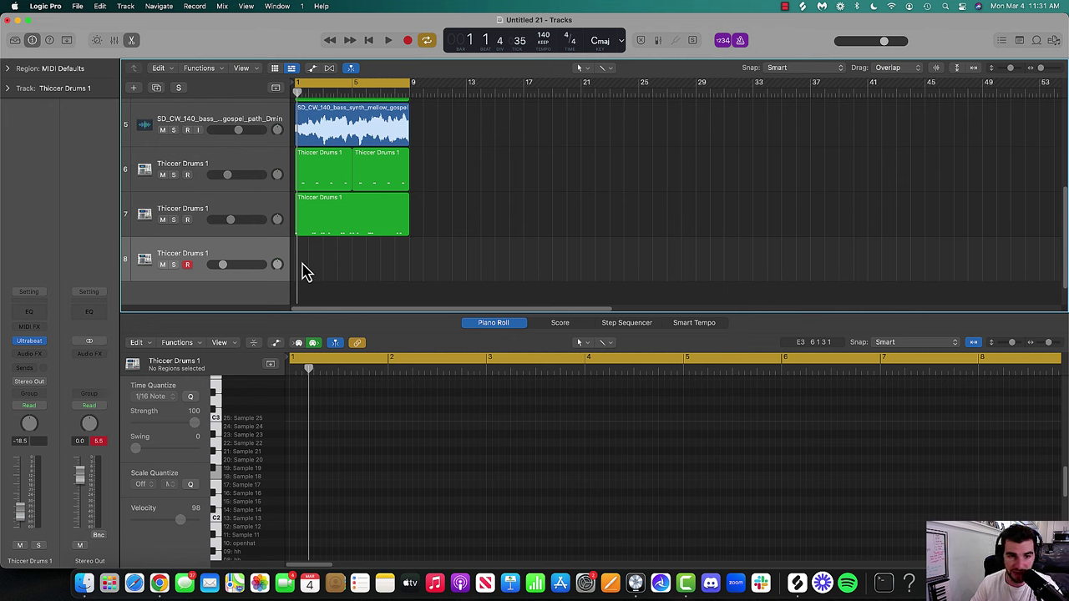
- Draw eight consecutive empty one-bar regions on track 8, covering bars 1 to 8
click(303, 266)
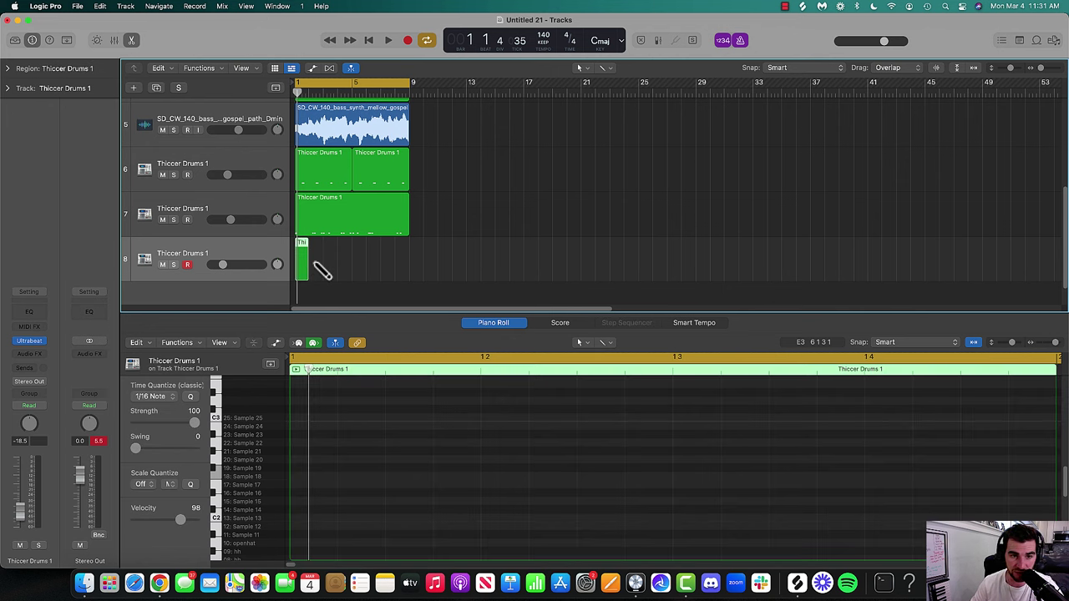
click(317, 266)
click(331, 265)
click(345, 266)
click(360, 266)
click(374, 266)
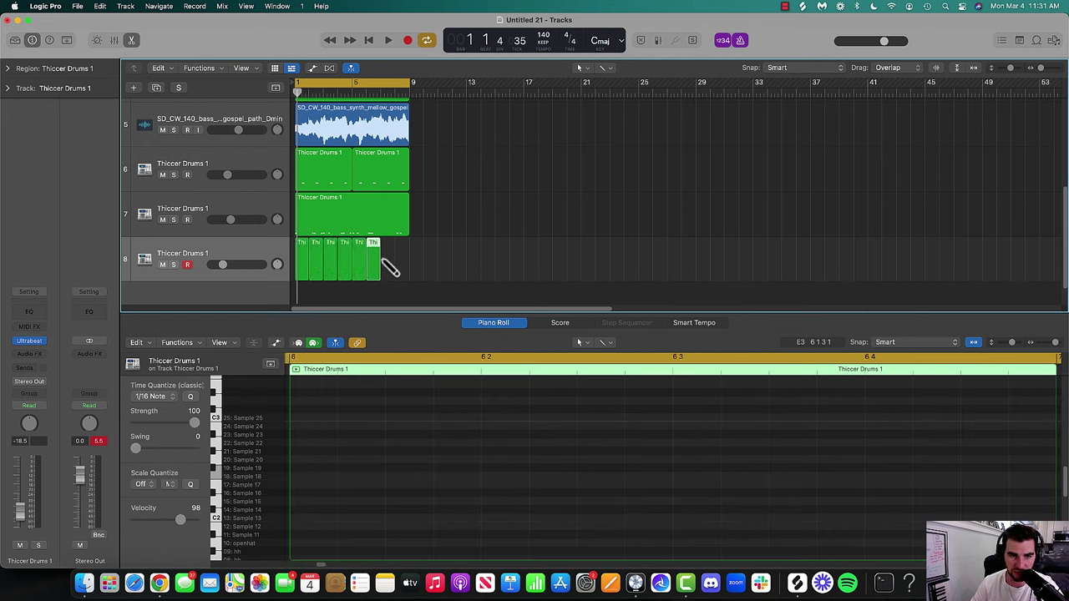
click(387, 266)
click(402, 266)
- Join all eight one-bar regions on track 8 into a single region
drag(501, 255, 276, 245)
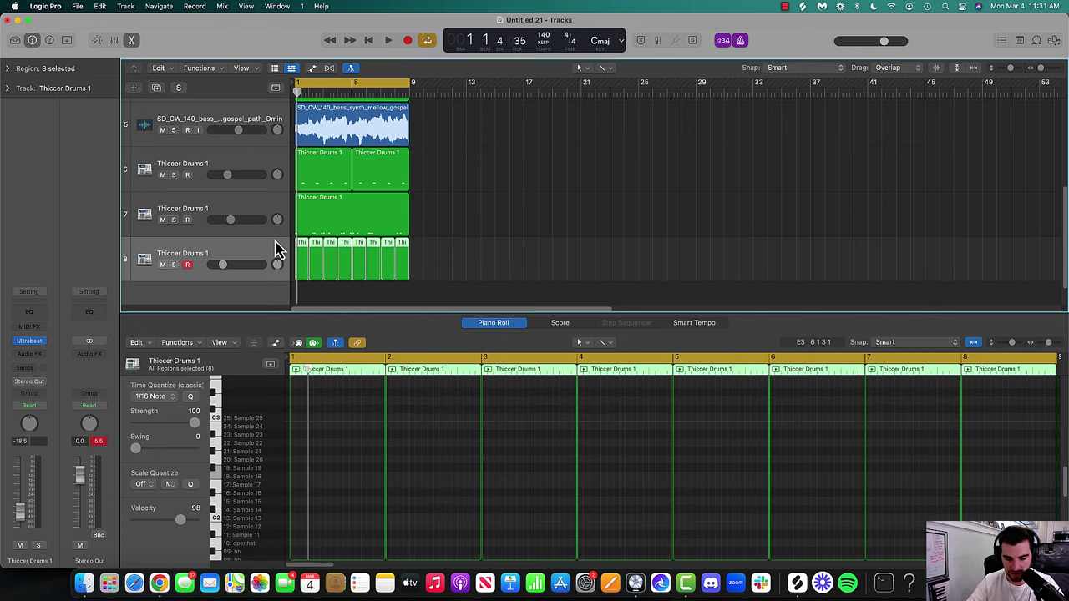
key(super+j)
click(409, 289)
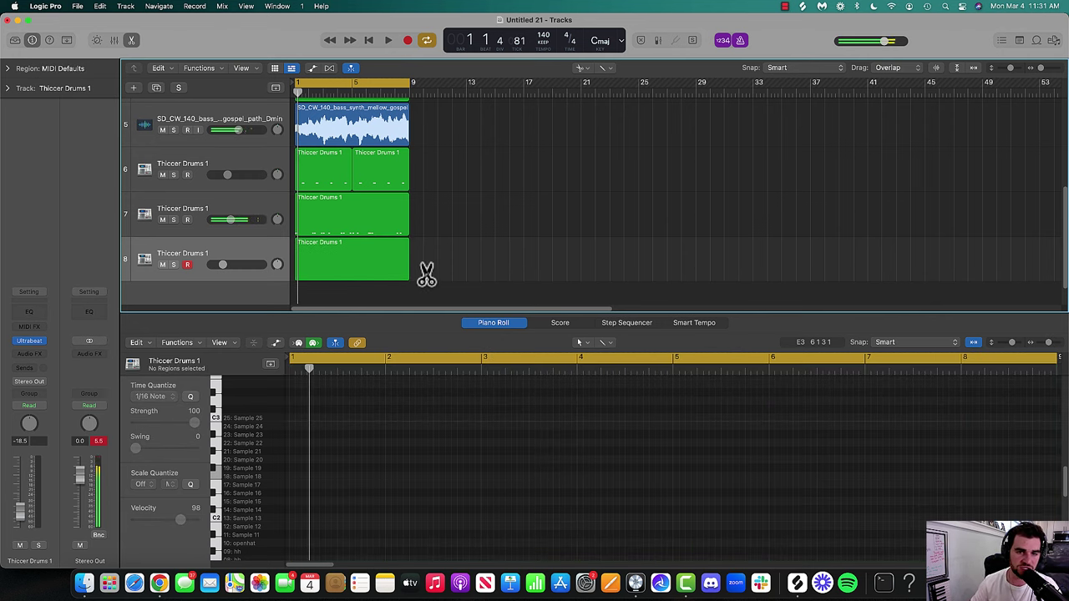
- Switch the primary tool in the tracks area to the Pencil Tool
key(t)
key(t)
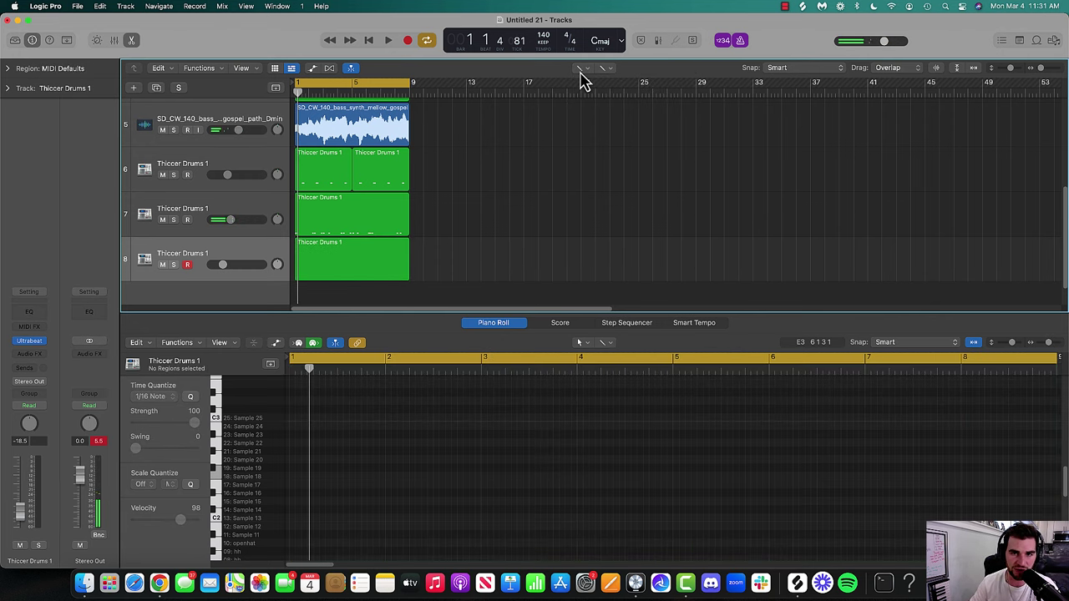
- Switch the primary tool in the tracks area back to the Pointer Tool and select the eight-bar region on track 8
key(t)
key(t)
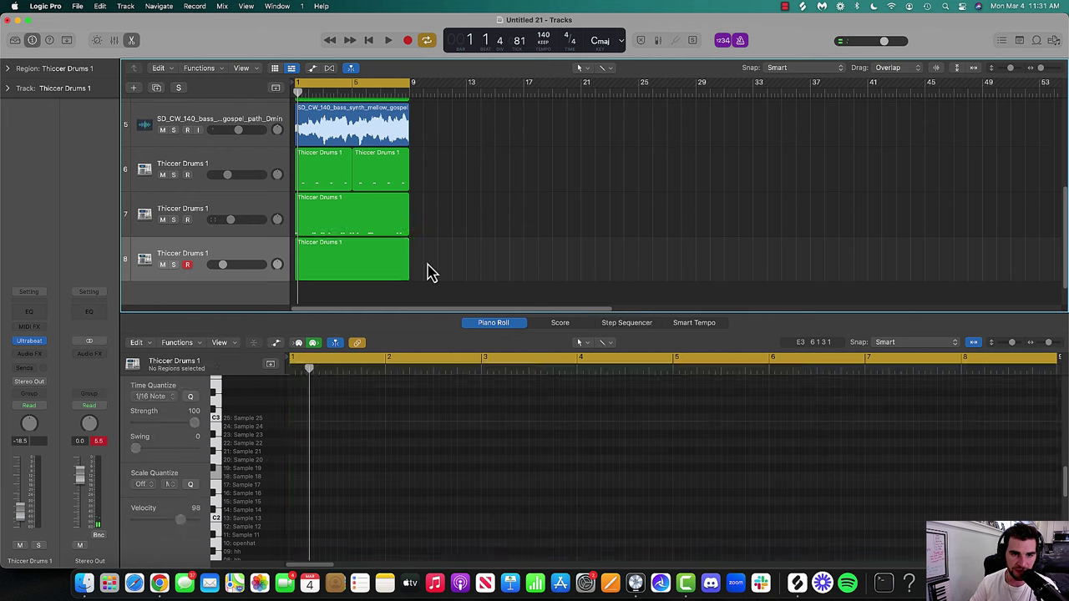
click(358, 266)
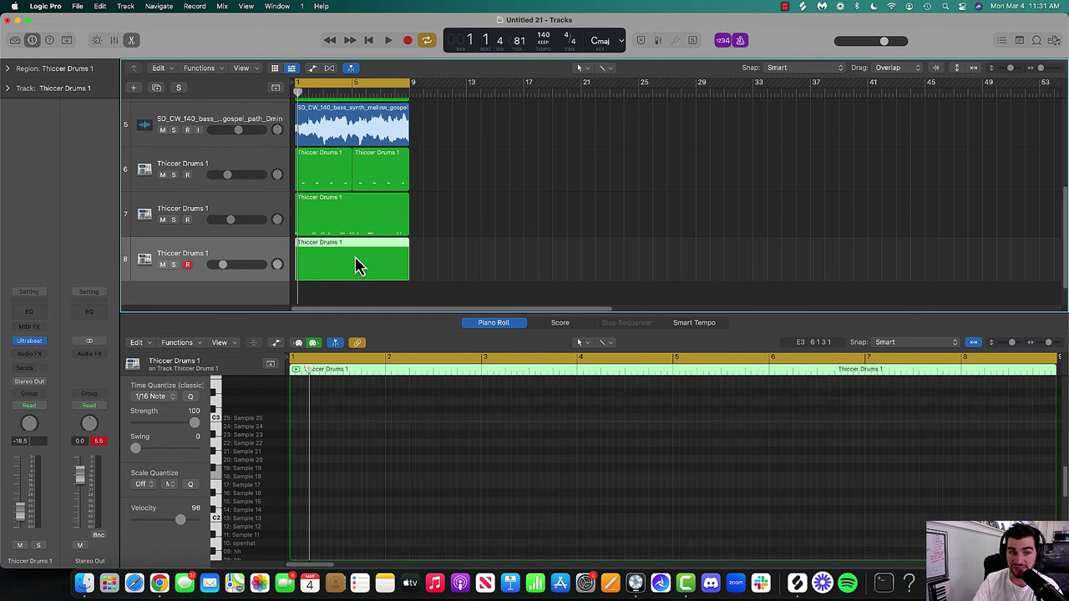
- Audition the hi-hat sound in the Piano Roll and assign the Brush Tool as the editor's secondary tool
scroll(263, 444, down, 2)
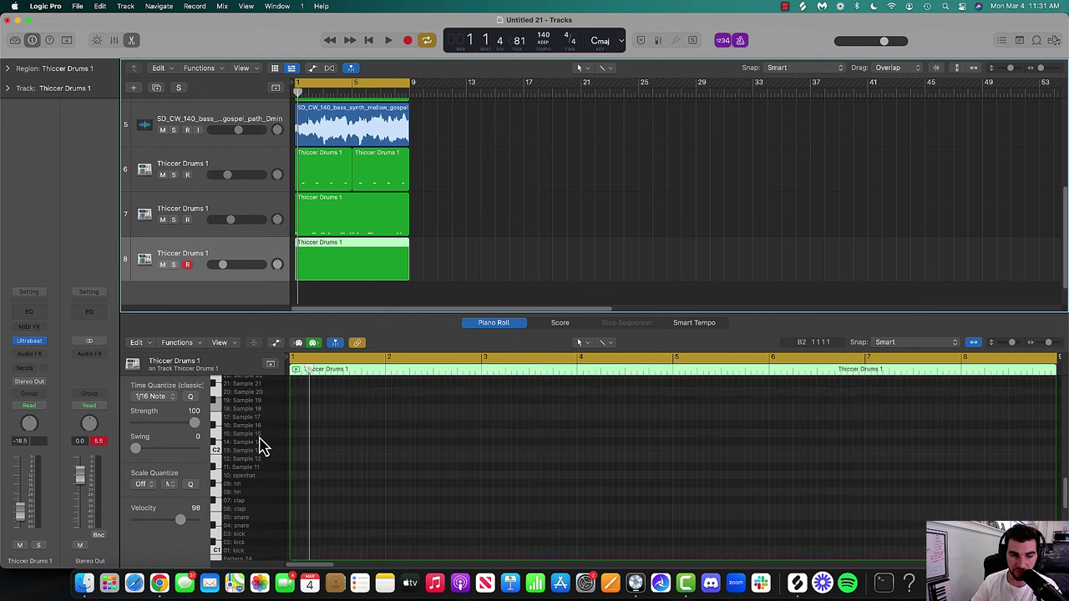
click(219, 500)
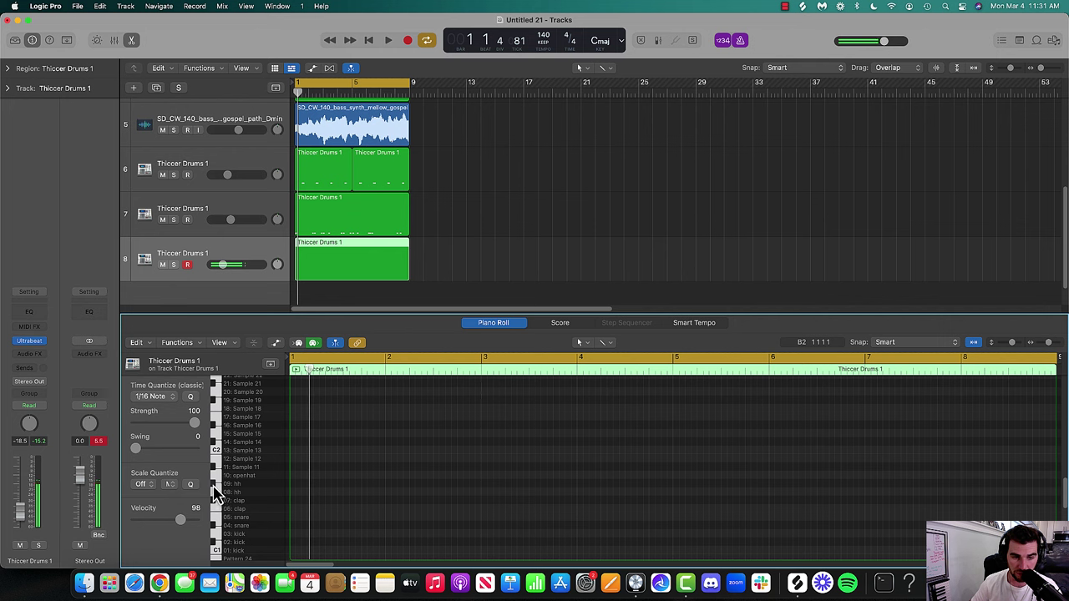
click(603, 343)
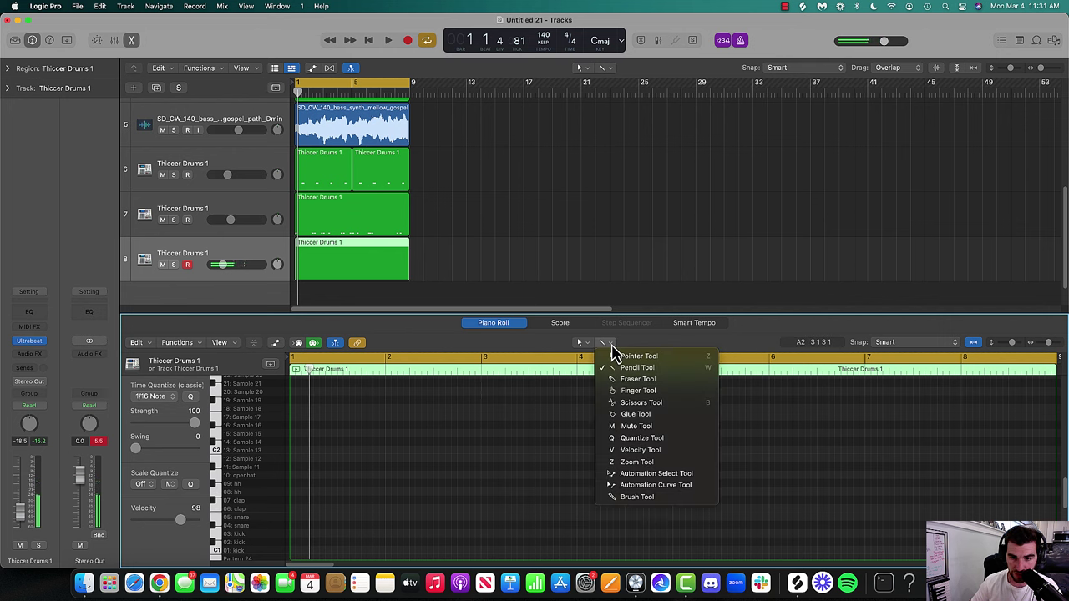
click(637, 497)
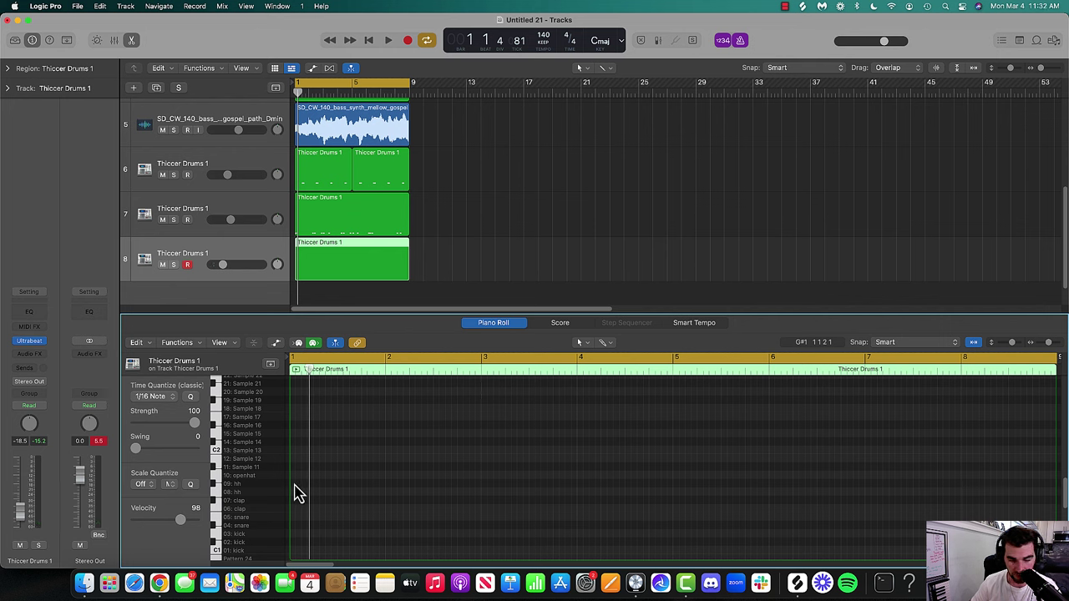
- Set the time quantize to 1/8 Note, paint hi-hat notes on the 09: hh row across bars 1 to 3, and play them back
mouse_move(292, 485)
mouse_down()
mouse_move(389, 489)
mouse_move(309, 473)
mouse_move(301, 458)
mouse_up()
key(space)
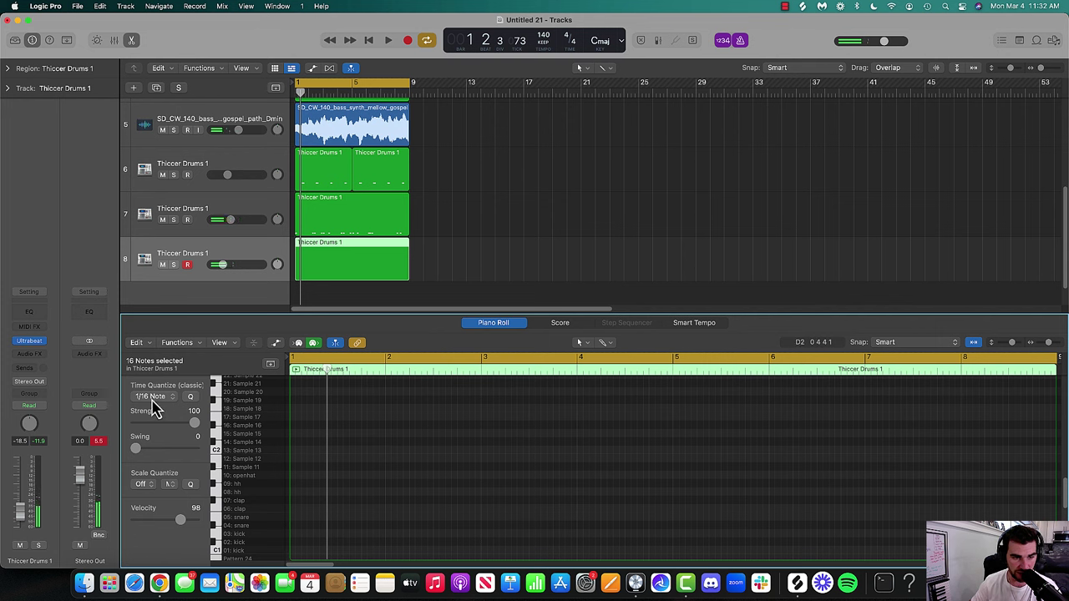
click(155, 397)
click(157, 386)
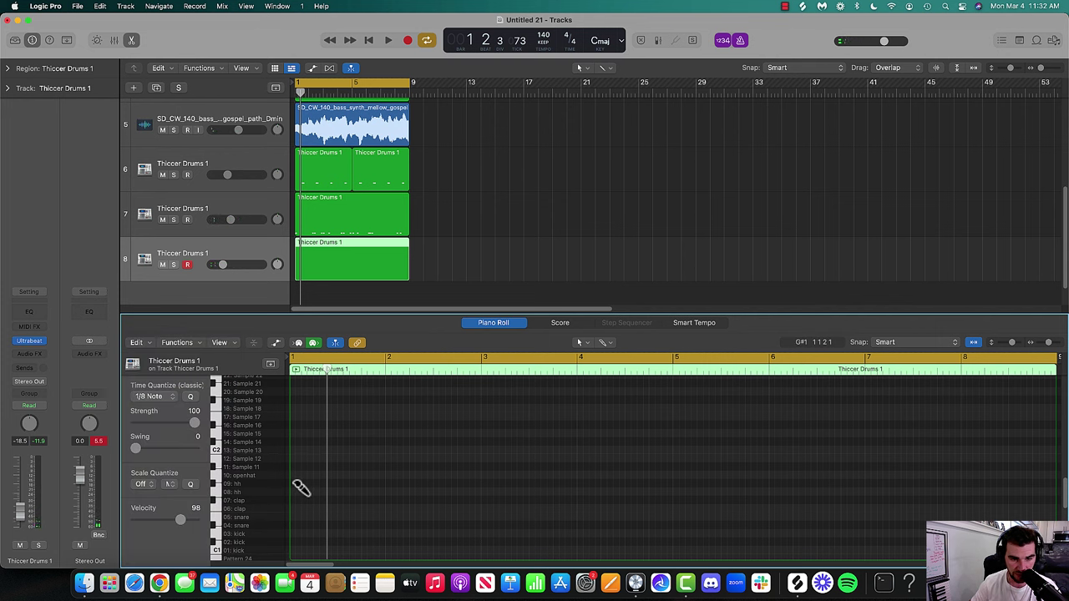
drag(299, 488, 574, 490)
key(space)
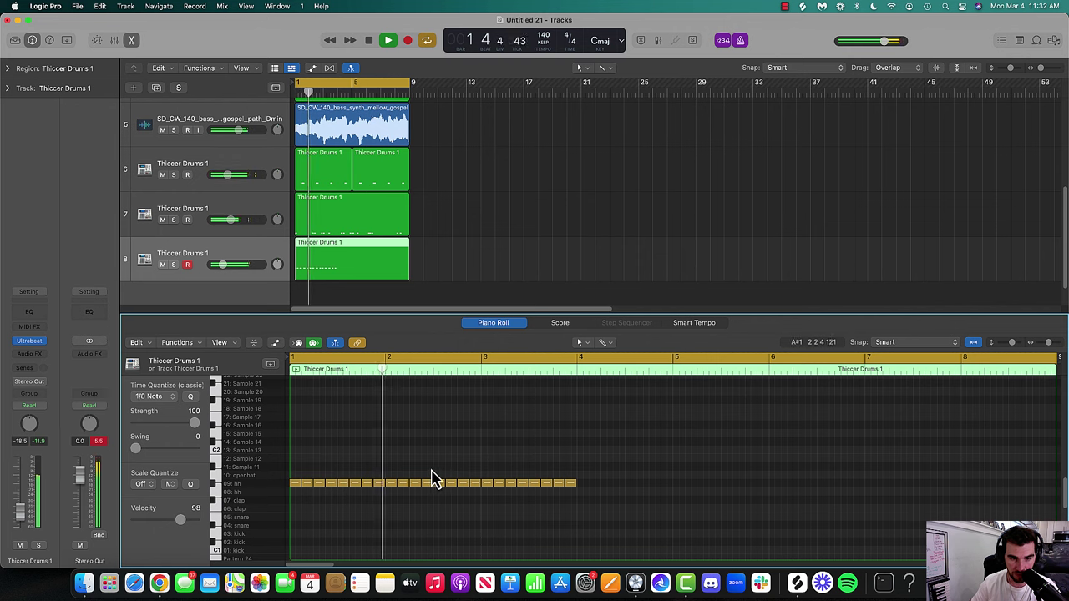
key(space)
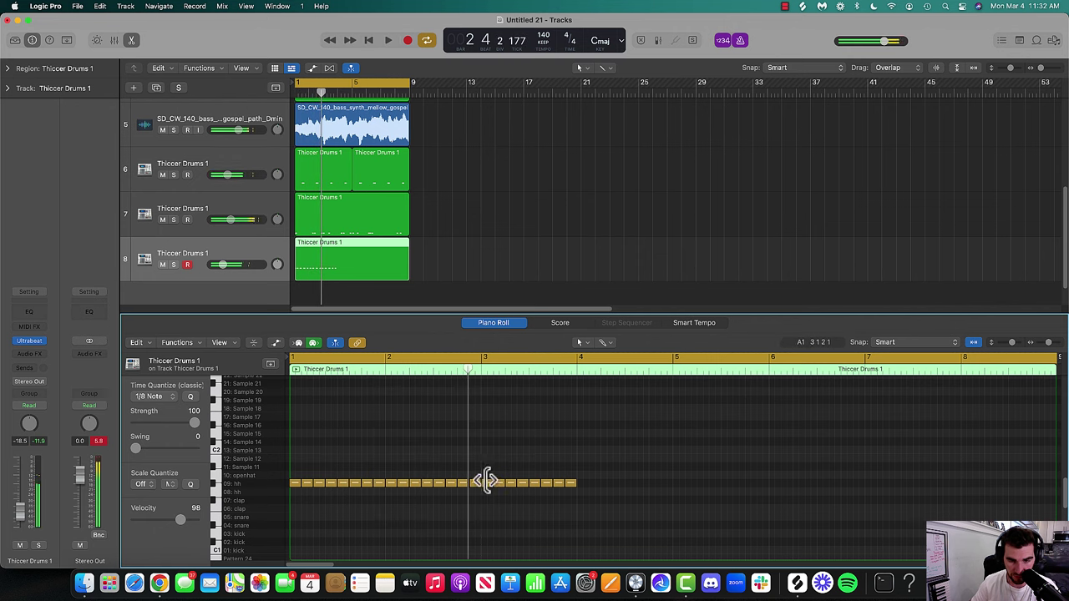
- Replace the last eighth-note hi-hat of bar 2 with notes painted at 1/16 Note quantize and play back the roll
click(477, 484)
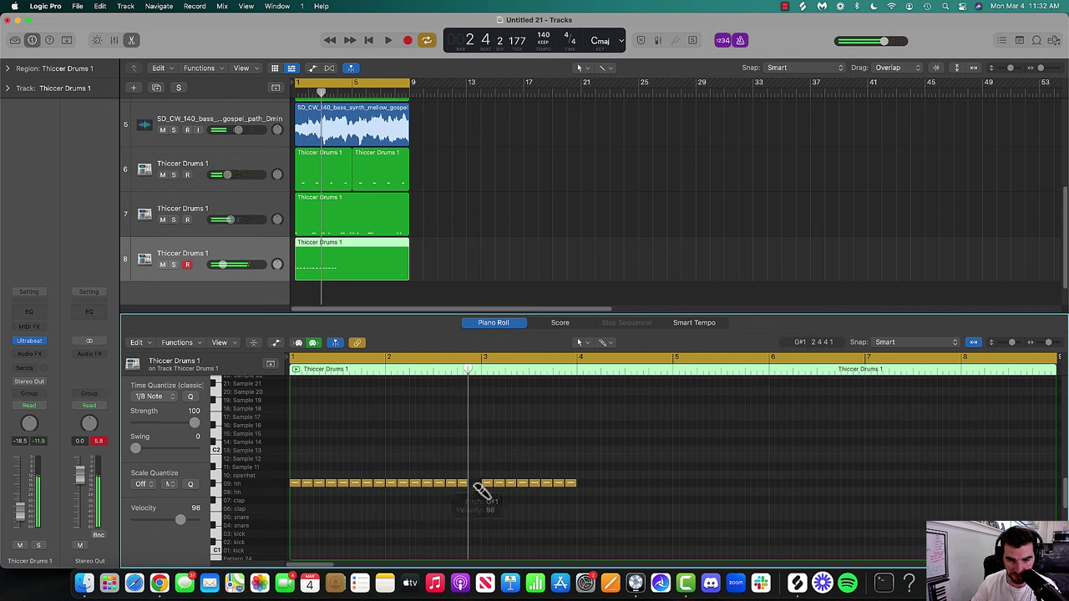
click(153, 397)
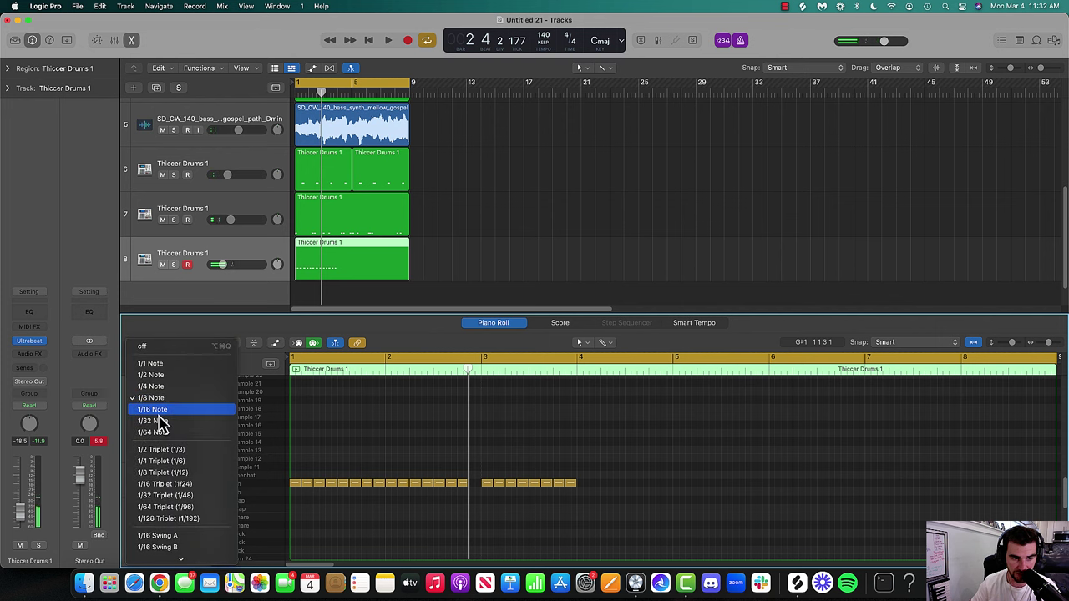
click(160, 425)
click(154, 397)
click(150, 387)
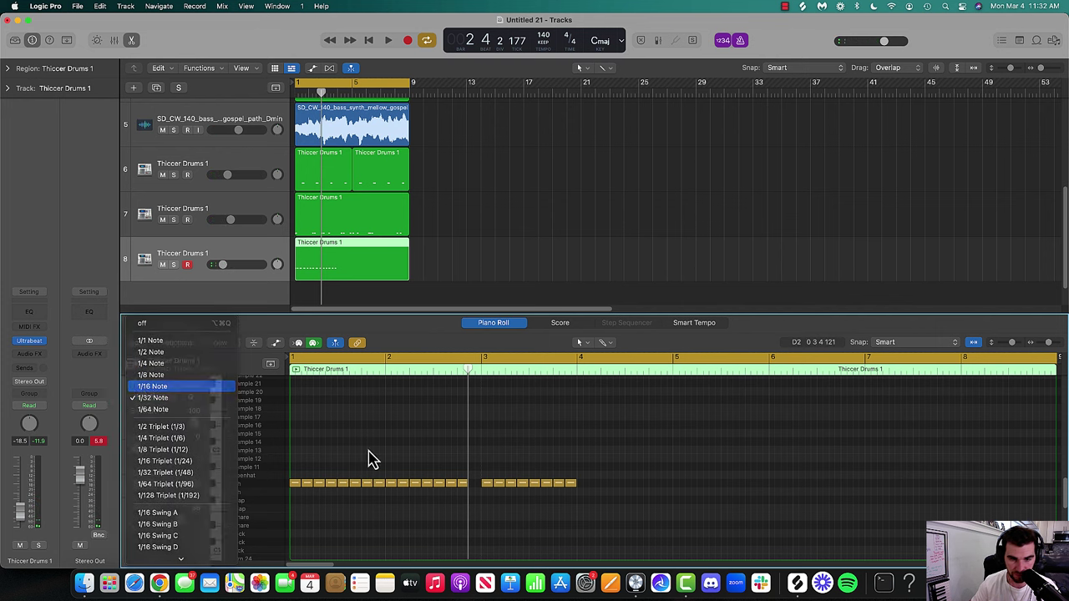
click(476, 485)
key(space)
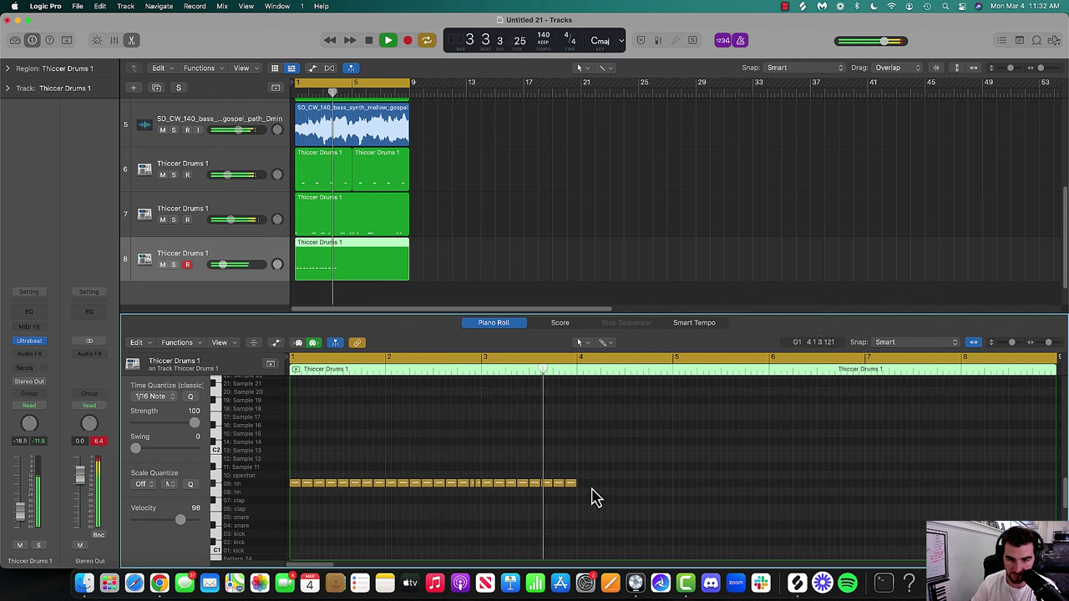
key(space)
- Set the time quantize to 1/32 Note, paint four hi-hat notes at the start of bar 4, and play back the roll
click(150, 396)
click(158, 420)
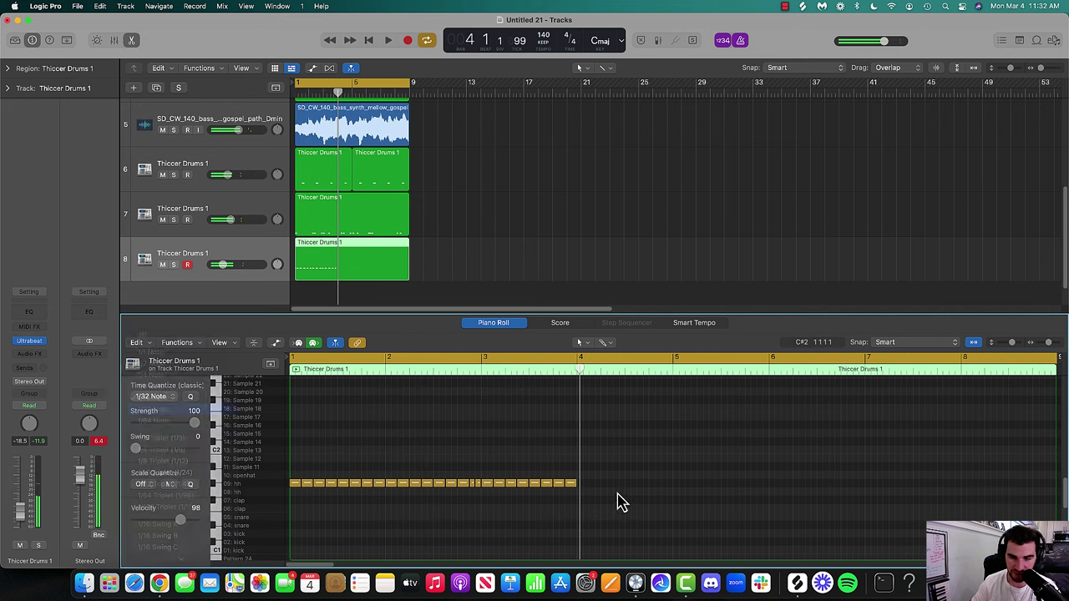
click(582, 483)
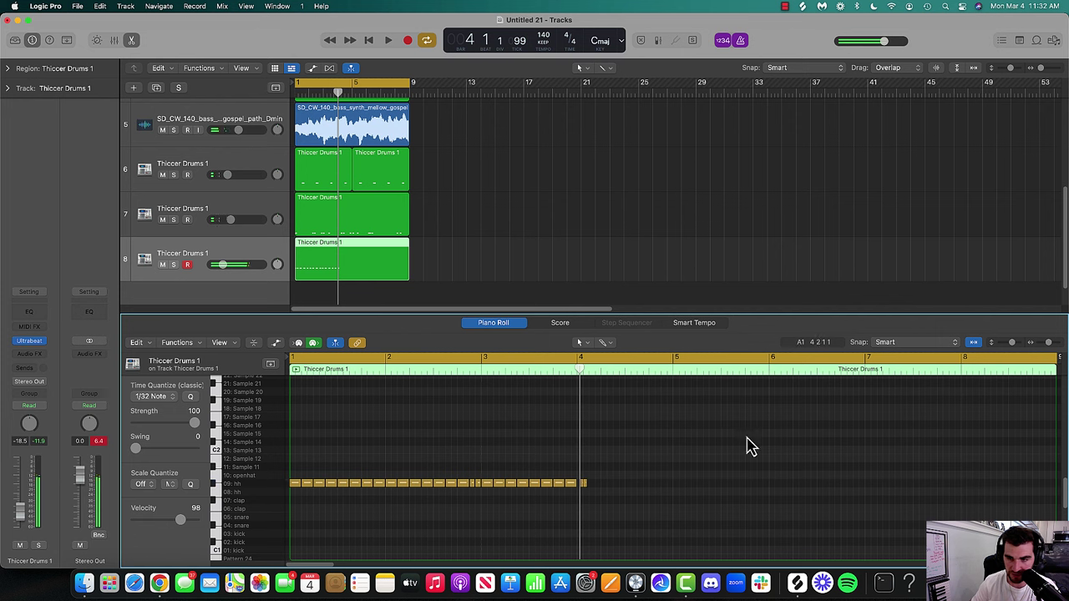
drag(1049, 344, 1055, 344)
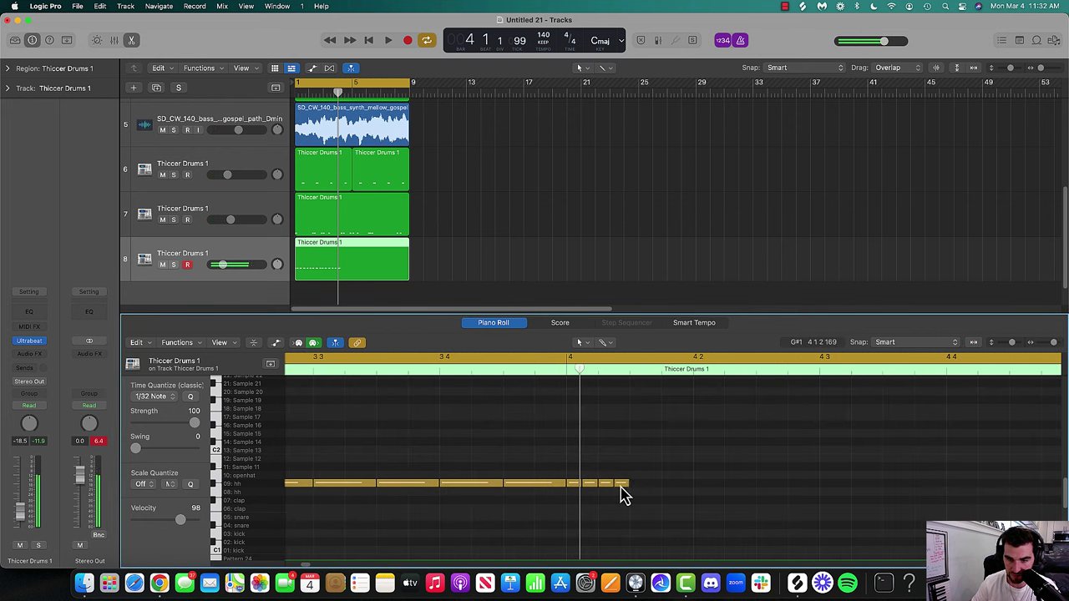
key(space)
drag(1057, 346, 1040, 346)
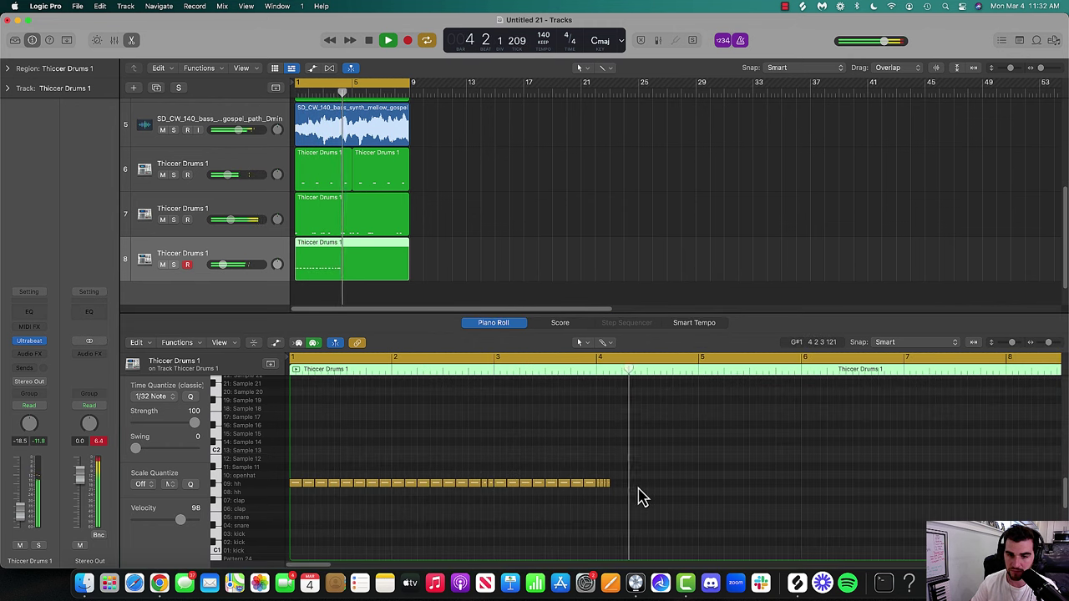
key(space)
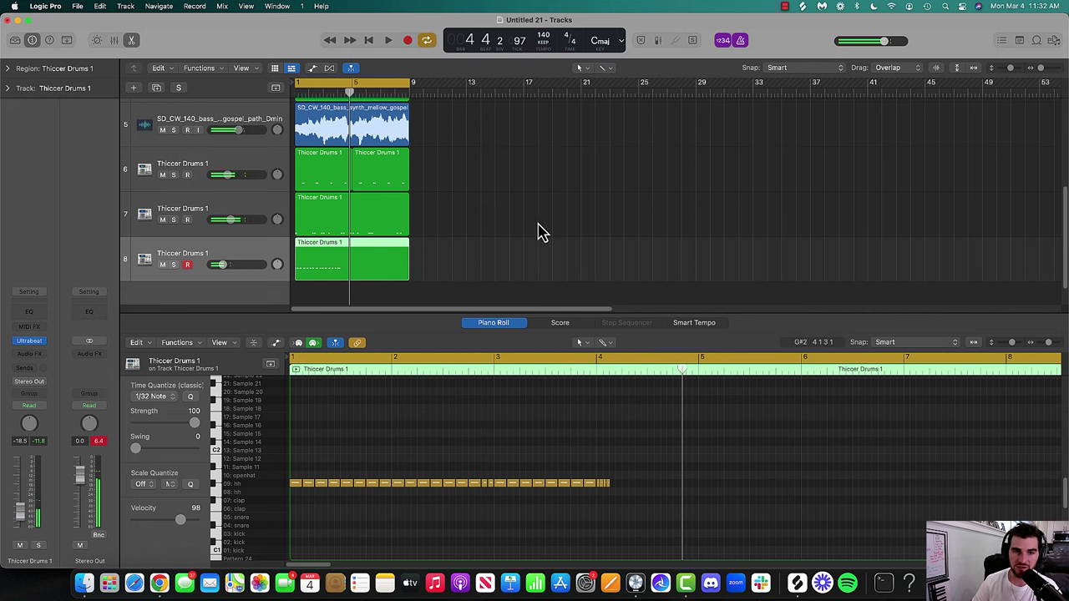
- Delete the hi-hat region from track 8 and open the Note Repeat settings
click(131, 40)
click(332, 428)
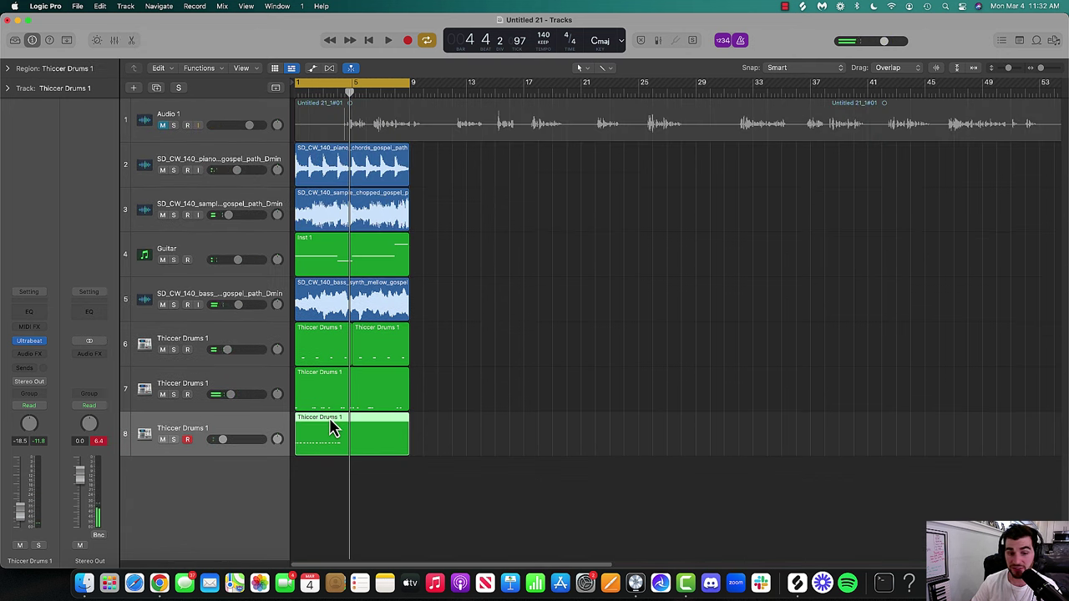
key(Delete)
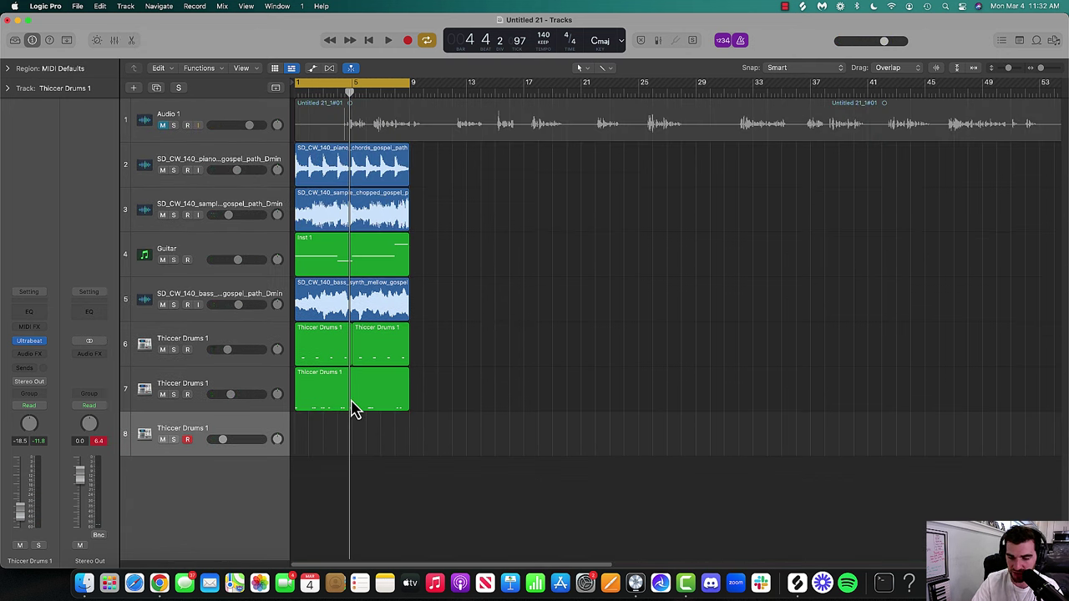
key(alt+n)
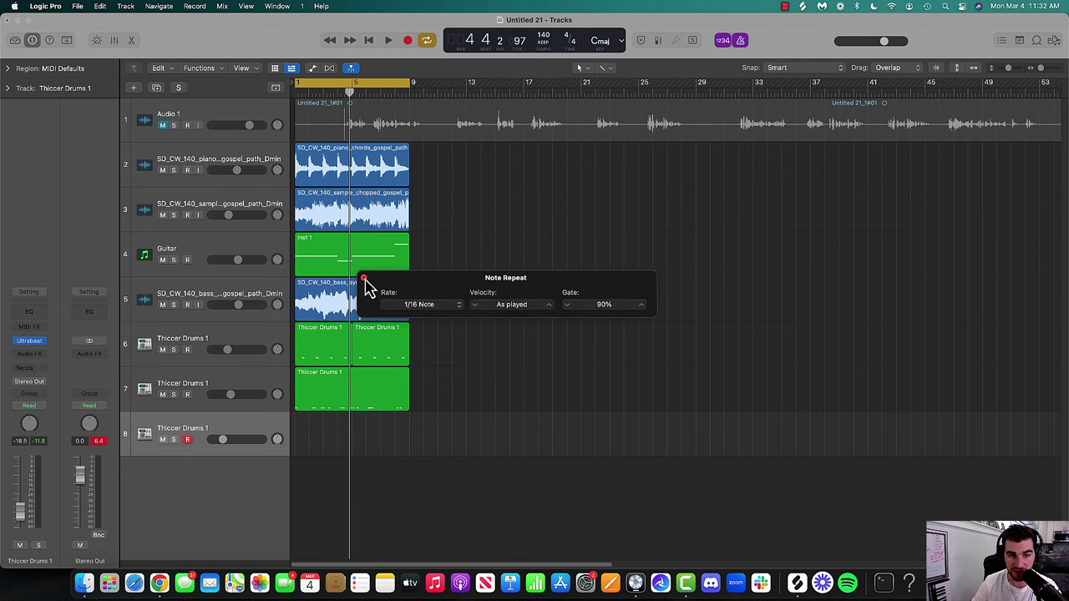
click(50, 6)
mouse_move(67, 42)
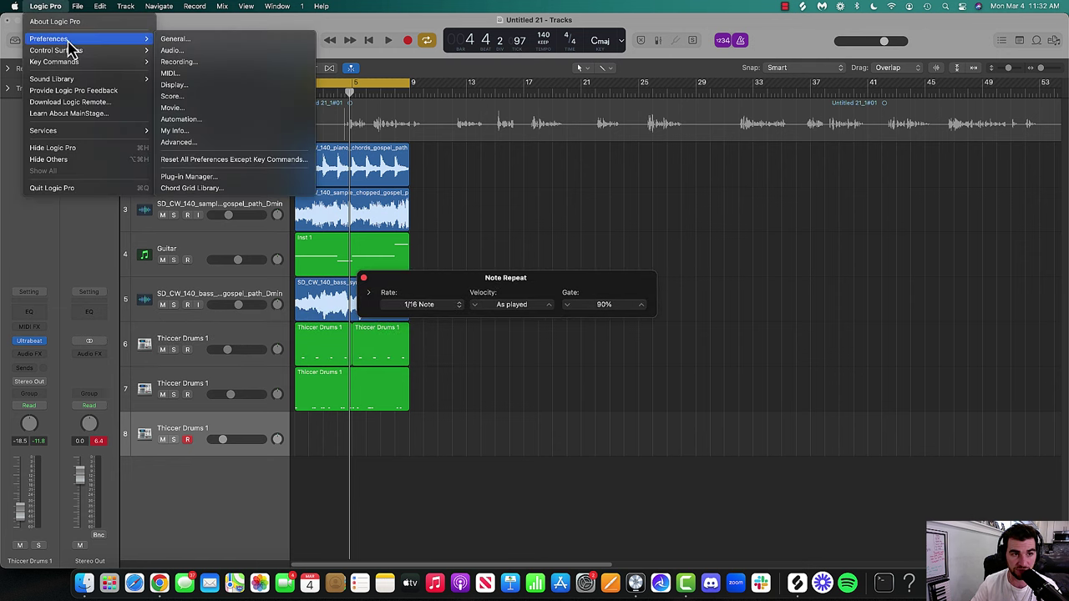
click(186, 52)
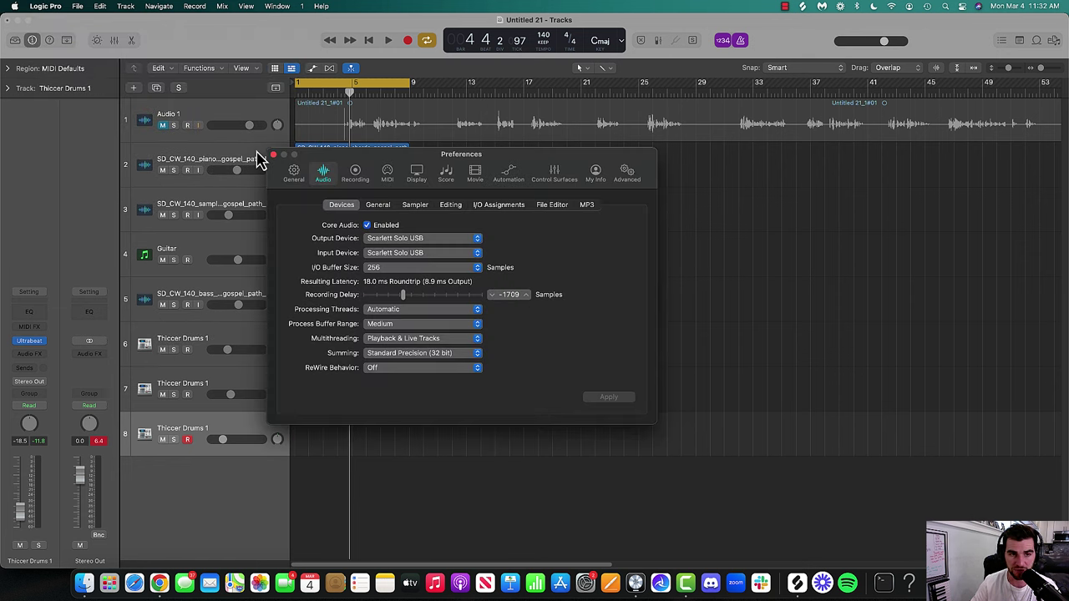
click(273, 154)
click(46, 6)
mouse_move(73, 40)
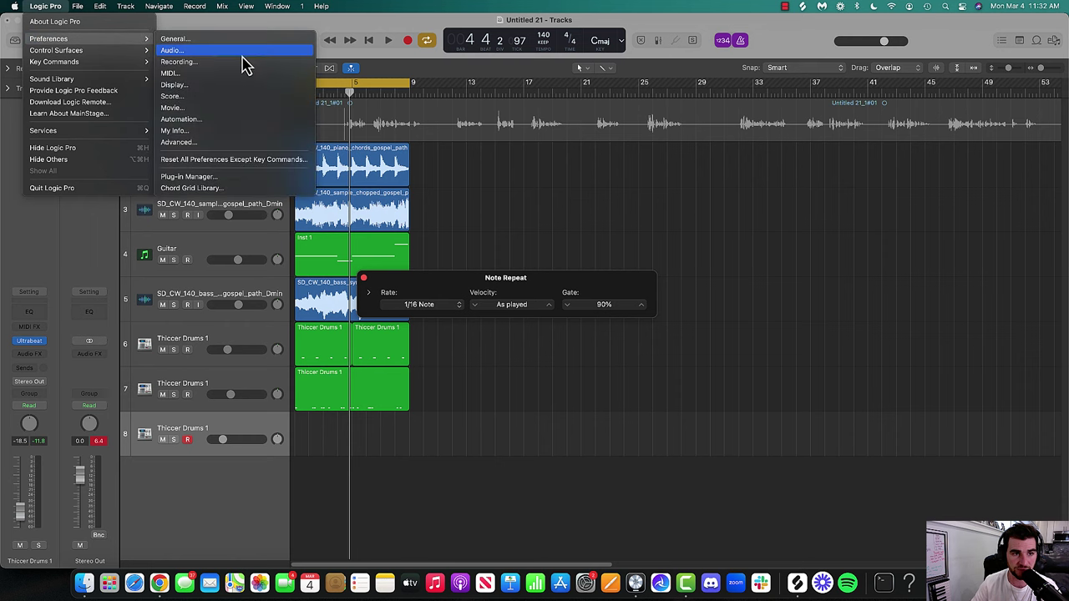
mouse_move(80, 63)
mouse_move(205, 65)
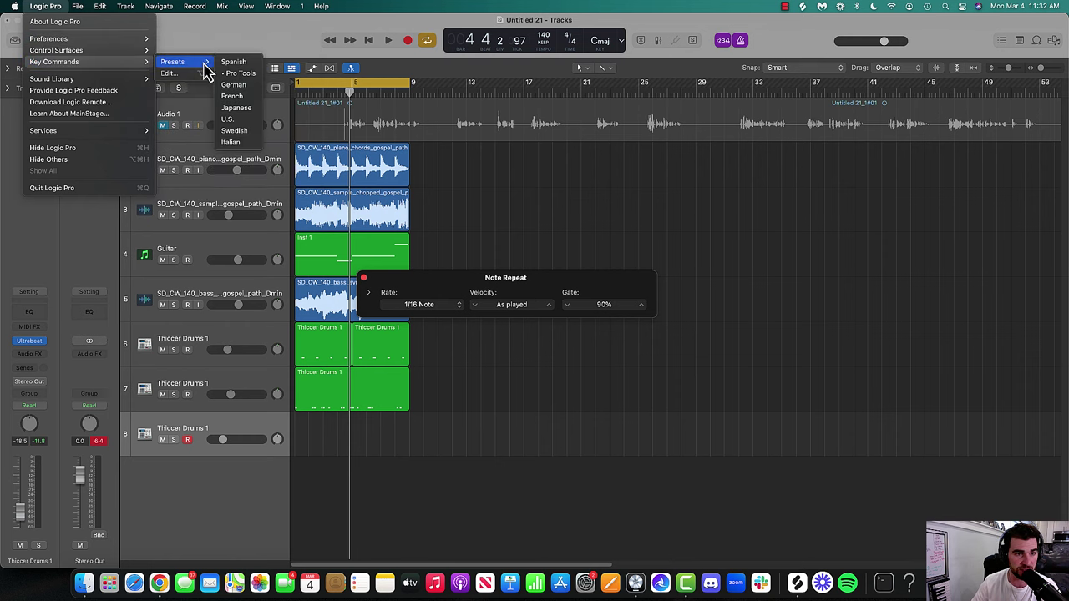
click(459, 125)
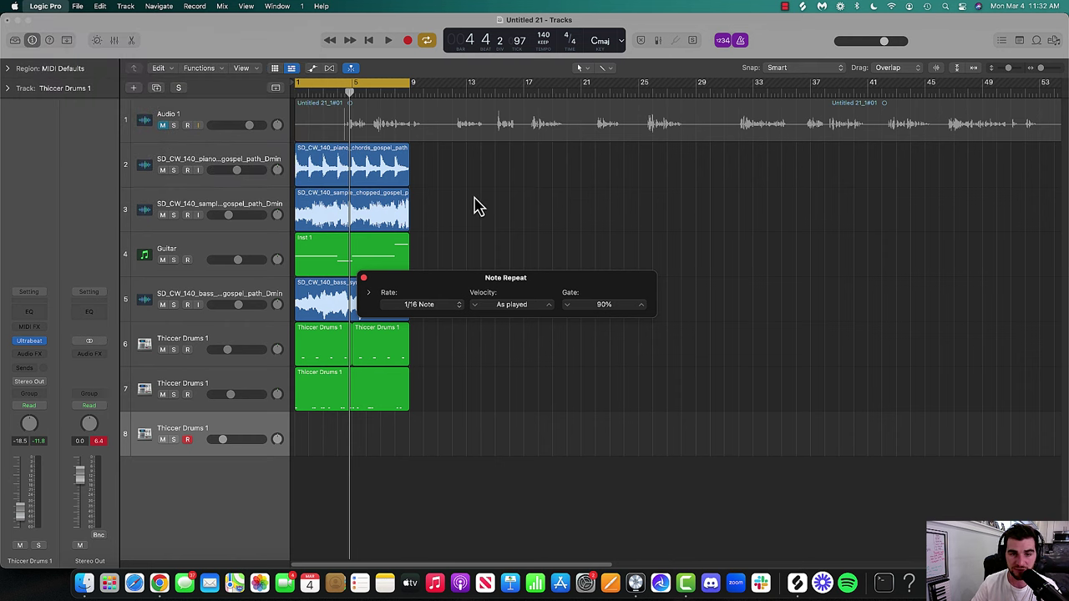
- Search the key commands for "note repeat" and check the shortcut assigned to the Note Repeat command
key(alt+k)
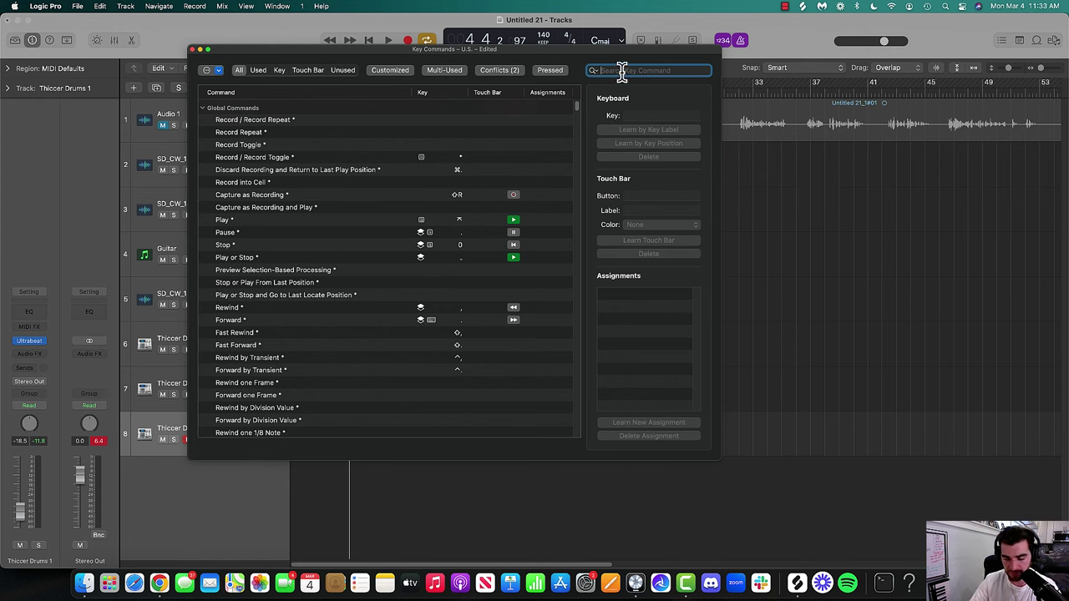
text(note repeat)
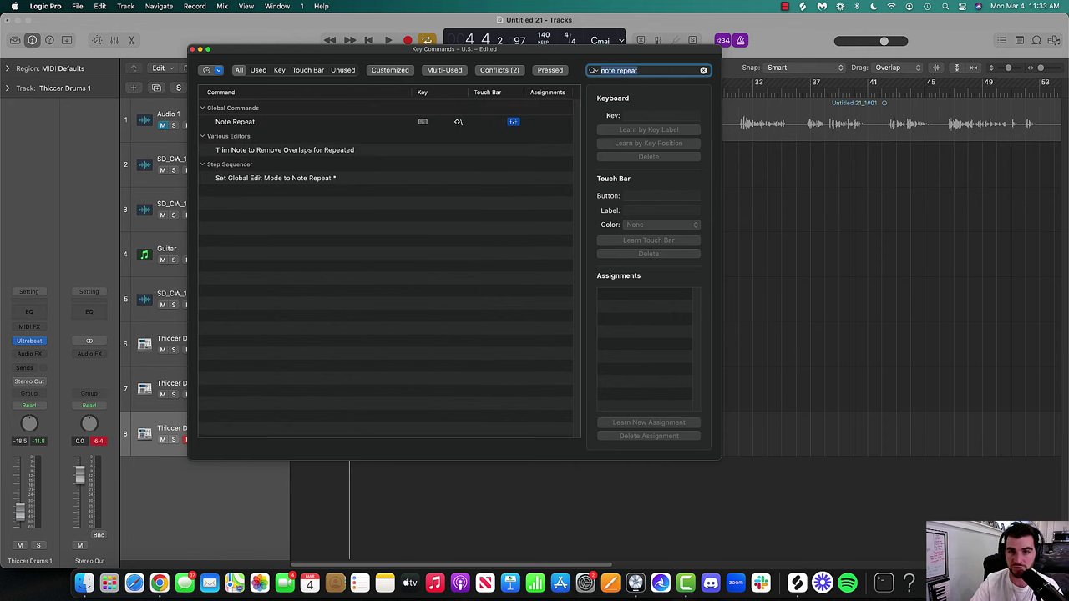
click(462, 121)
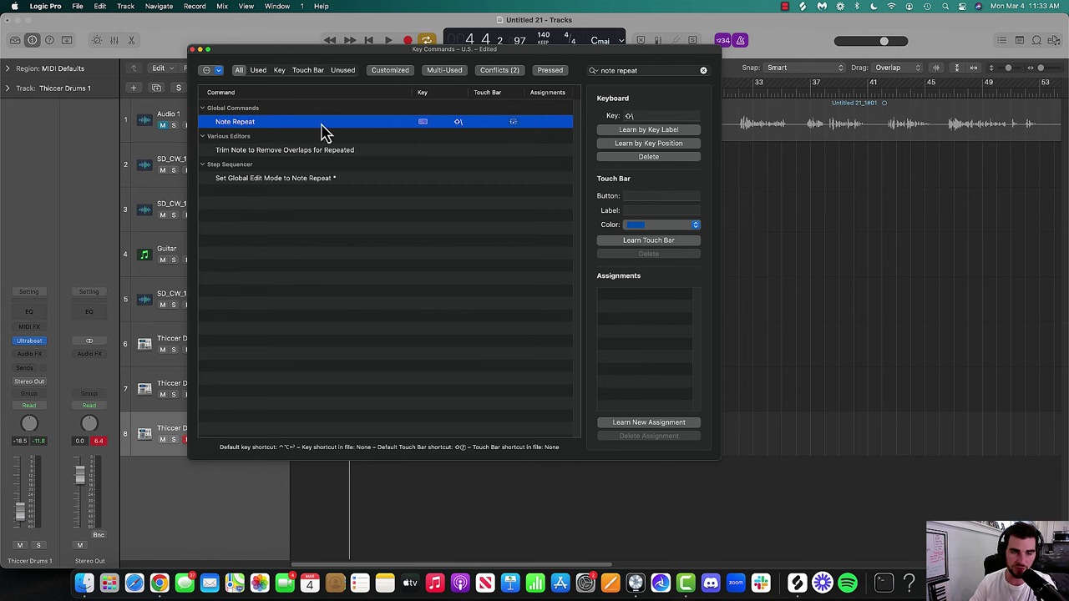
click(193, 50)
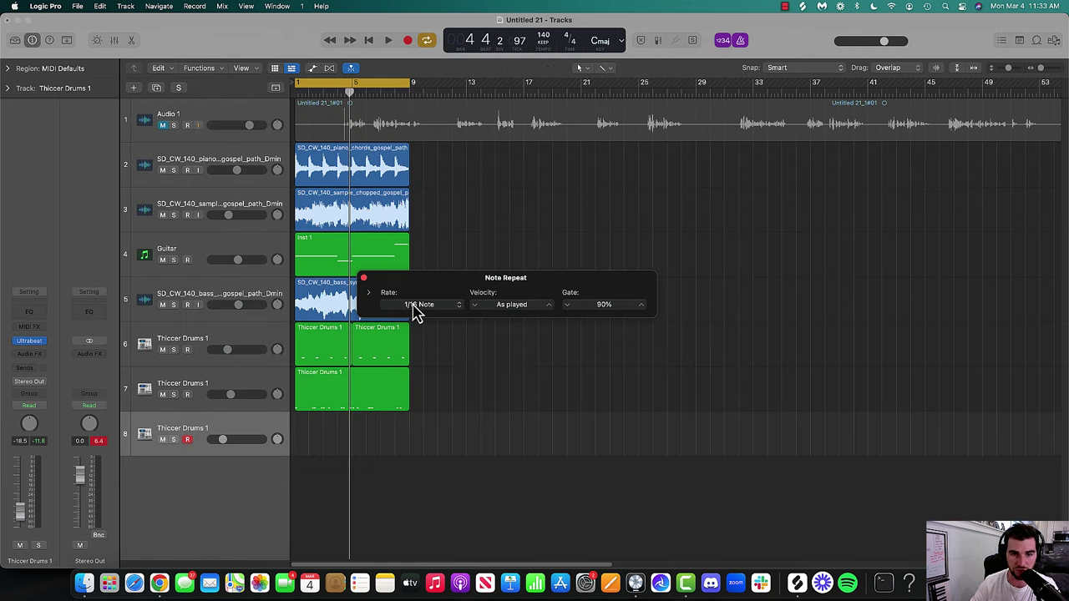
- Test Note Repeat on track 8 with Musical Typing and lower the track's volume to -22.5 dB
key(super+k)
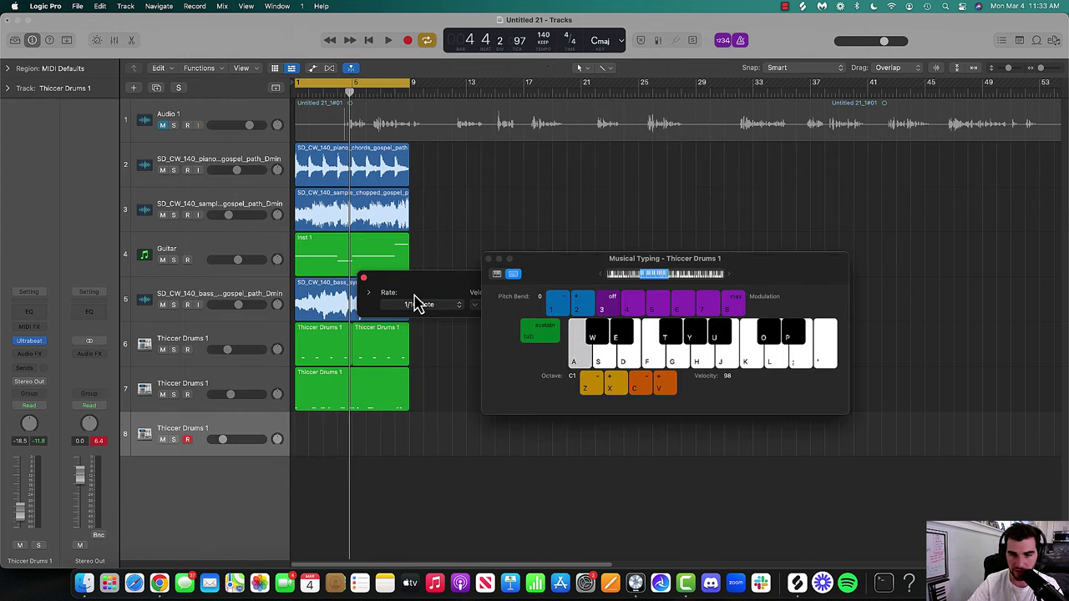
key(a)
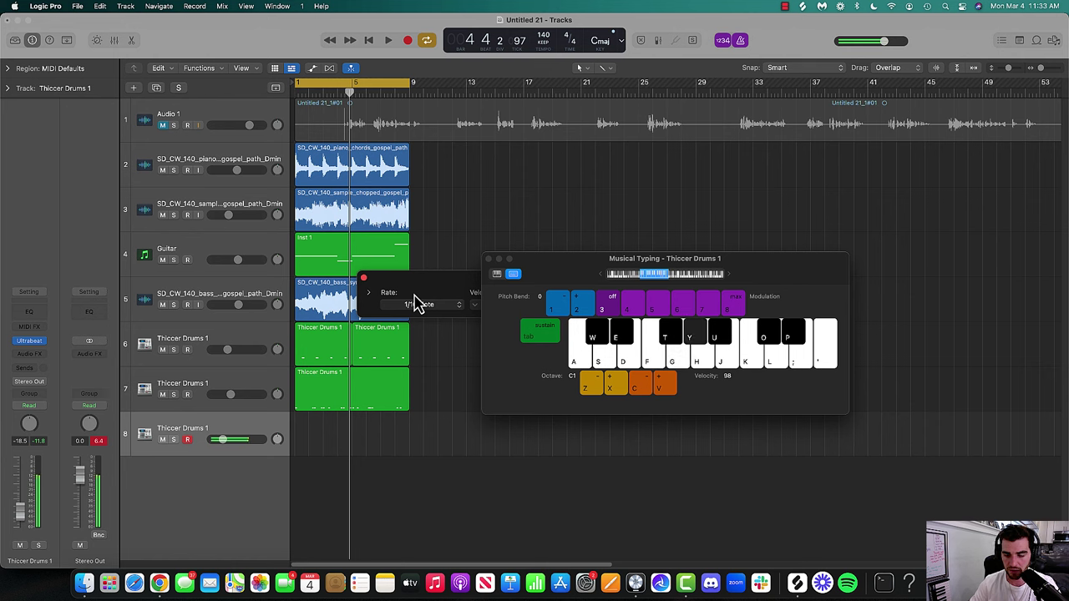
drag(268, 445, 251, 446)
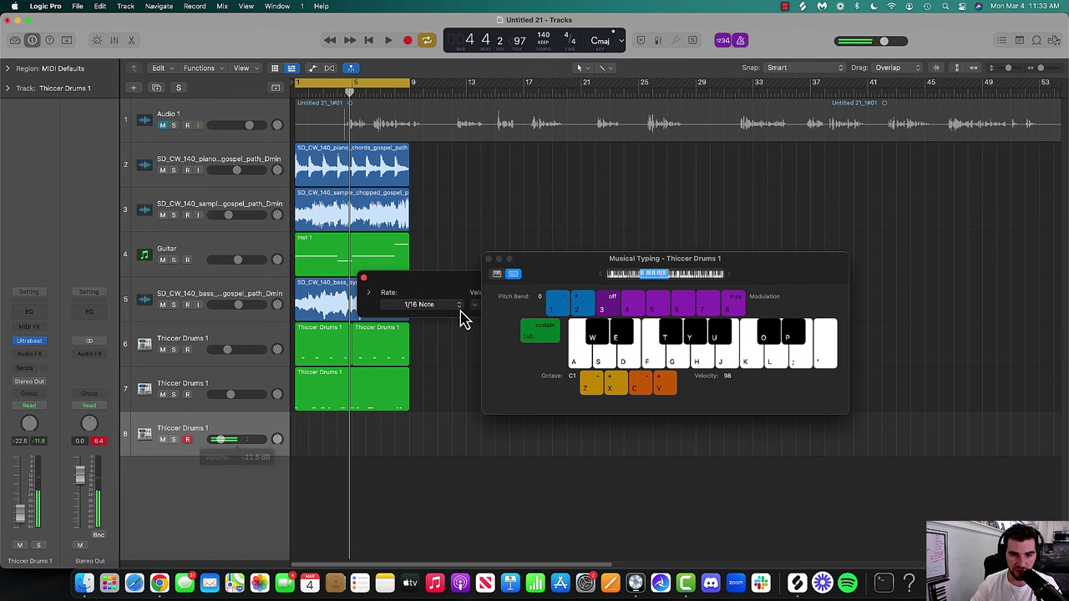
- Set the Note Repeat rate to 1/8 Note
click(458, 305)
click(454, 306)
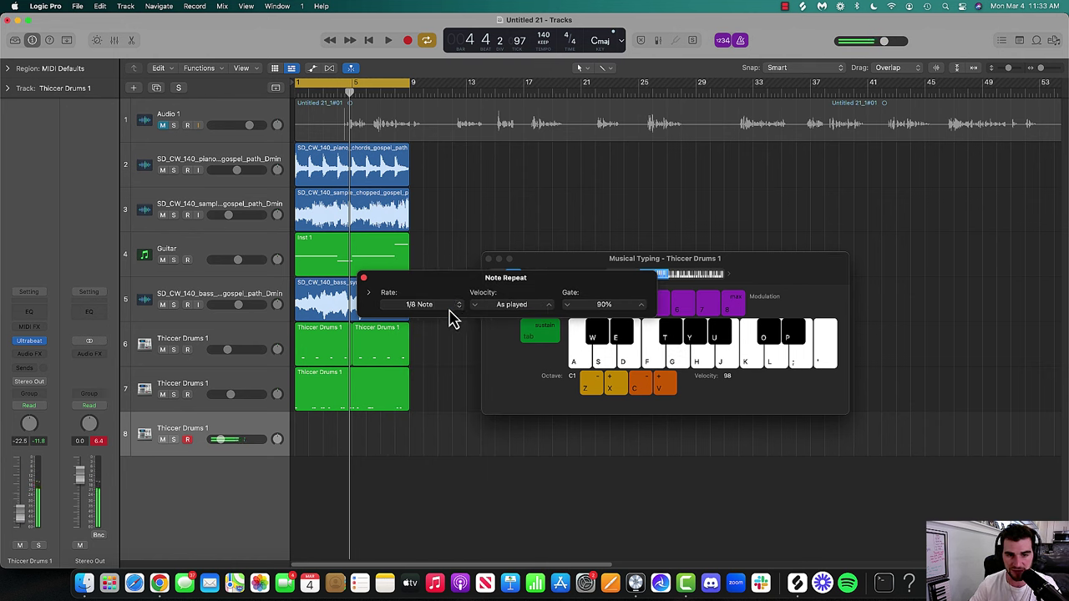
- Set the Note Repeat rate to 1/16 Note, start recording on track 8 and move the Note Repeat window clear of Musical Typing
click(452, 309)
click(449, 318)
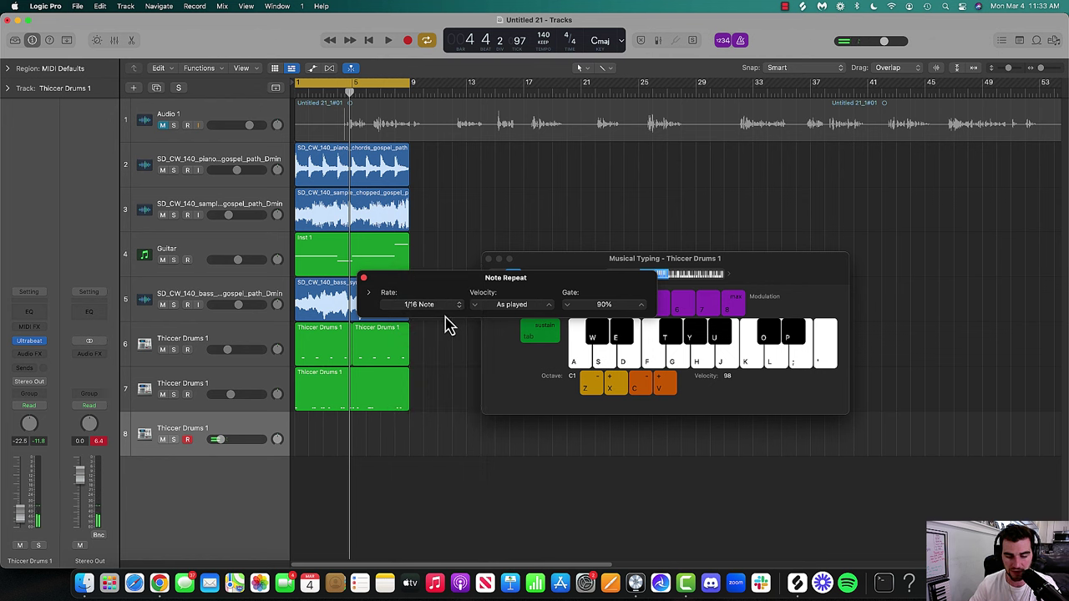
key(r)
drag(486, 292, 599, 201)
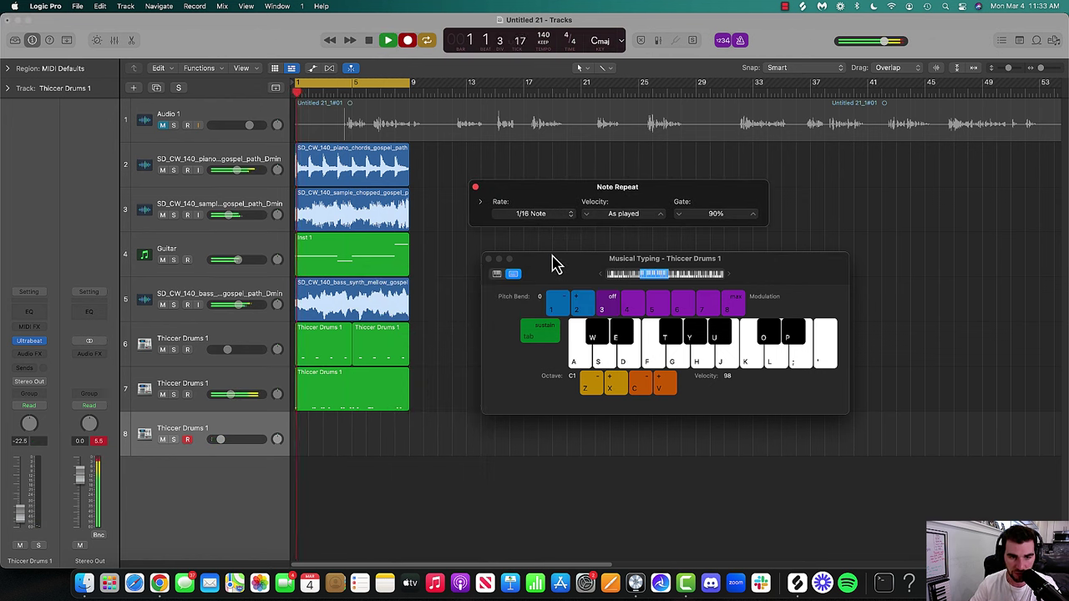
- Record hi-hat notes on track 8 while changing the Note Repeat rate to 1/32, 1/64 and back to 1/32 Note
click(550, 216)
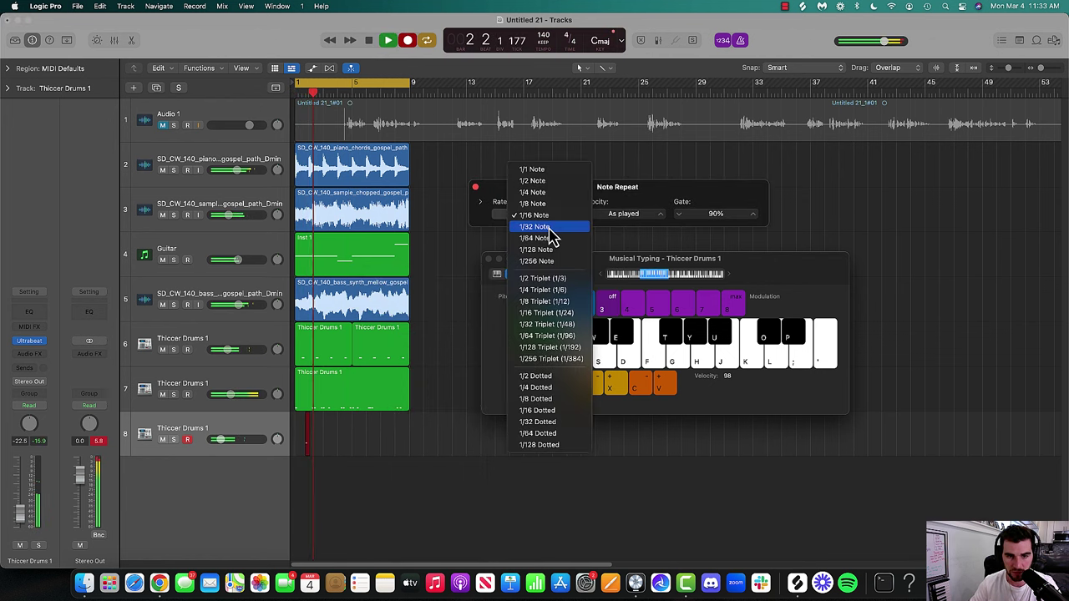
click(535, 227)
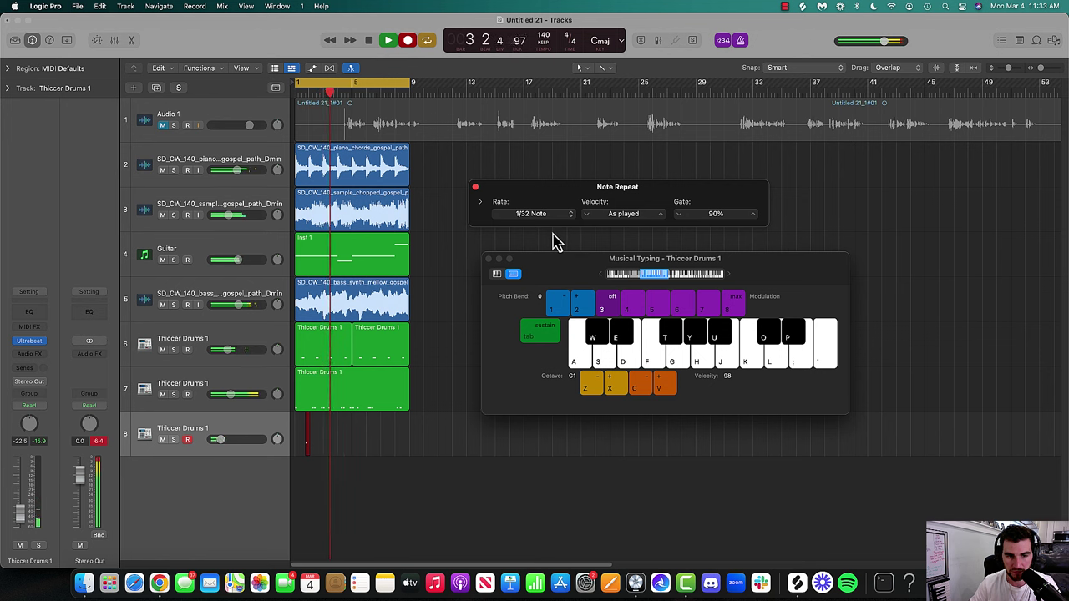
key(y)
click(558, 219)
click(554, 227)
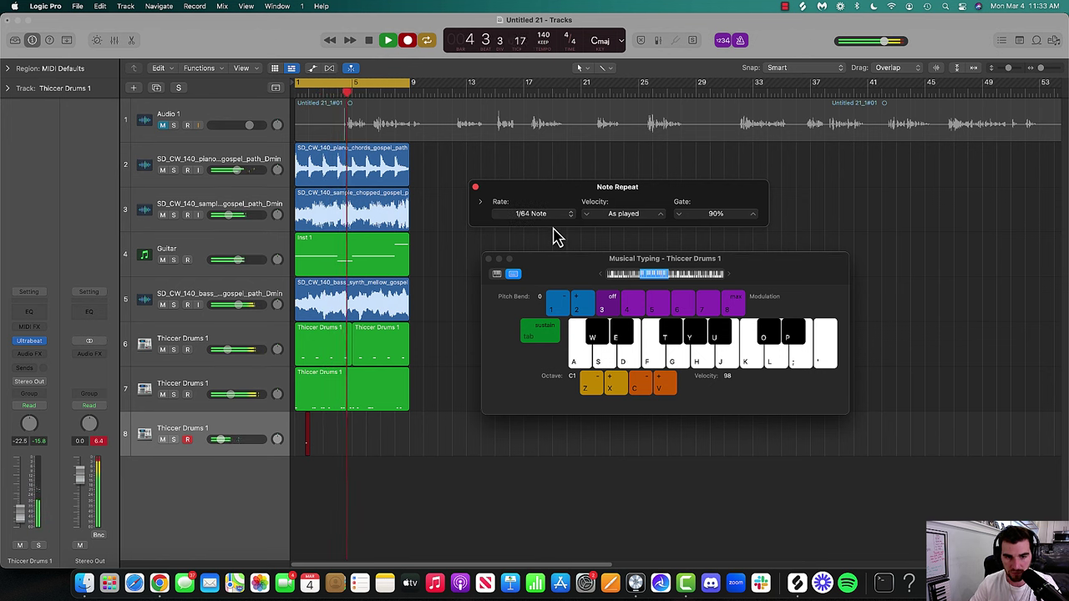
click(555, 219)
click(552, 203)
- Continue recording hi-hat notes with the Note Repeat rate at 1/16 and 1/32 Note, and stop when the loop restarts
click(554, 215)
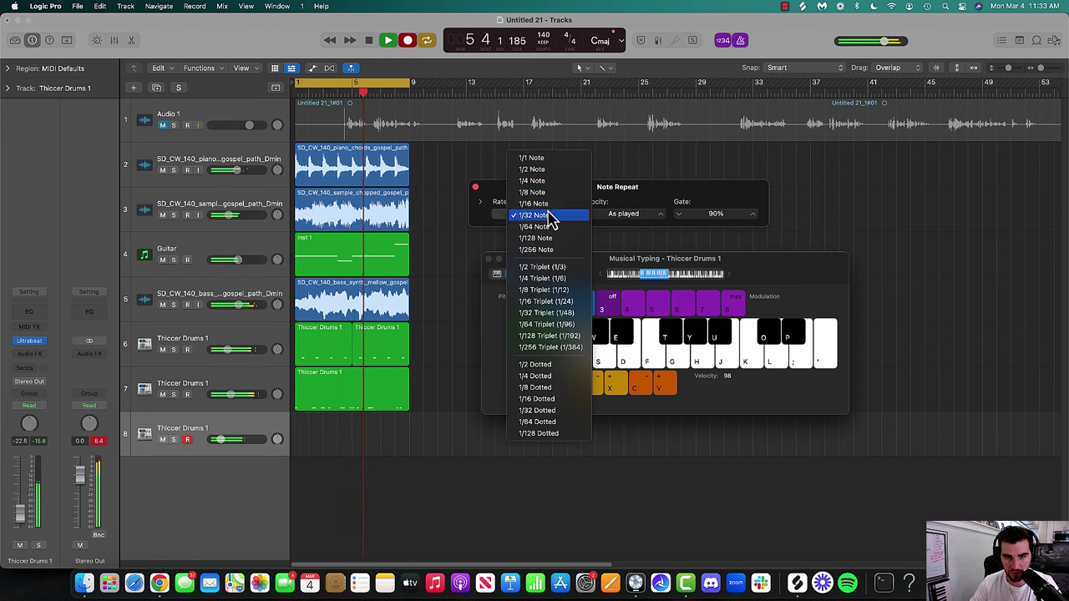
click(551, 204)
key(y)
click(555, 219)
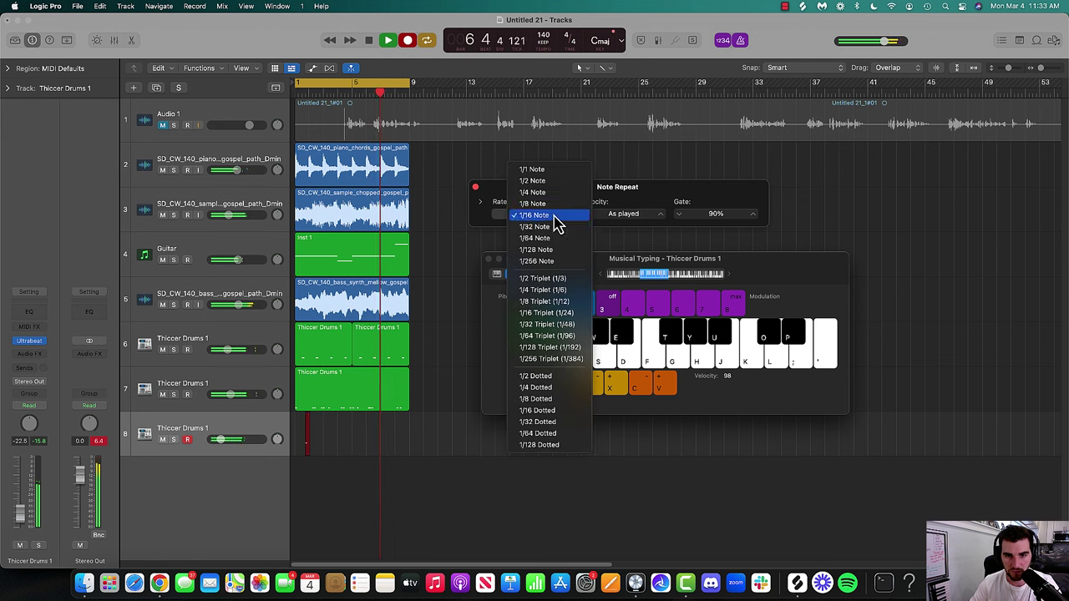
click(557, 234)
key(y)
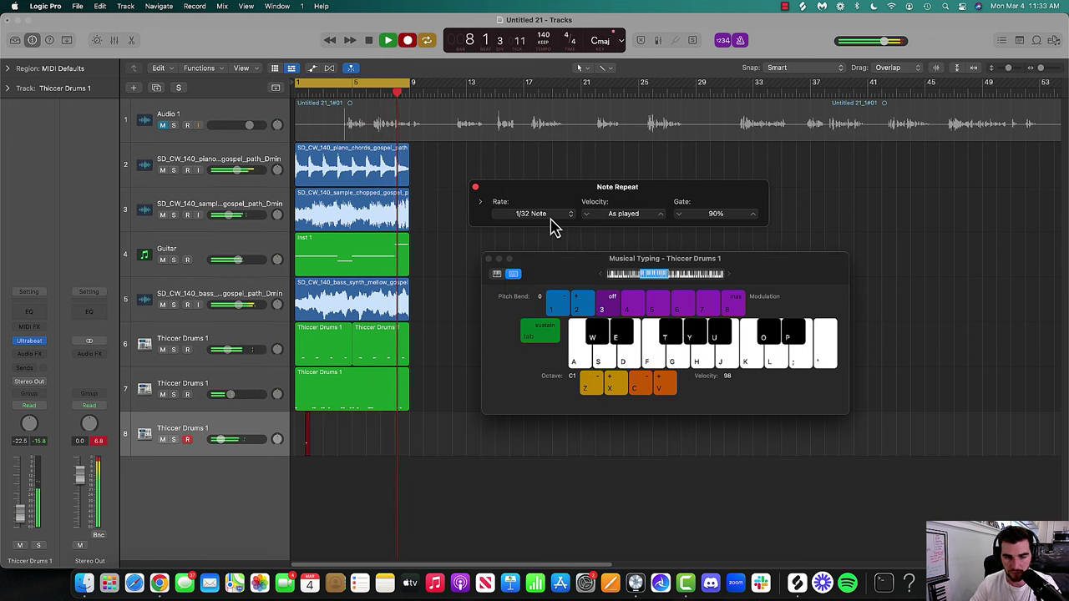
key(y)
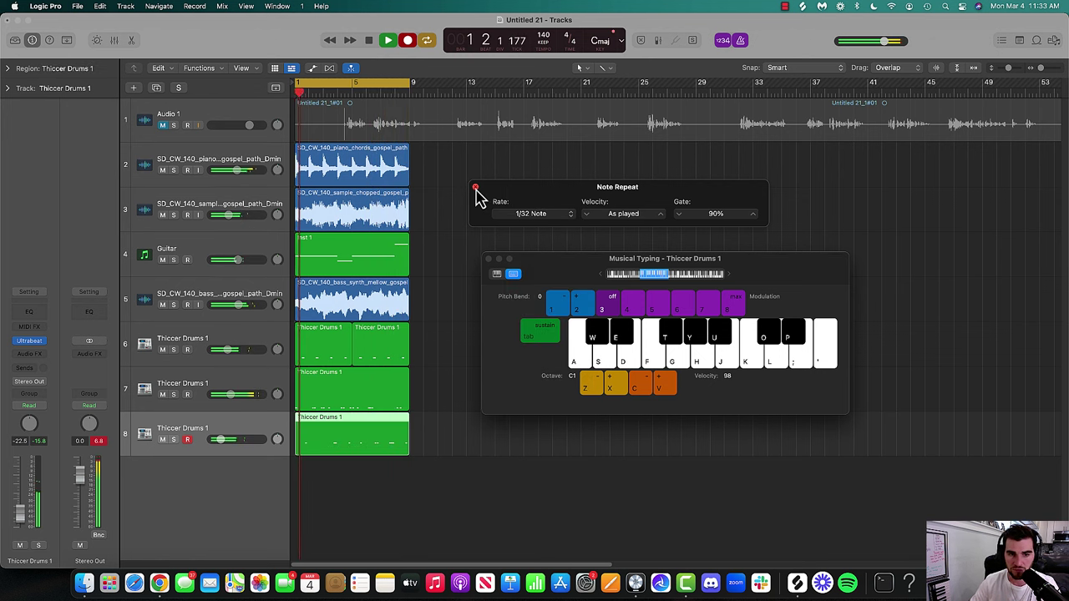
key(space)
- Set the Note Repeat rate to 1/8 Note and record a steady hi-hat pattern on track 8 across the eight-bar loop
click(521, 214)
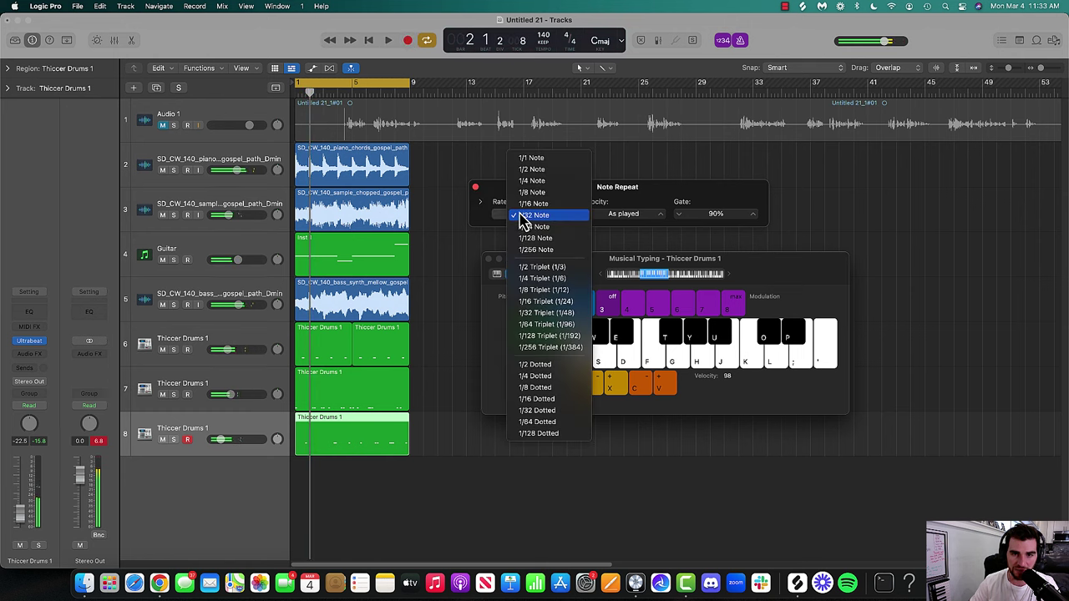
click(522, 203)
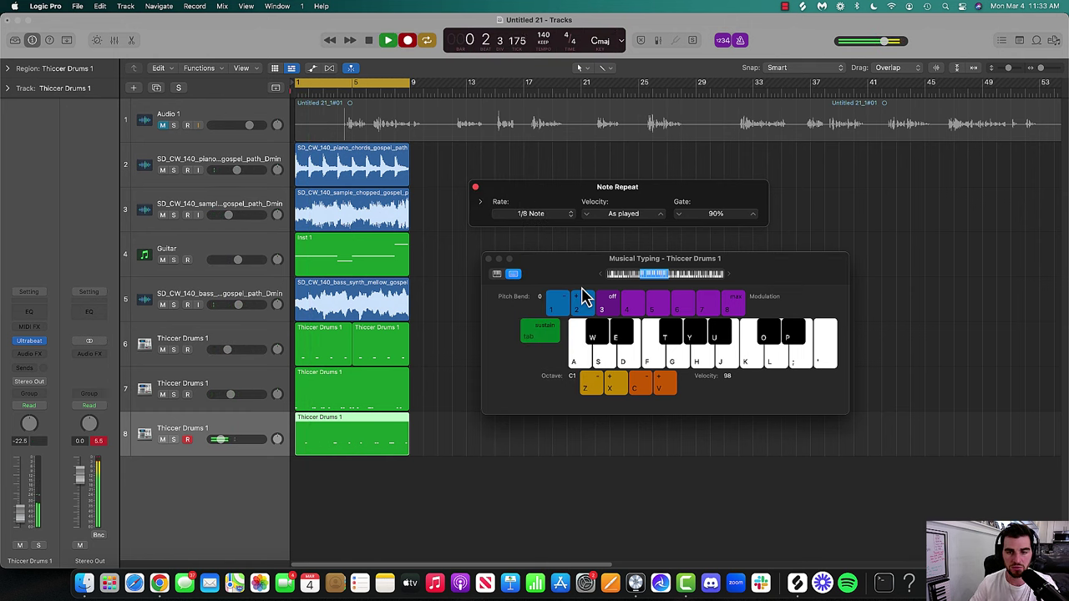
key(r)
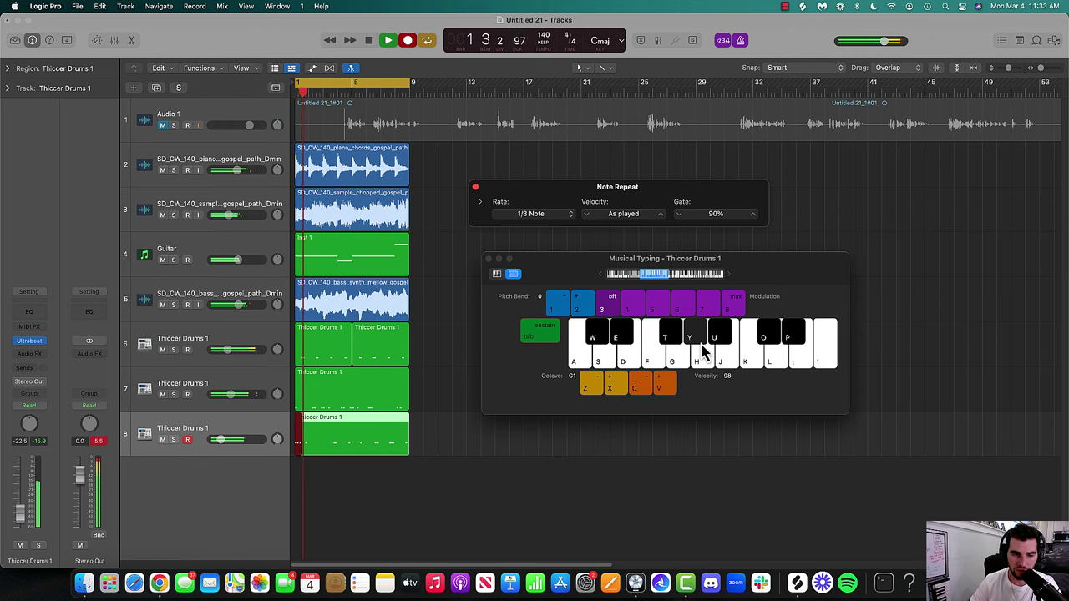
key(y)
key(y)
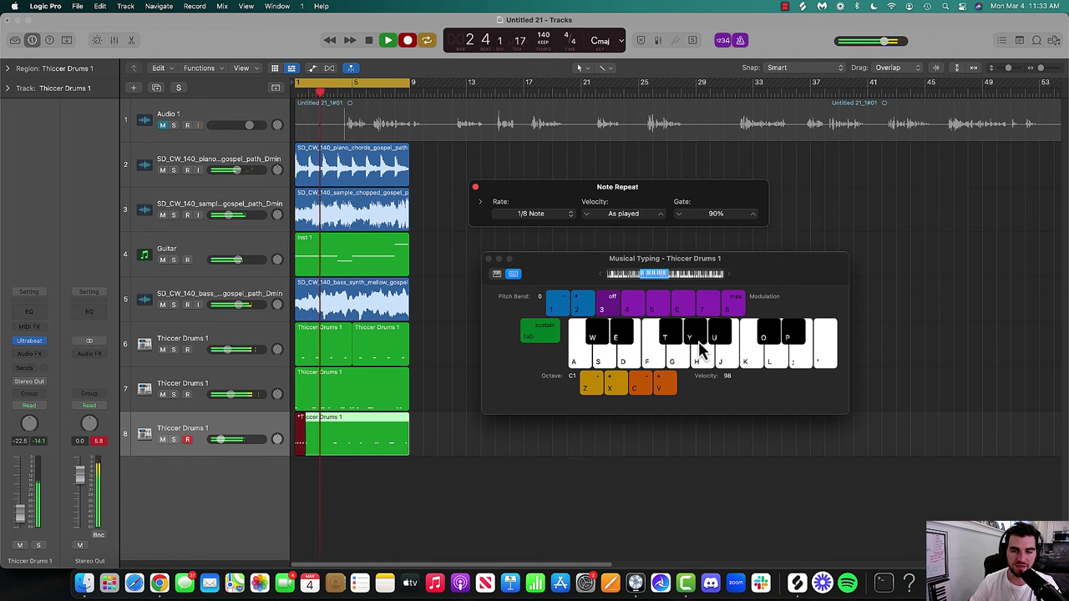
key(y)
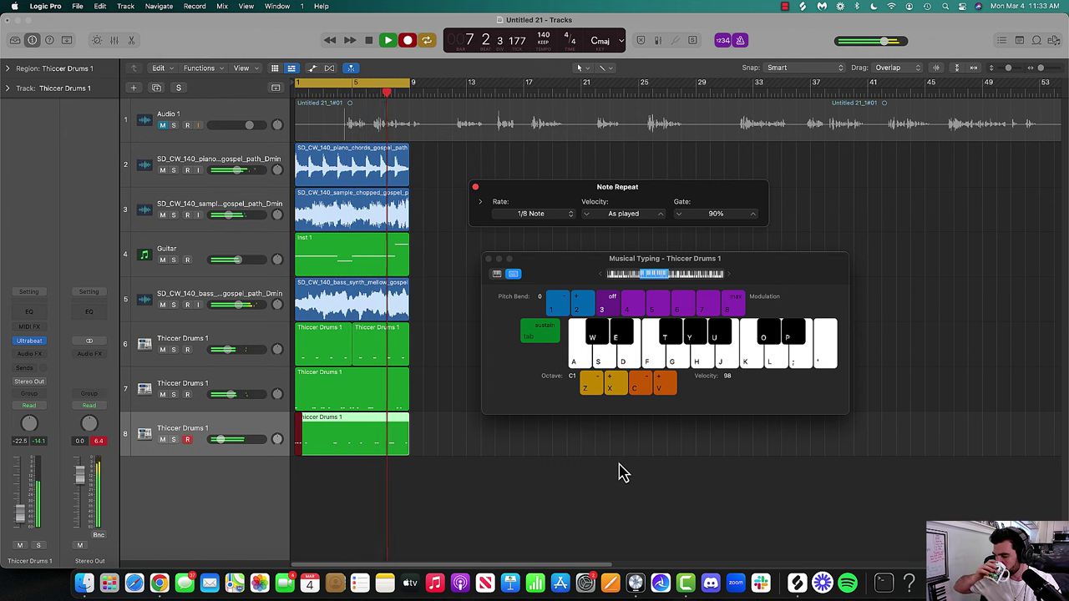
key(y)
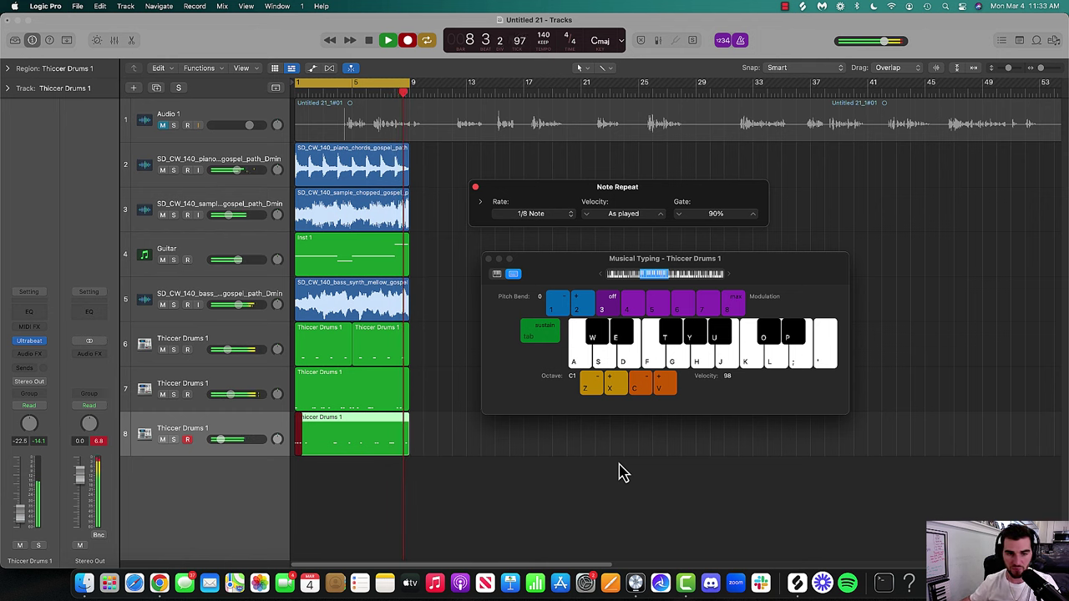
key(y)
key(space)
- Select the recorded hi-hat region on track 8 and close the Musical Typing and Note Repeat windows
drag(477, 494, 428, 466)
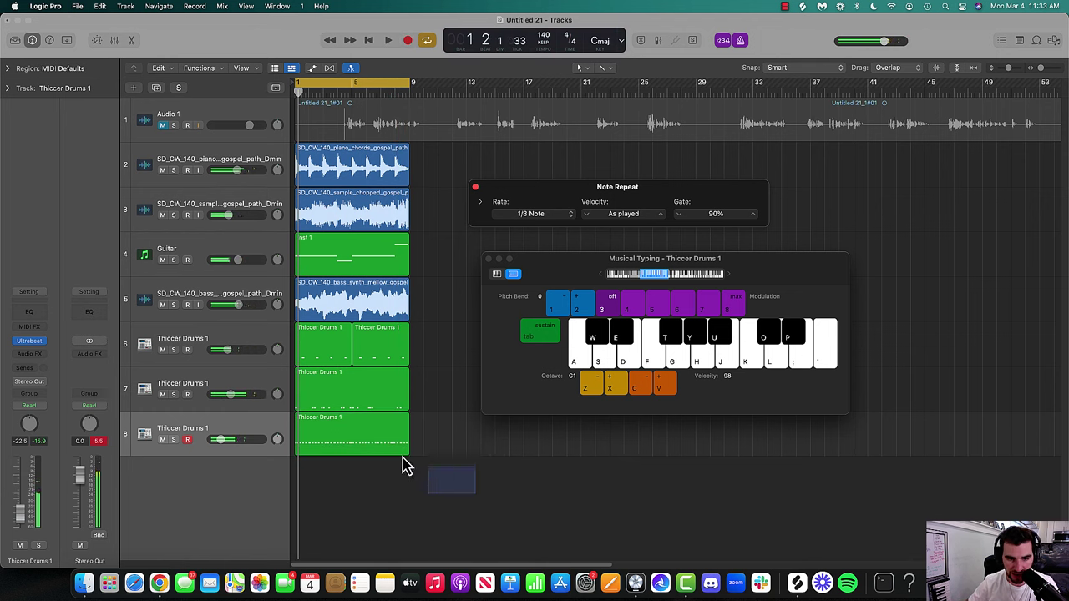
click(350, 436)
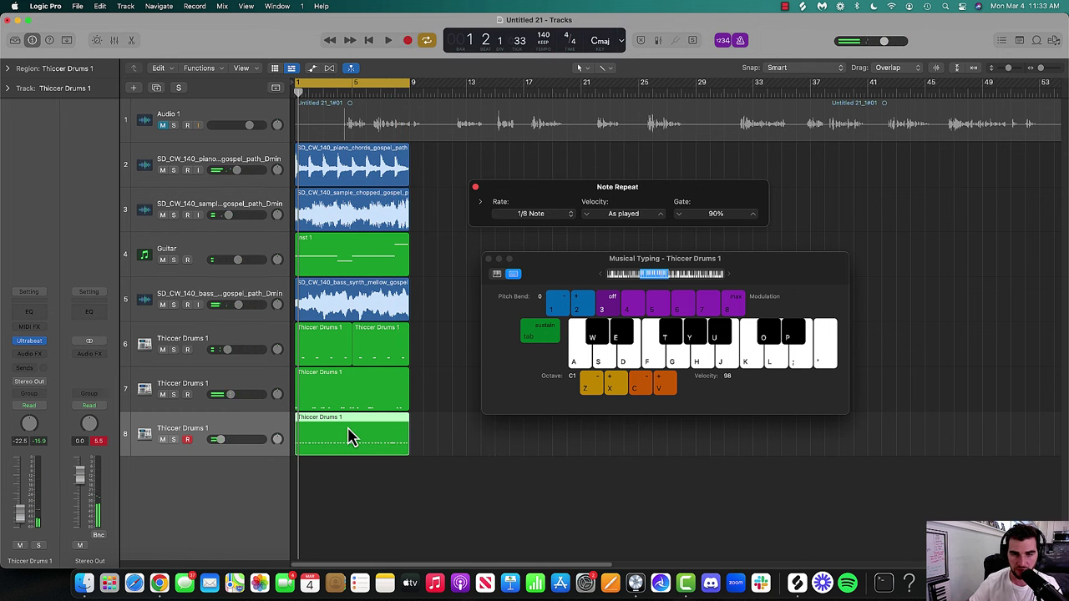
click(493, 261)
drag(322, 442, 483, 434)
key(super+z)
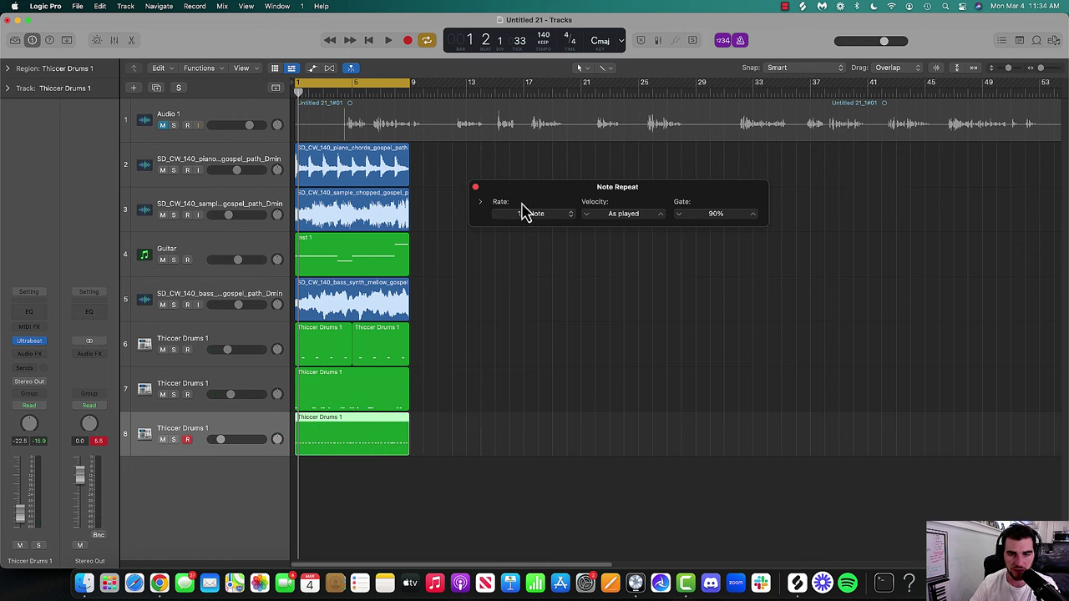
click(475, 187)
- Play the loop and rename track 8 as HH
key(space)
double_click(198, 431)
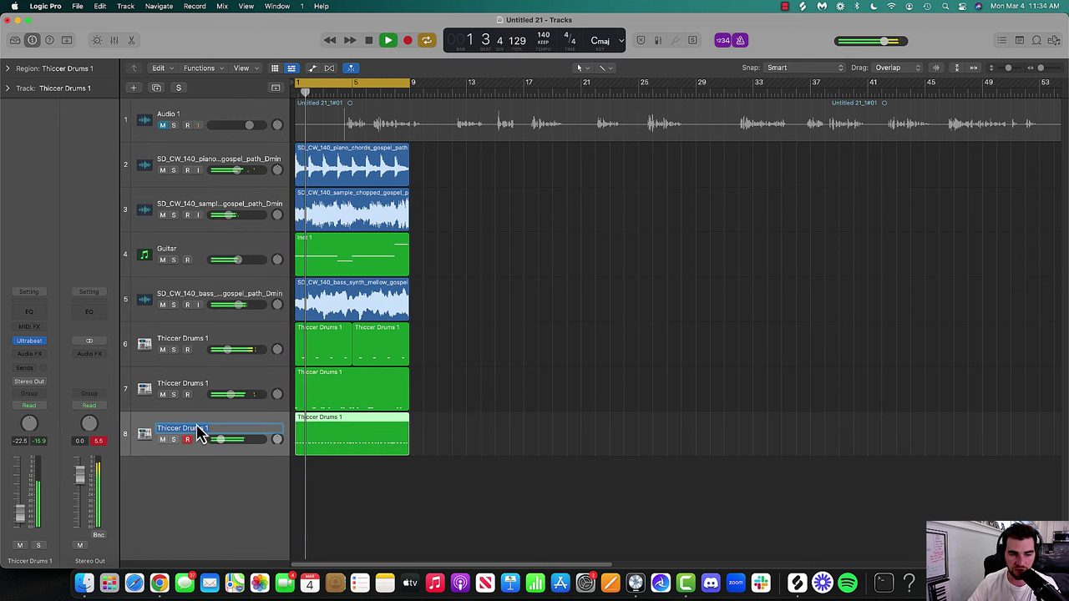
text(HH)
key(Return)
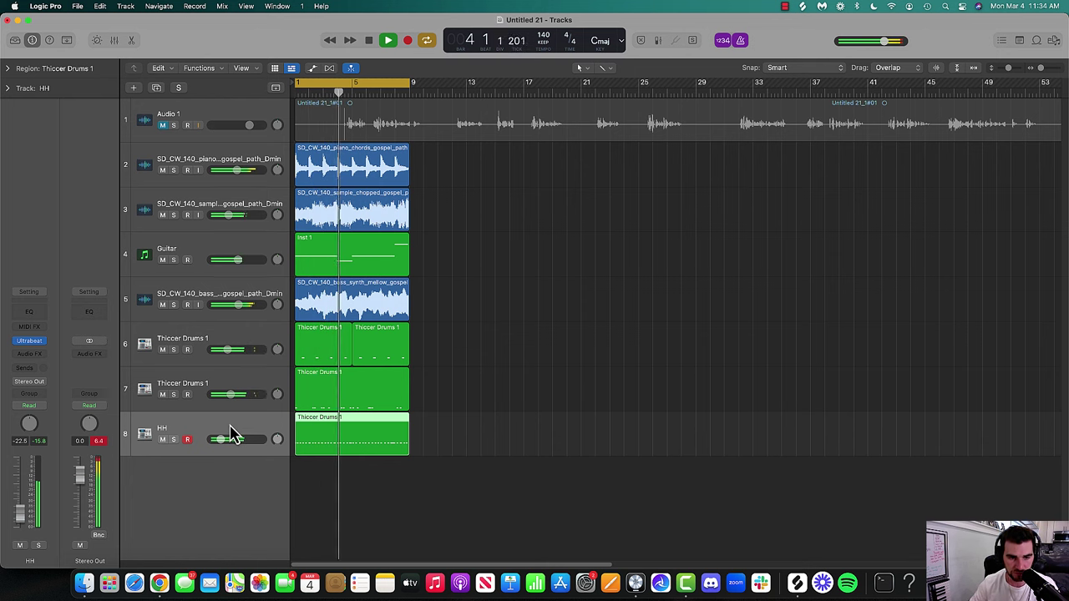
- Stop playback, create a new track with the HH track's settings and audition drum sounds on it with Musical Typing
key(space)
key(super+d)
key(super+k)
key(u)
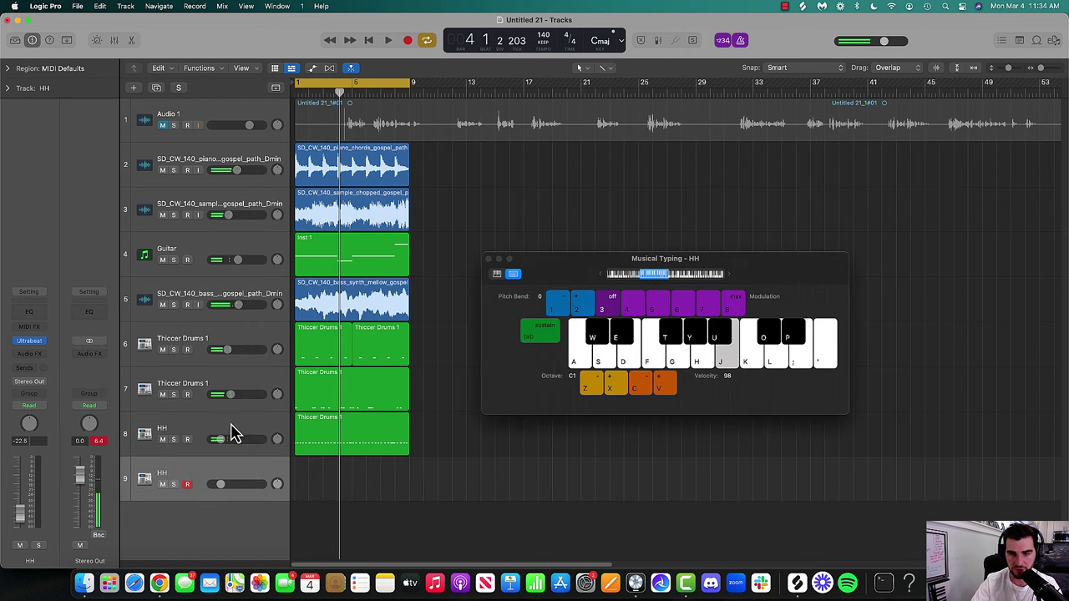
key(y)
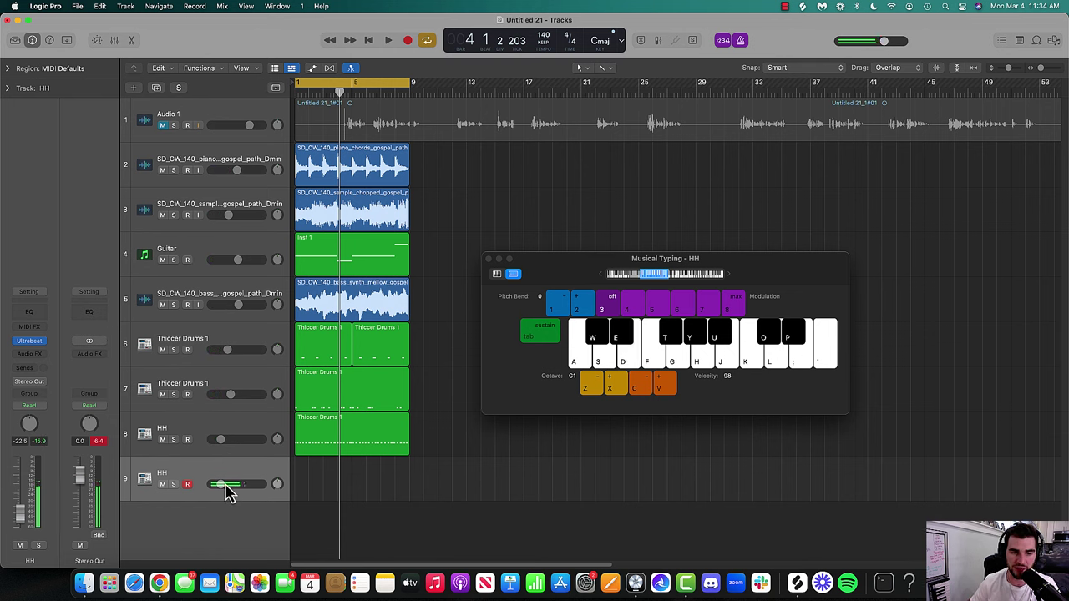
- Play the loop from the start, set the Note Repeat rate to 1/16 Note and raise track 9's volume to -15.8 dB
key(Return)
key(space)
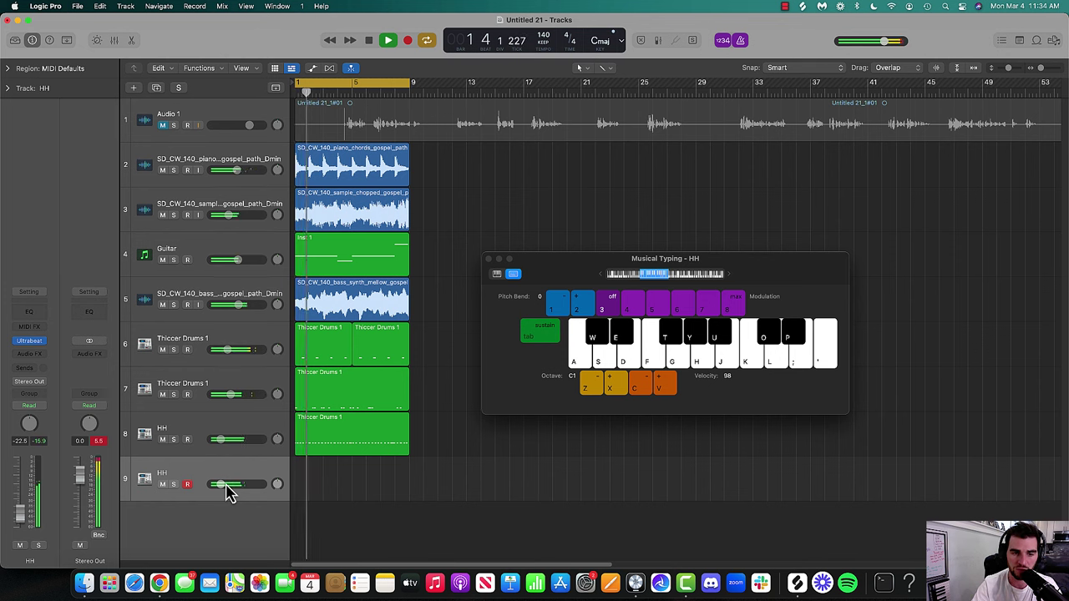
key(alt+r)
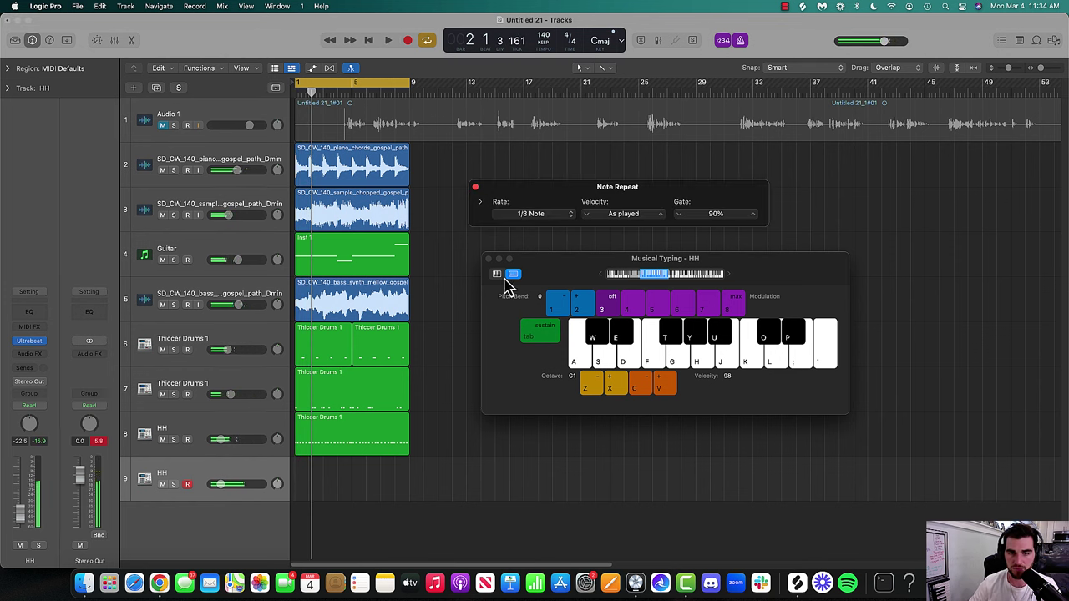
click(539, 213)
click(535, 234)
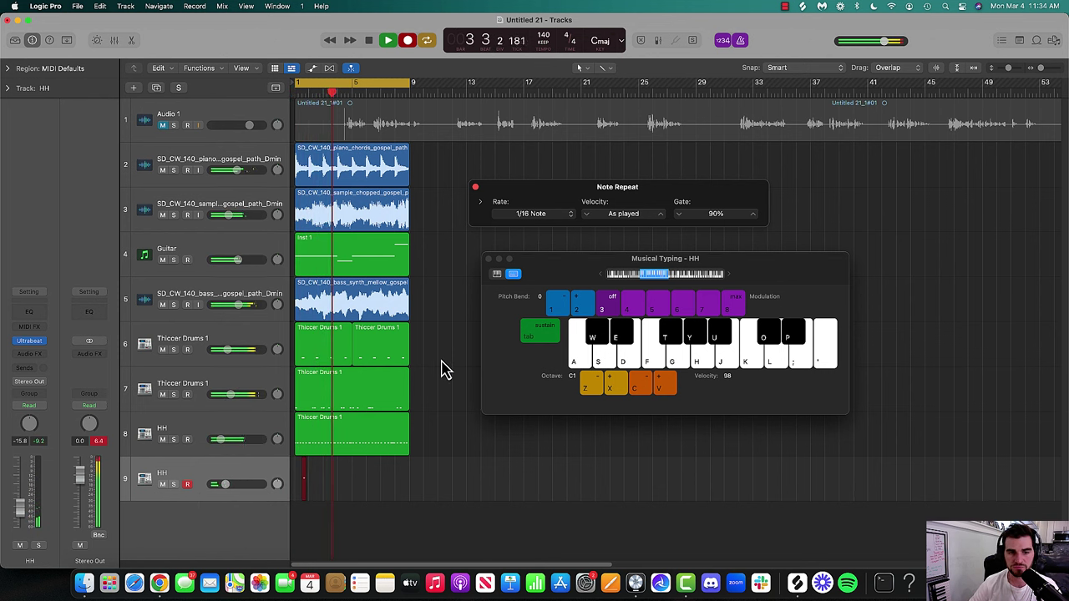
- Record conga hits on track 9 with Note Repeat and extend the region to the end of the eight-bar loop
key(d)
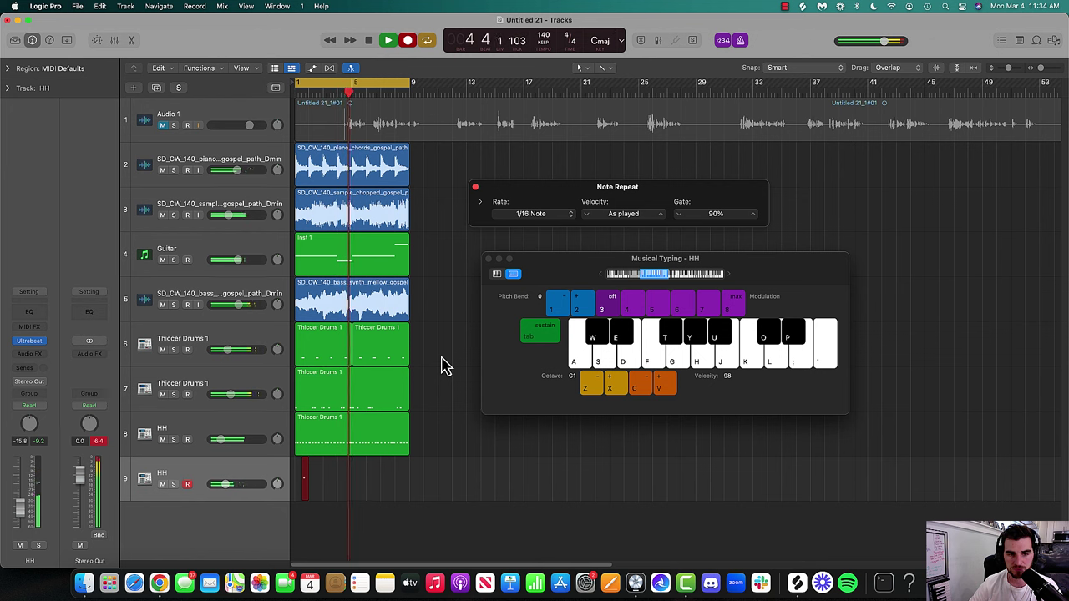
key(d)
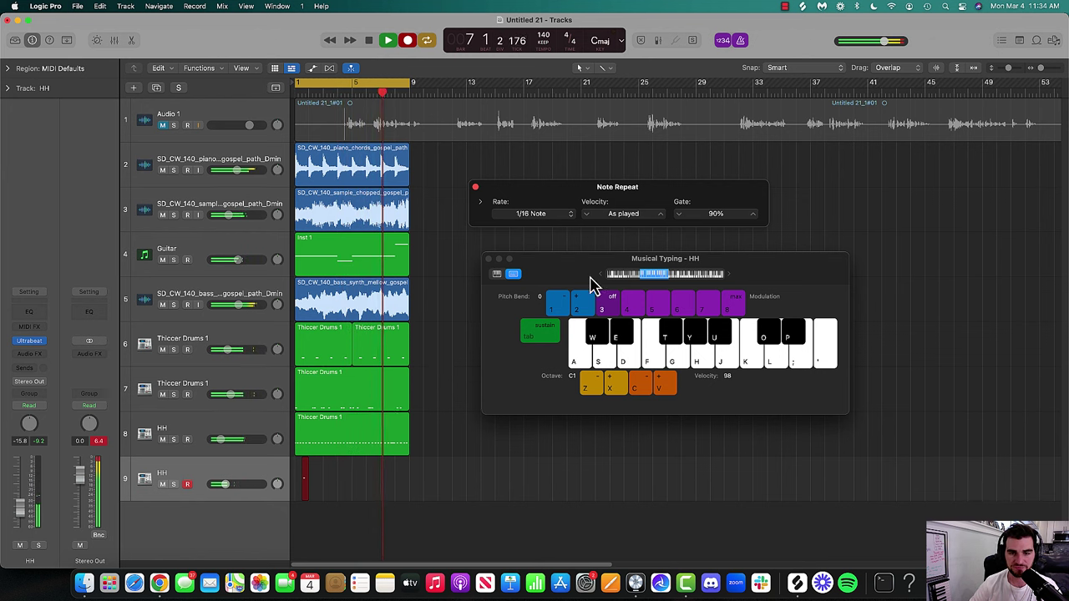
key(space)
drag(361, 493, 409, 491)
- Create another track with duplicate settings below track 9 and rename track 9 as conga
key(super+d)
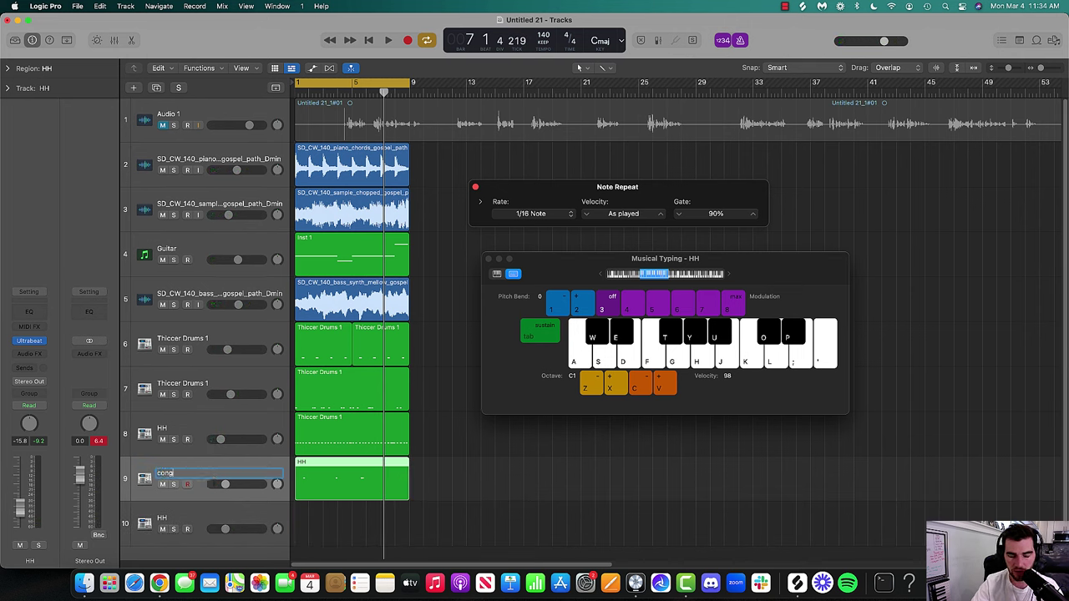
click(166, 521)
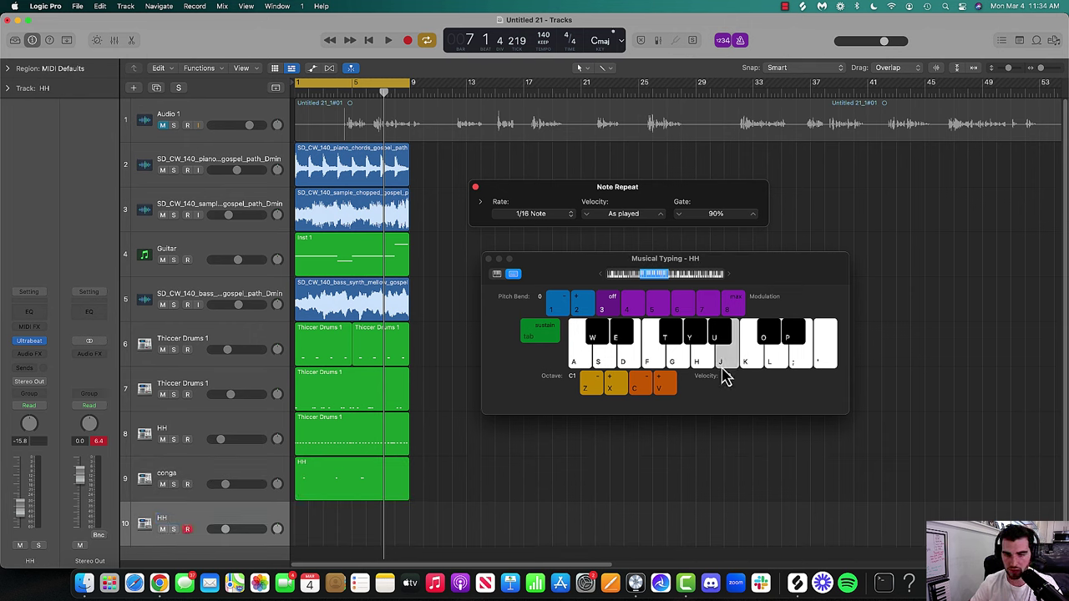
- Close the Note Repeat window and audition drum sounds on track 10 with Musical Typing
click(476, 188)
key(j)
key(h)
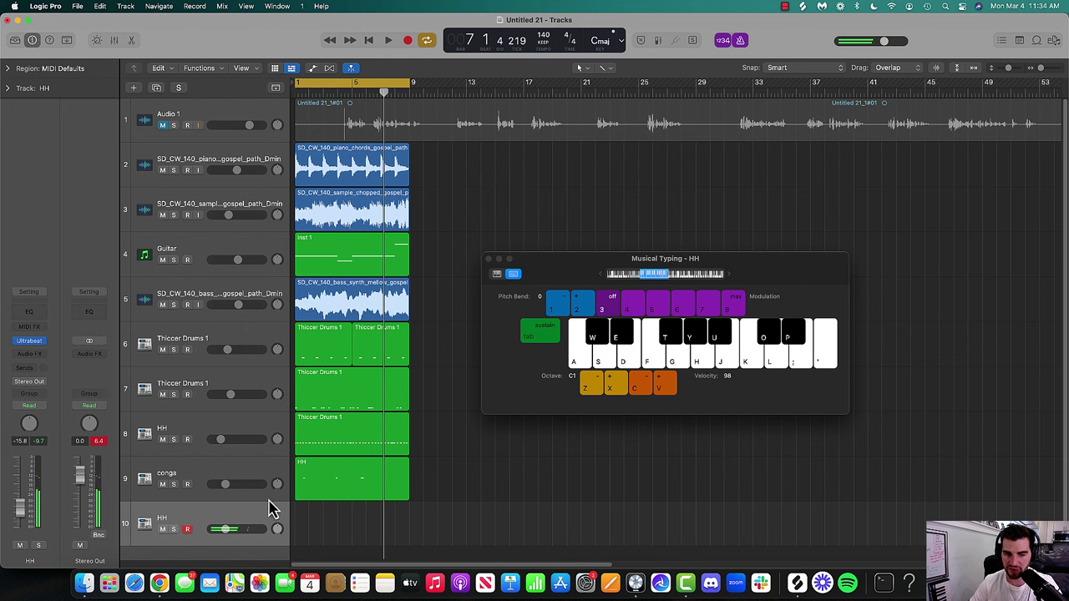
- Record percussion hits on track 10 at a volume of -18.0 dB and extend the region to the end of the eight-bar loop
key(r)
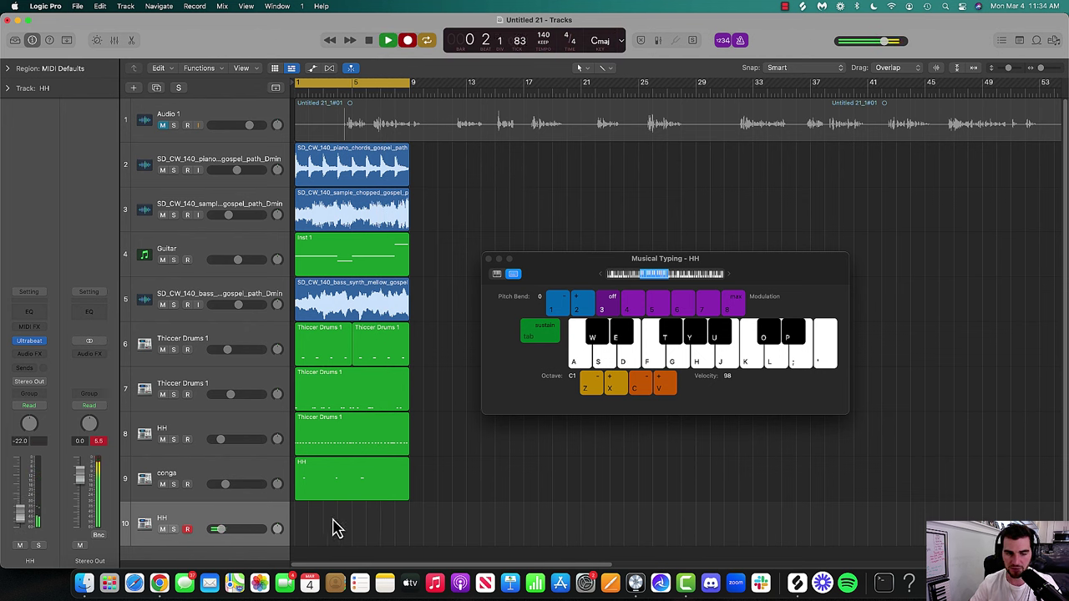
key(h)
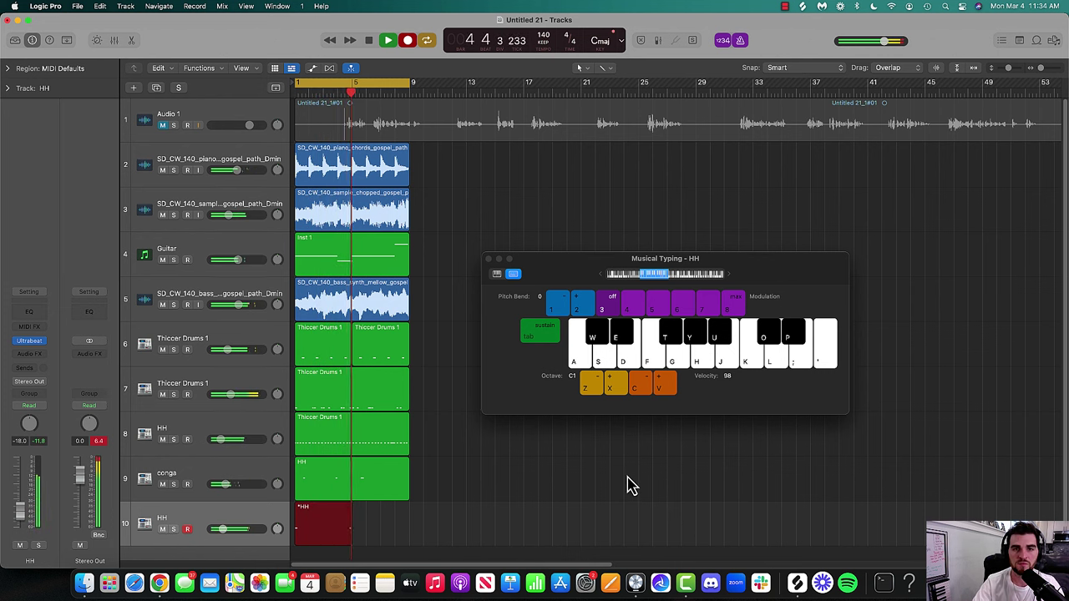
key(h)
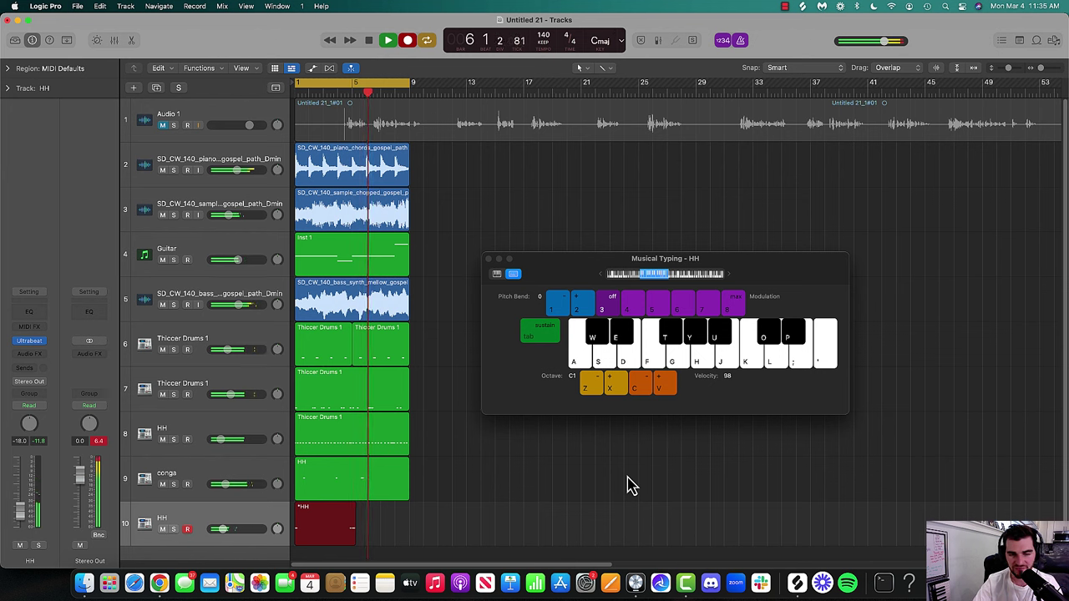
key(shift+r)
drag(363, 544, 409, 541)
- Close Musical Typing and slightly lower the bass, HH and conga track volumes while the loop plays
key(space)
click(490, 260)
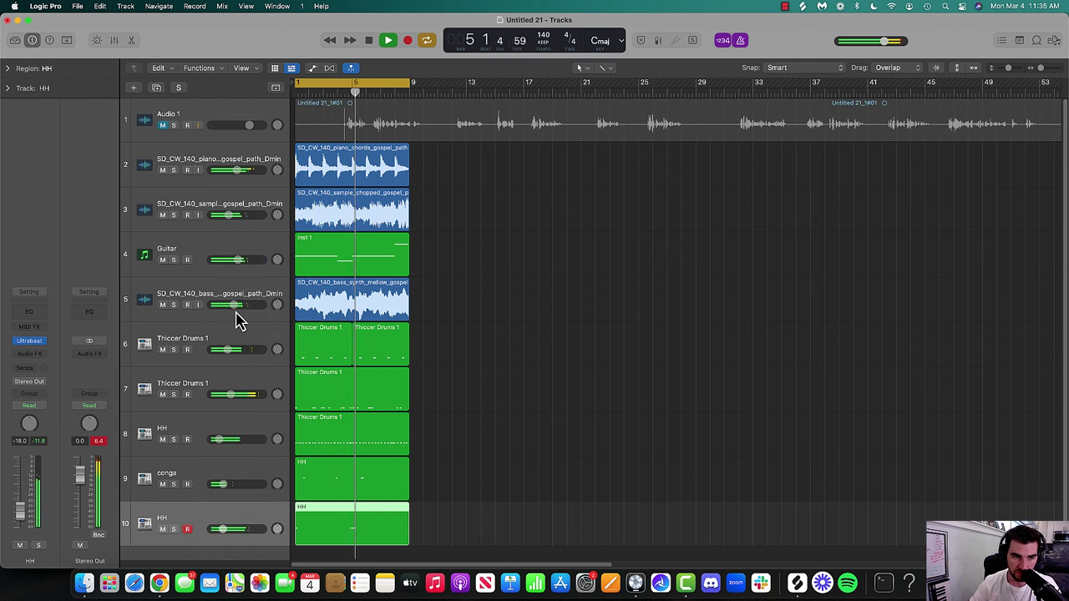
click(534, 363)
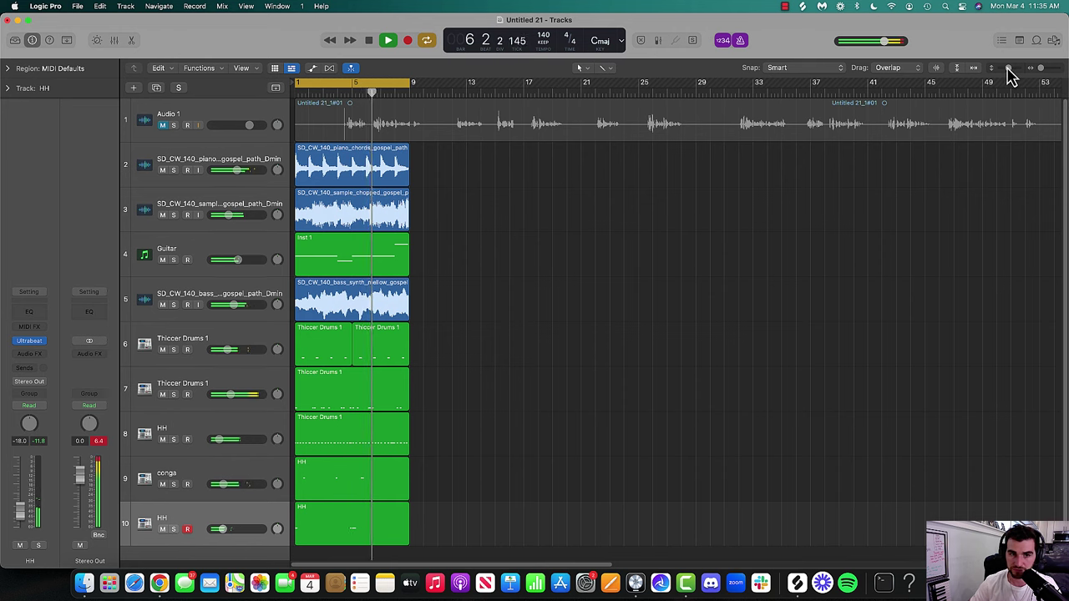
- Stop playback, turn off cycling, and repeat the eight-bar loop regions on tracks 2 to 10 once, up to bar 17
drag(1008, 68, 1005, 68)
drag(473, 352, 409, 438)
drag(365, 198, 313, 149)
key(space)
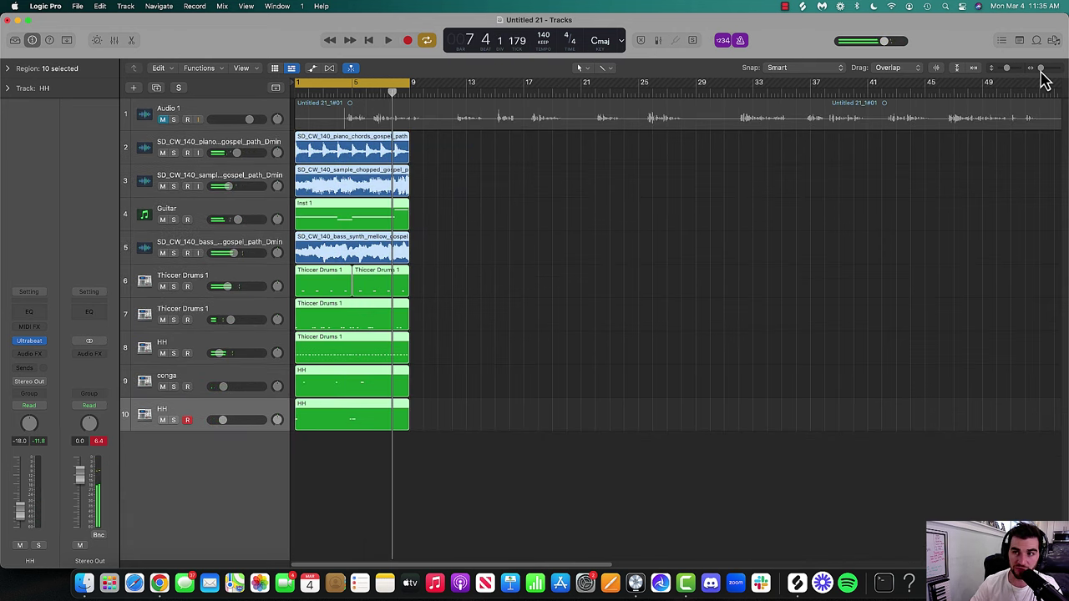
drag(1045, 79, 1010, 76)
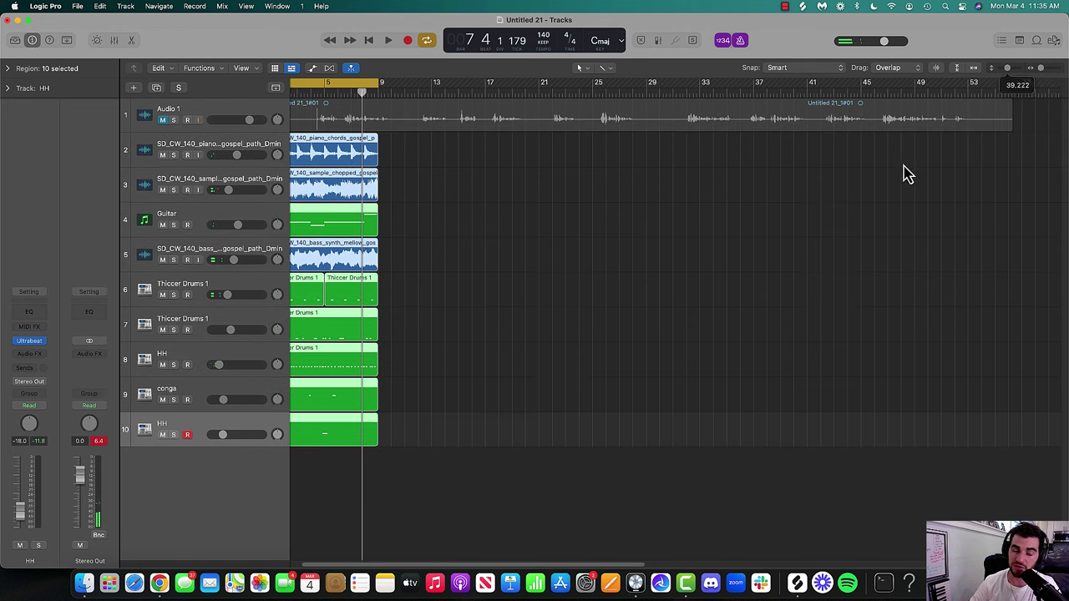
scroll(493, 561, left, 2)
click(410, 490)
drag(446, 463, 282, 149)
key(Return)
key(space)
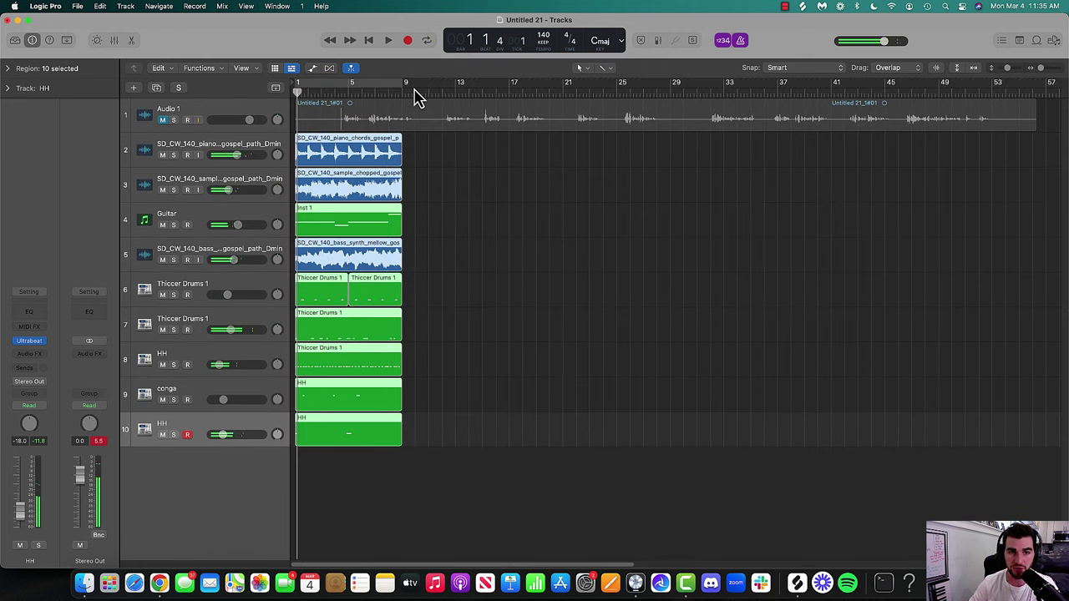
key(super+r)
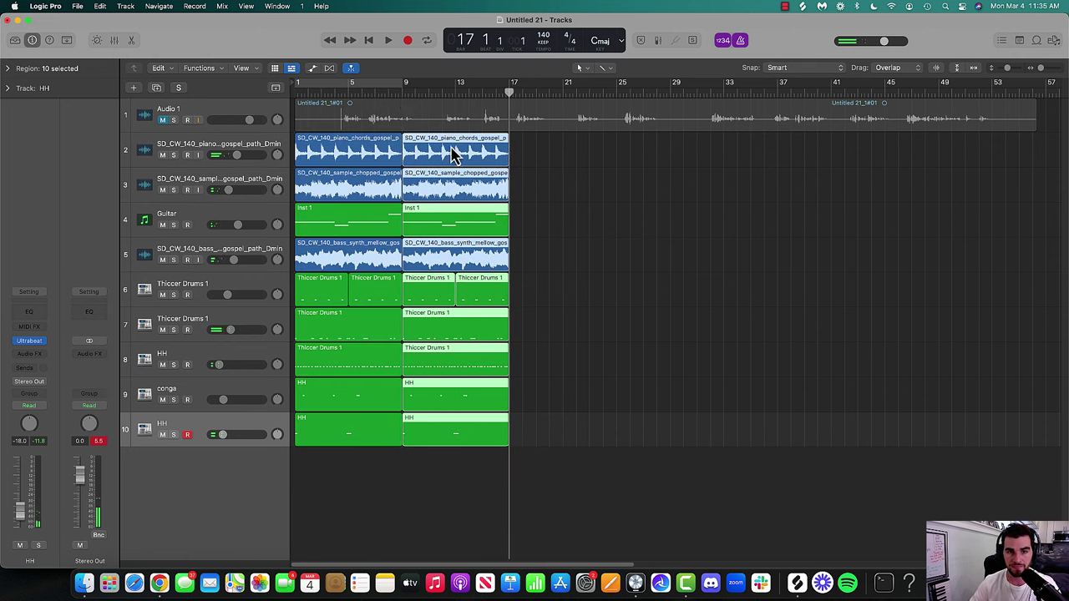
- Delete the drum, hi-hat, percussion and bass regions on tracks 5 to 10 from bars 1–9, and turn off the metronome
drag(347, 483, 316, 339)
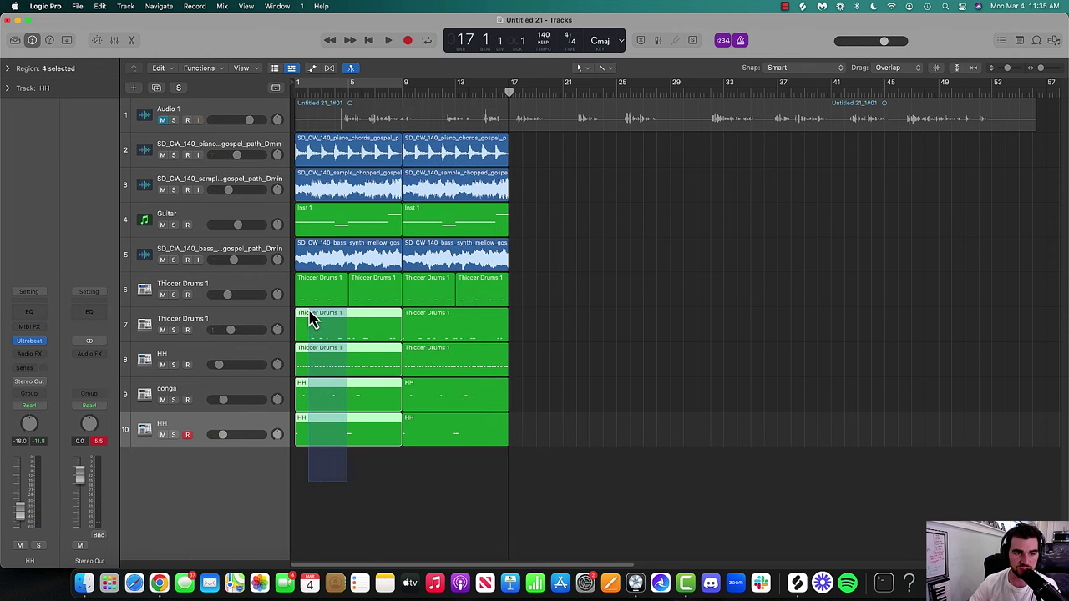
key(Return)
key(space)
key(Delete)
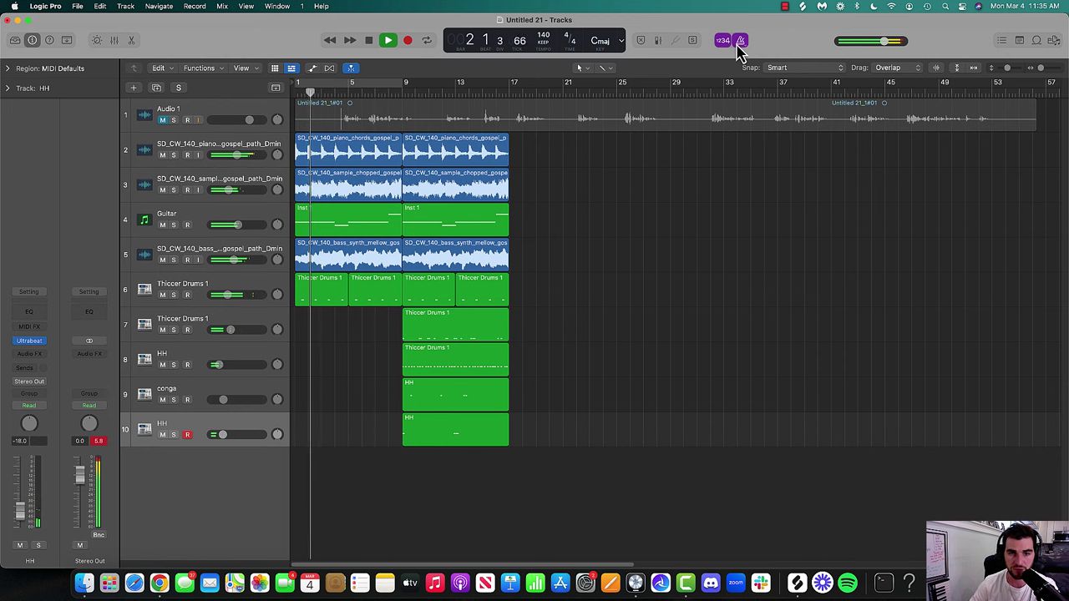
click(370, 296)
key(Delete)
click(365, 262)
key(Delete)
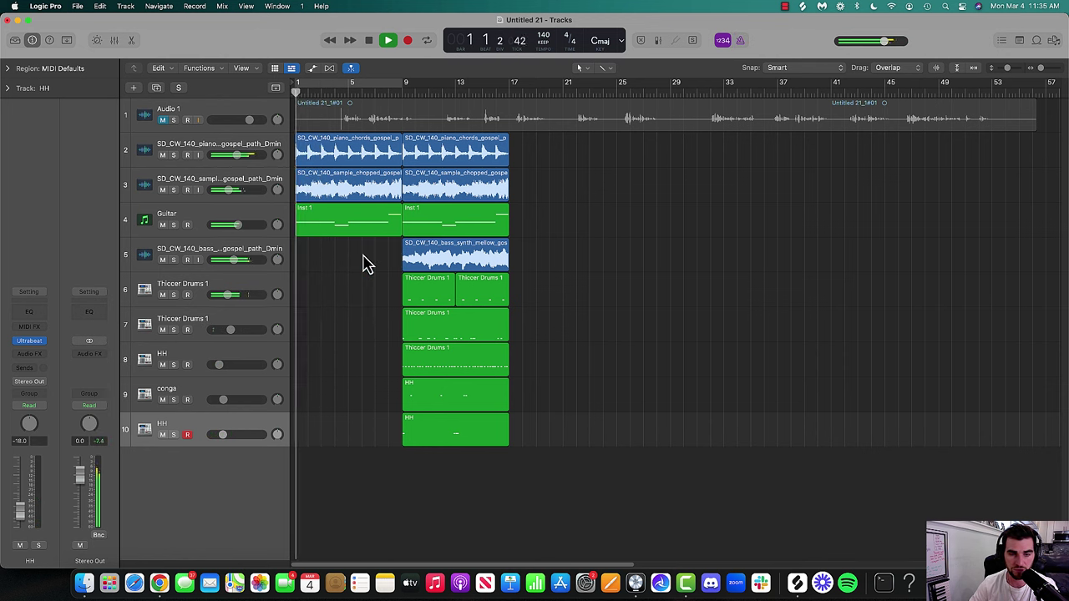
- Audition the intro with the guitar and chopped sample muted in turn, and trim the first chopped sample region to start at bar 5
click(163, 226)
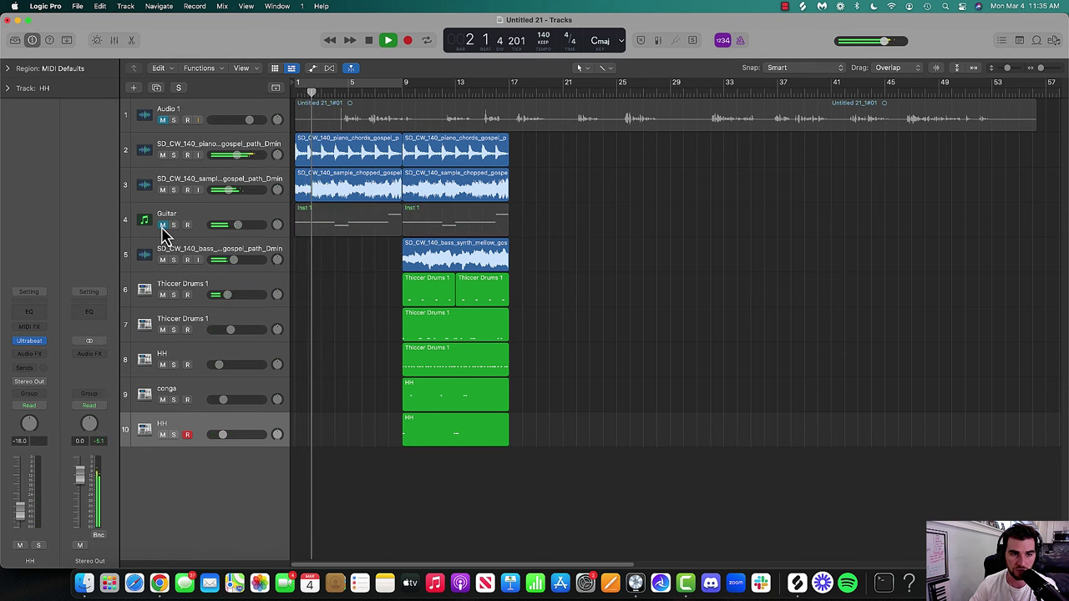
click(163, 226)
click(163, 189)
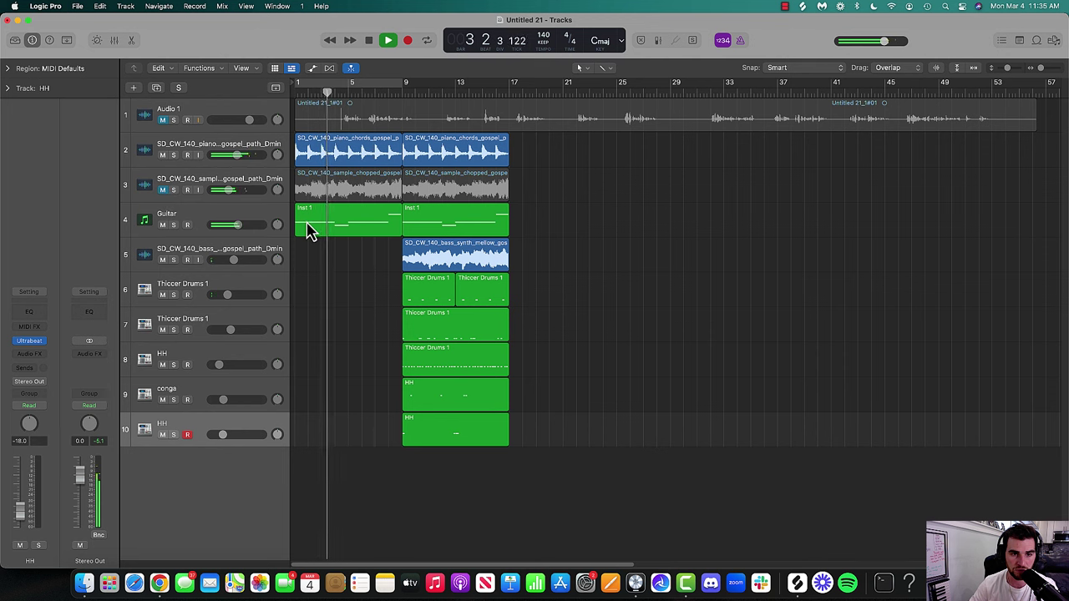
drag(300, 189, 348, 189)
click(163, 190)
key(Return)
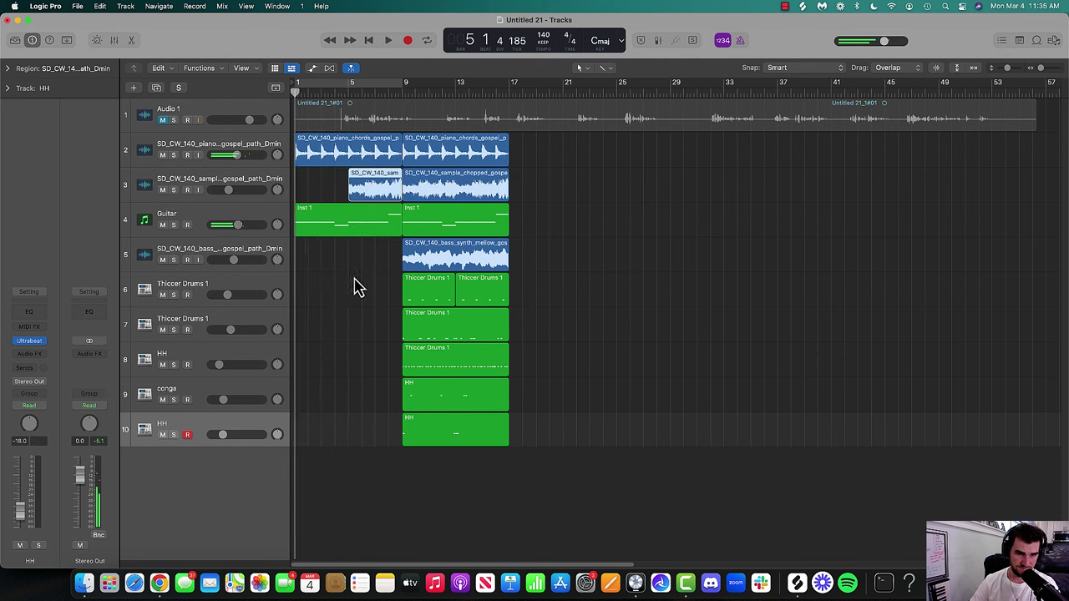
click(334, 303)
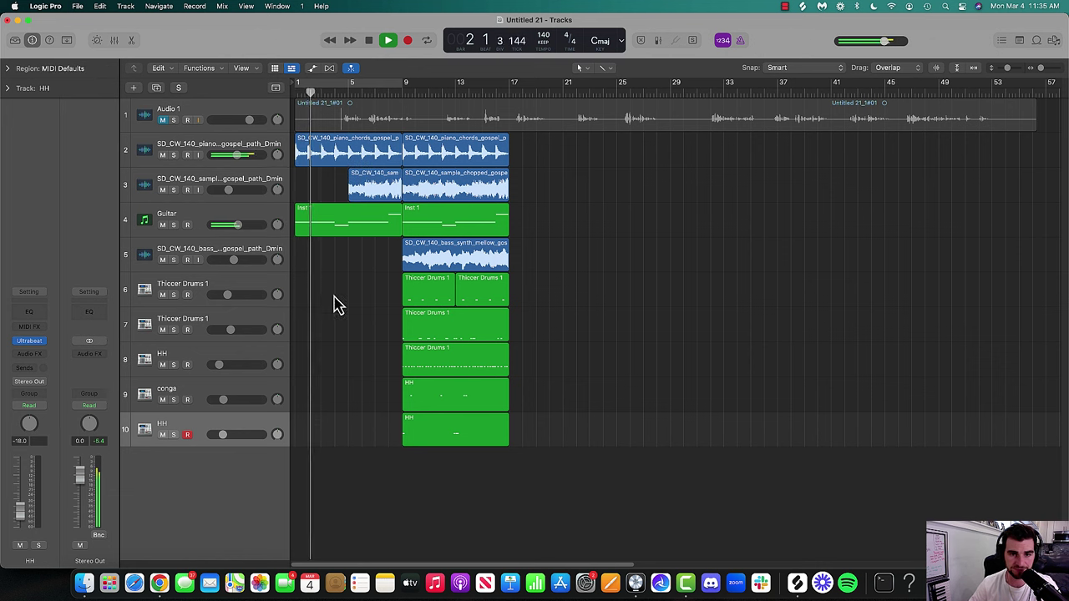
- Repeat the full bars 9–17 section on tracks 2 to 10 twice more, up to bar 33
drag(559, 493, 545, 159)
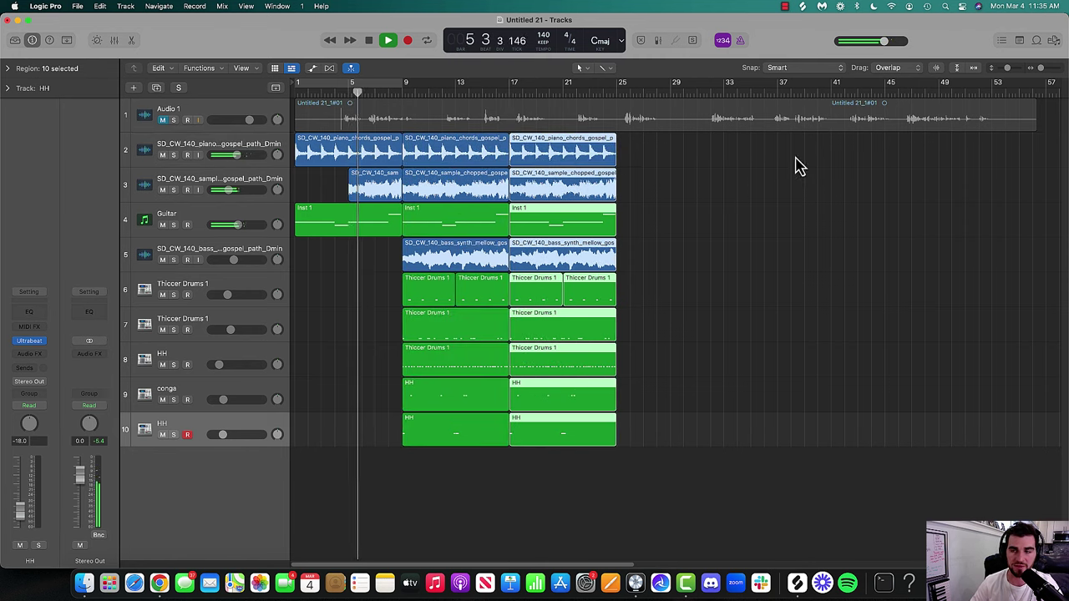
scroll(1040, 77, down, 3)
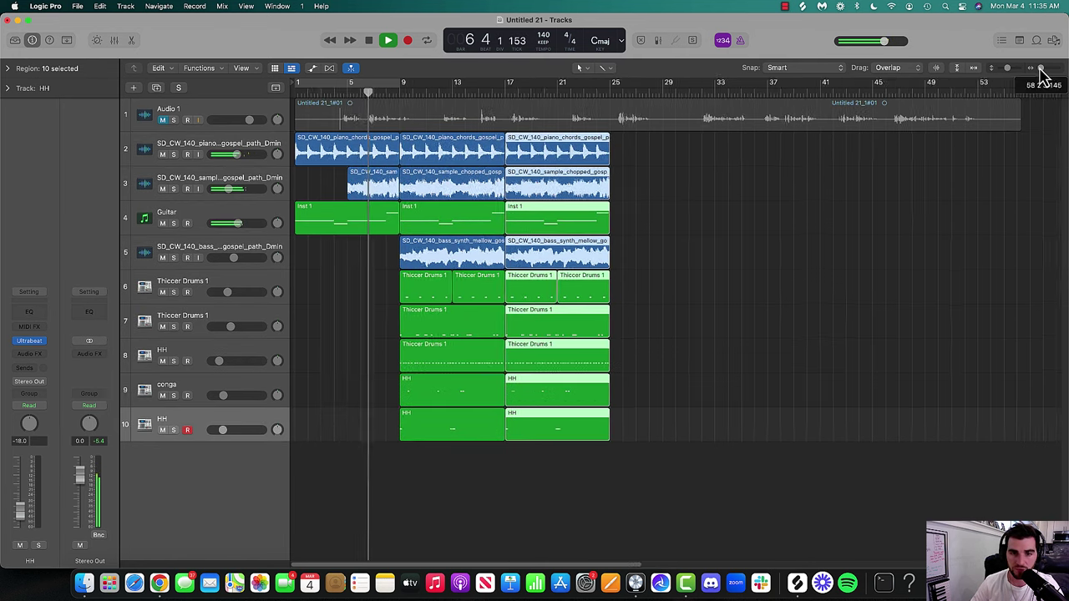
click(673, 341)
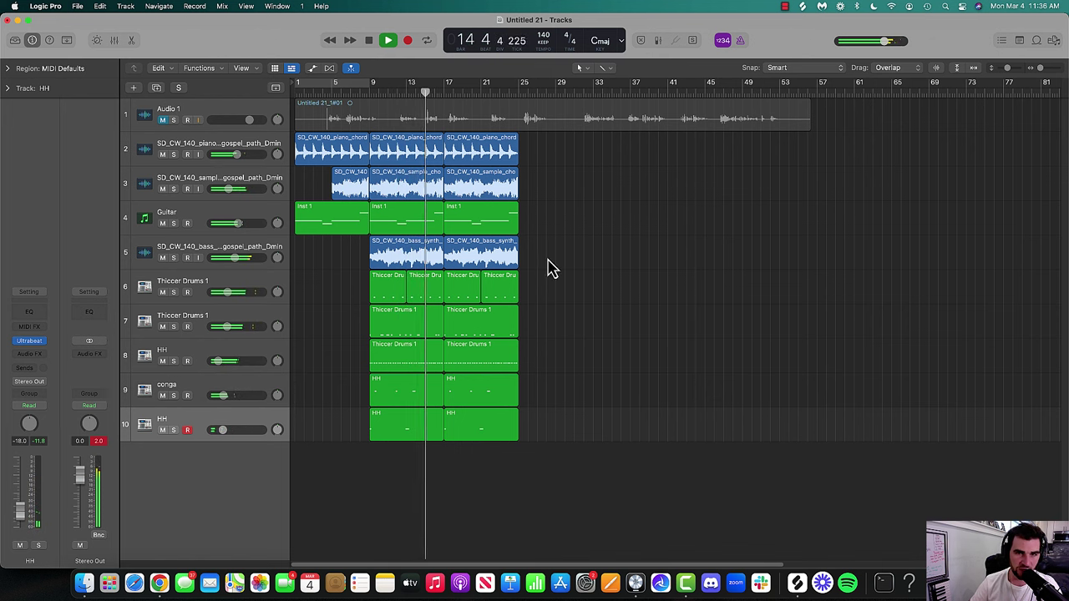
key(space)
drag(532, 443, 573, 161)
click(652, 196)
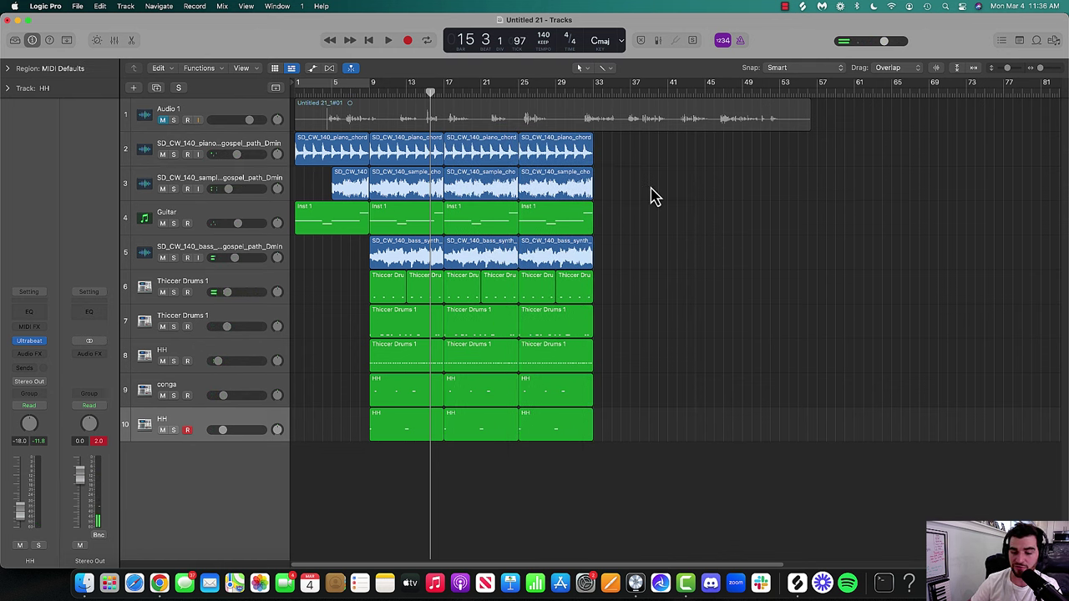
- Delete the chopped sample region and all drum and percussion regions on tracks 6 to 10 from bars 25–33
click(518, 92)
key(Delete)
key(space)
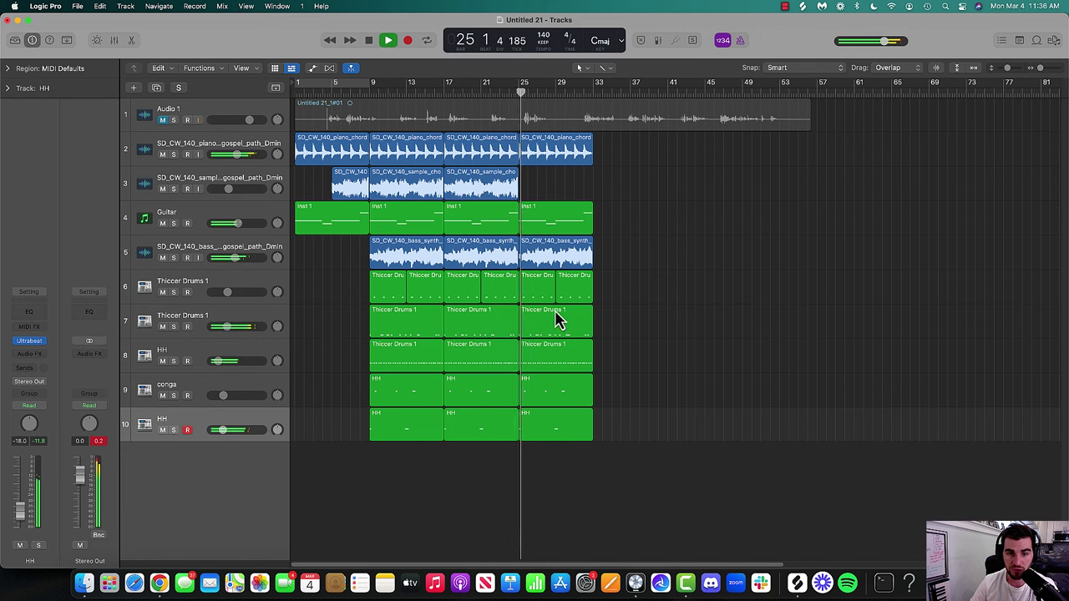
click(549, 279)
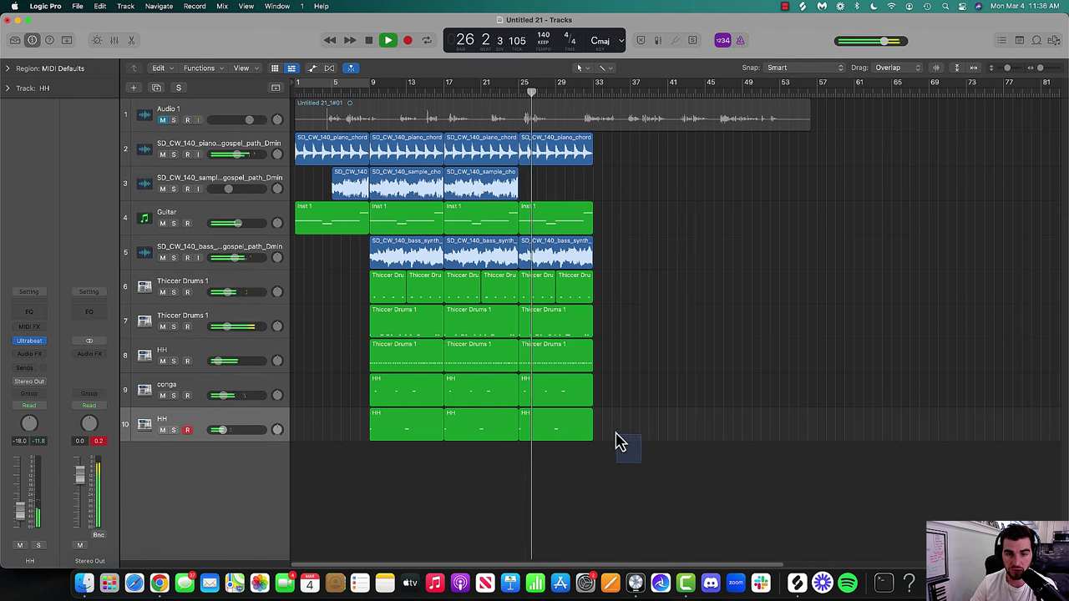
drag(634, 443, 544, 290)
key(Delete)
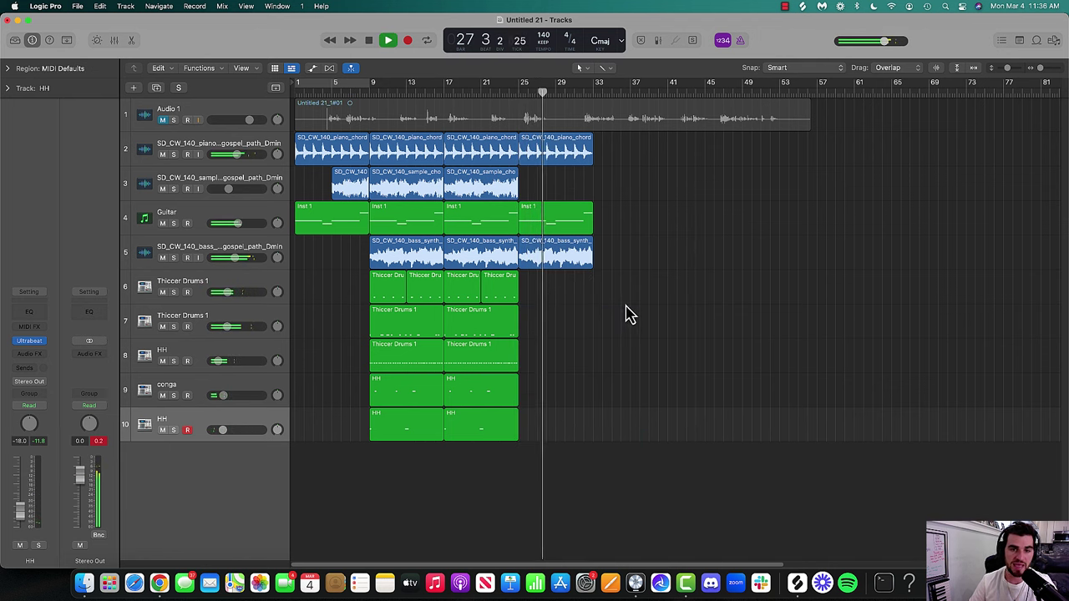
- Copy the full eight-bar section at bar 17 to bars 33–41 and place the playhead at bar 25
key(space)
drag(497, 483, 608, 153)
click(522, 89)
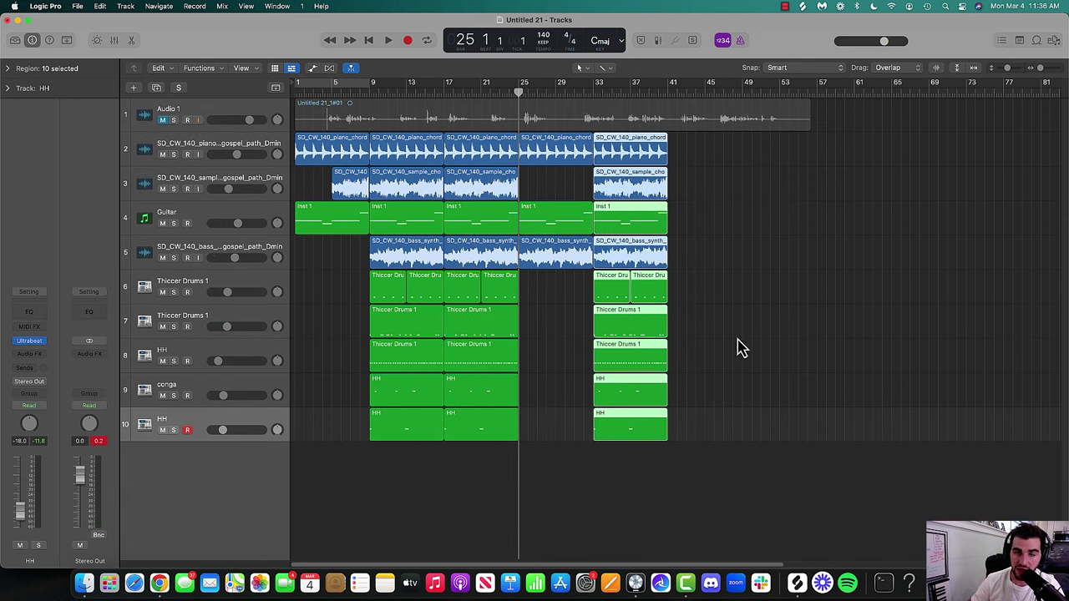
- Delete the chopped sample region at bar 33 and the bass region at bar 25, and play from bar 25
click(740, 346)
key(Delete)
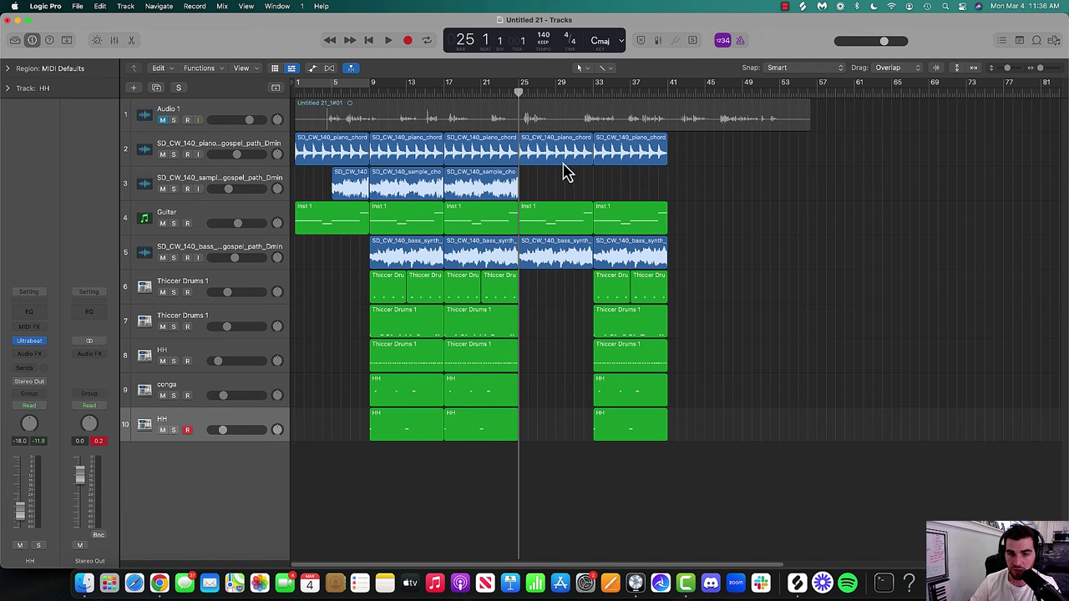
click(549, 263)
key(Delete)
key(space)
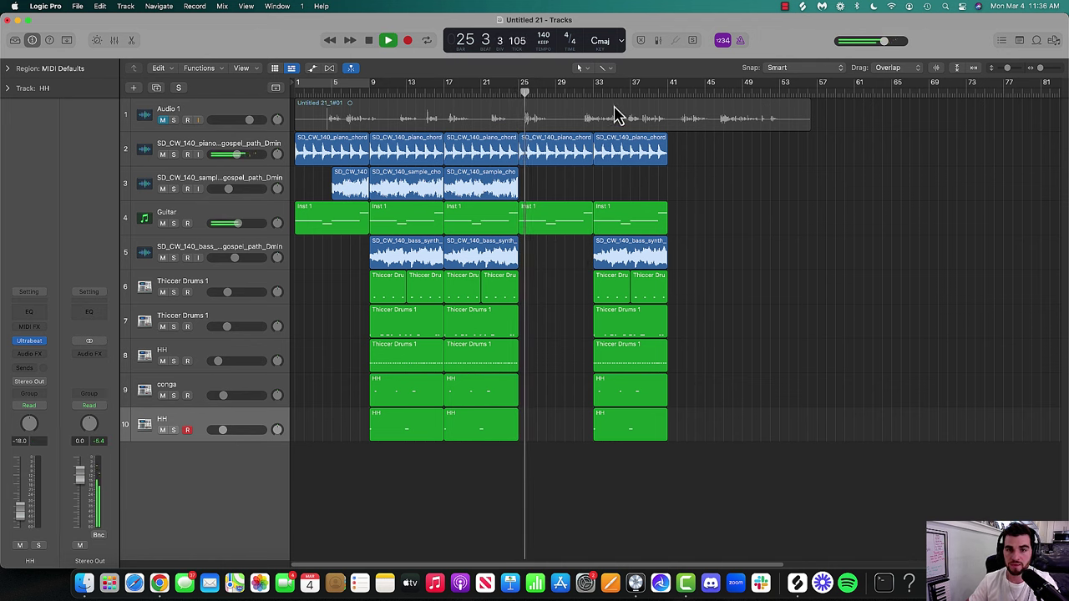
- Stop playback and repeat the bars 33–41 section twice more, up to bar 57
click(1040, 68)
key(space)
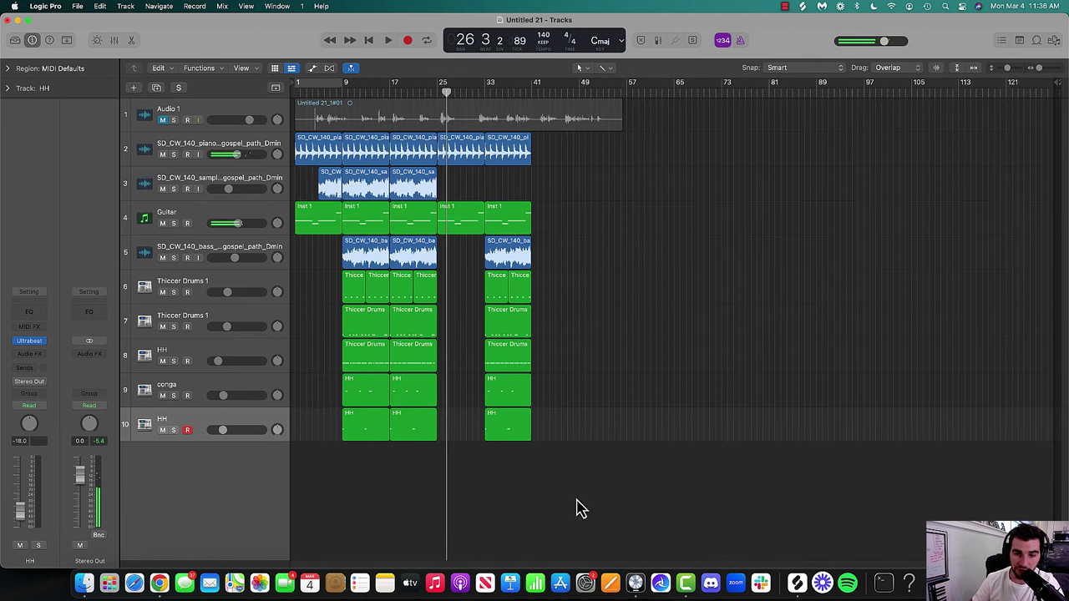
drag(577, 500, 596, 156)
click(546, 174)
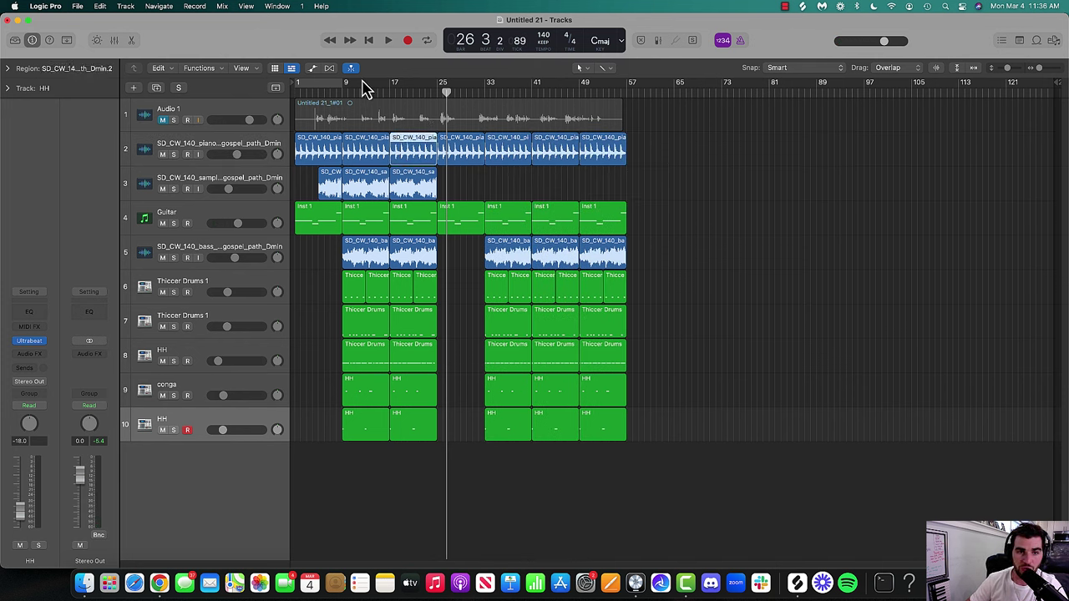
- Copy the full bars 9–25 section on tracks 2 to 10 to bars 57–73
click(343, 97)
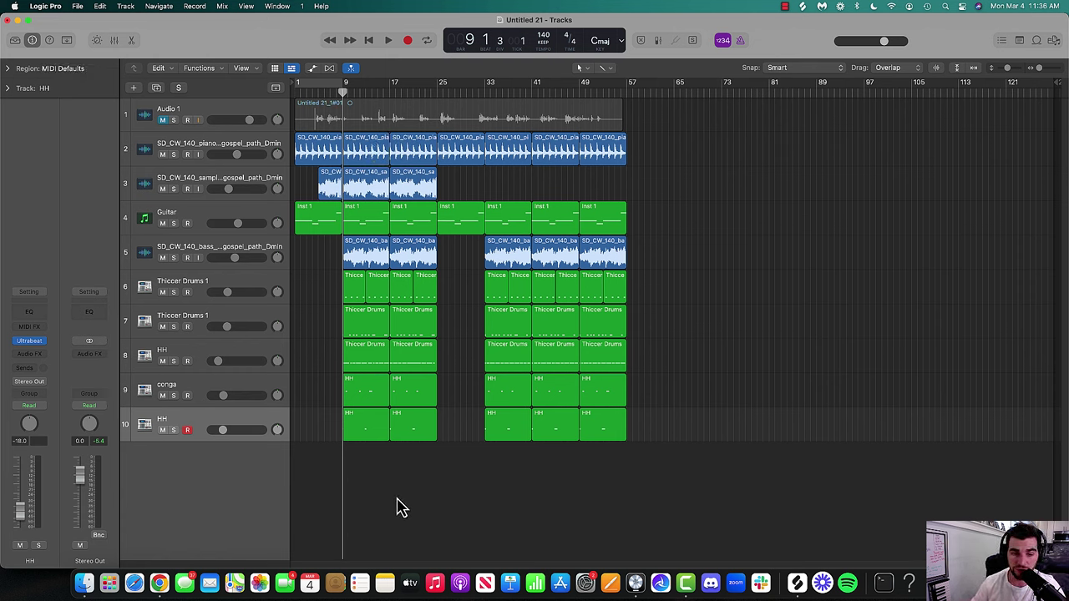
drag(399, 507, 372, 156)
click(468, 171)
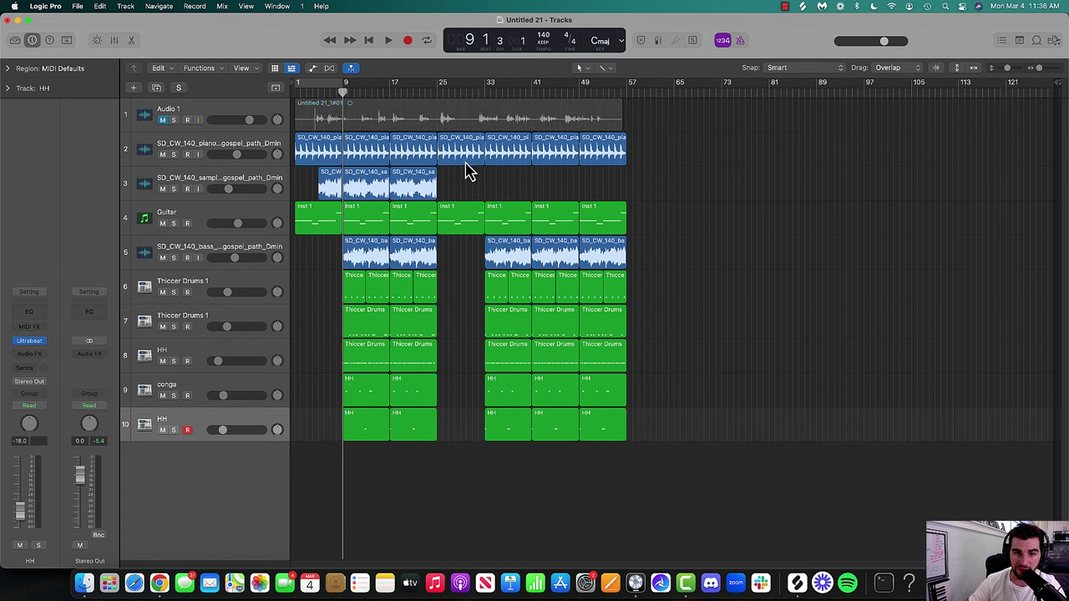
drag(418, 490, 640, 183)
click(576, 191)
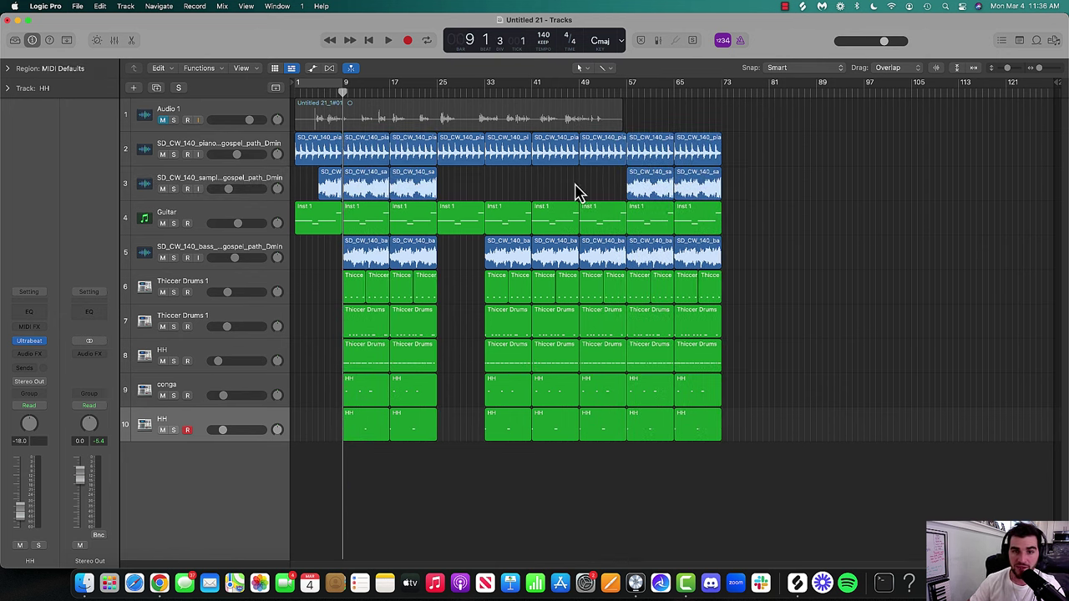
- Play the arrangement from bar 9 and check the sections starting at bars 25 and 33
click(173, 189)
click(173, 189)
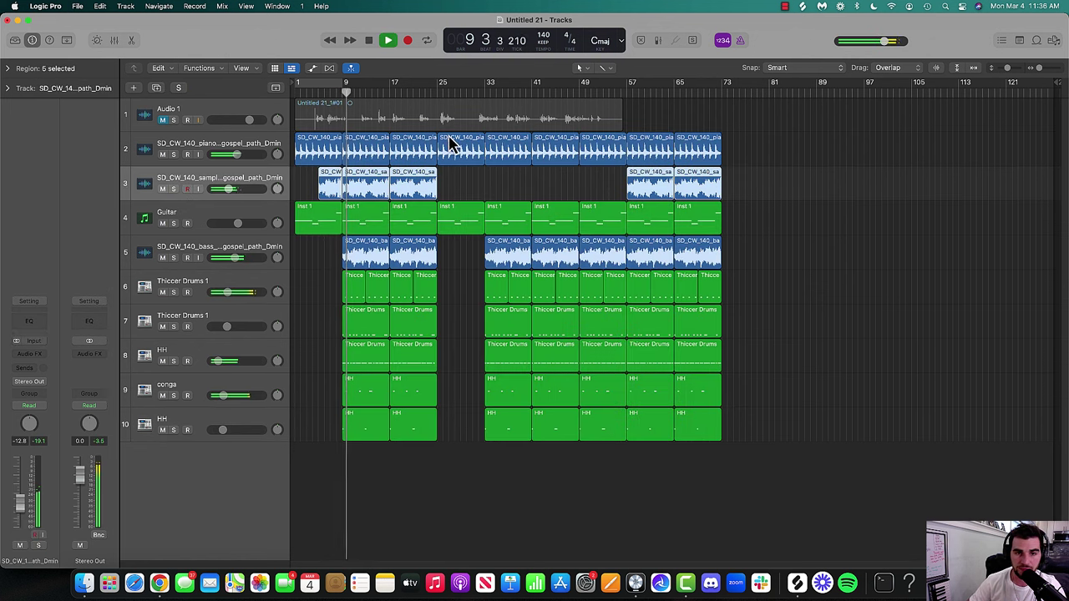
click(436, 94)
click(486, 92)
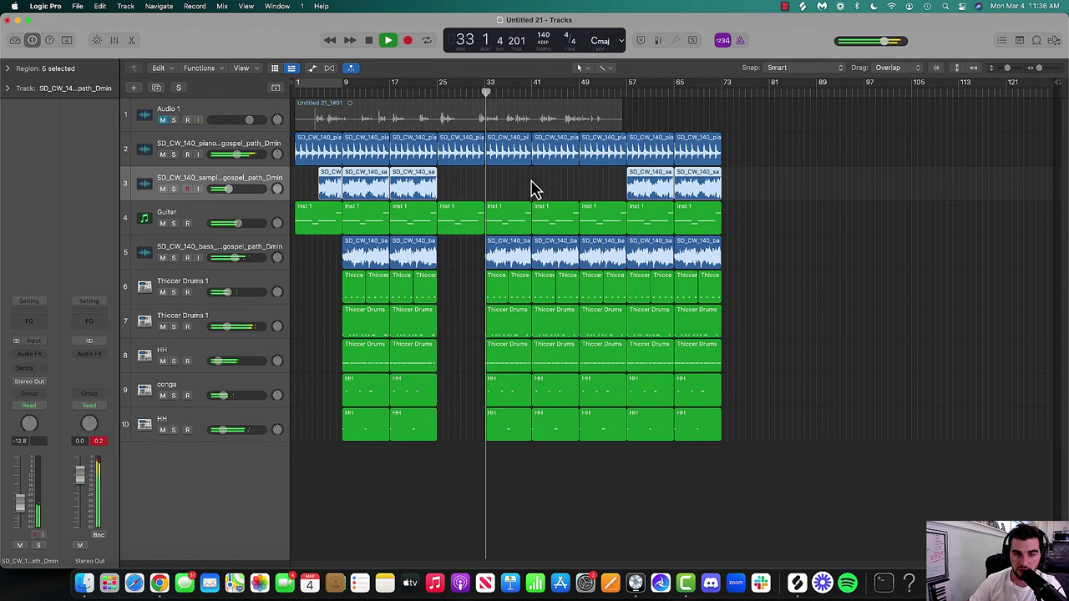
click(528, 204)
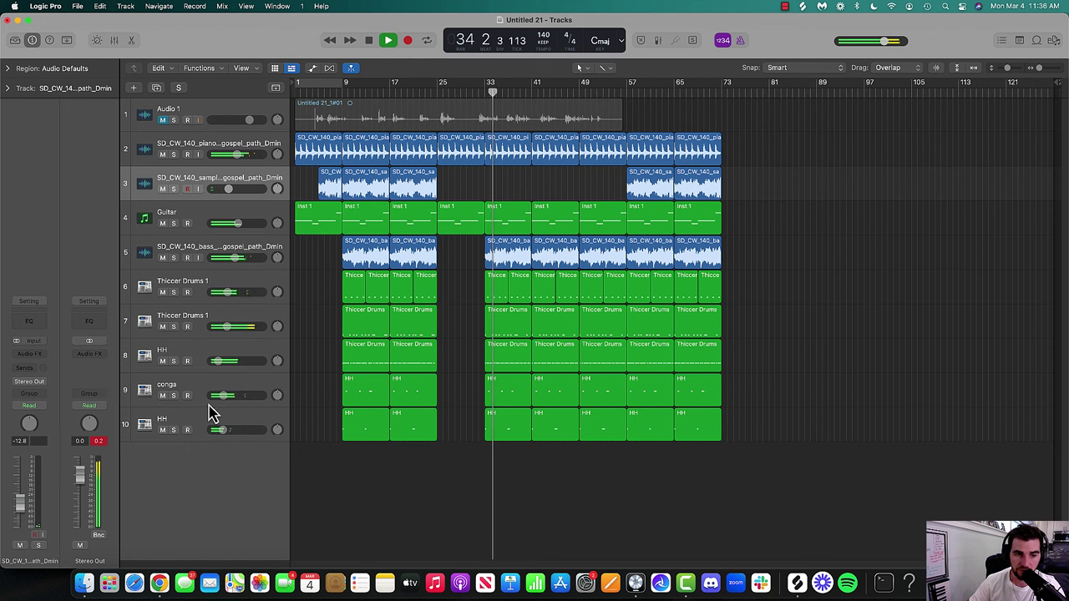
- Delete the three conga regions between bars 33 and 57
click(496, 398)
key(Delete)
click(549, 401)
key(Delete)
click(599, 398)
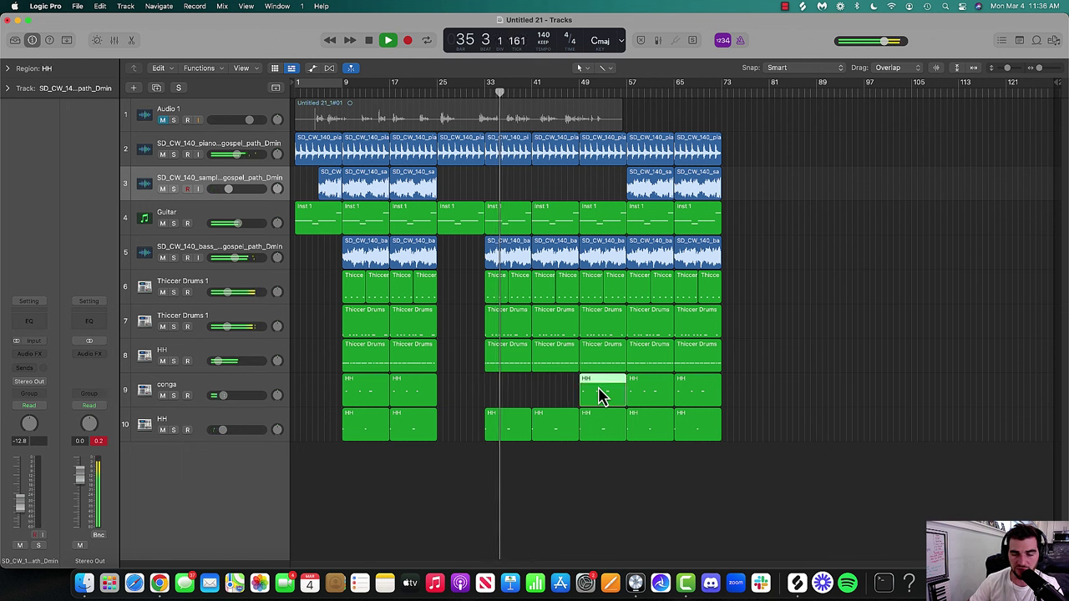
key(Delete)
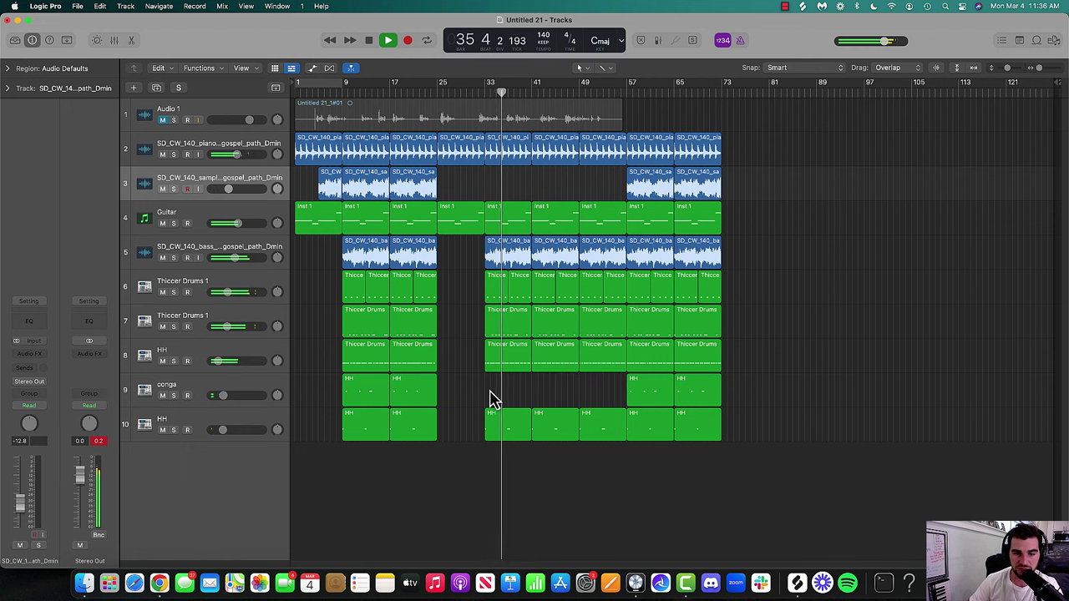
- Set track 10's volume to -20.0 dB and rename the track as Openhat
double_click(228, 420)
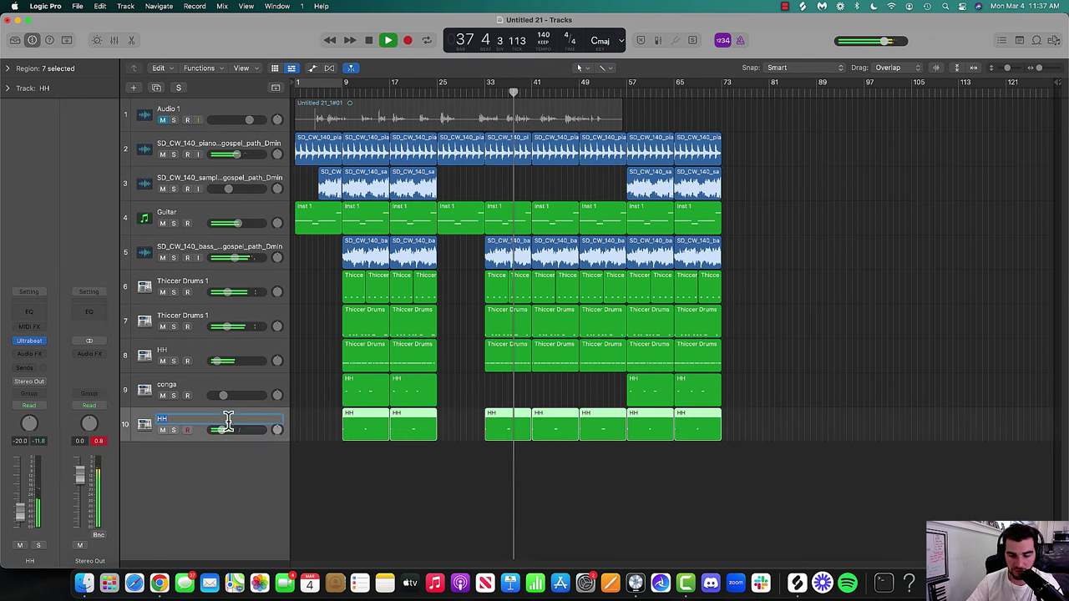
text(Openhat)
key(Return)
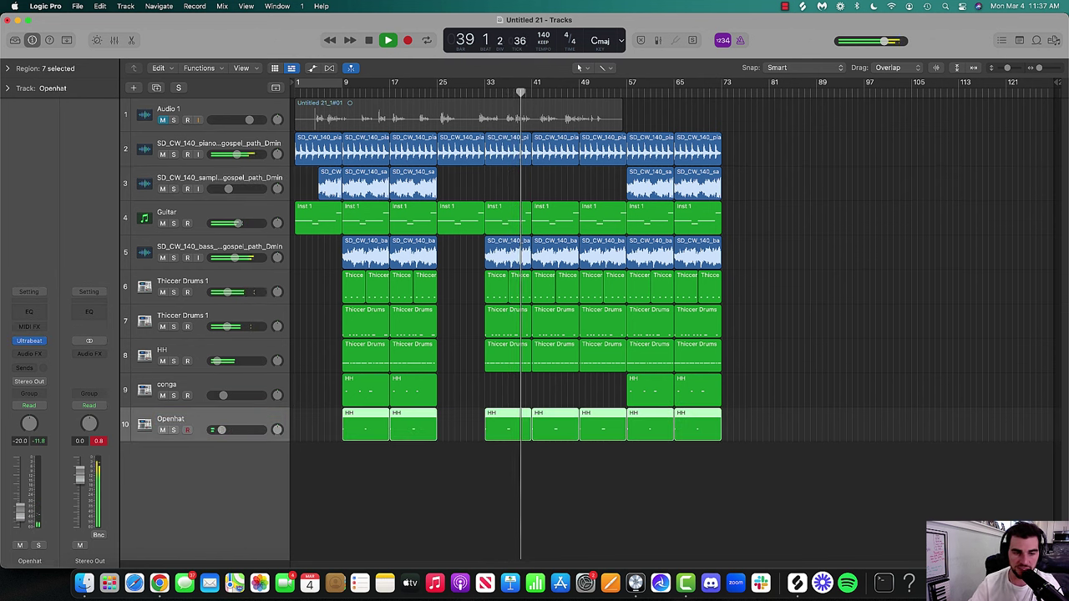
click(517, 506)
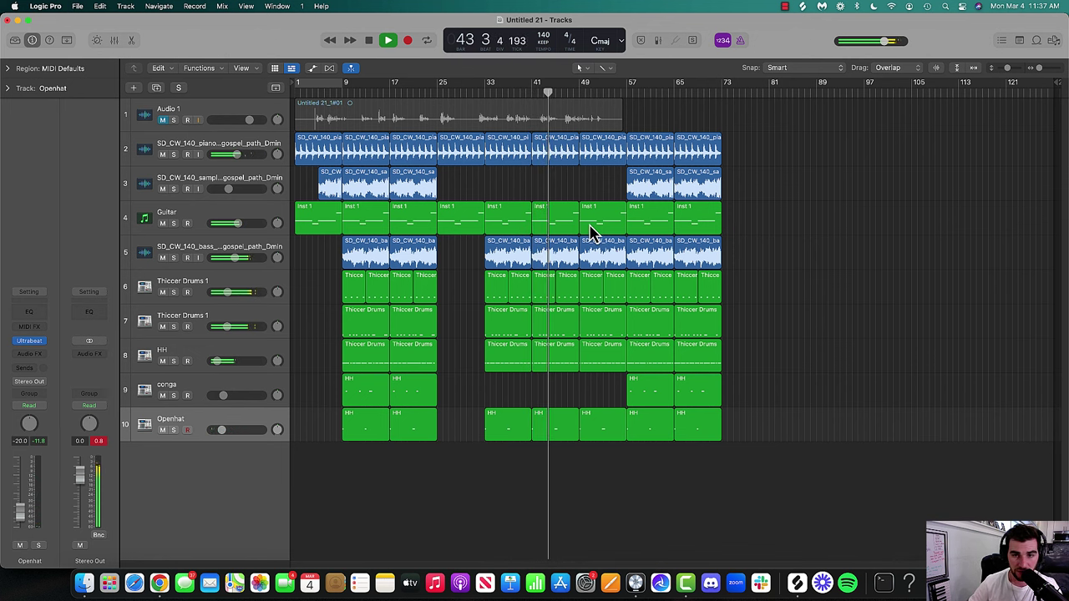
- Copy the chopped sample region at bar 57 on track 3 to bar 49
drag(653, 191, 598, 192)
key(alt)
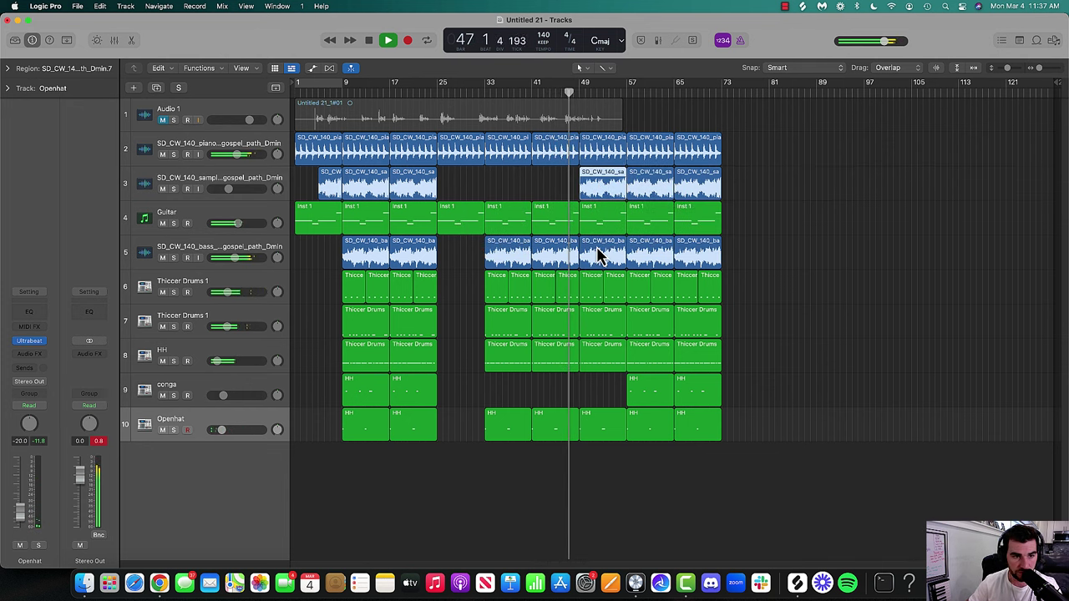
- Delete the Guitar region and the Thiccer Drums regions on tracks 6, 7 and 8 between bars 49 and 57
click(589, 229)
key(Delete)
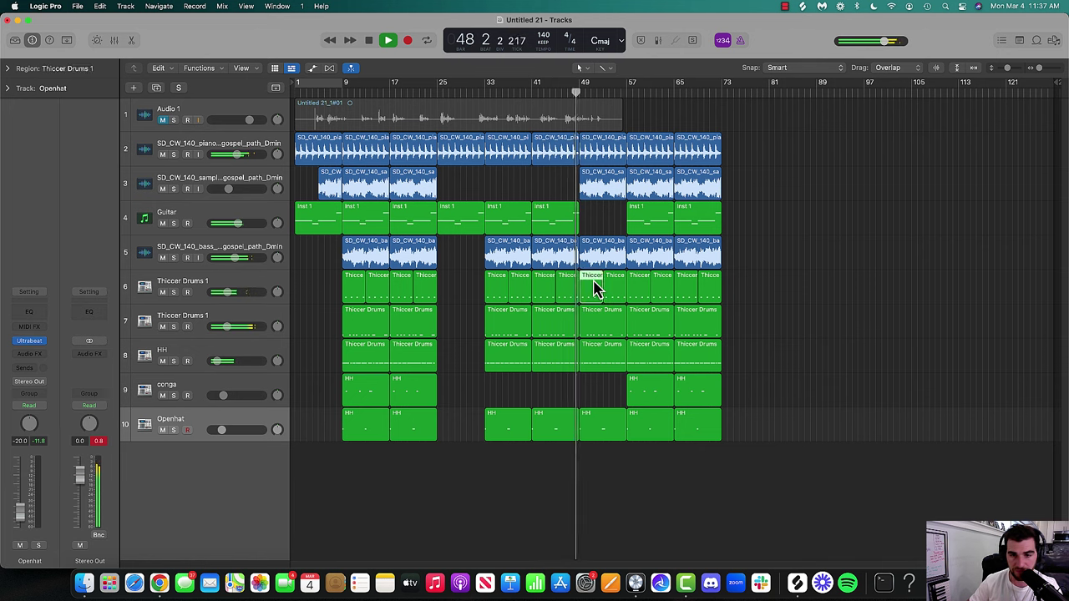
click(594, 286)
key(Delete)
click(604, 322)
key(Delete)
click(604, 365)
key(Delete)
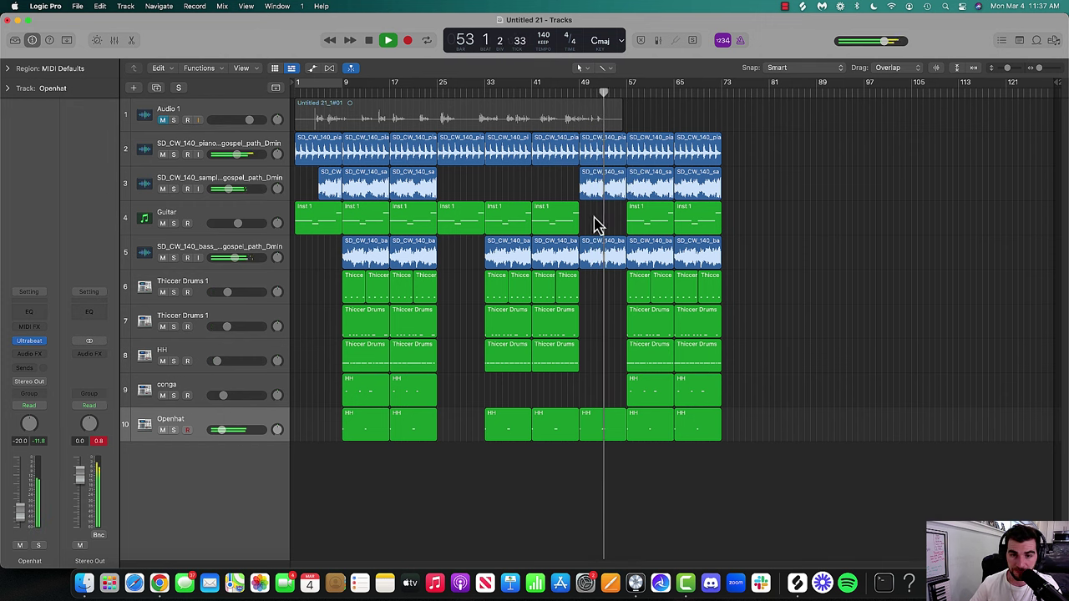
click(605, 434)
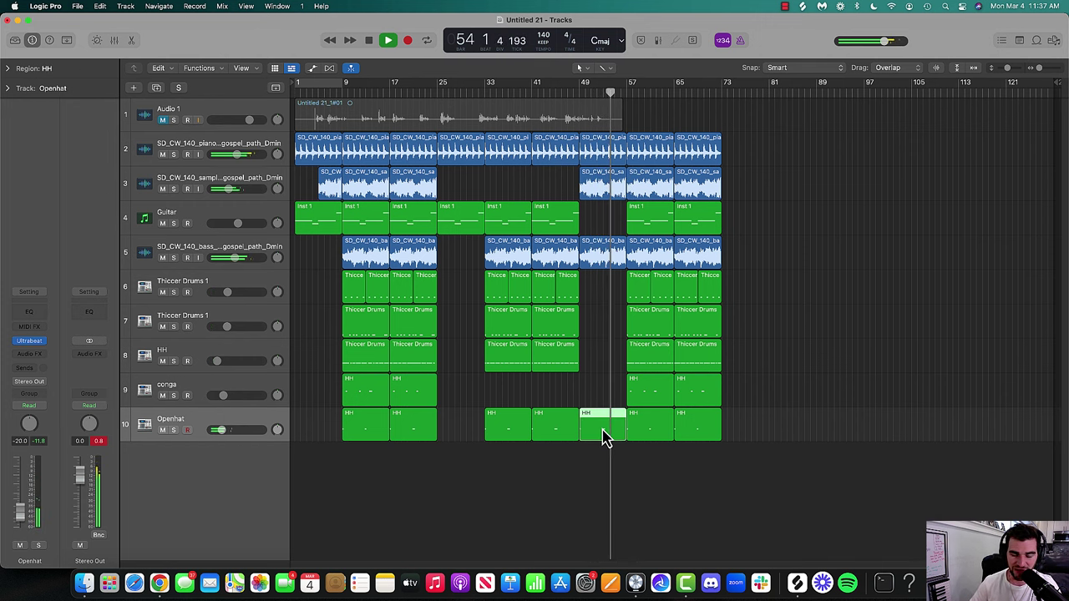
click(584, 366)
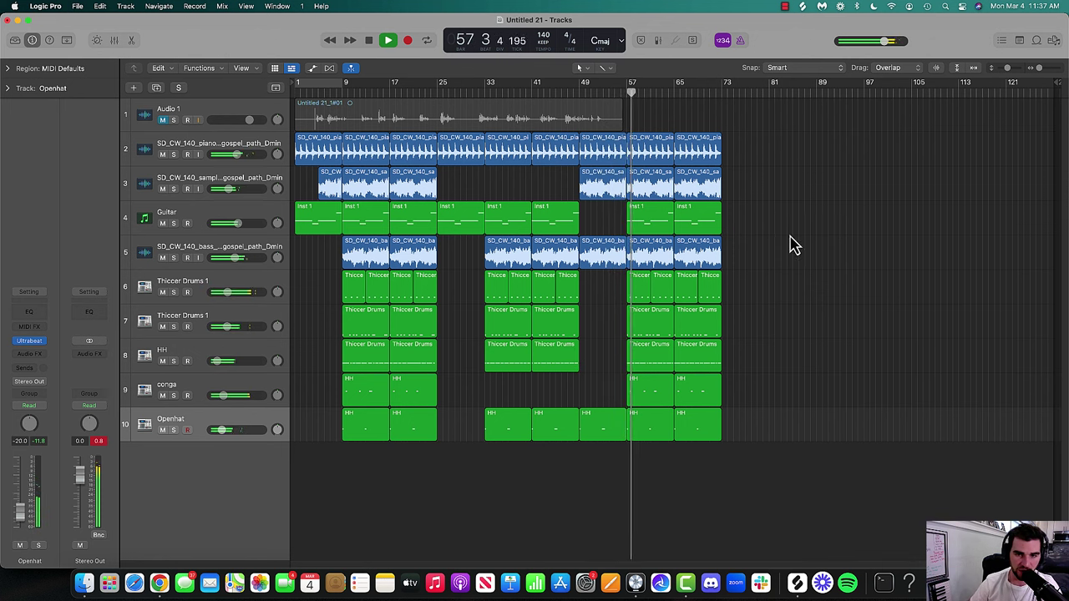
- Copy the regions between bars 25 and 73 to bars 73 to 121 and set the cycle range to bars 9 to 25
drag(603, 462, 728, 165)
drag(702, 476, 927, 168)
key(space)
key(Return)
key(space)
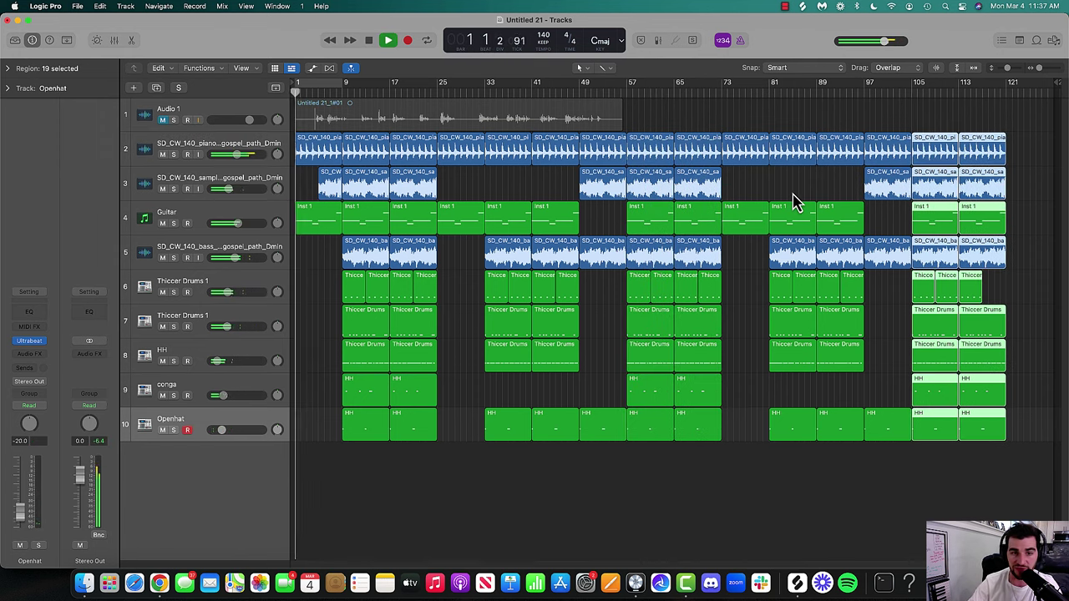
drag(443, 92, 338, 90)
- Switch to Chrome, view the LyricStudio song list in a new window, and return to Logic Pro
right_click(156, 589)
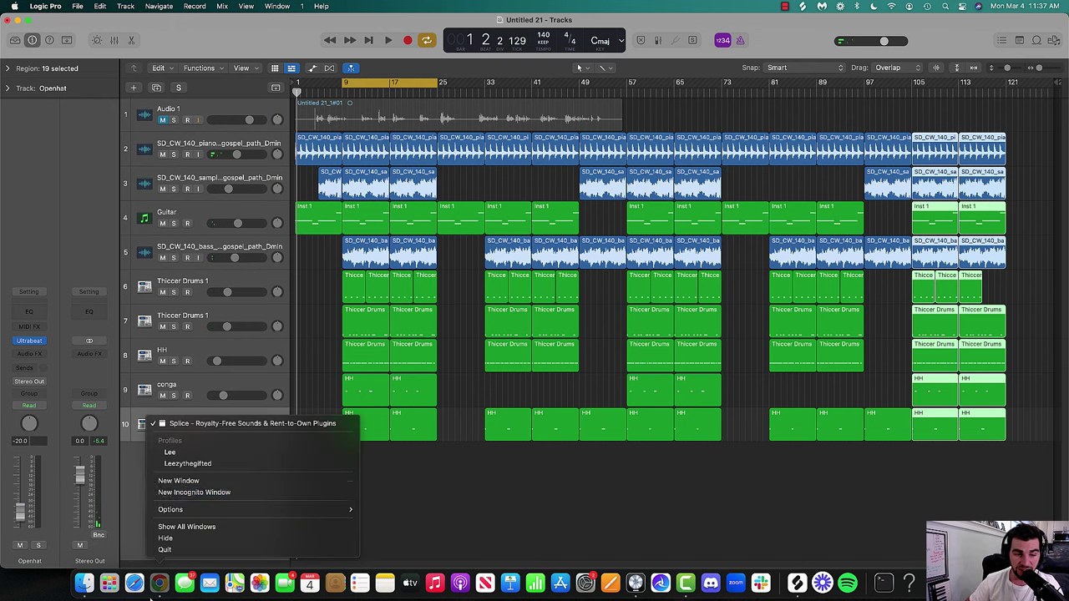
click(180, 477)
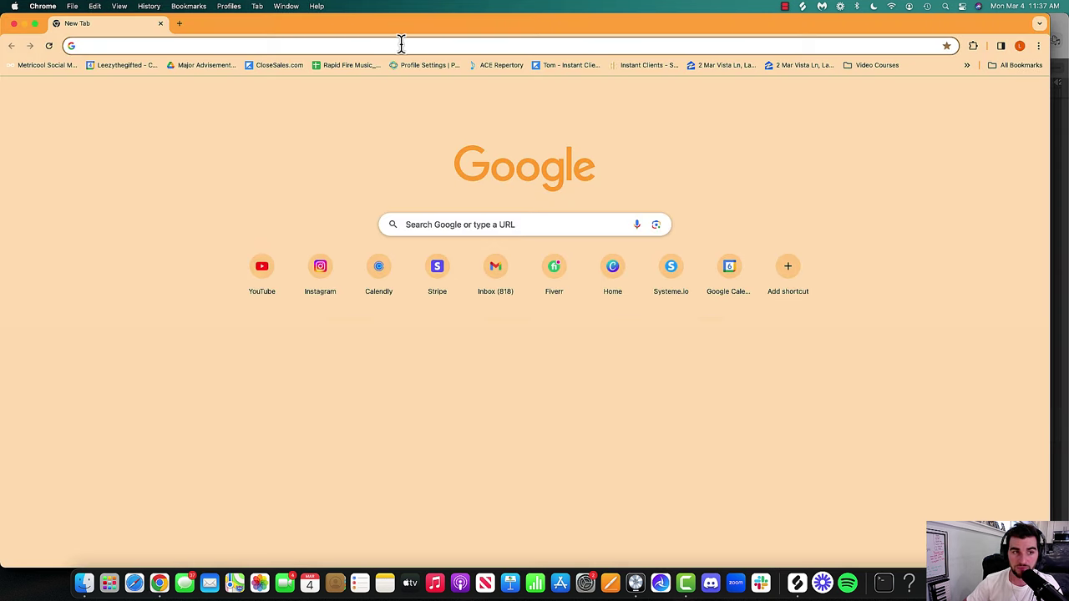
text(lyr)
key(Return)
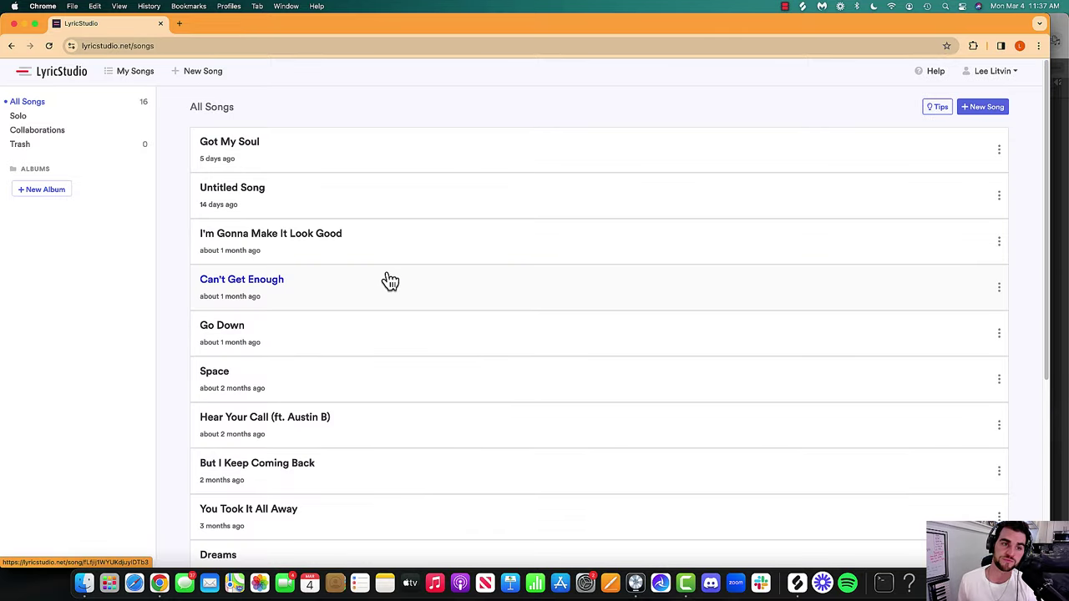
key(ctrl+Up)
click(513, 434)
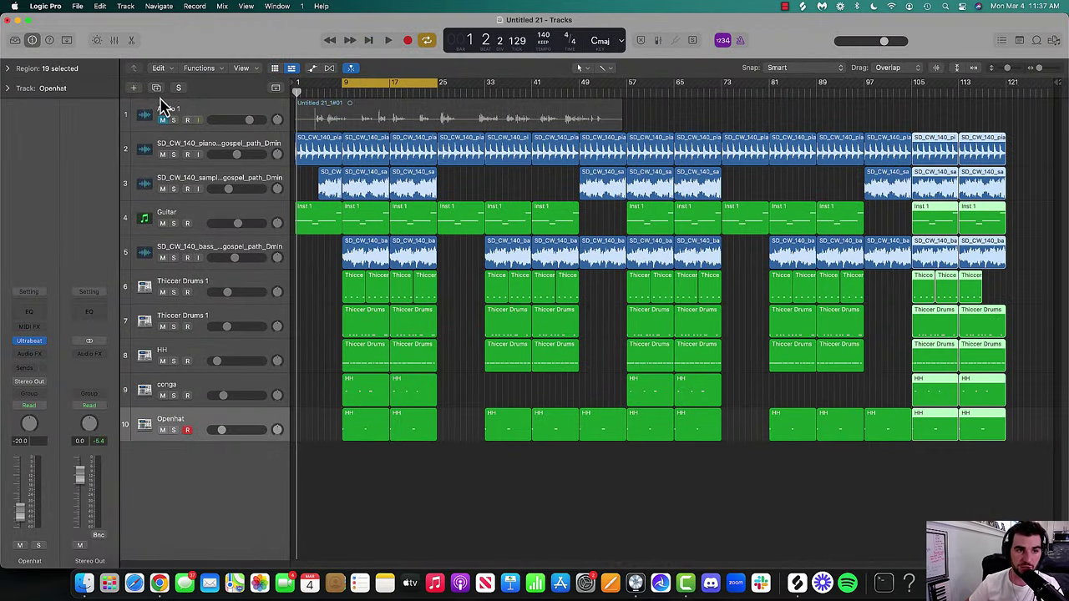
- Create one audio track using Input 1 and Output 1 + 2, with input monitoring and record enable on
click(133, 88)
click(552, 197)
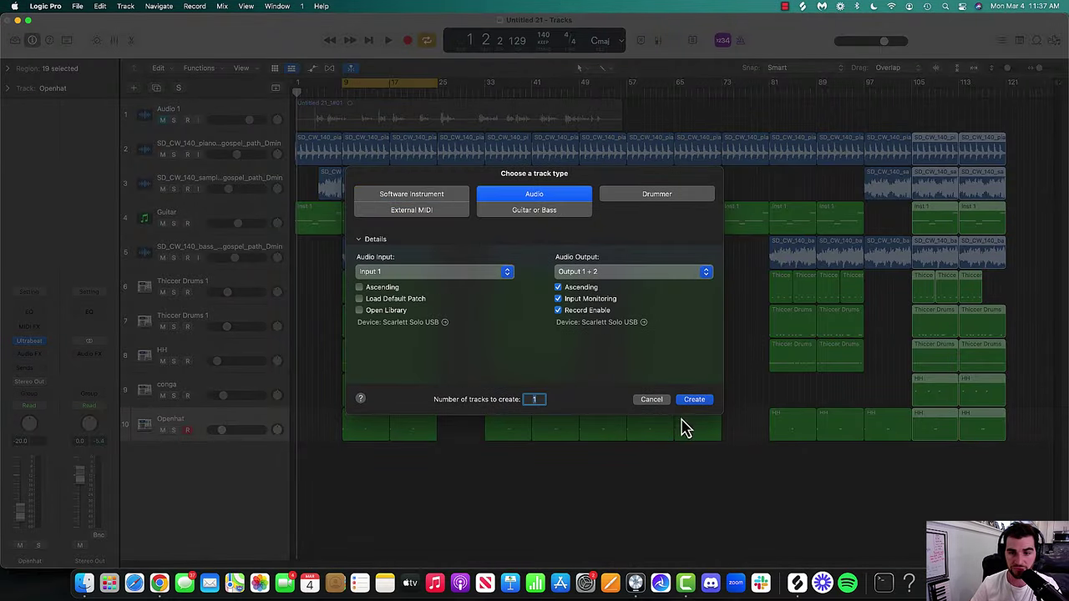
click(687, 401)
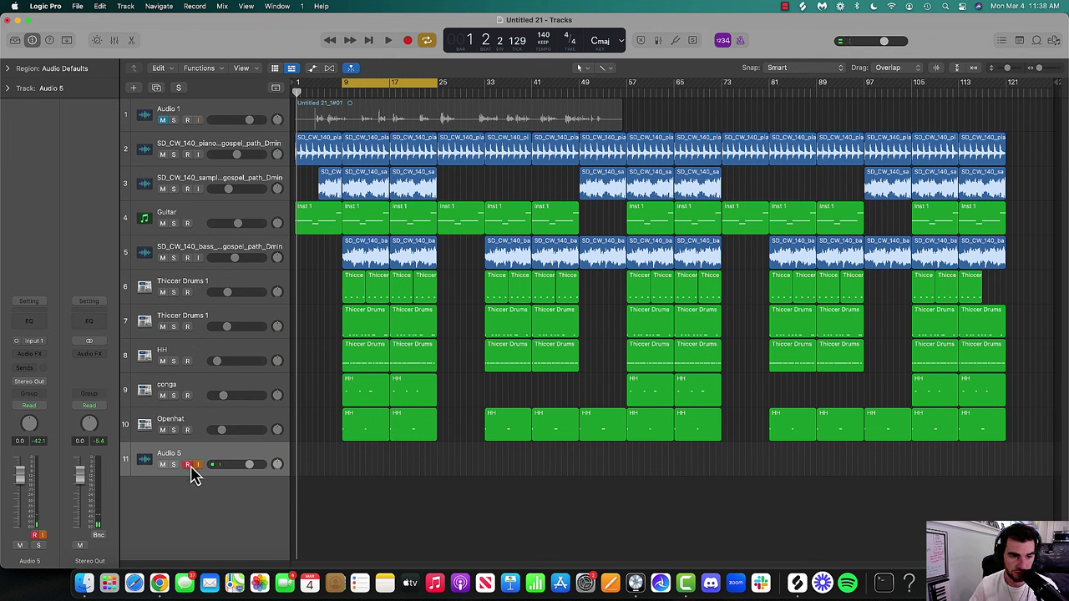
click(189, 465)
click(35, 321)
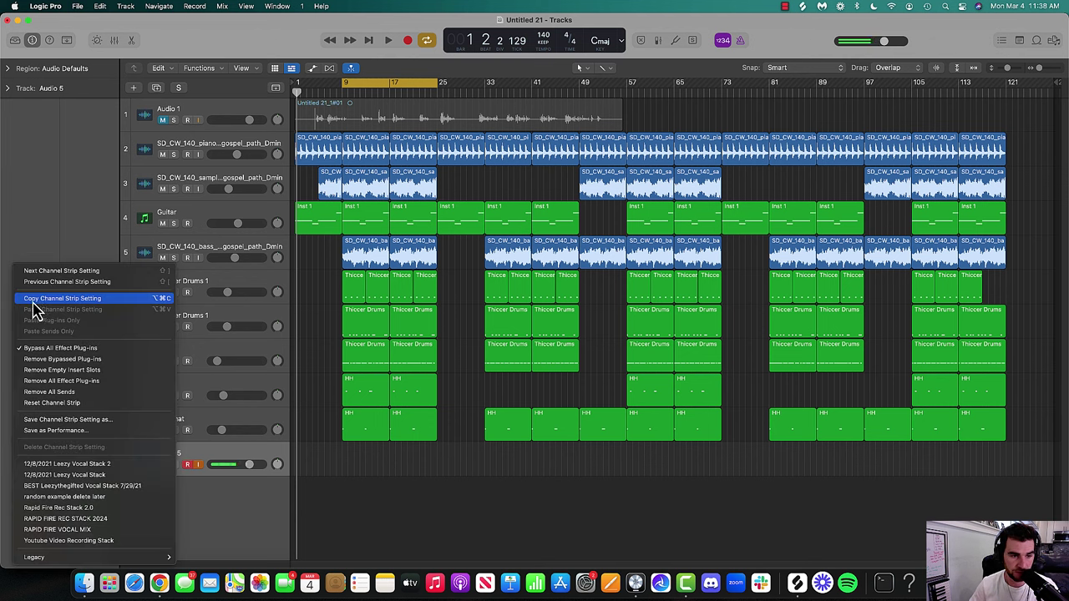
click(446, 530)
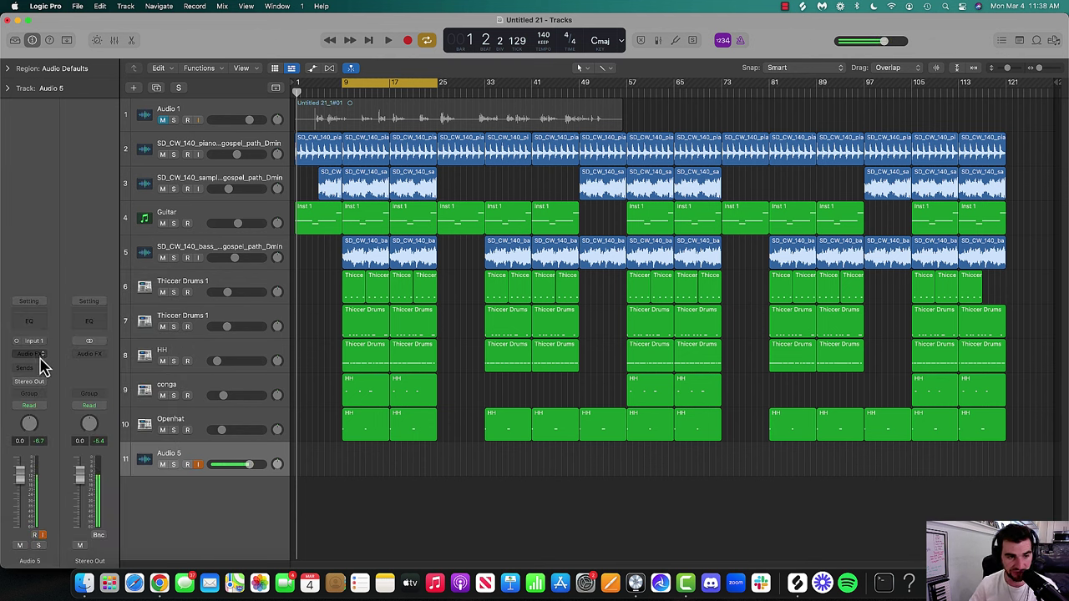
click(39, 358)
mouse_move(84, 557)
mouse_move(165, 561)
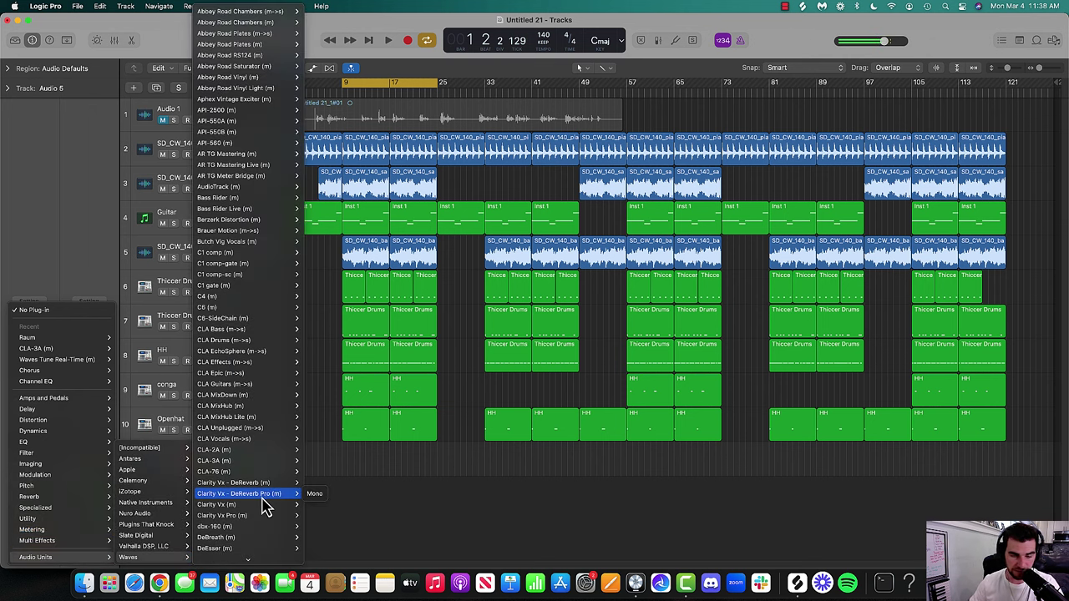
scroll(268, 533, down, 15)
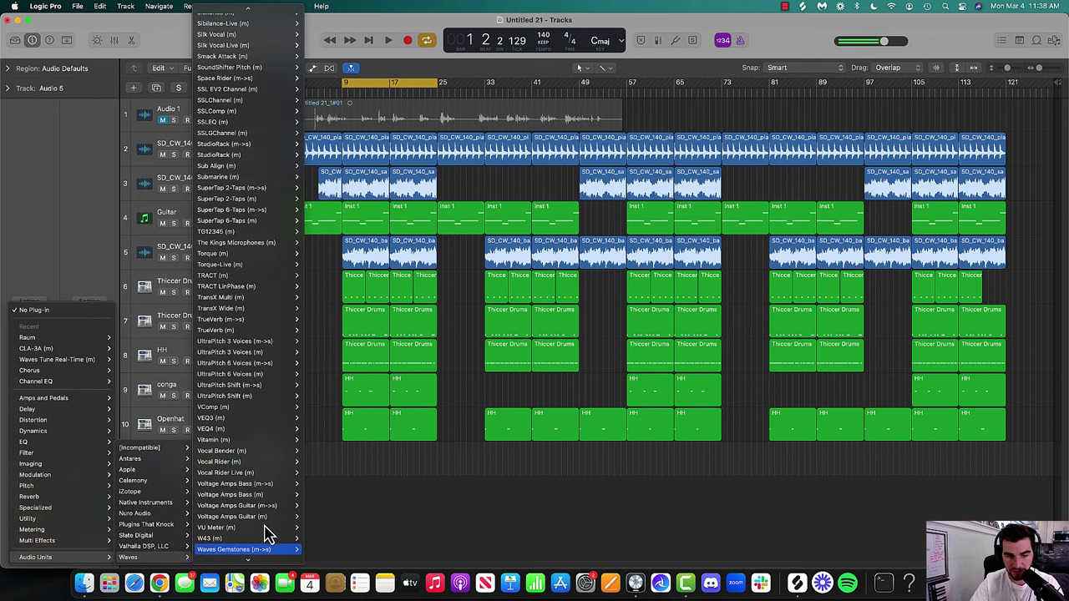
scroll(267, 533, down, 1)
- Switch to Chrome and open waves.com/subscriptions in a new window
click(159, 583)
right_click(159, 583)
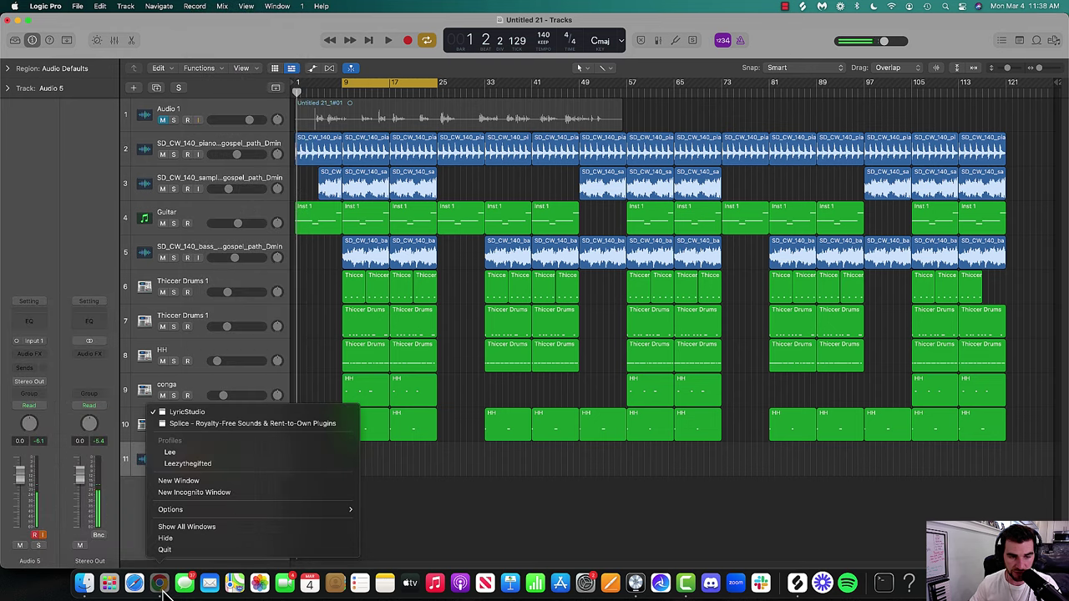
click(201, 482)
text(wa)
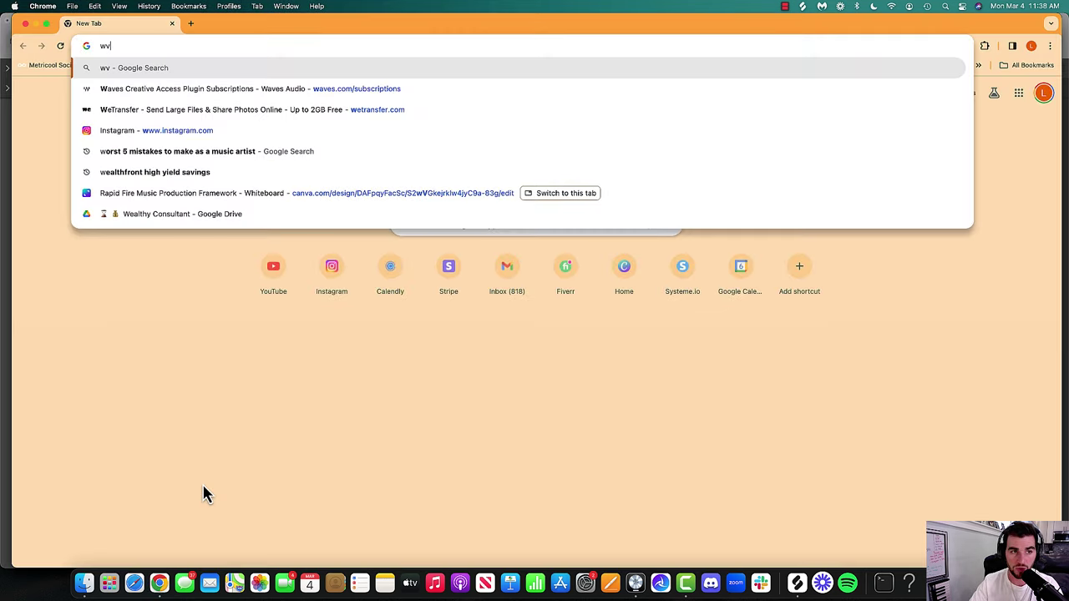
text(v)
key(Return)
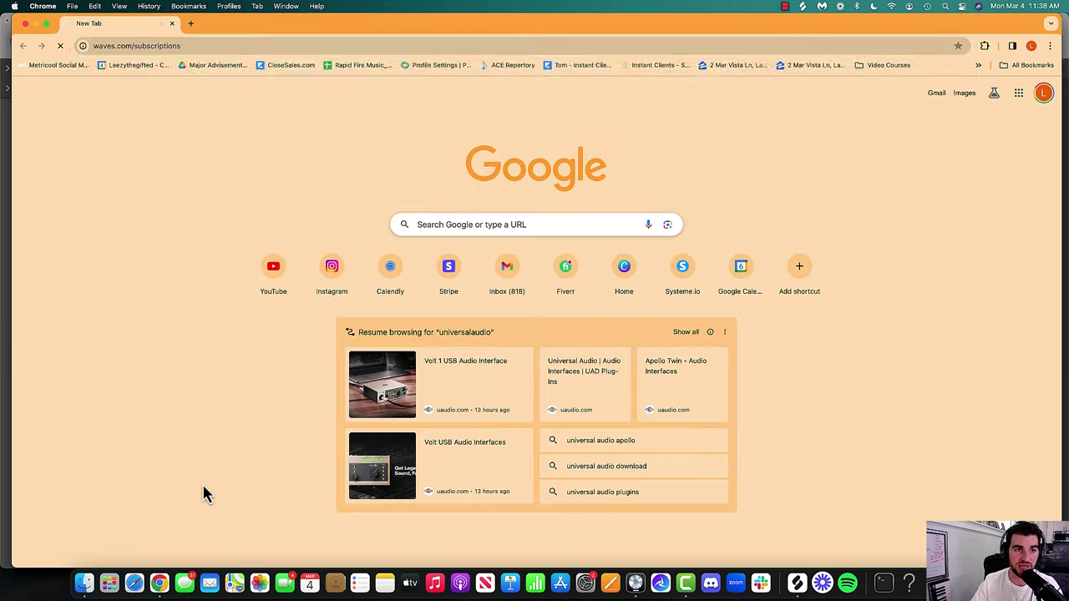
- Examine the Waves Ultimate subscription pricing, especially the monthly plan, and return to Logic Pro
scroll(598, 339, down, 8)
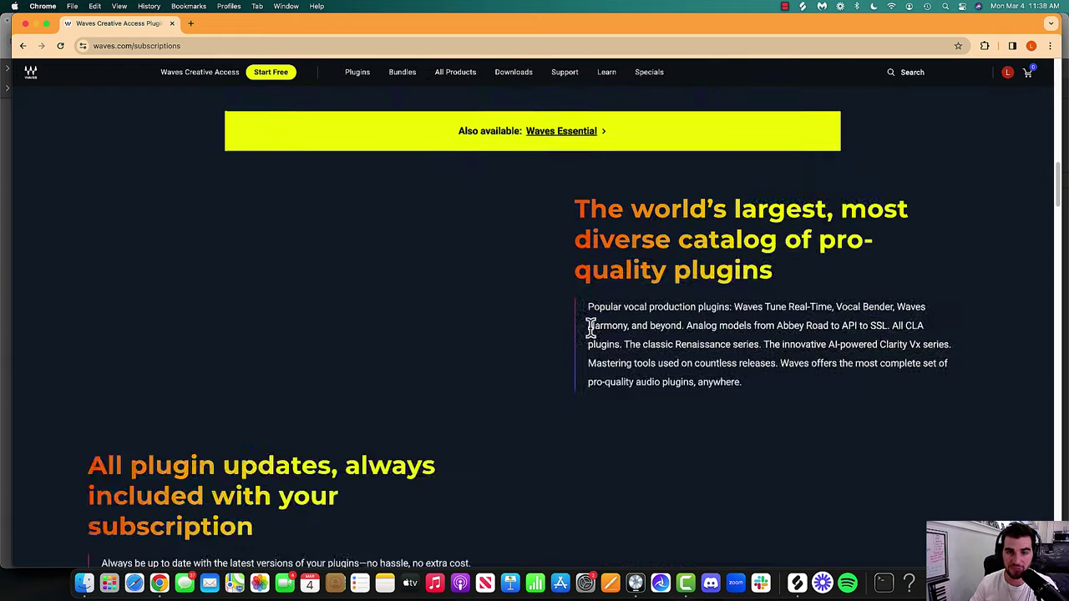
scroll(588, 326, up, 7)
scroll(573, 329, up, 2)
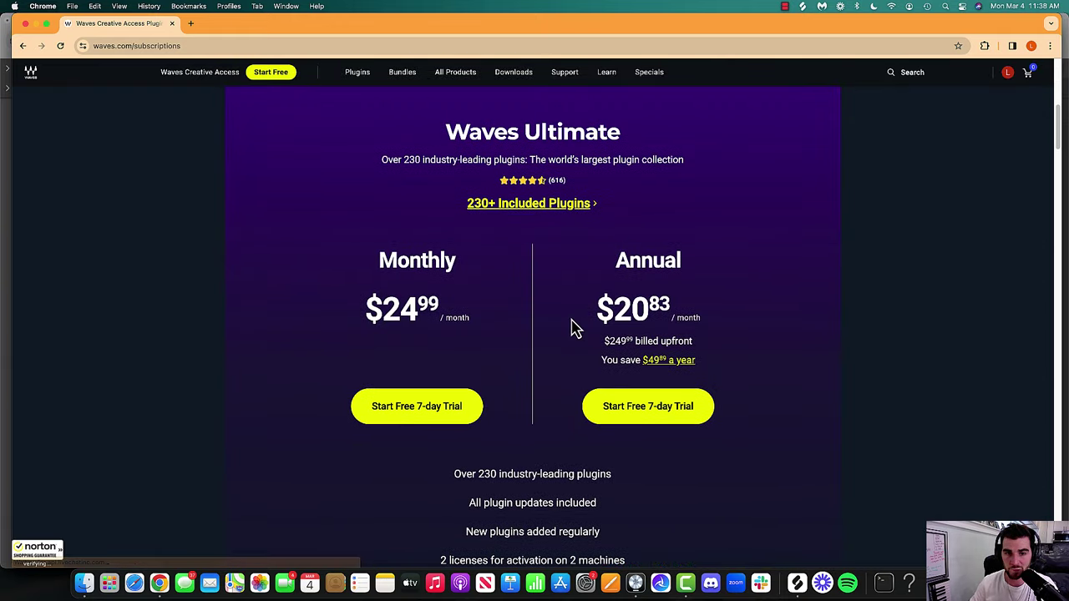
drag(376, 284, 447, 329)
click(466, 337)
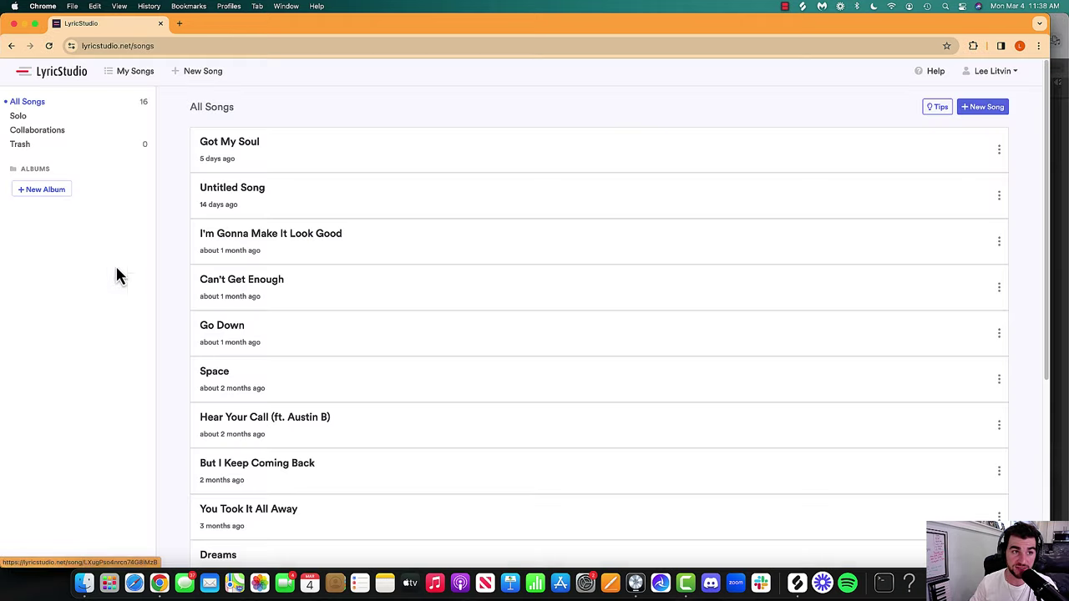
key(ctrl+Up)
click(444, 468)
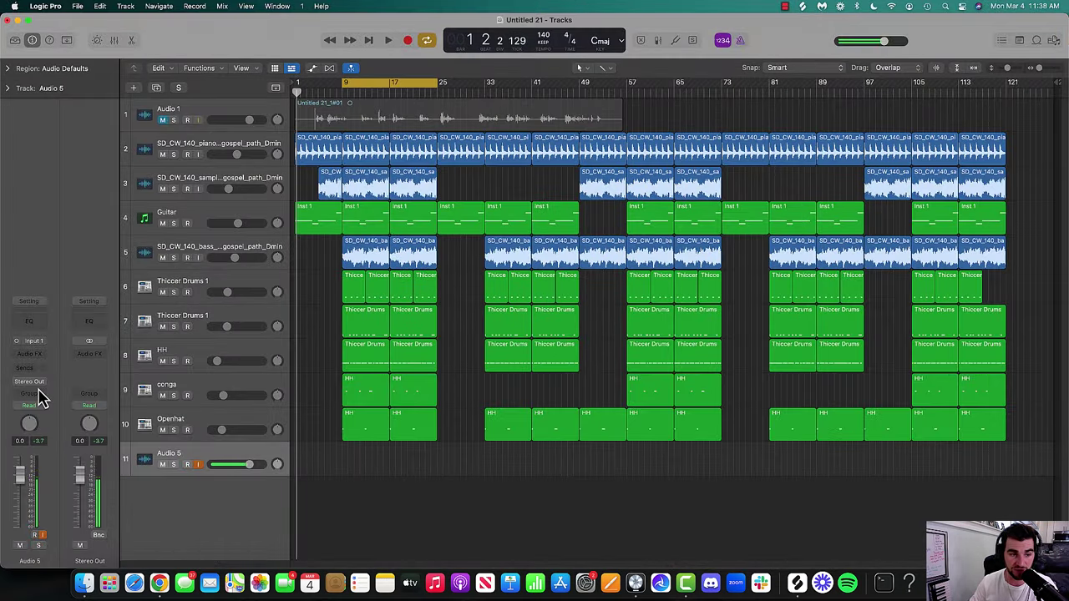
- Insert the mono Waves Tune Real-Time plug-in as an audio effect on the Audio 5 track
click(43, 357)
mouse_move(51, 558)
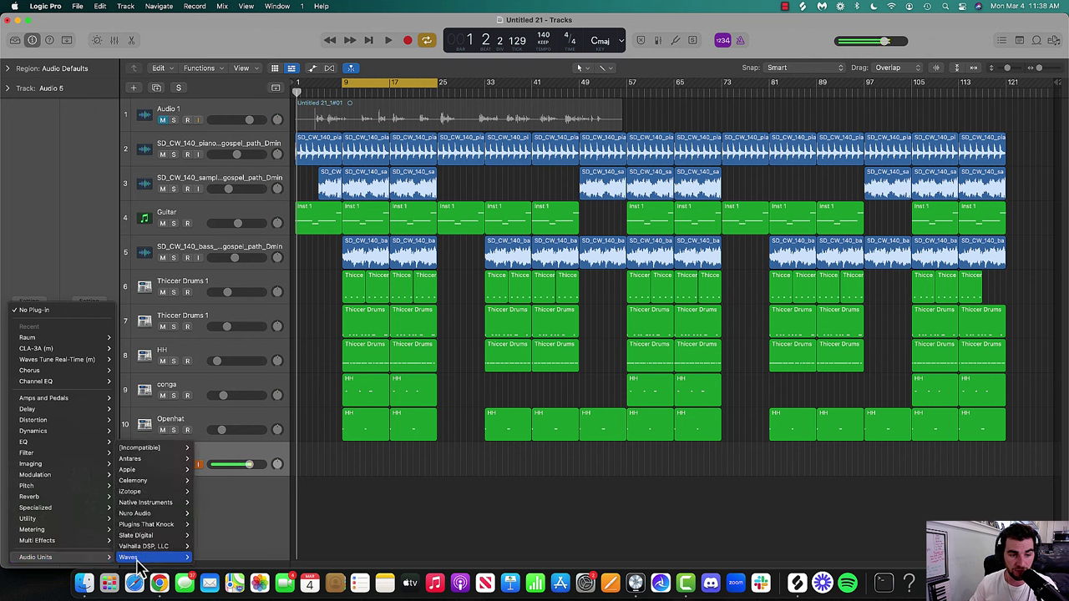
mouse_move(133, 557)
scroll(242, 506, down, 6)
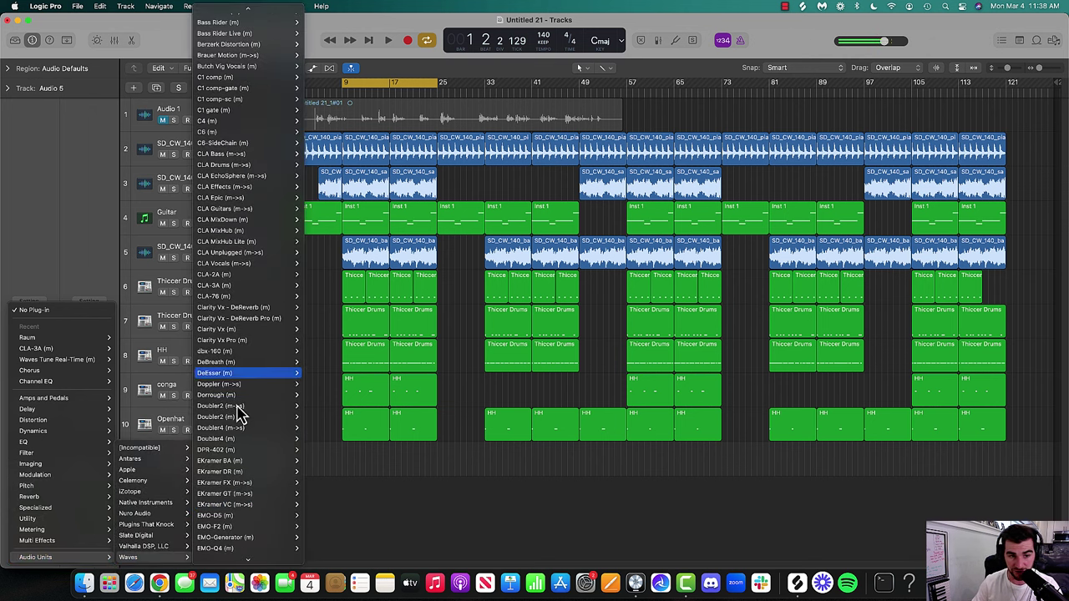
mouse_move(228, 427)
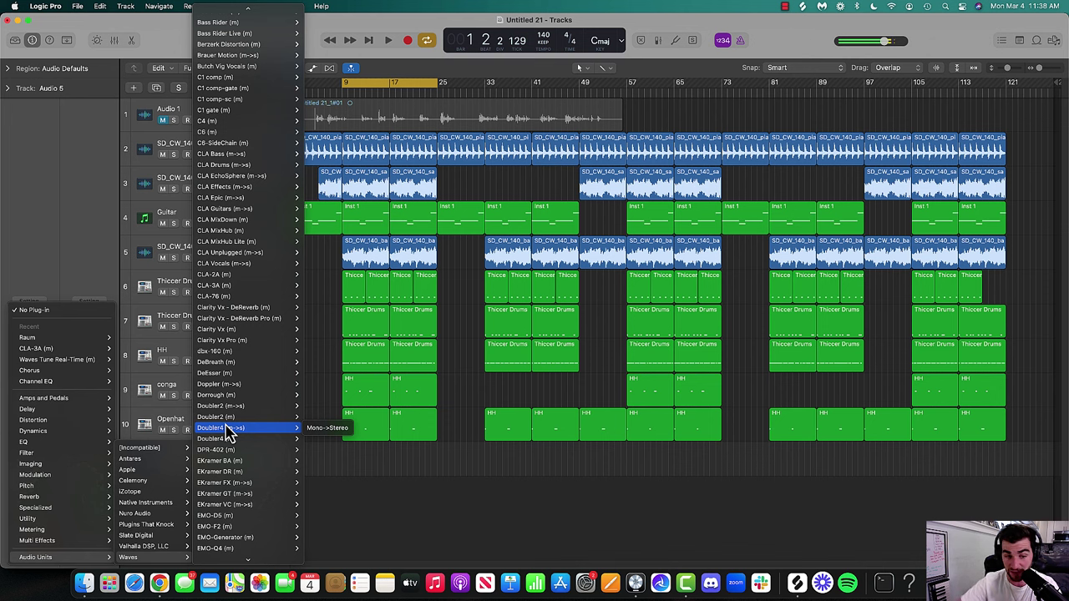
scroll(227, 432, down, 15)
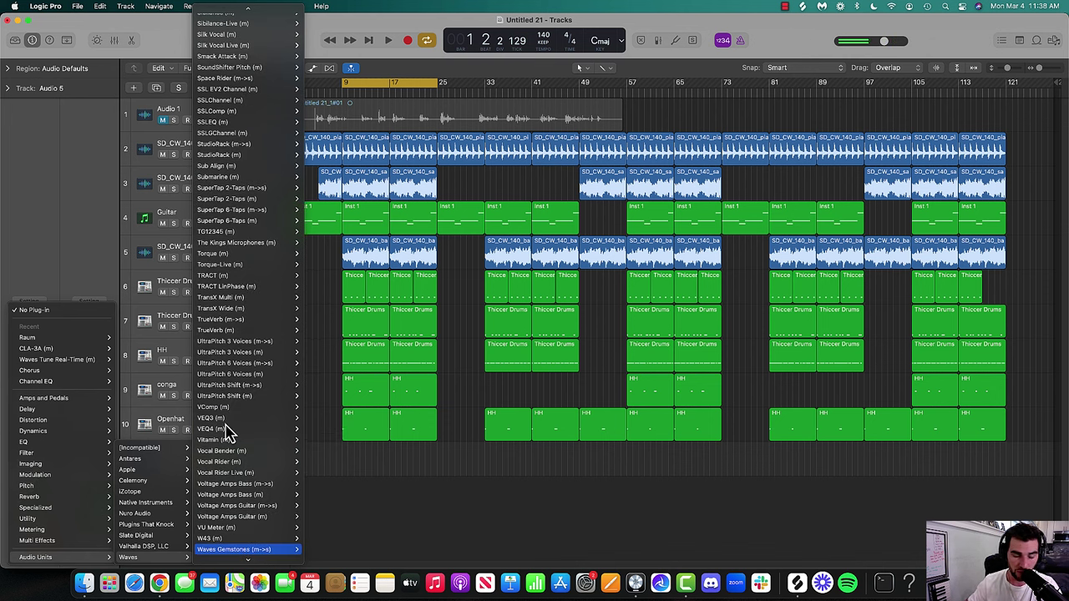
scroll(251, 543, down, 2)
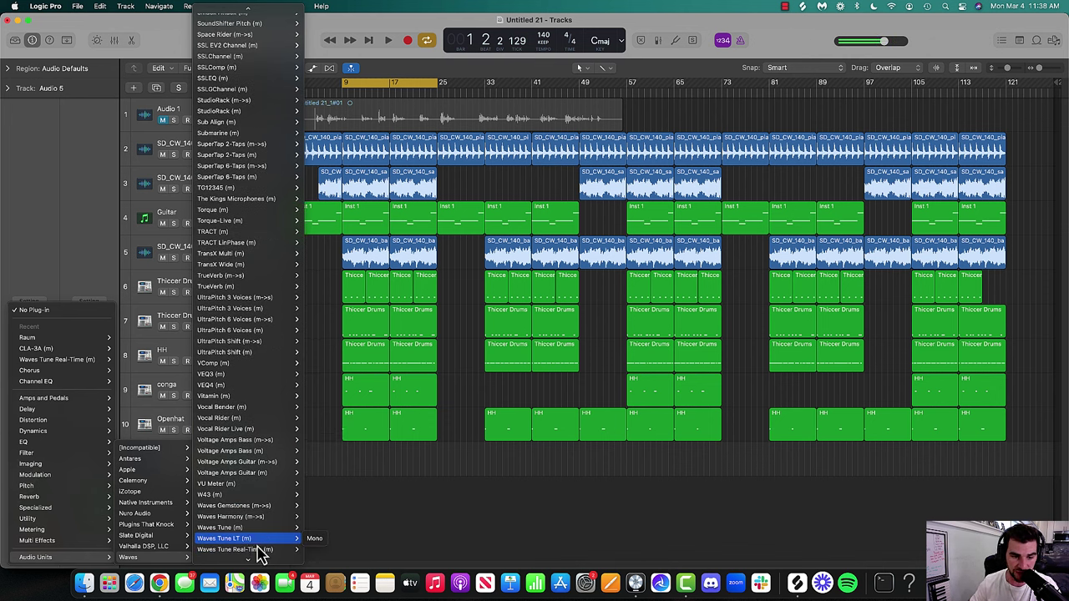
click(322, 548)
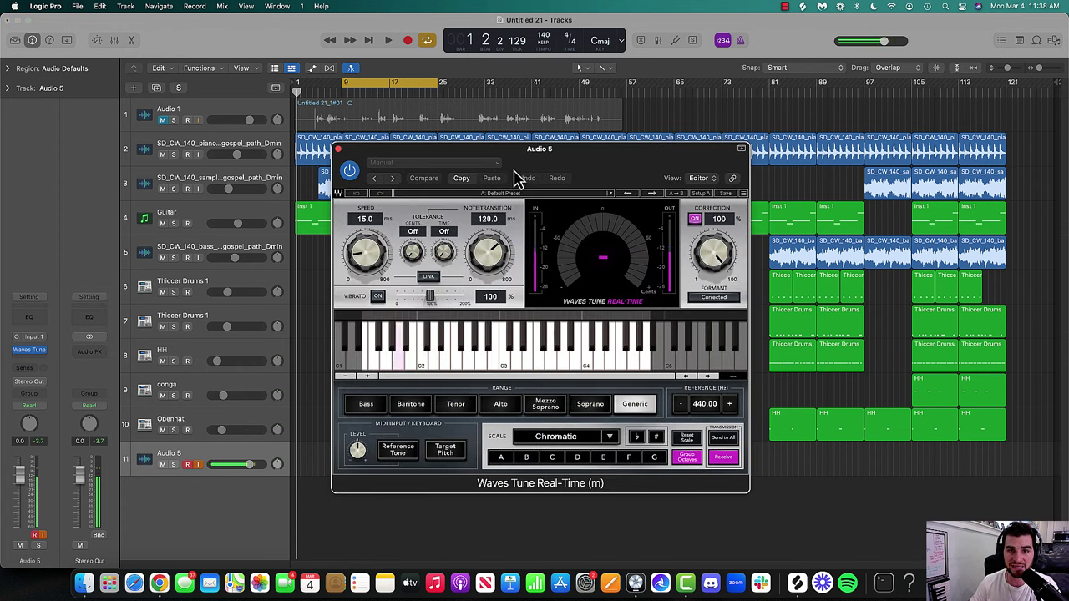
- Set Waves Tune Real-Time to D Natural Minor with note transition and speed at 0.1 ms, and close the plug-in window
click(555, 436)
click(577, 457)
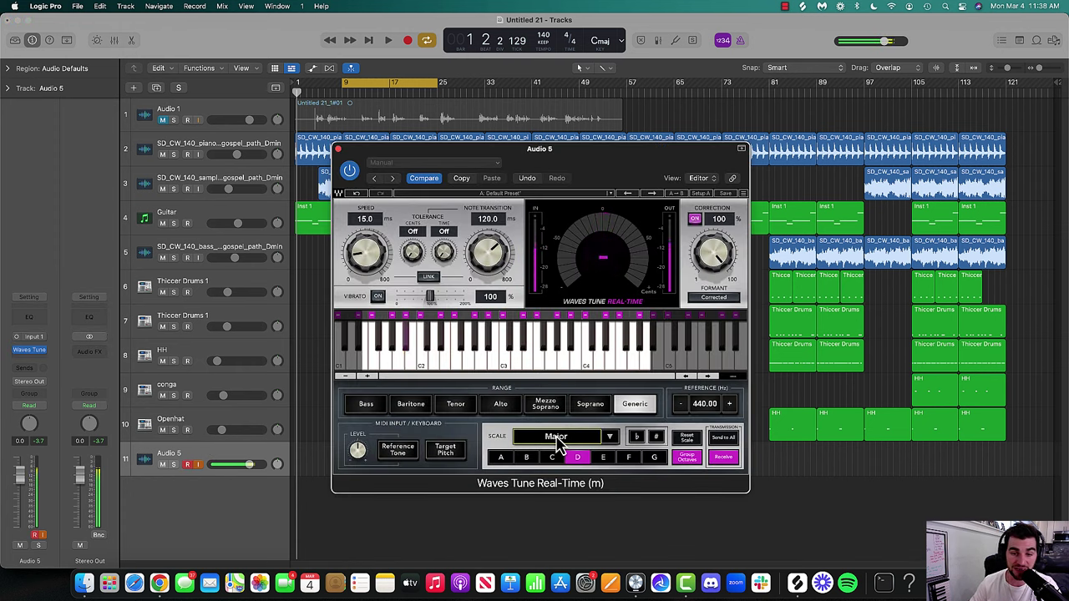
drag(506, 250, 468, 251)
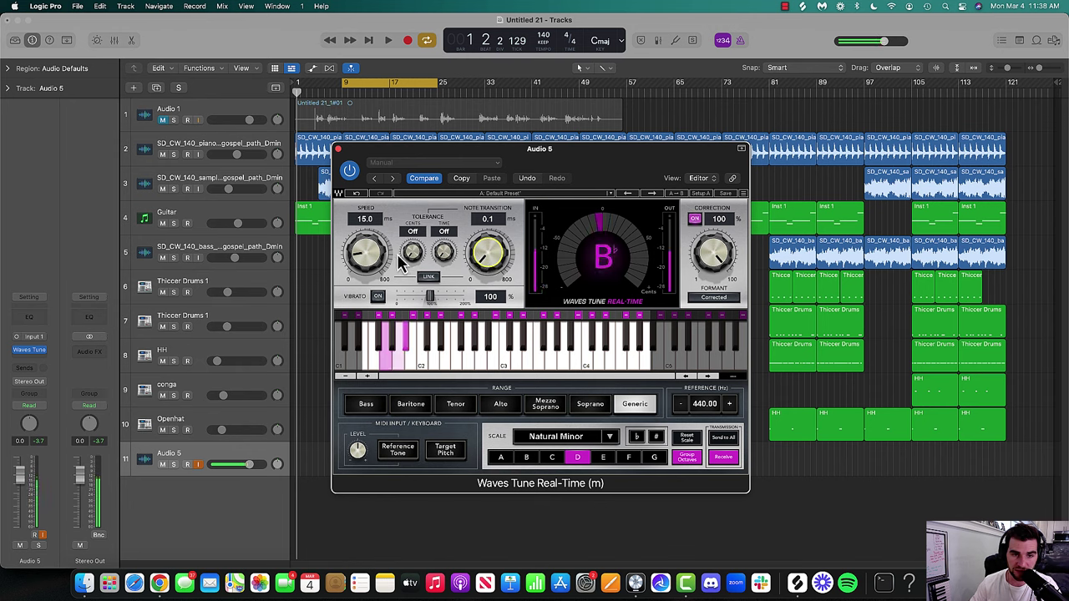
drag(368, 249, 327, 230)
key(super+w)
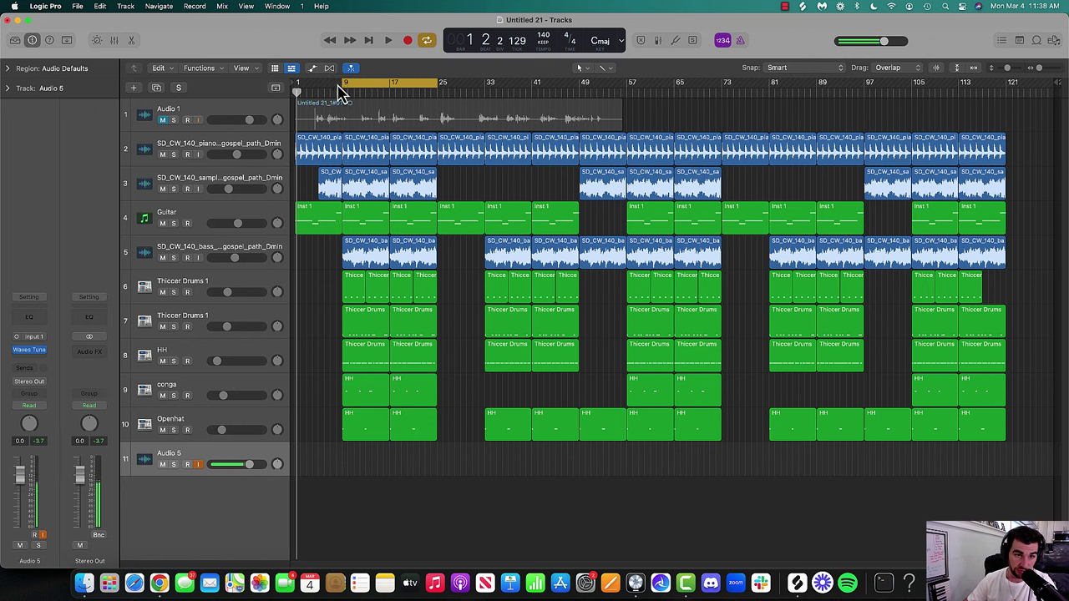
- Extend the cycle range to start at bar 5, and play it with the Audio 5 track's Waves Tune Real-Time window open
drag(339, 95, 318, 84)
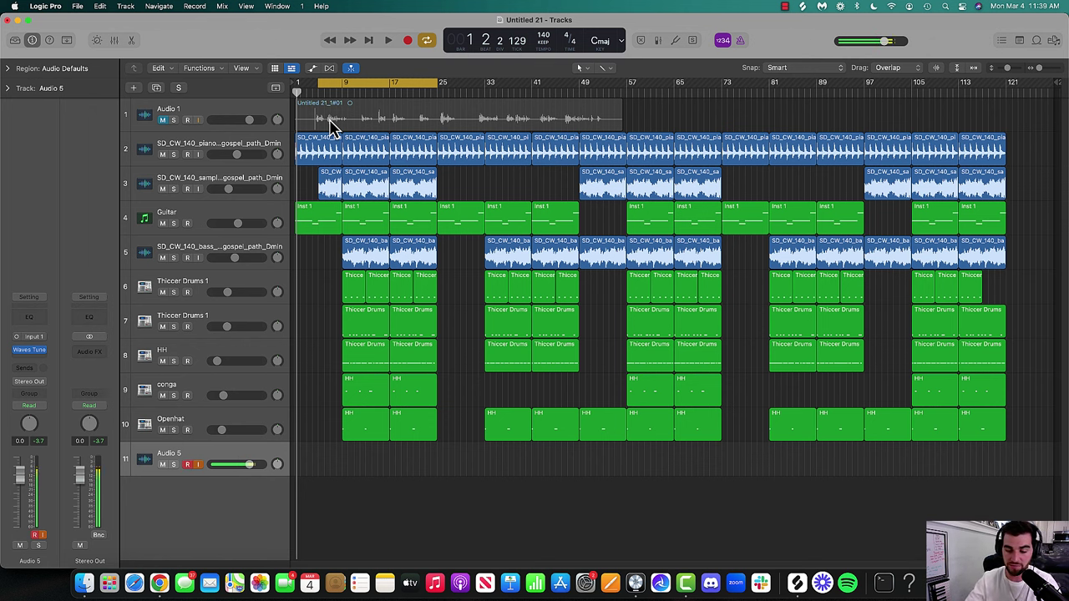
key(XF86MonBrightnessUp)
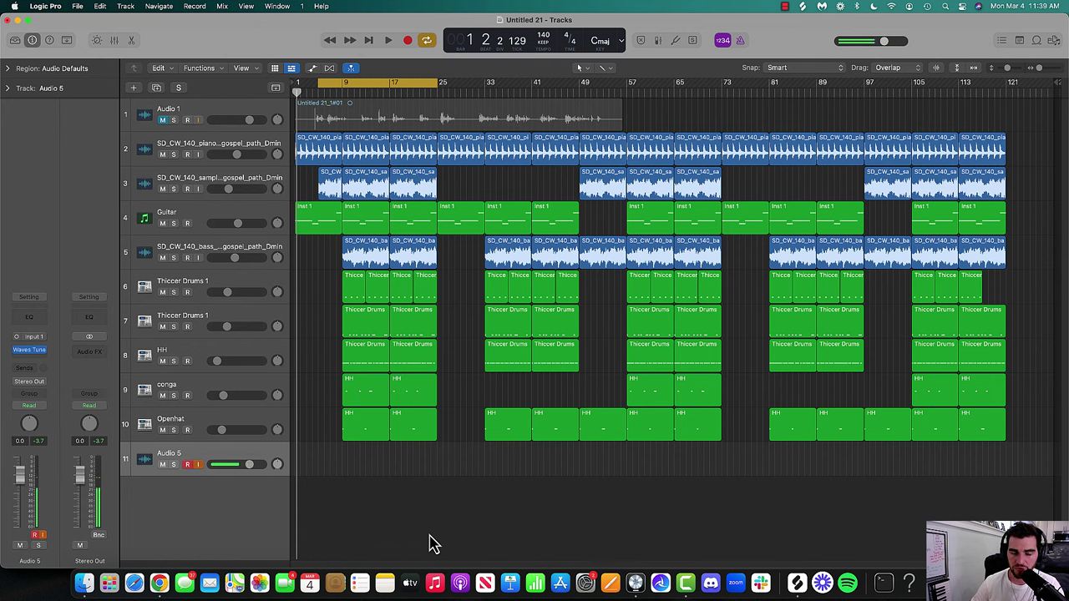
key(space)
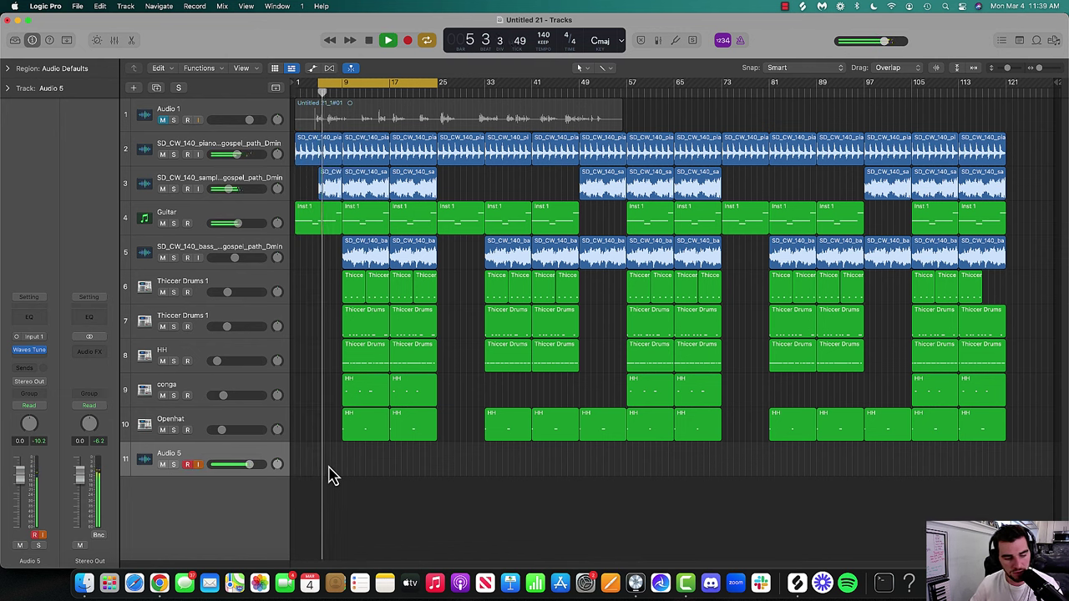
click(30, 349)
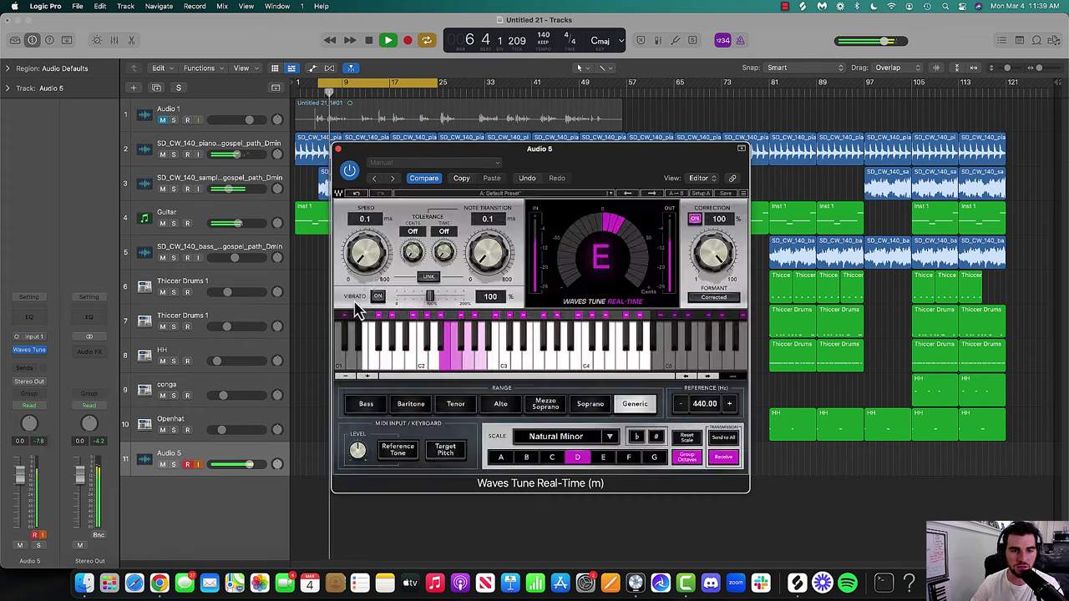
- Audition Waves Tune Real-Time with speed at 37.3 ms and note transition at 39.6 ms, and again with both near their minimum
key(space)
drag(357, 266, 361, 249)
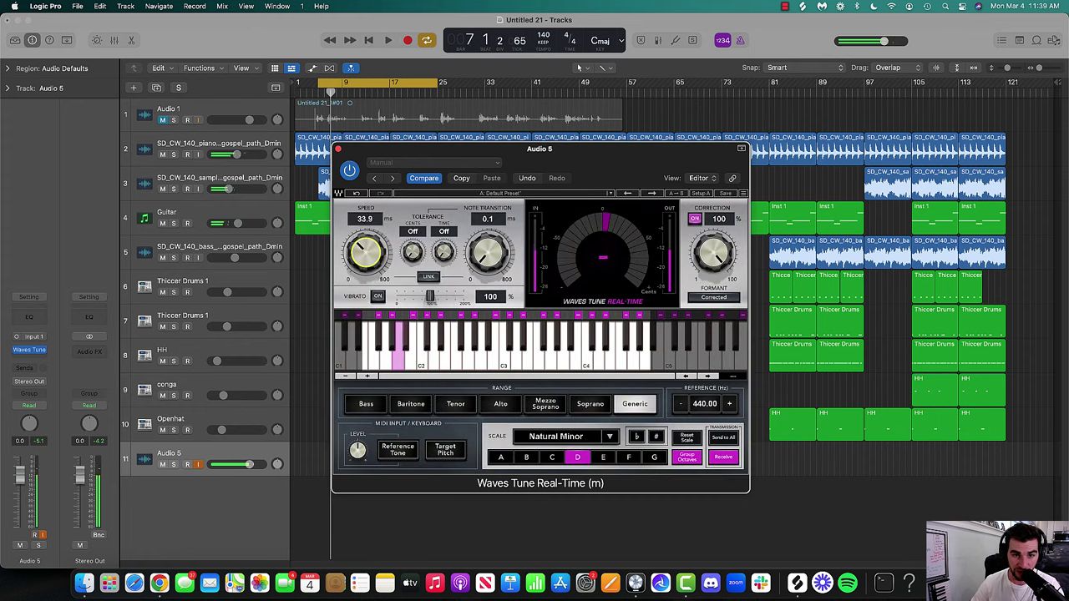
drag(491, 266, 491, 249)
key(space)
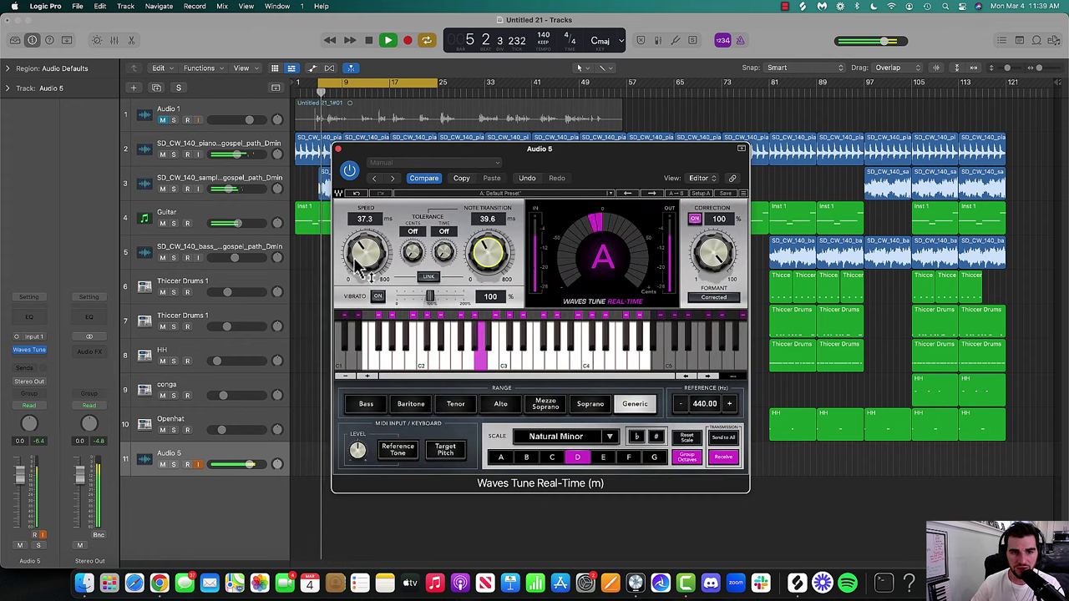
drag(365, 266, 364, 288)
drag(488, 250, 487, 288)
key(space)
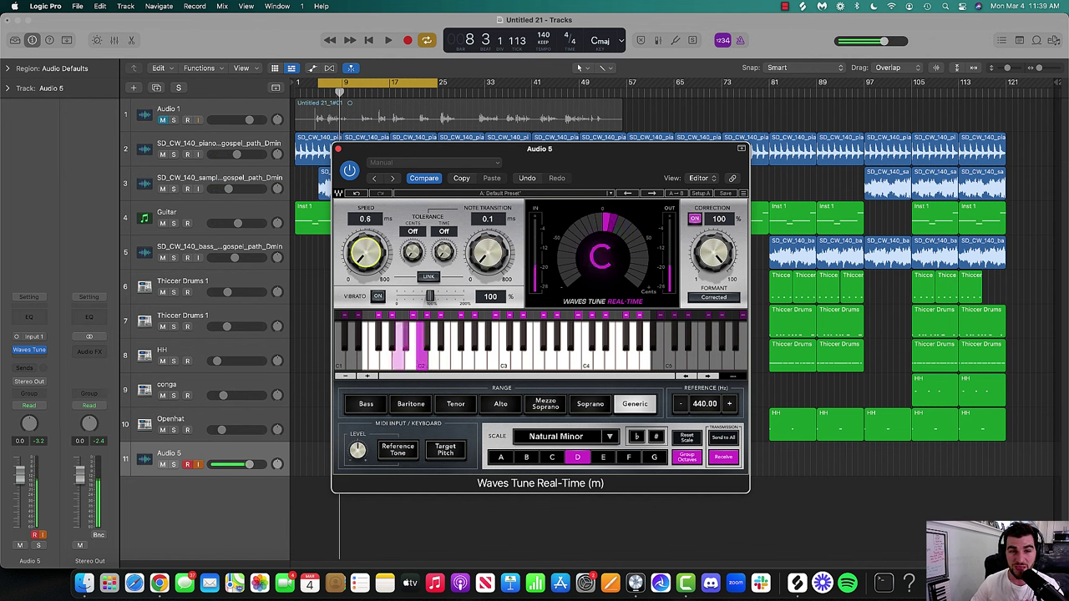
- Set Waves Tune Real-Time's speed to 2.4 ms and note transition to 3.9 ms, and close the plug-in window
drag(380, 269, 376, 261)
drag(488, 252, 487, 238)
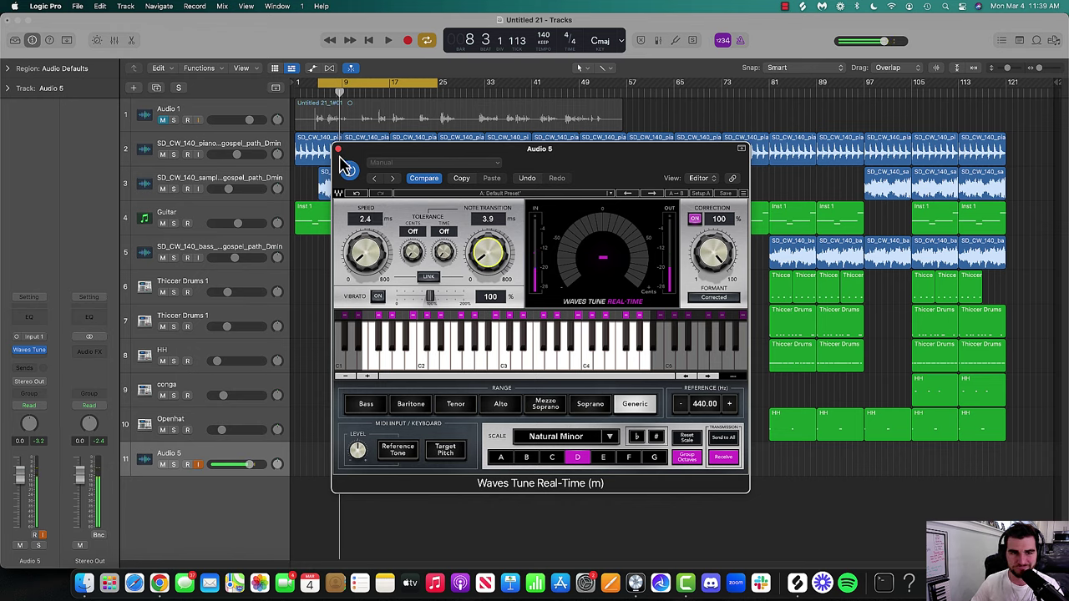
click(339, 149)
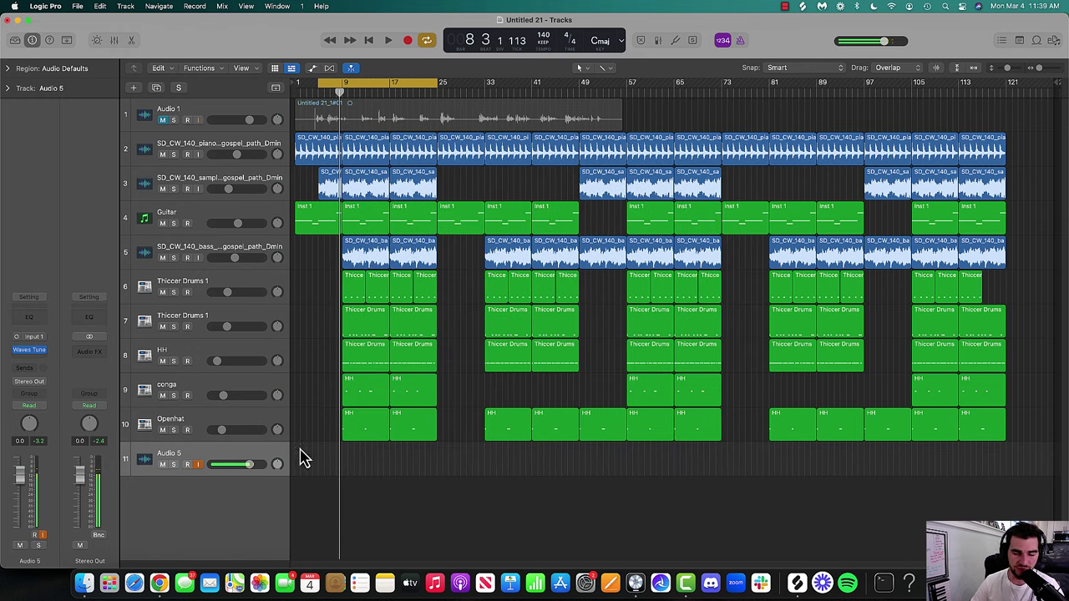
- Switch to the LyricStudio window in Chrome and start a new song with the Rap genre
right_click(159, 583)
key(Escape)
right_click(157, 596)
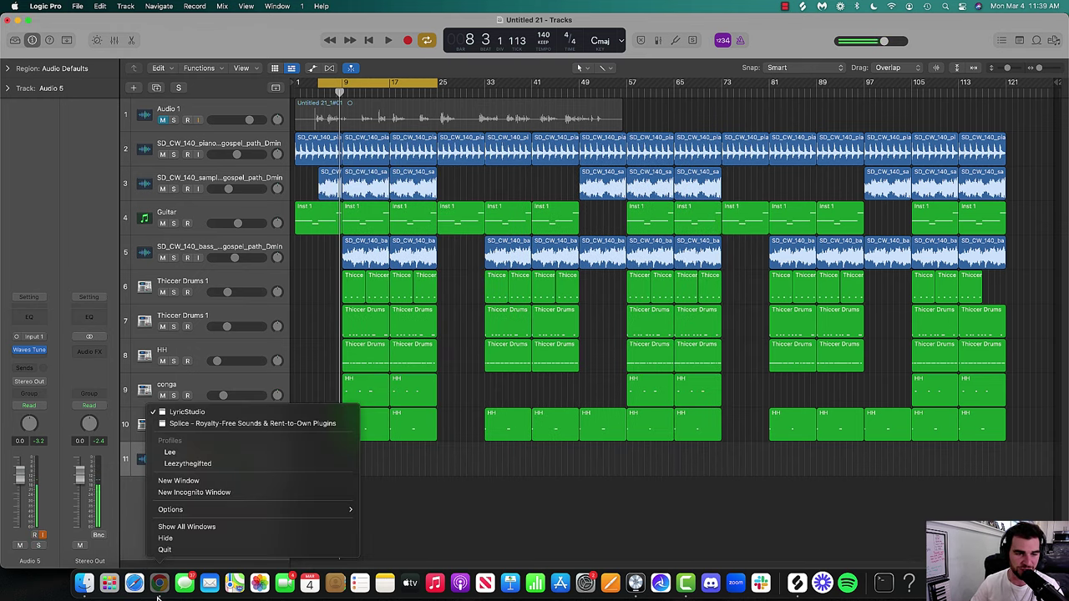
click(200, 413)
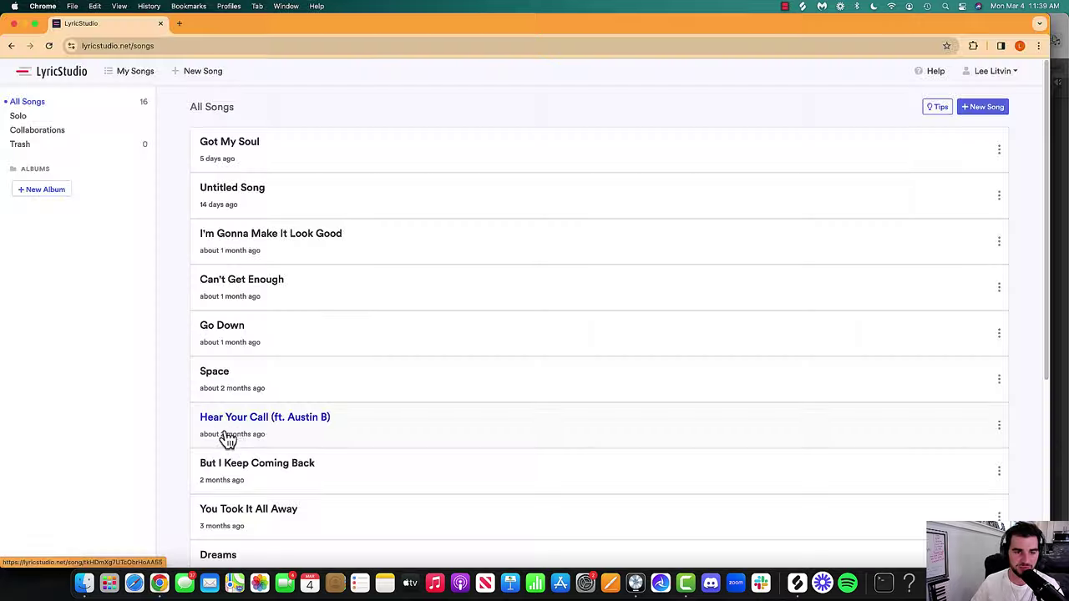
key(ctrl+Up)
key(Escape)
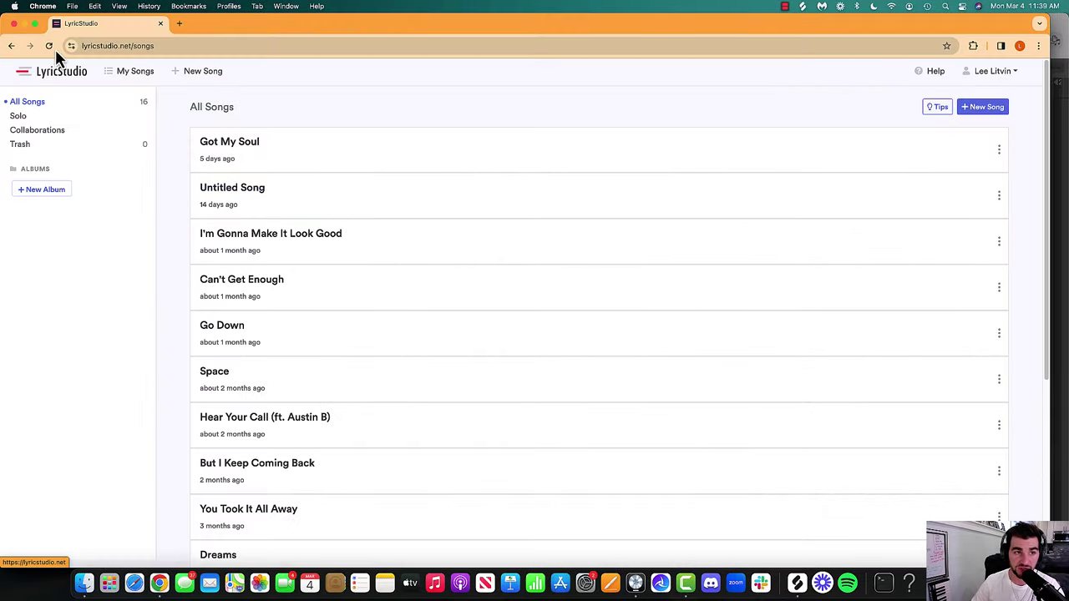
click(976, 116)
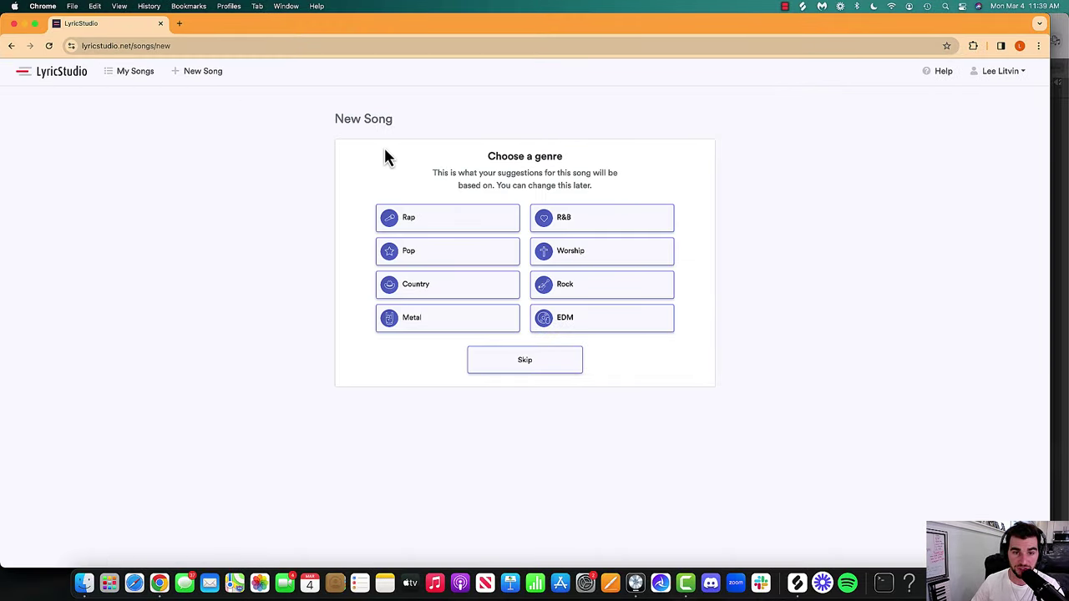
click(411, 217)
- Return to Logic Pro and save the project as "Goals Dm 140bpm" in the 02 Stage 2 hook screenshots folder of 001 2024 SINGLES
key(ctrl+Up)
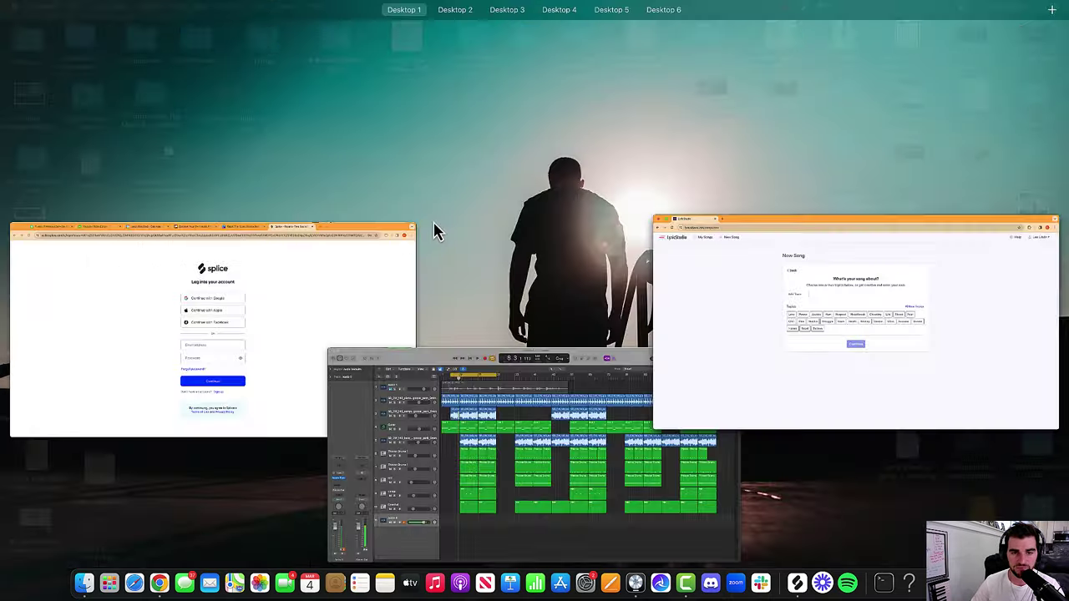
key(ctrl+Up)
key(ctrl+Up)
click(511, 523)
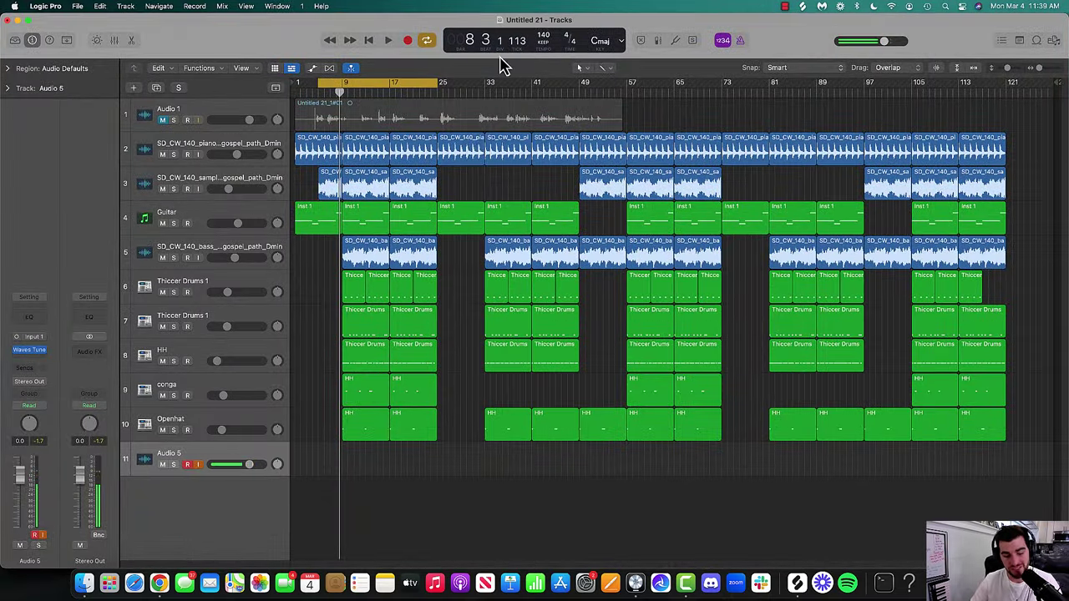
key(super+s)
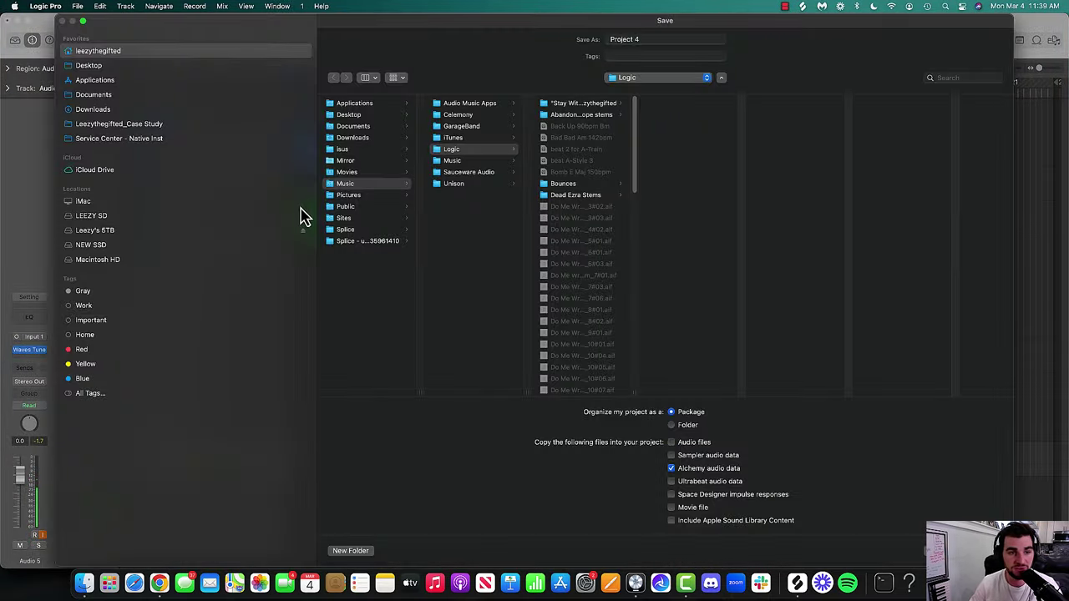
click(94, 231)
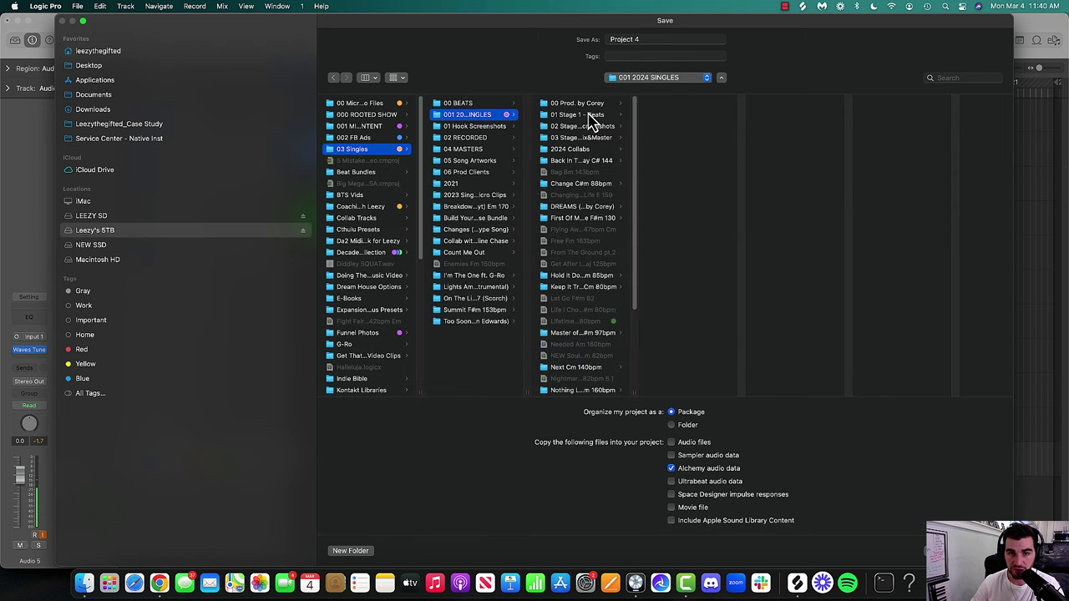
click(589, 127)
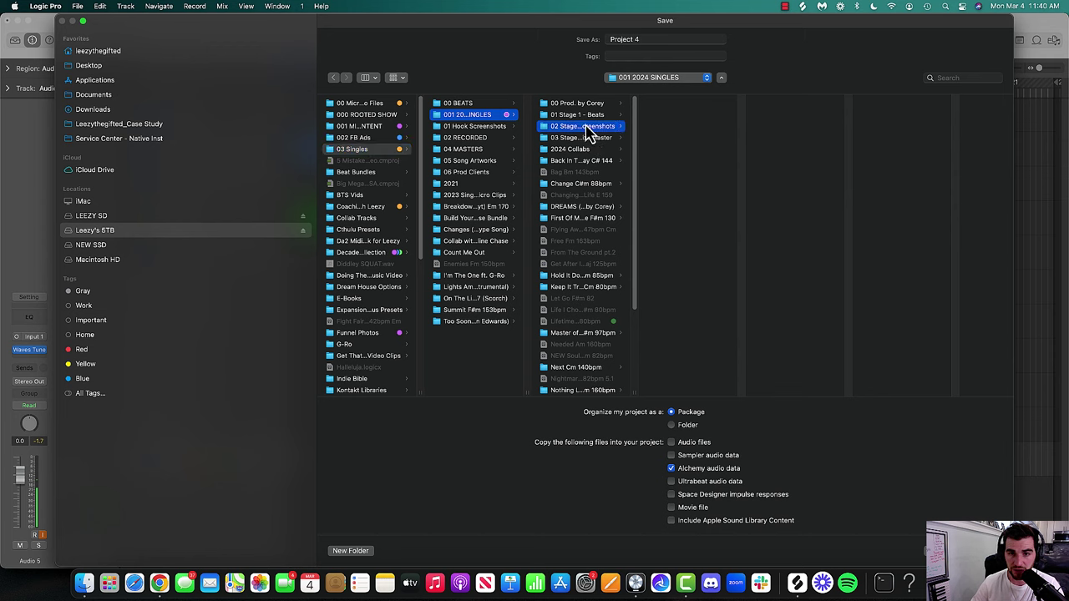
click(651, 40)
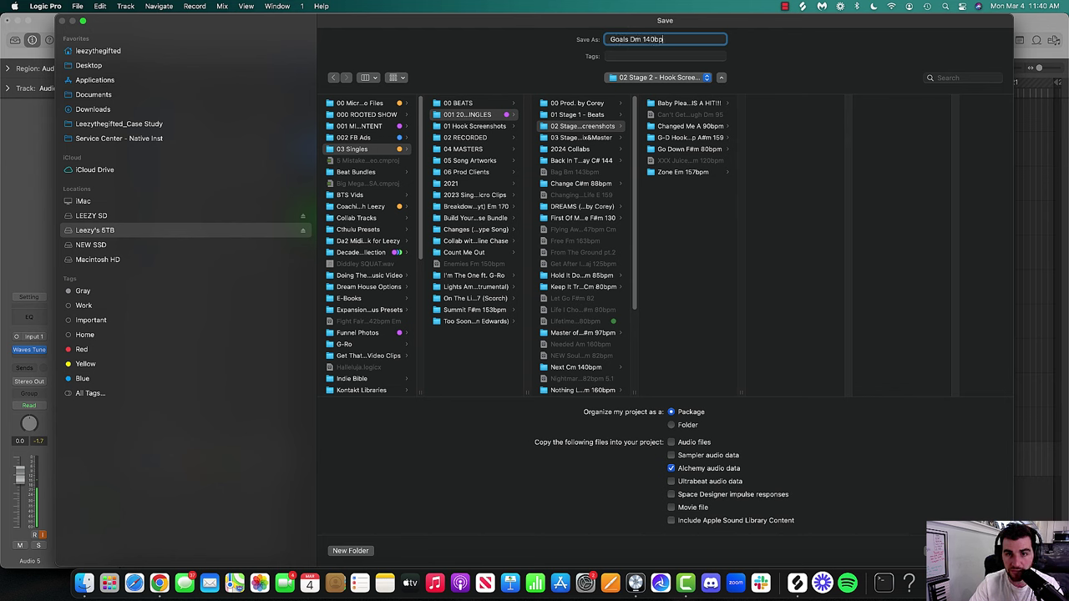
key(Return)
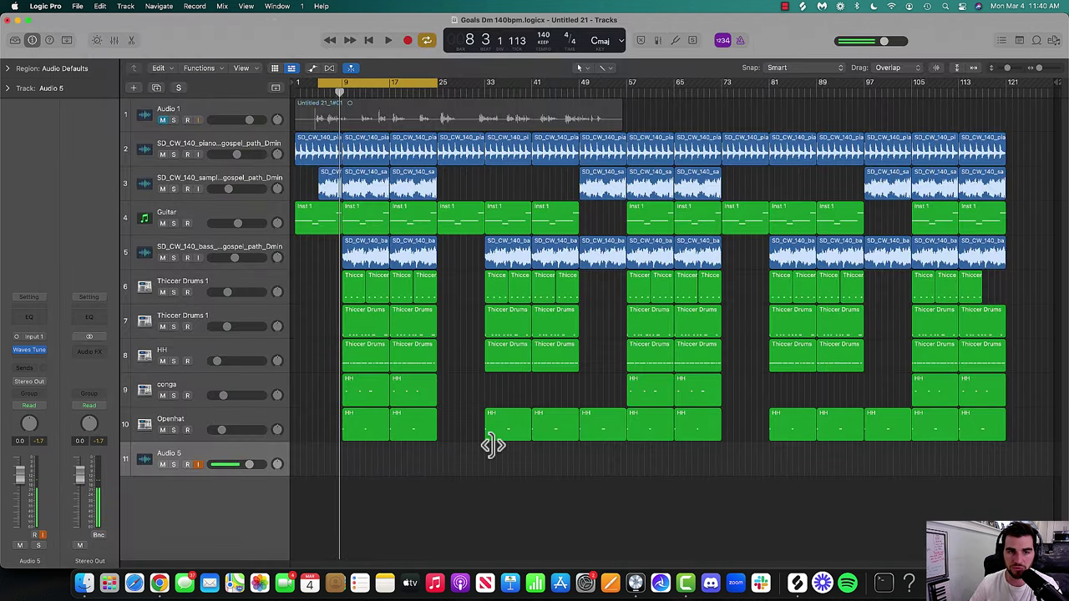
- Switch to Chrome and minimize the Splice login window, leaving LyricStudio's new-song topic page in front
key(ctrl+Up)
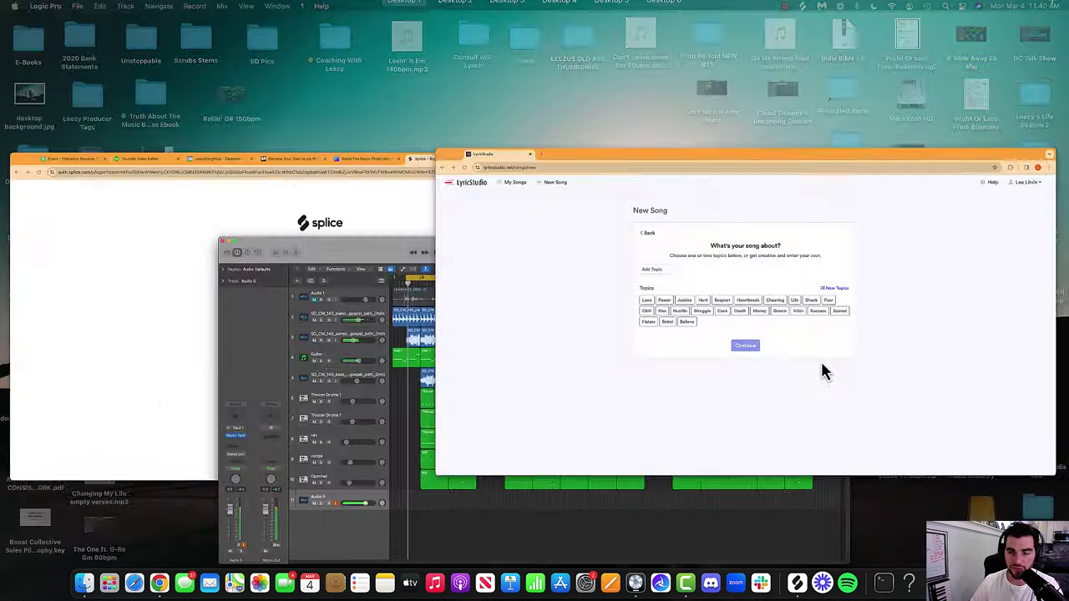
click(820, 361)
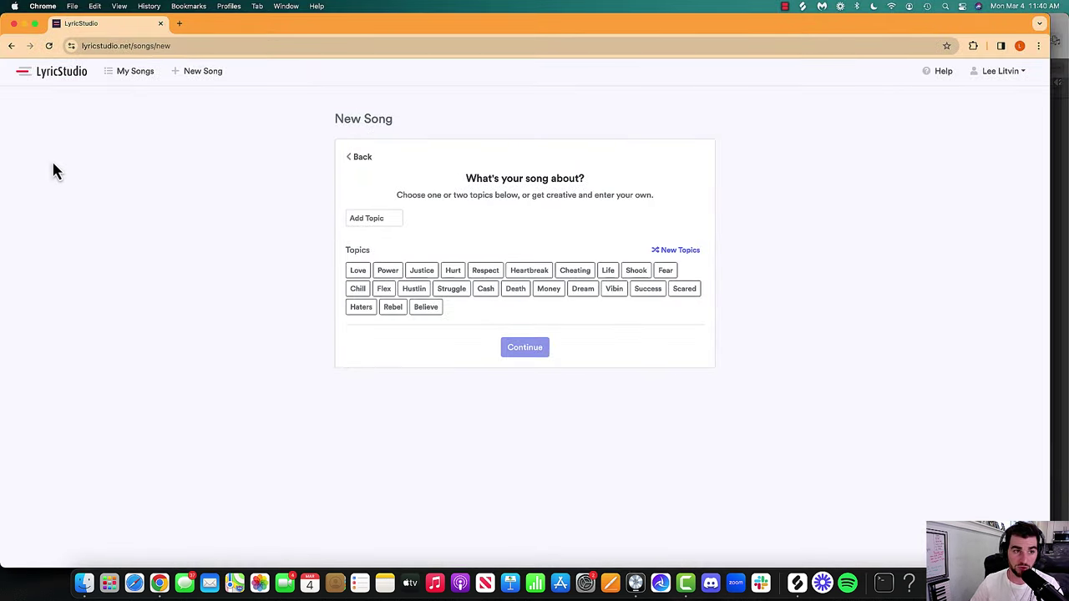
key(ctrl+Up)
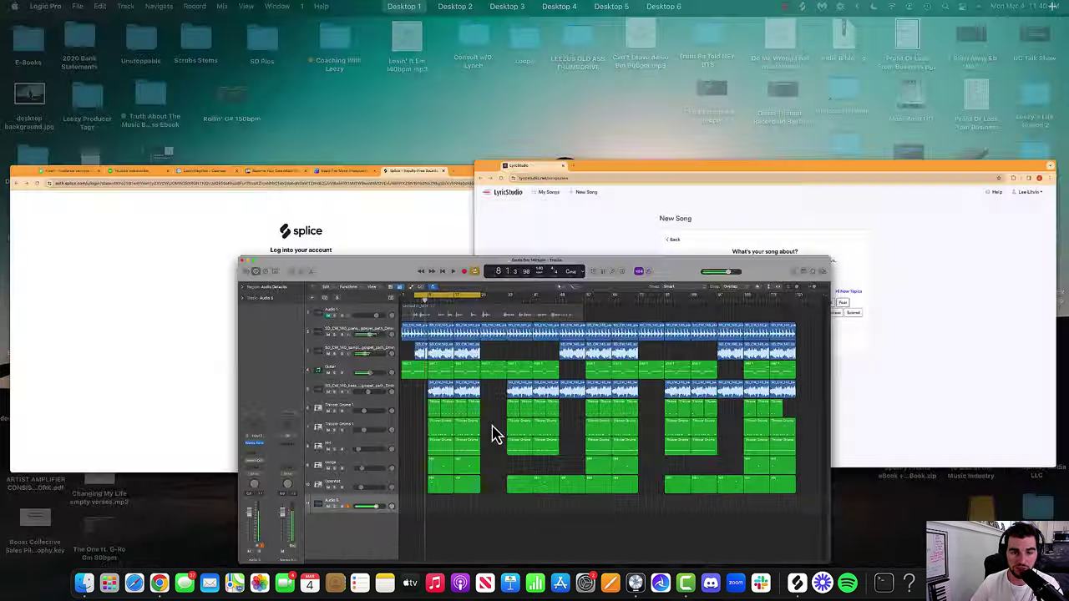
click(184, 366)
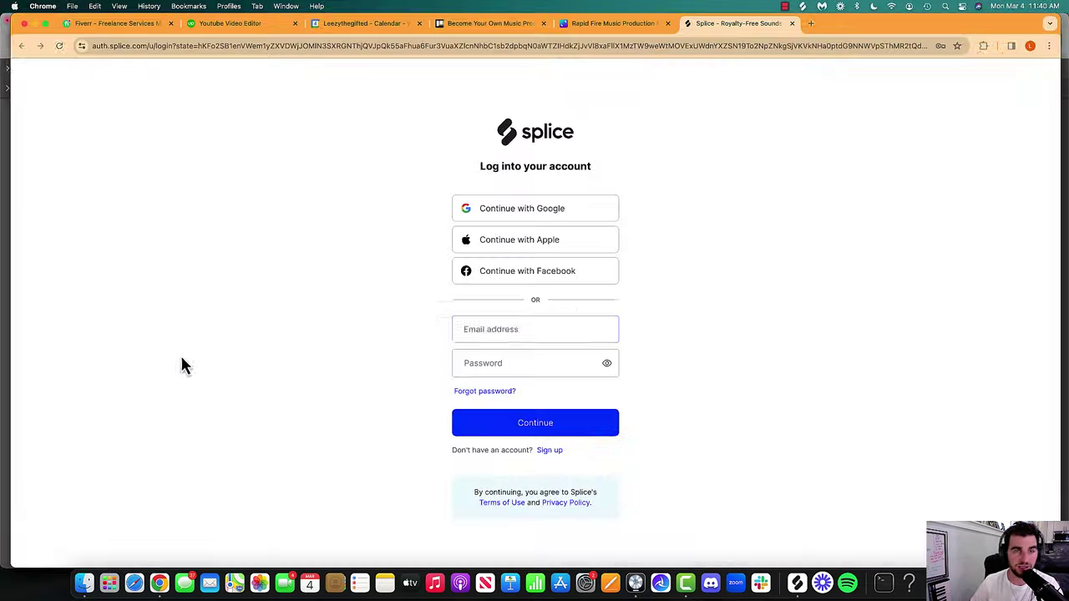
click(34, 23)
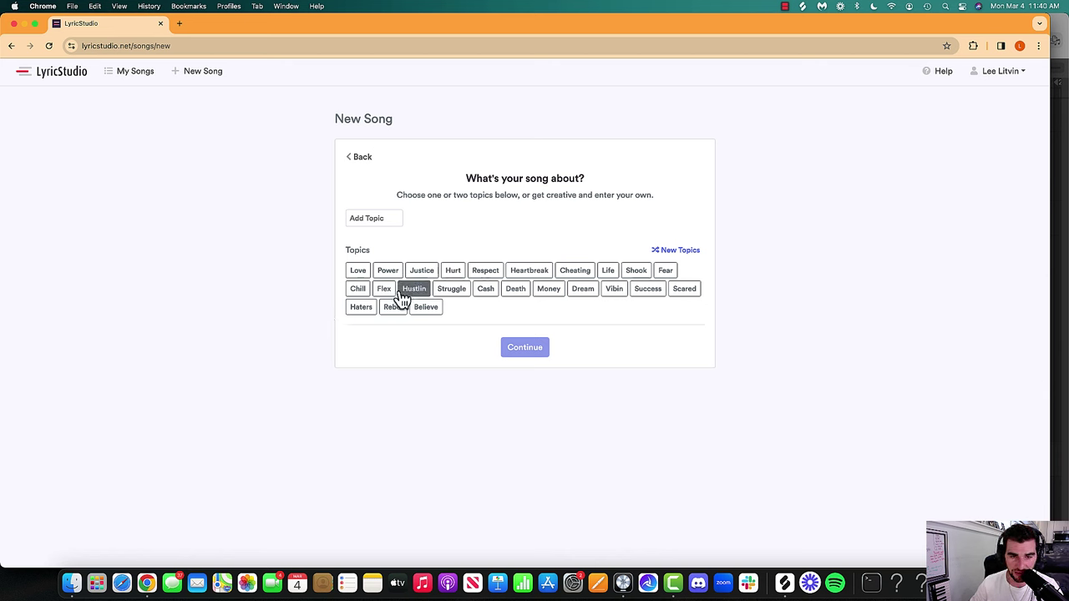
- Create the new song with the topics Believe and Success, and title it "Goals"
click(425, 308)
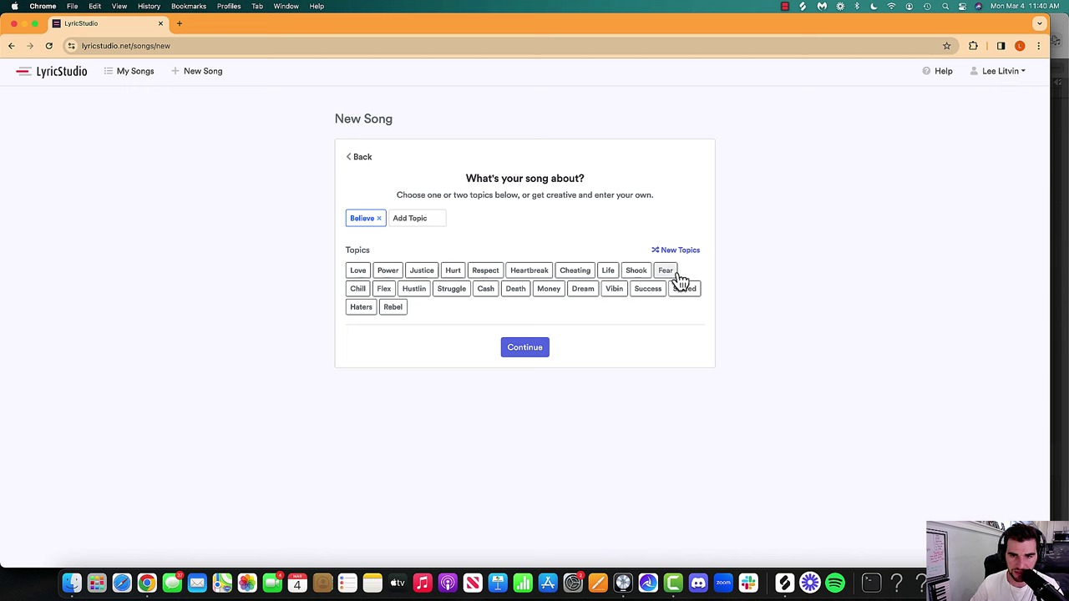
click(649, 289)
click(527, 348)
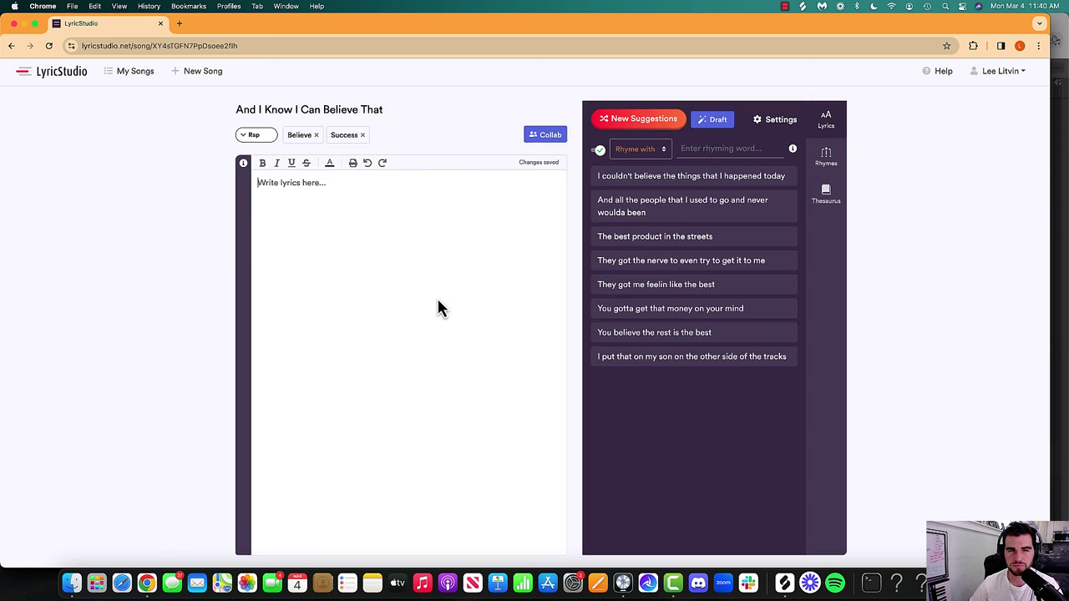
triple_click(364, 109)
text(Goals)
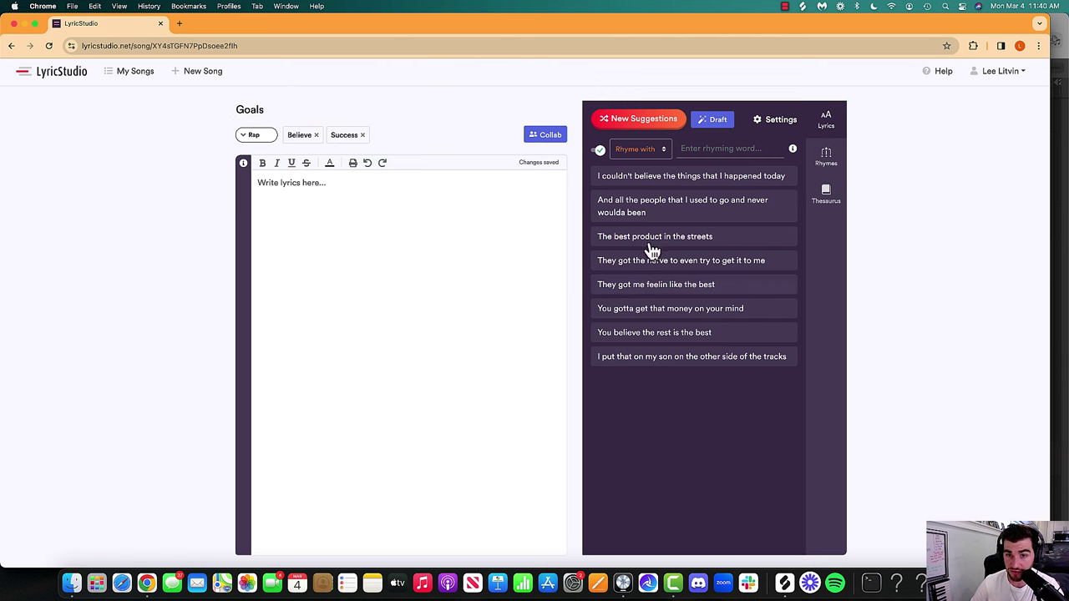
- Examine the lyric suggestion settings for syllables and wackiness, and the Rhymes tool, and return to the lyric suggestions
click(760, 124)
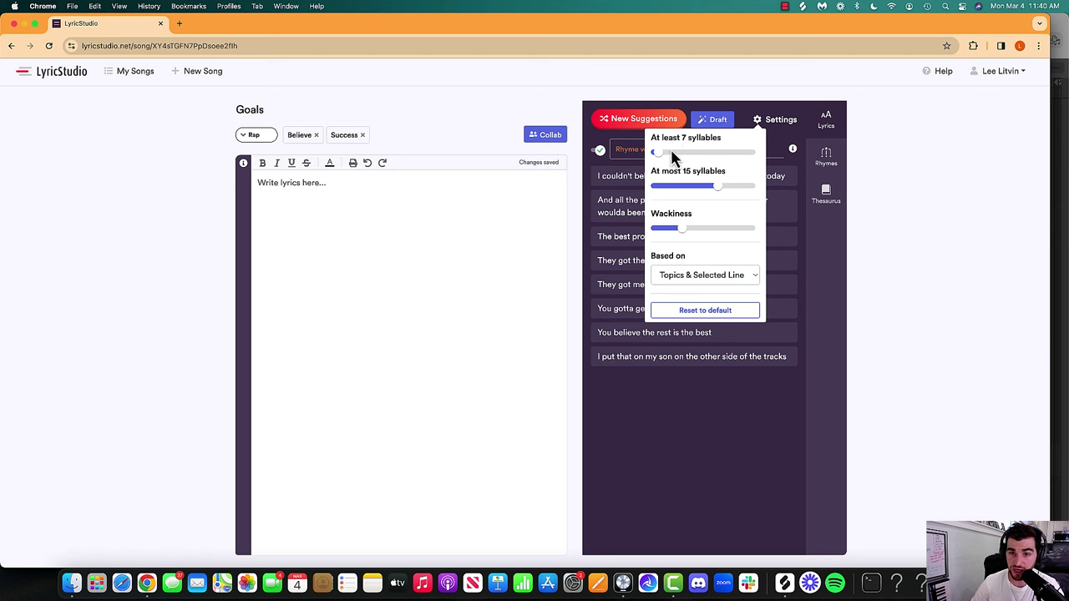
click(775, 125)
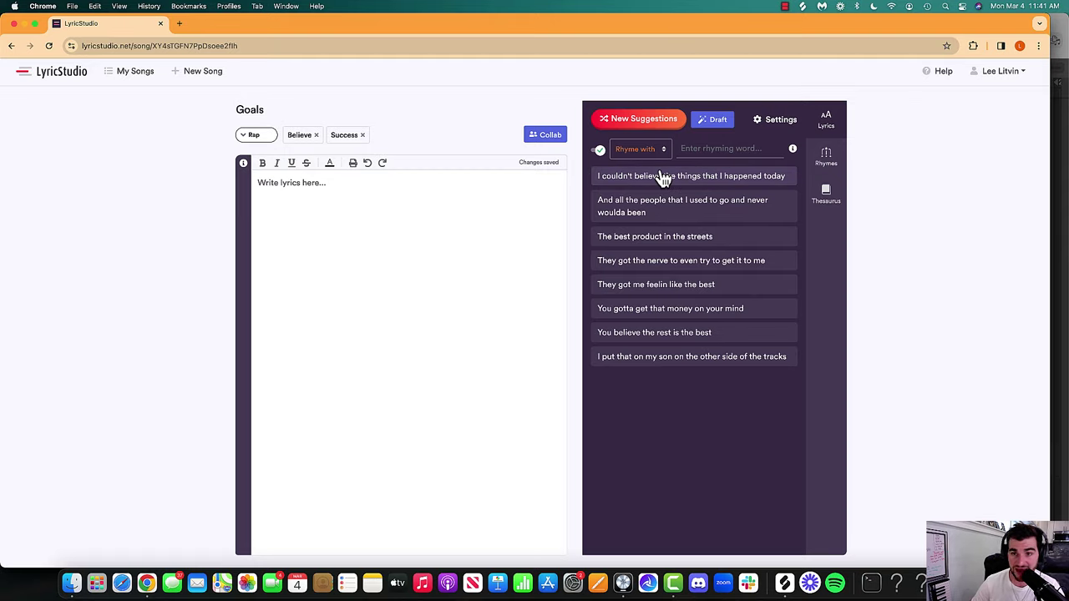
click(826, 159)
click(824, 121)
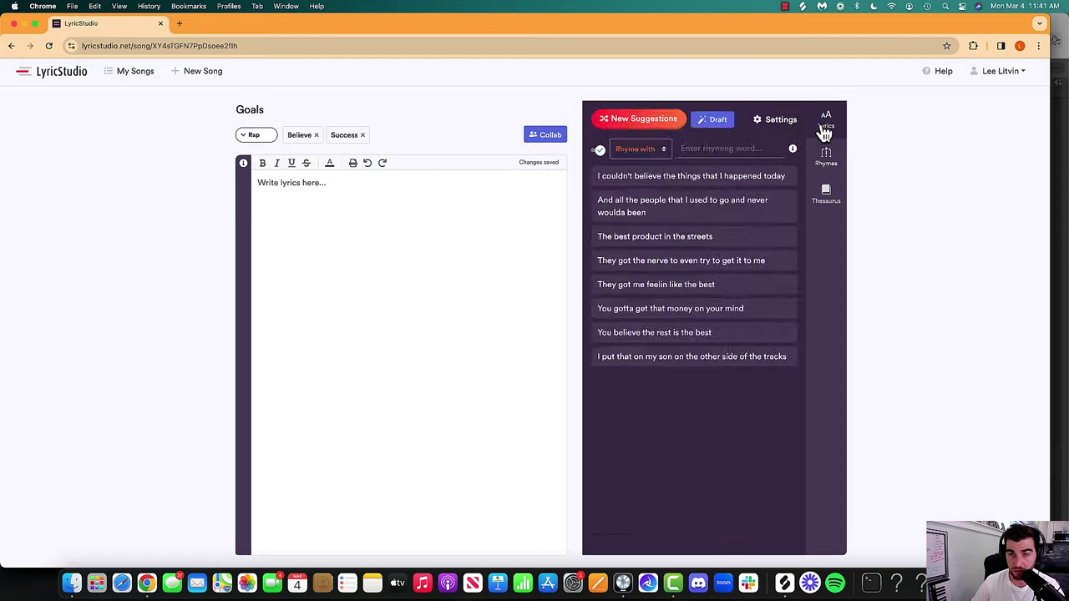
- Switch to Logic Pro and play the beat through the cycle range from bar 5
key(ctrl+Up)
click(210, 490)
key(space)
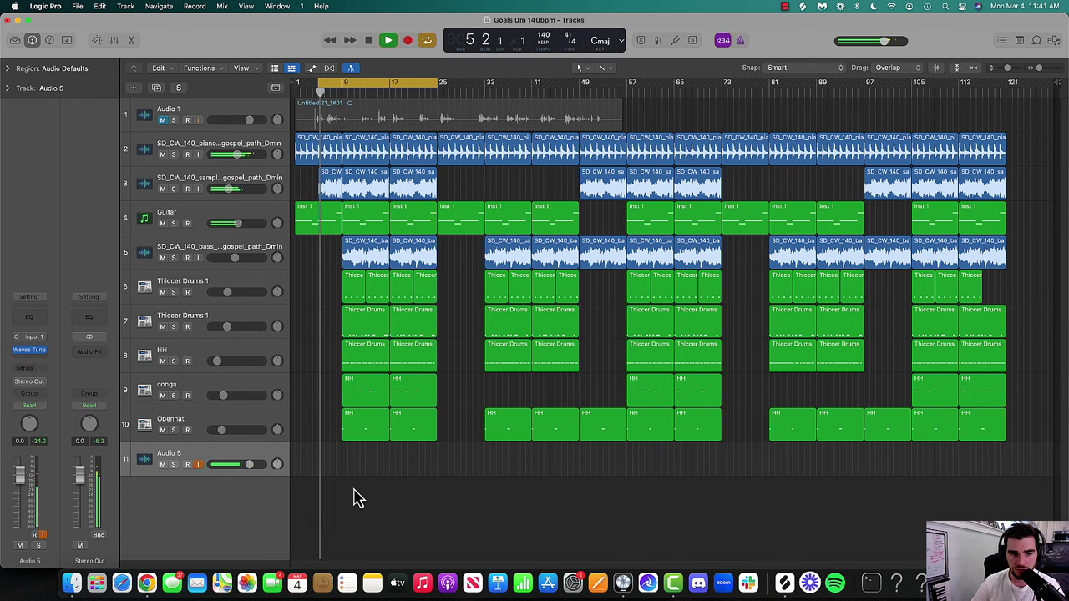
click(339, 84)
click(343, 90)
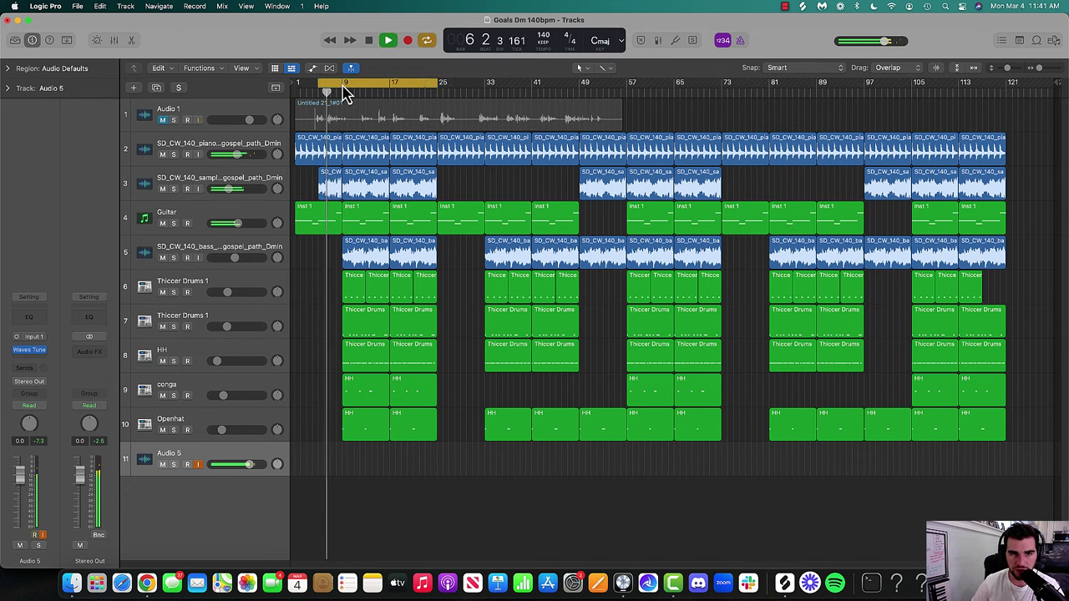
- Return to LyricStudio and add the suggested line "They got me feelin like the best" to the lyrics
key(ctrl+Up)
click(555, 376)
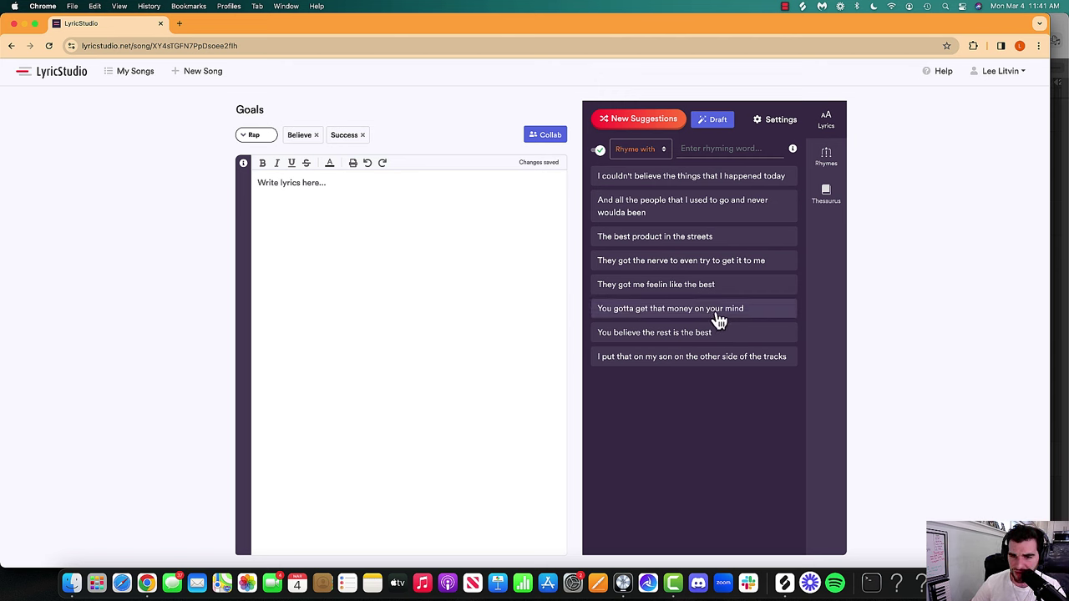
click(607, 288)
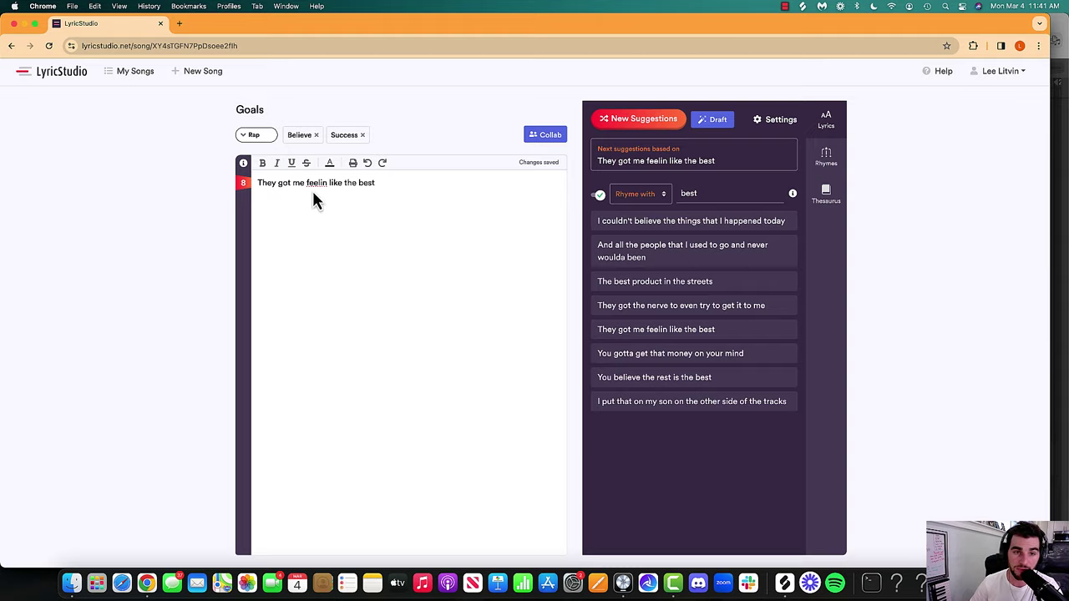
- Switch to Logic Pro and record a vocal take on the Audio 5 track from bar 1
key(ctrl+Up)
click(370, 420)
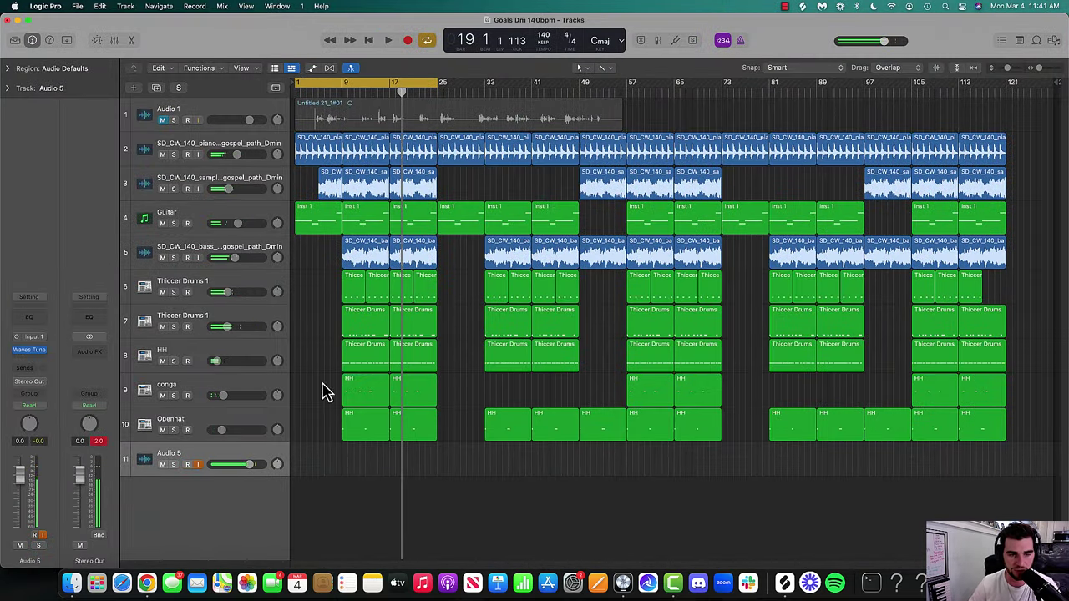
key(Return)
key(space)
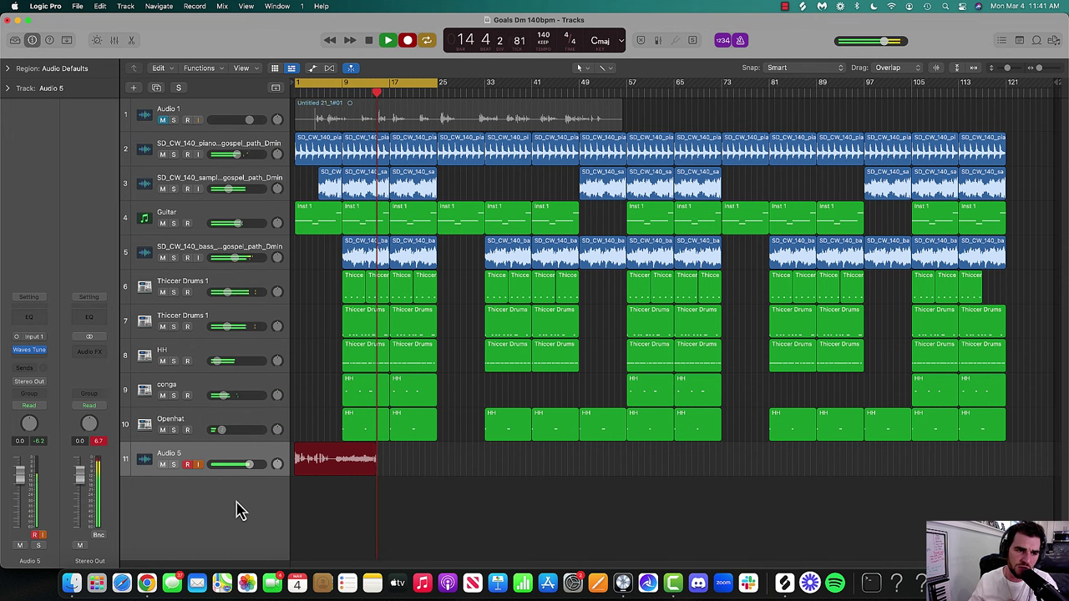
- Set the Audio 5 track's Waves Tune Real-Time speed to 0.1 ms during the recording, and close the plug-in window
click(37, 351)
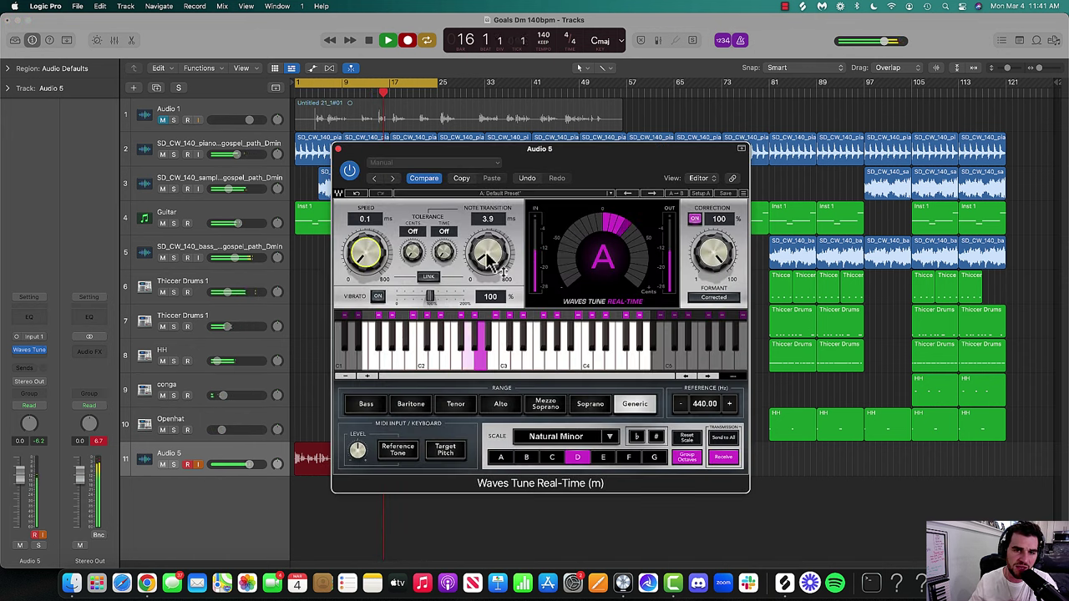
click(339, 148)
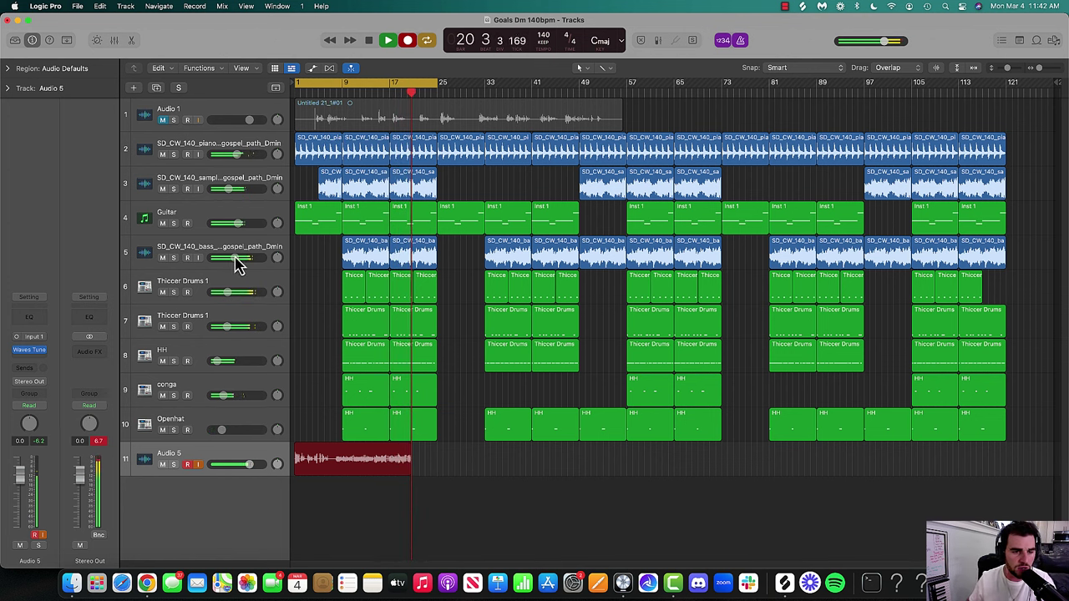
- Lower the volumes of tracks 2 through 10 together, bringing Openhat to -25.9 dB, and stop the vocal recording
click(203, 418)
shift+click(209, 393)
shift+click(203, 360)
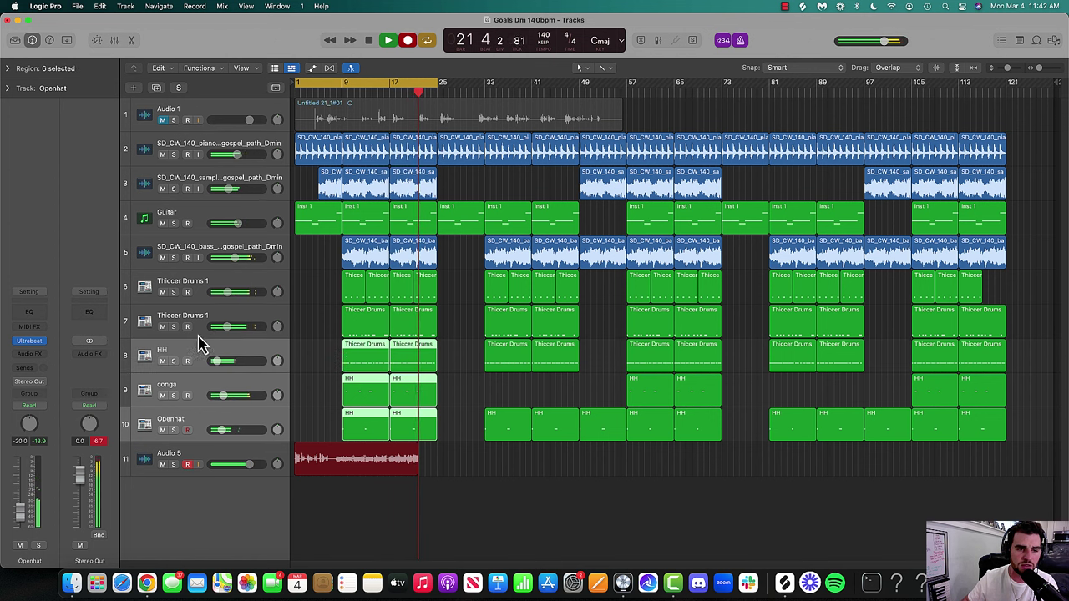
shift+click(210, 324)
shift+click(213, 288)
shift+click(211, 252)
shift+click(206, 219)
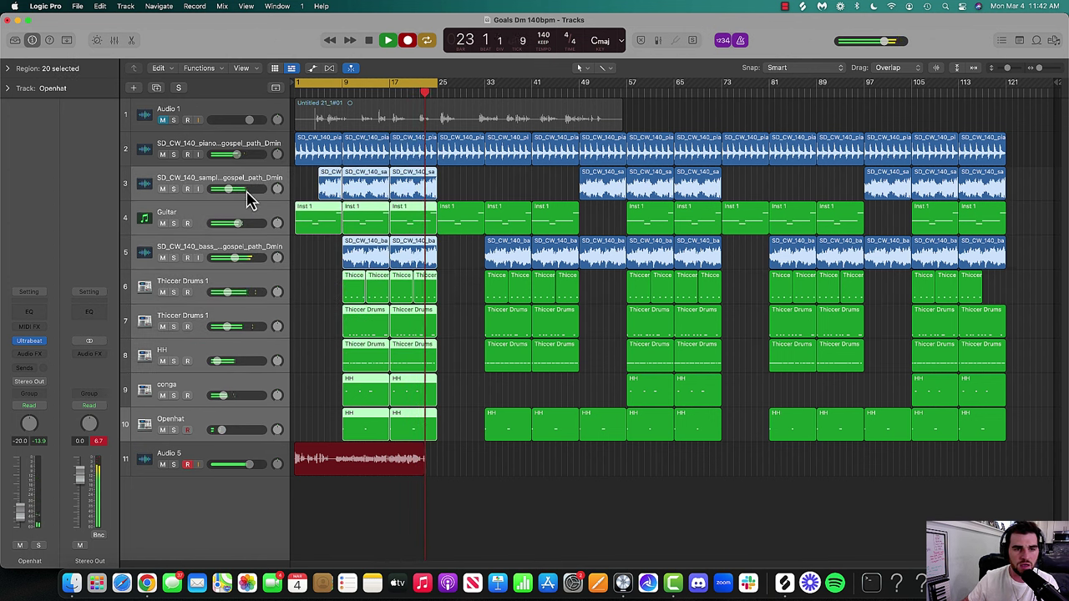
shift+click(205, 179)
shift+click(242, 162)
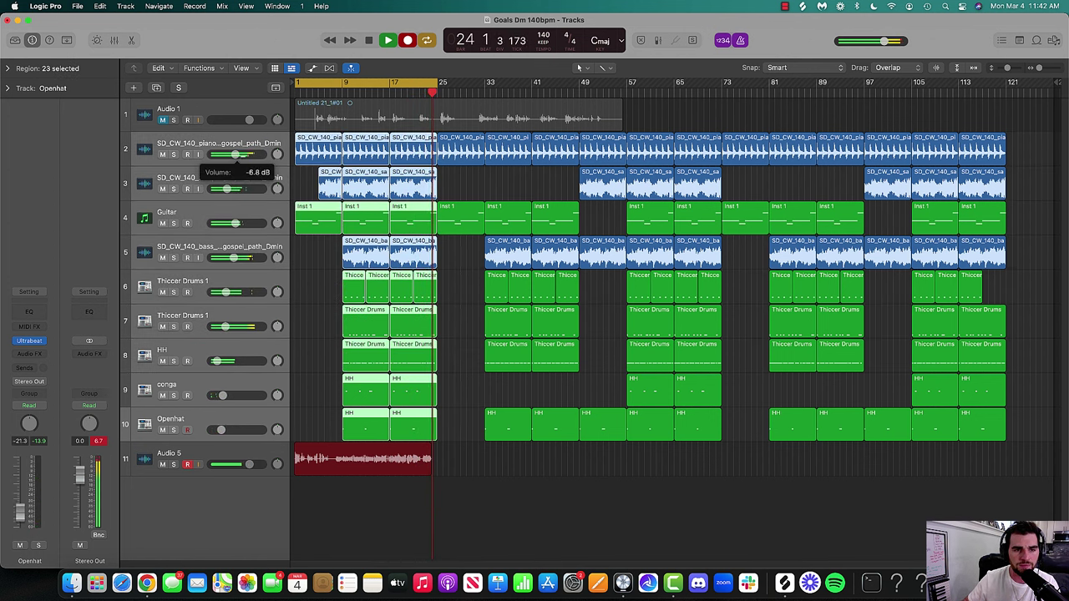
key(space)
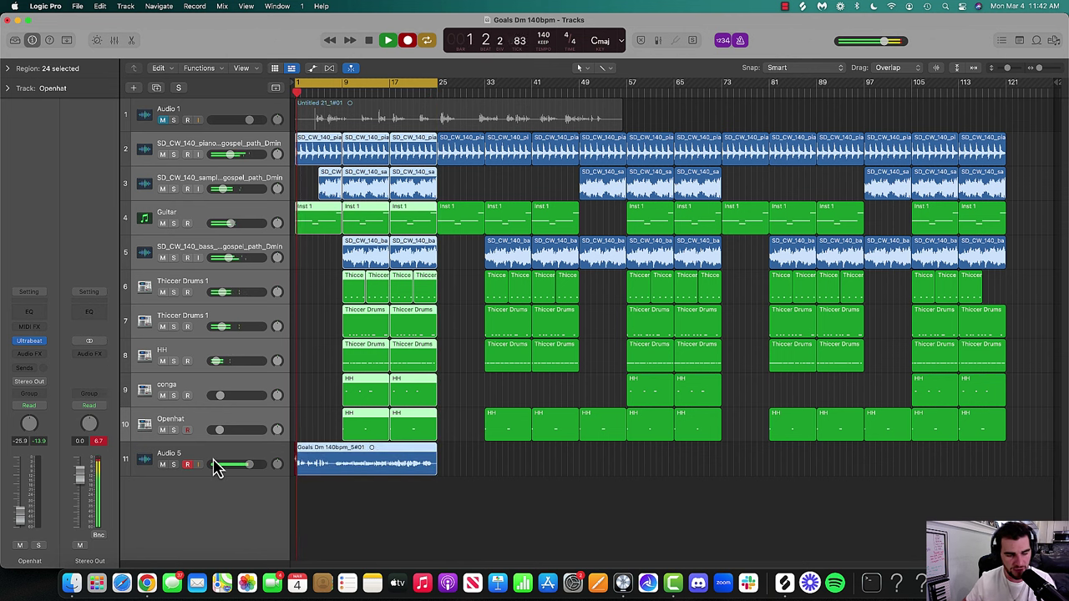
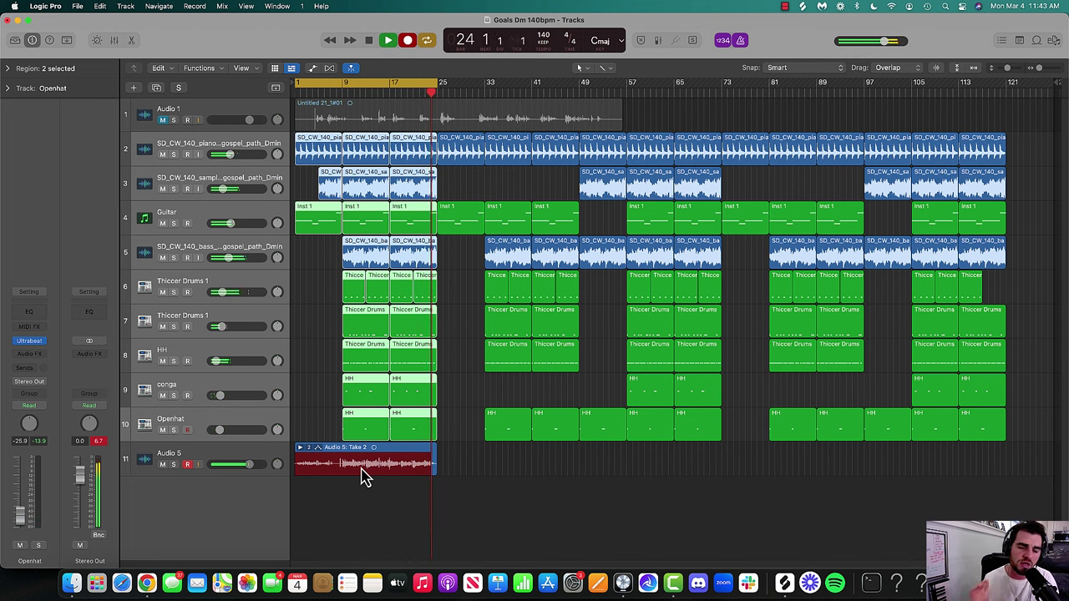
key(space)
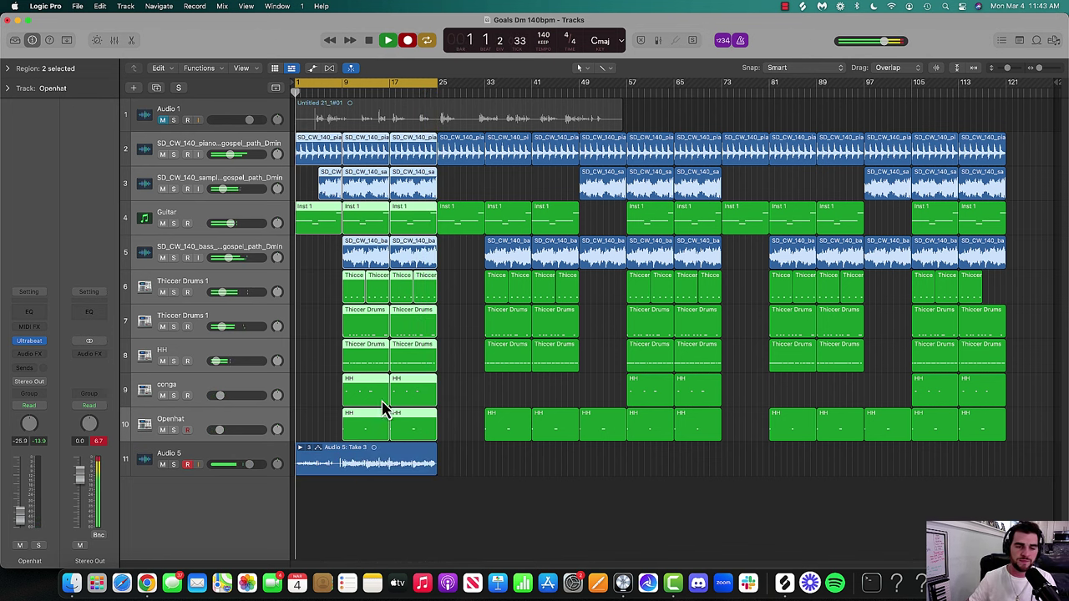
- Set the cycle range to bars 9 to 25 and play it with the Audio 5 track selected
drag(345, 95, 441, 100)
click(216, 462)
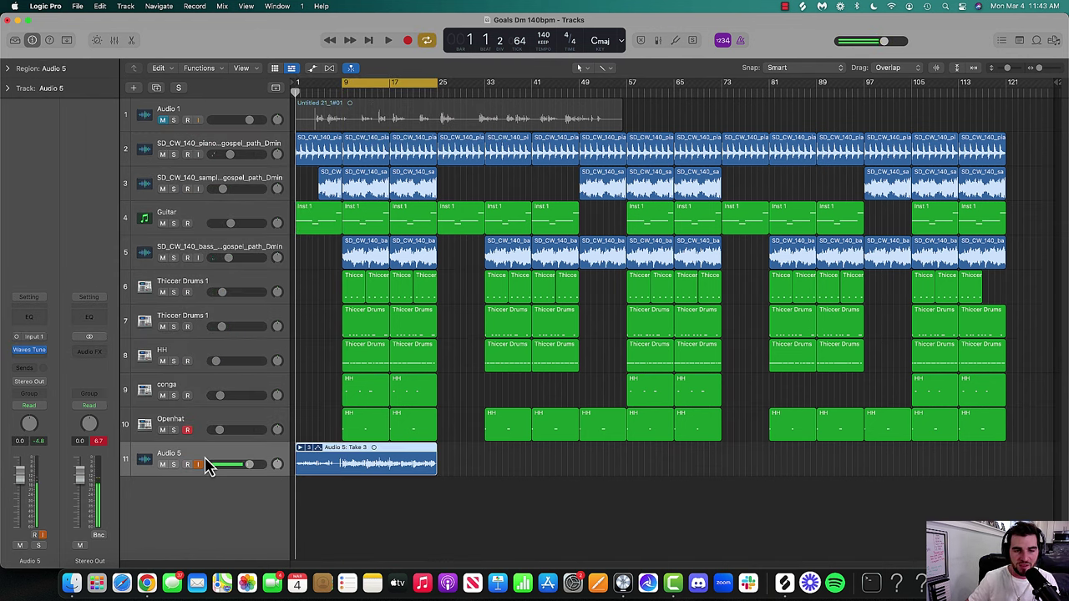
key(space)
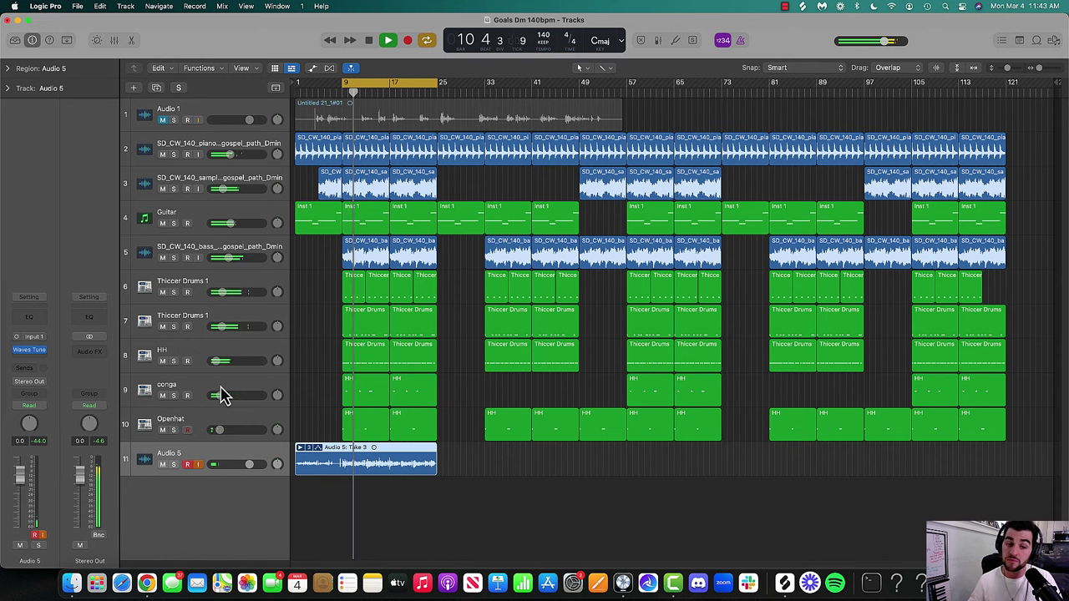
key(space)
- Switch to LyricStudio and replace the lyric line with "they got me feeling like i'm something they ain't seen before/"
key(ctrl+Up)
click(735, 376)
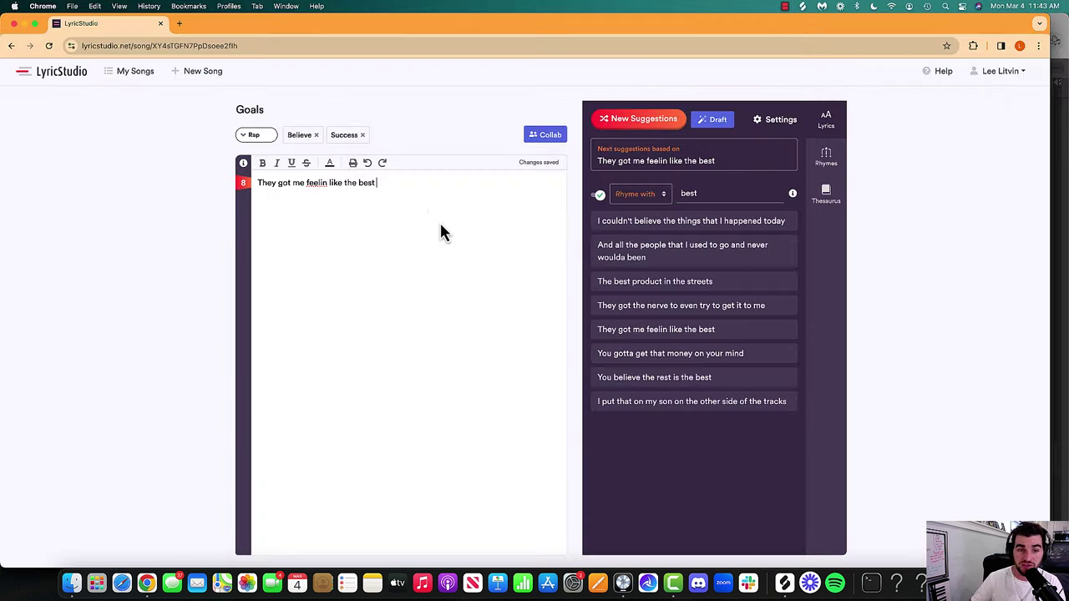
triple_click(413, 183)
text(ey g)
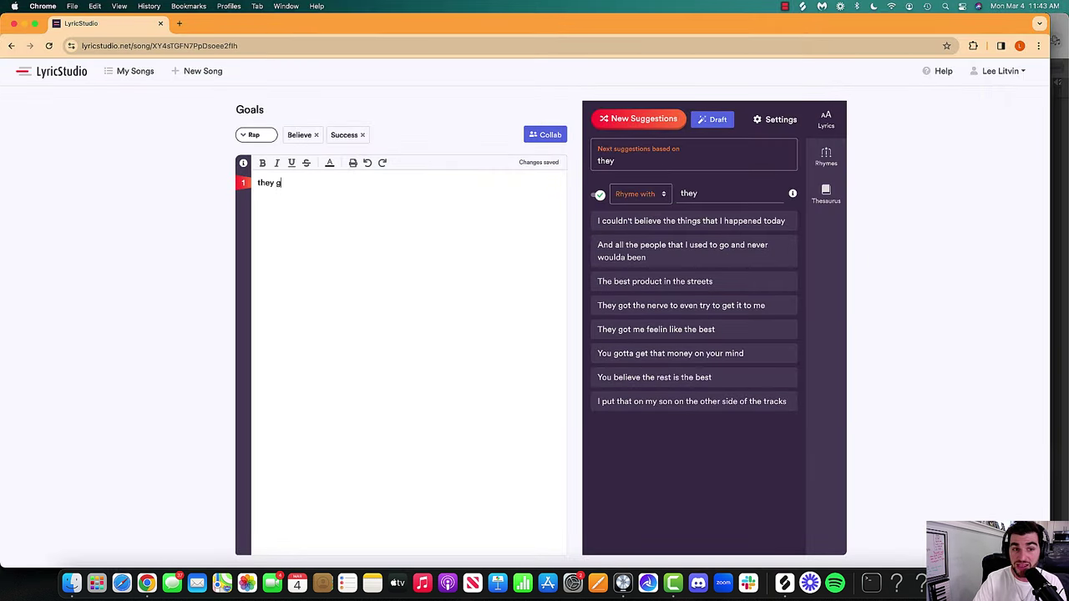
text(ot me feeling i)
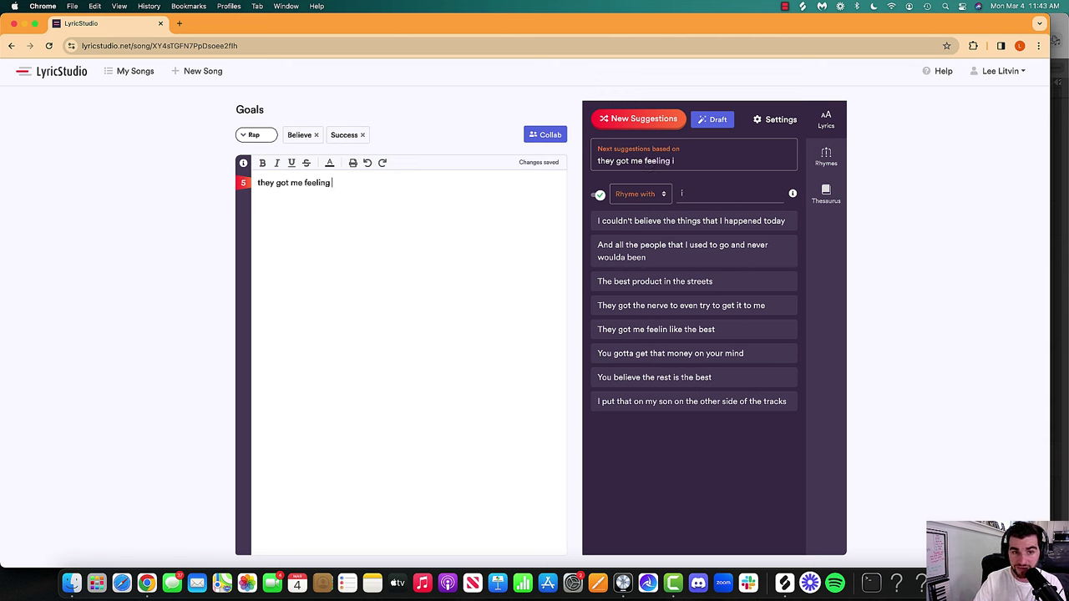
key(BackSpace)
text(like i)
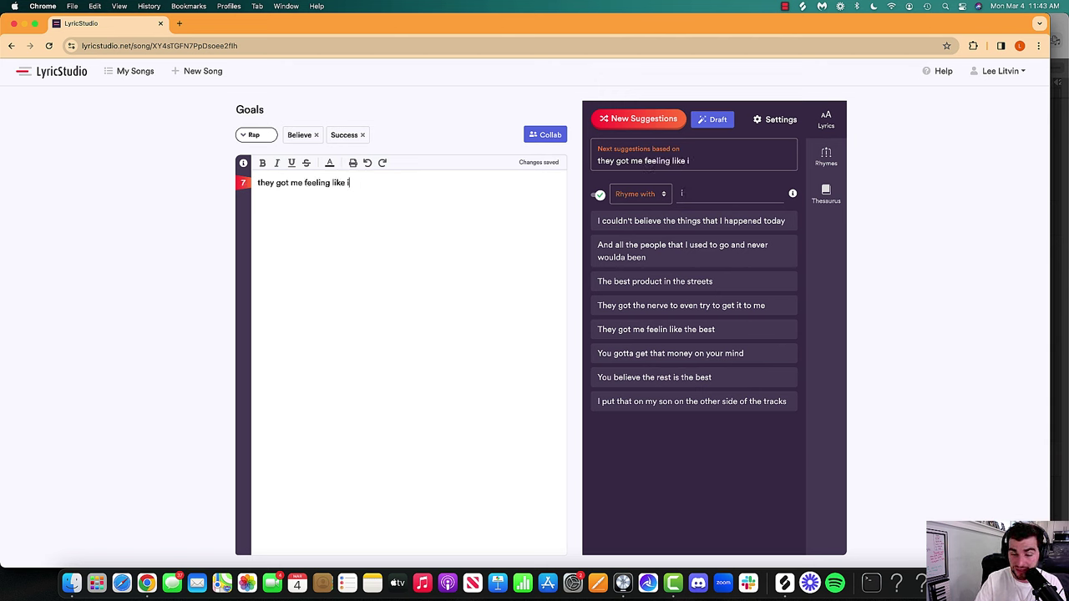
text('m somethi)
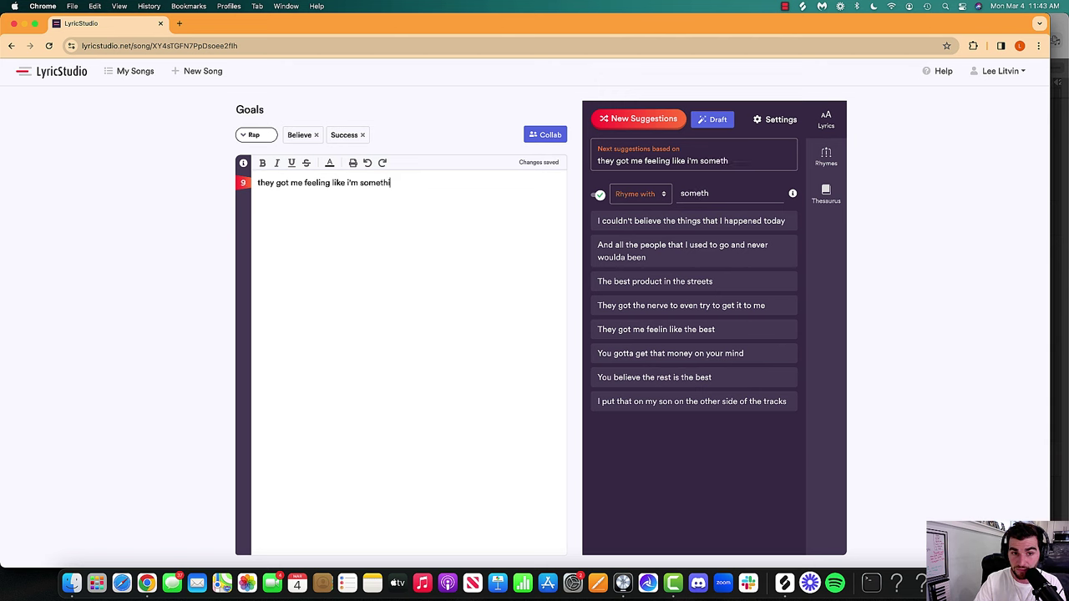
text(ng they ain't seen )
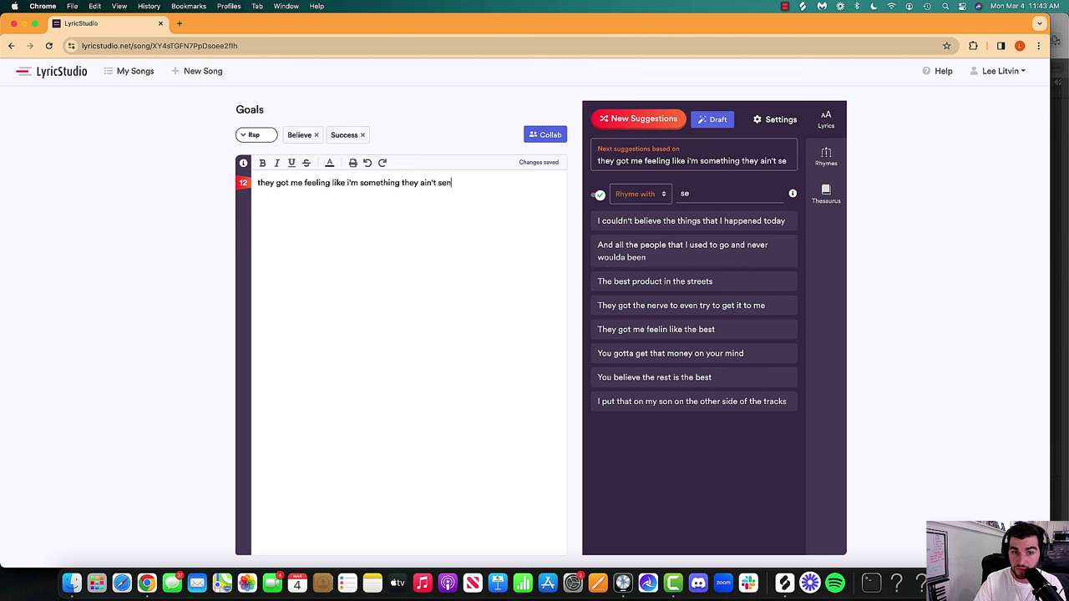
text(before/)
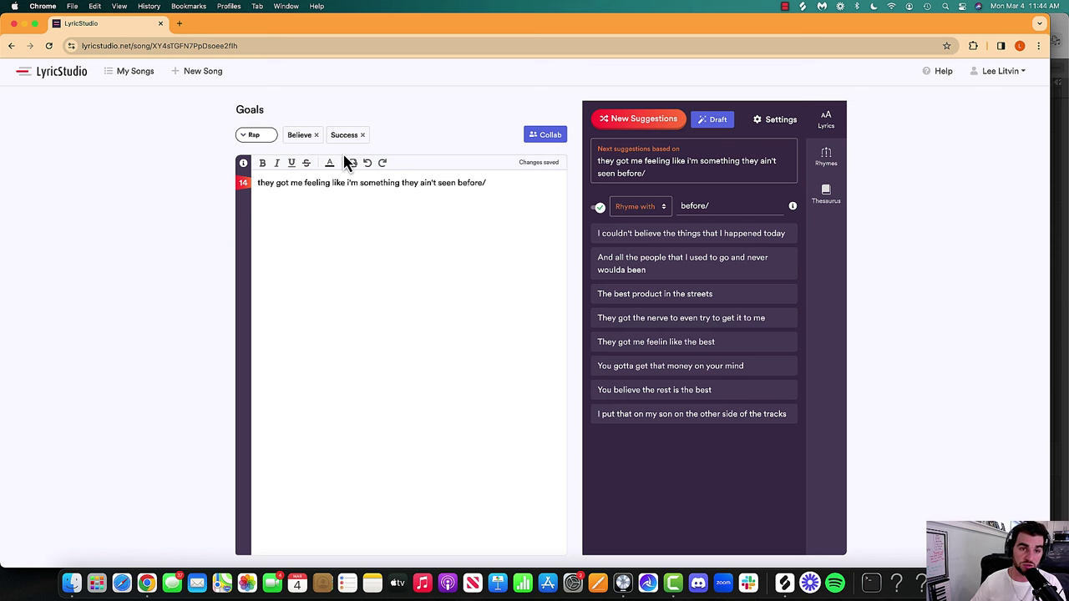
- Remove the trailing slash from the first lyric line and generate new suggestions based on that whole line
triple_click(278, 183)
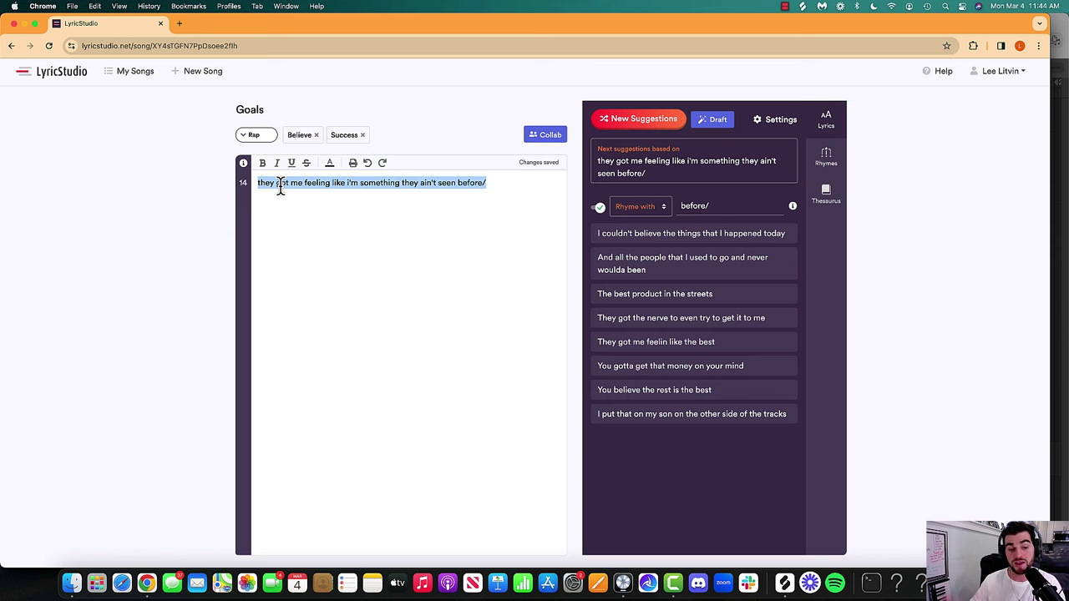
click(279, 194)
double_click(264, 183)
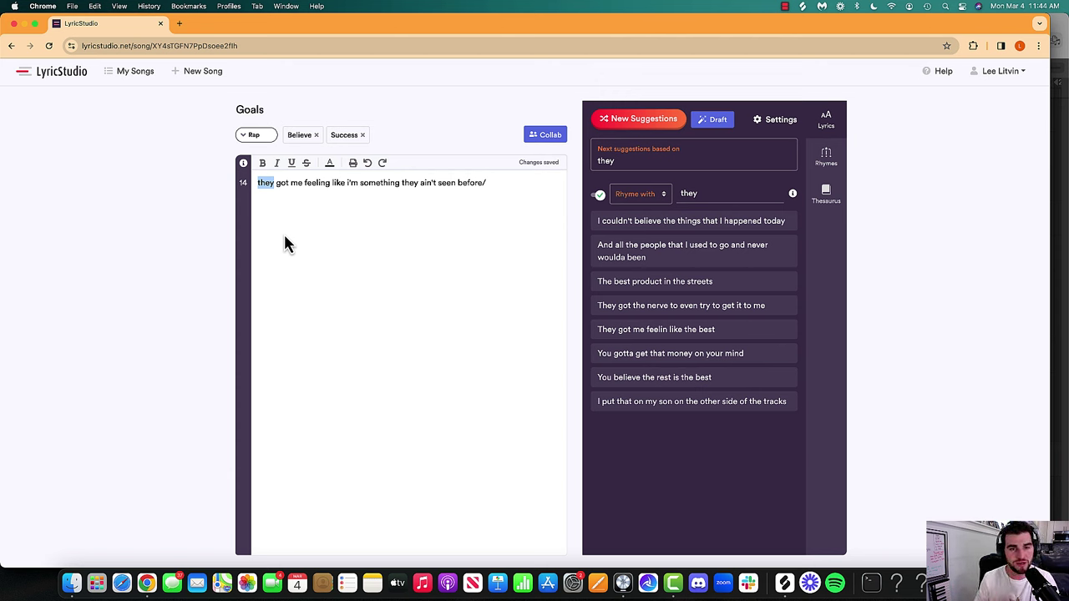
click(513, 184)
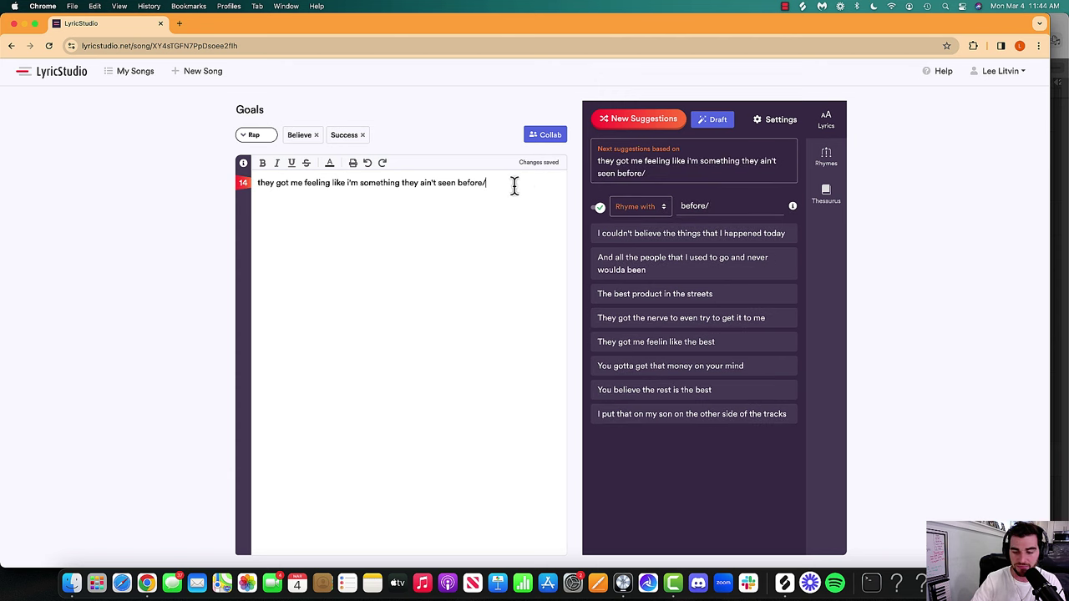
key(BackSpace)
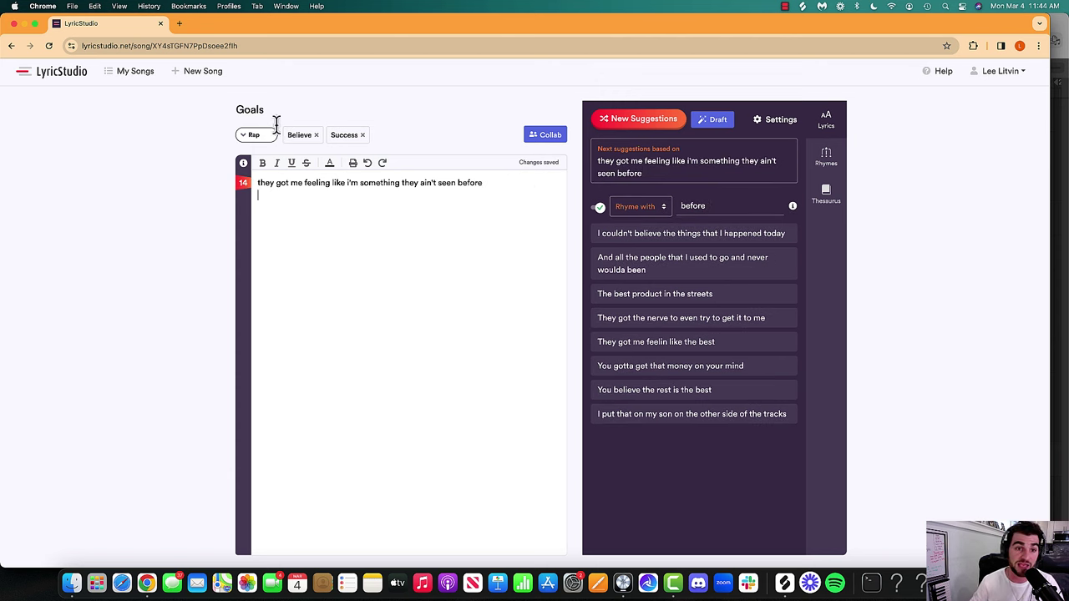
triple_click(280, 184)
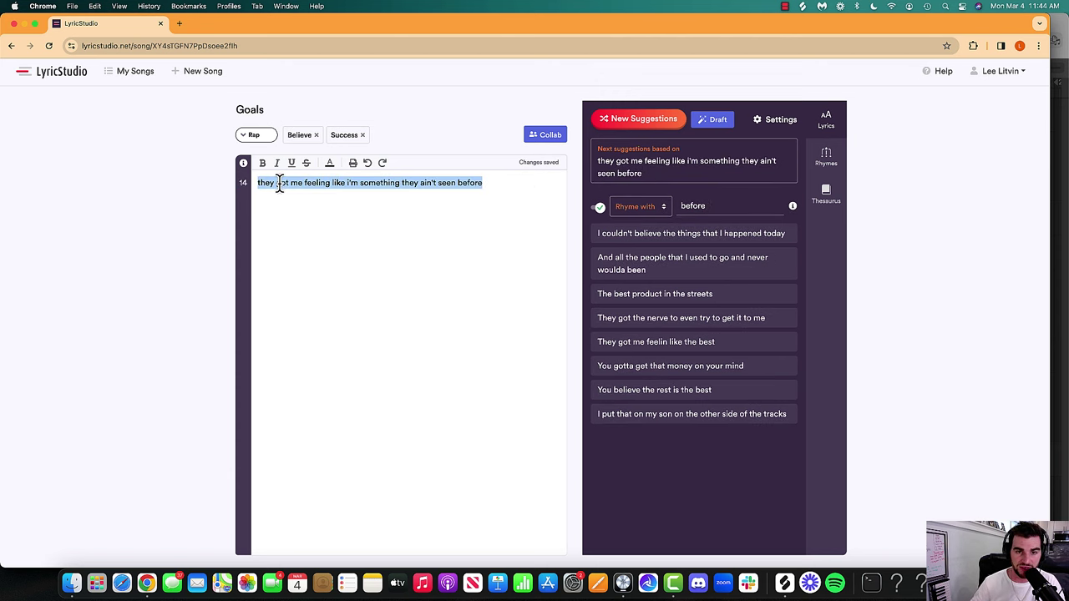
click(644, 126)
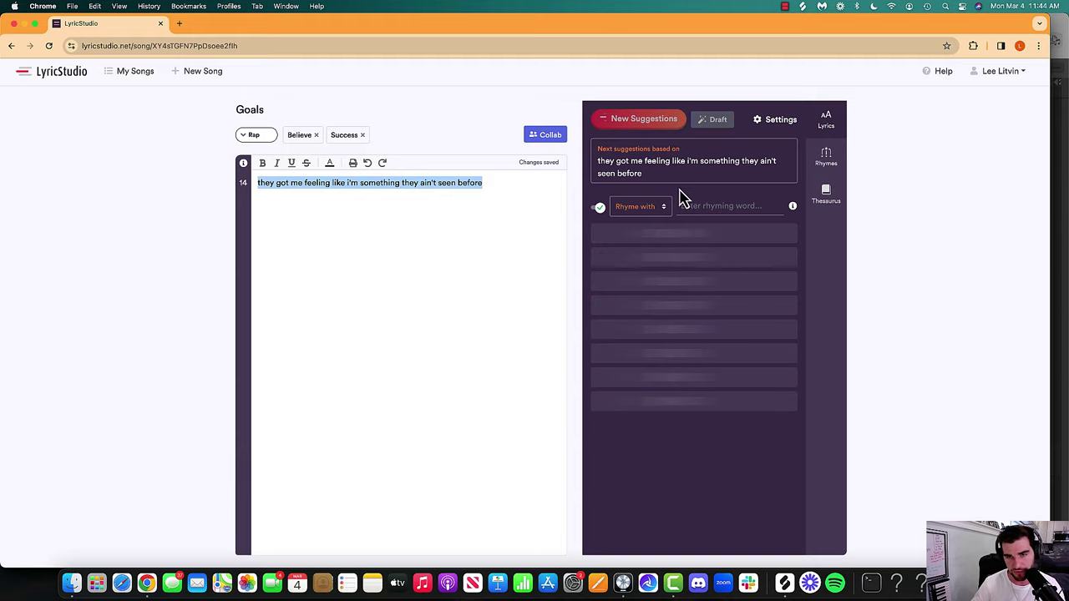
- Switch to Logic Pro and play the beat through the cycle range from bar 9
key(super+Tab)
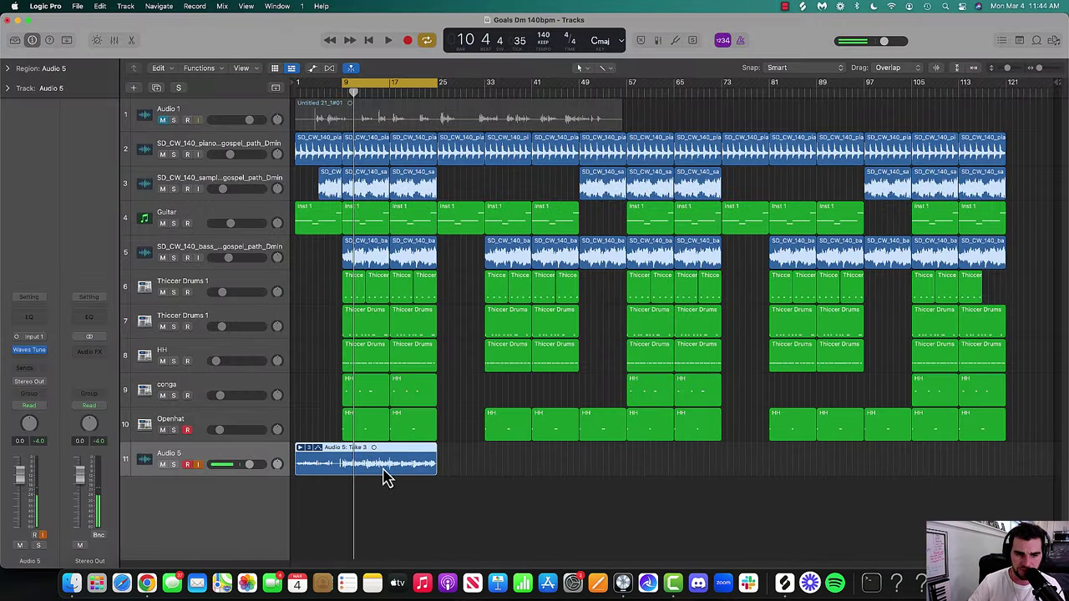
key(space)
click(385, 481)
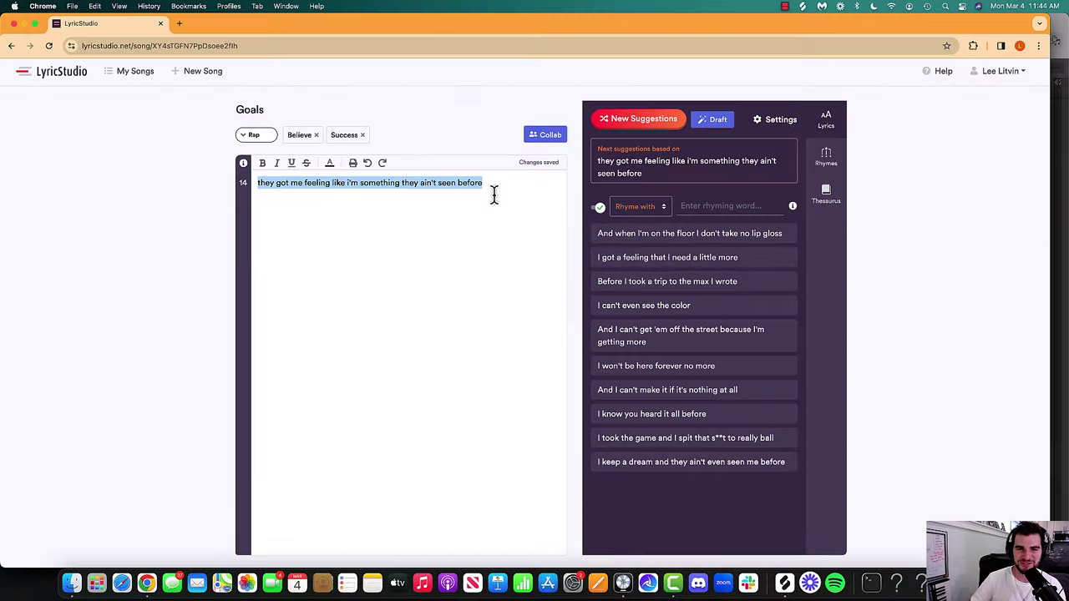
- Return to LyricStudio and generate new suggestions that rhyme with "before"
click(493, 194)
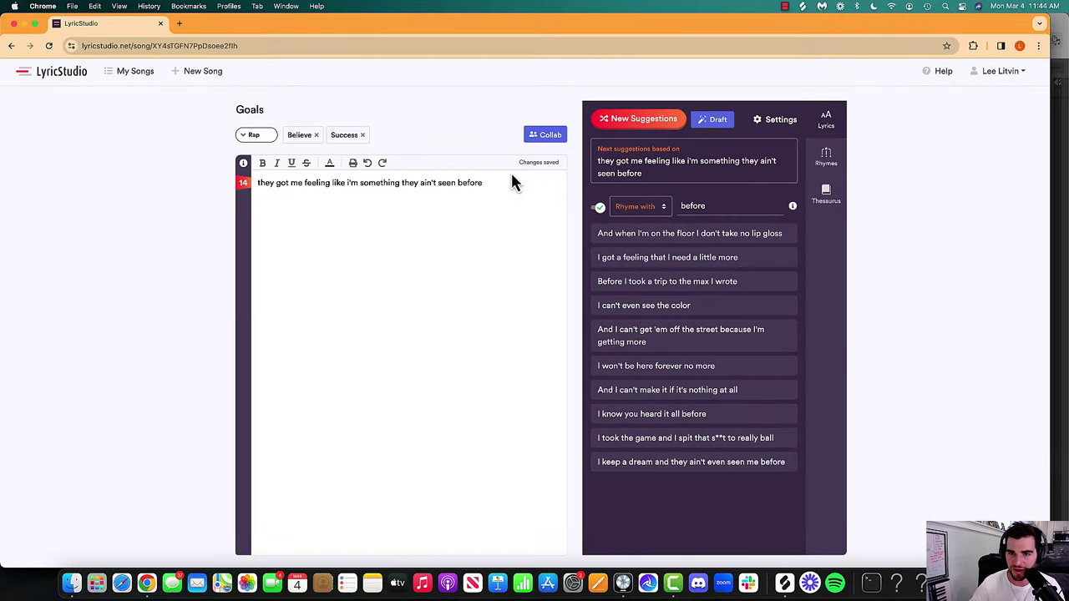
double_click(693, 205)
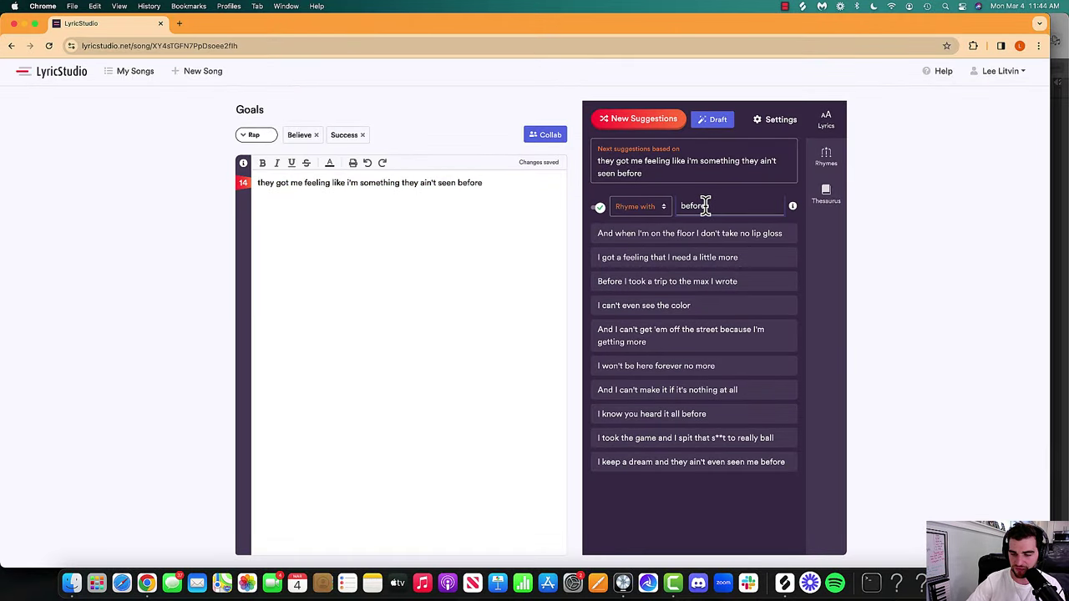
click(706, 205)
click(662, 121)
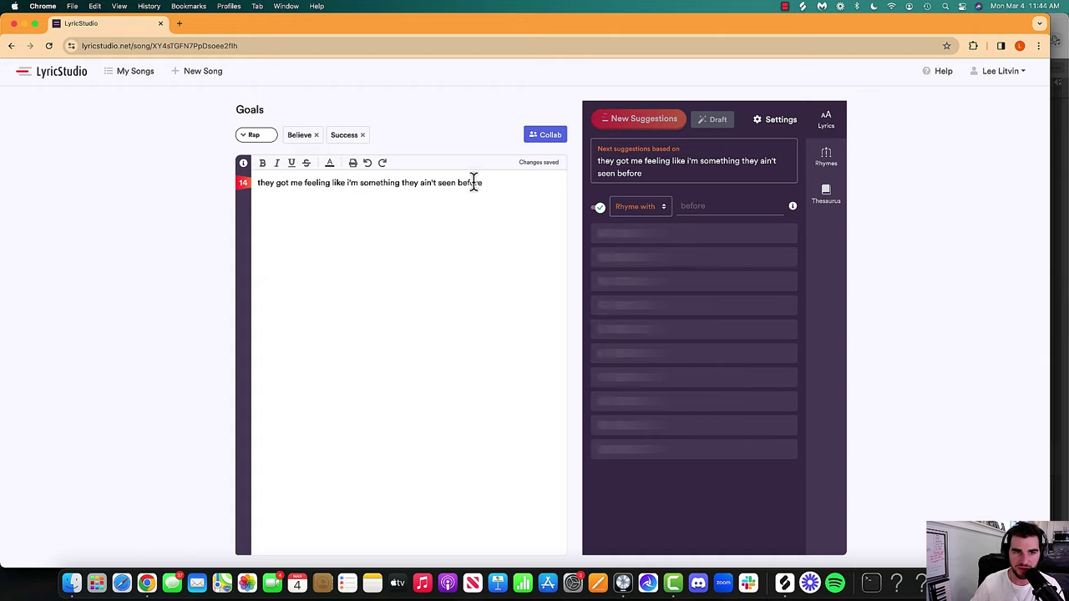
- Place the text cursor below the first lyric line and switch to Logic Pro to hear the beat again
click(505, 194)
key(ctrl+Up)
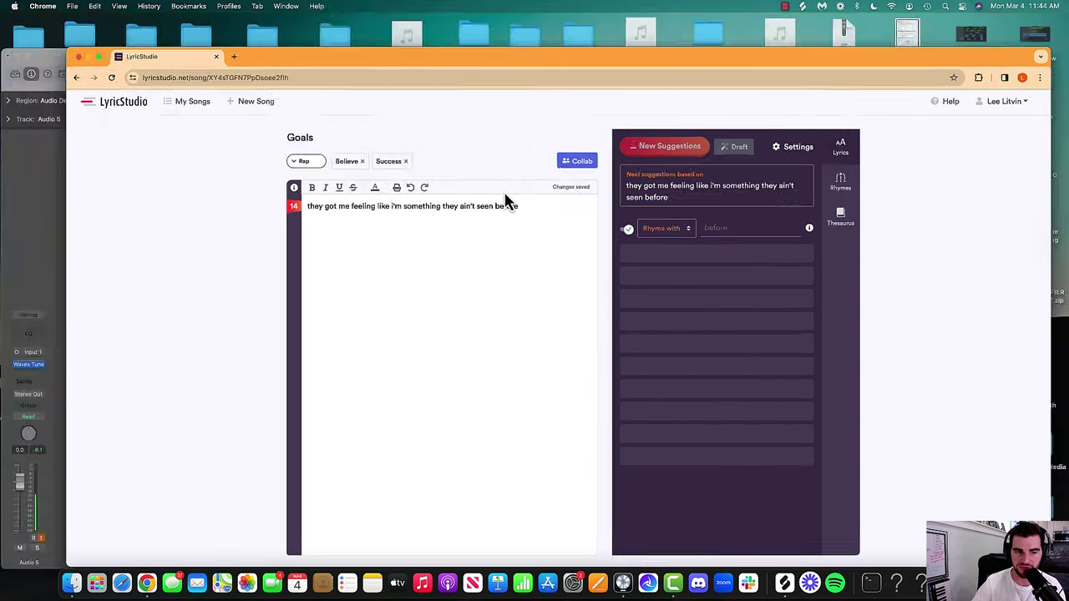
click(223, 424)
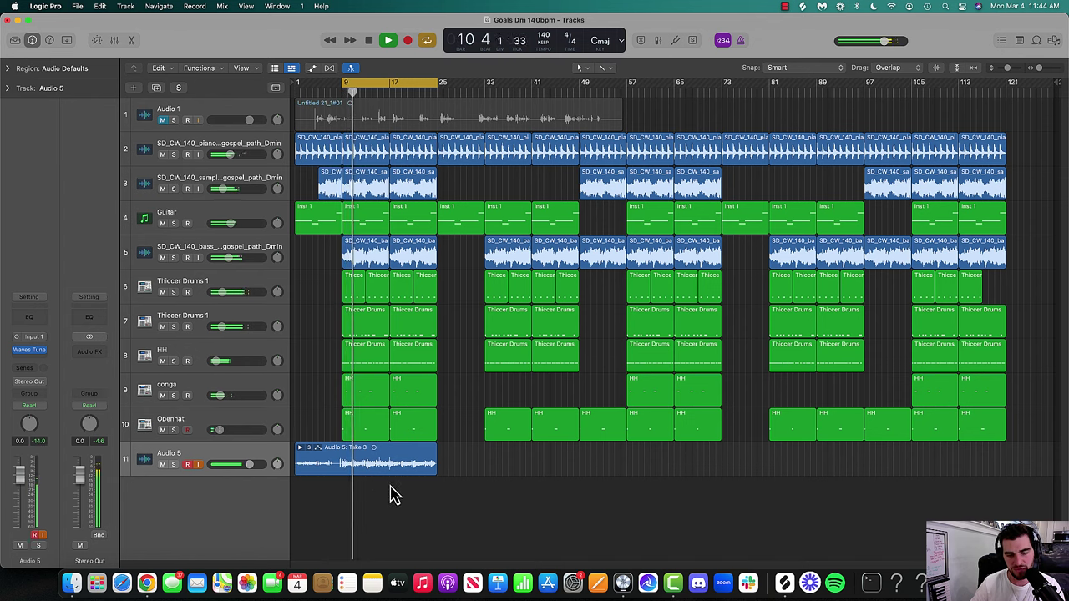
- Return to LyricStudio and write "i've been on the up and up" as the second lyric line
key(ctrl+Up)
click(625, 392)
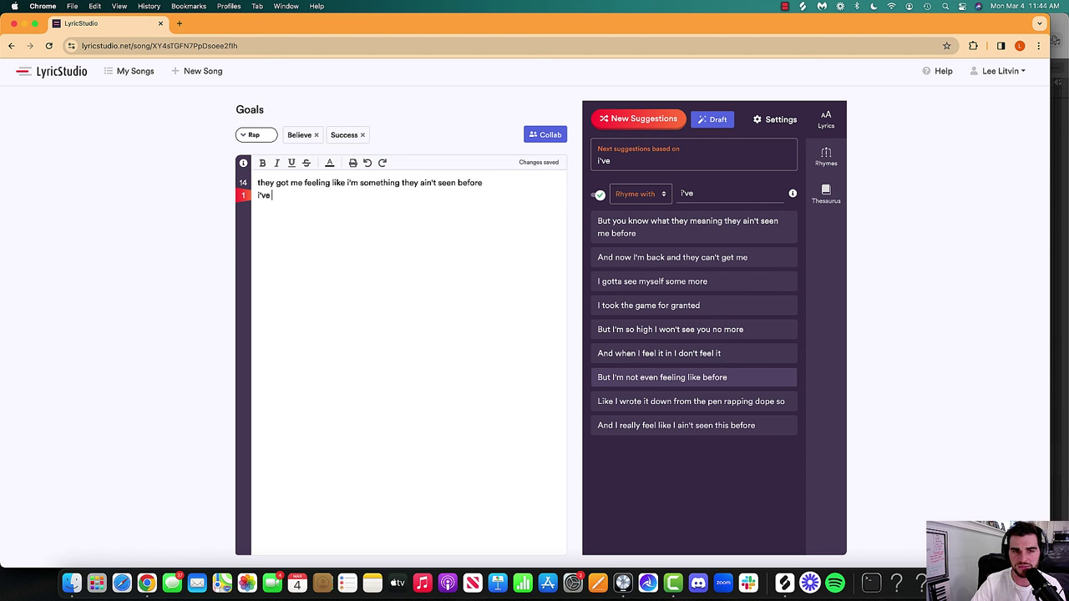
text(bee)
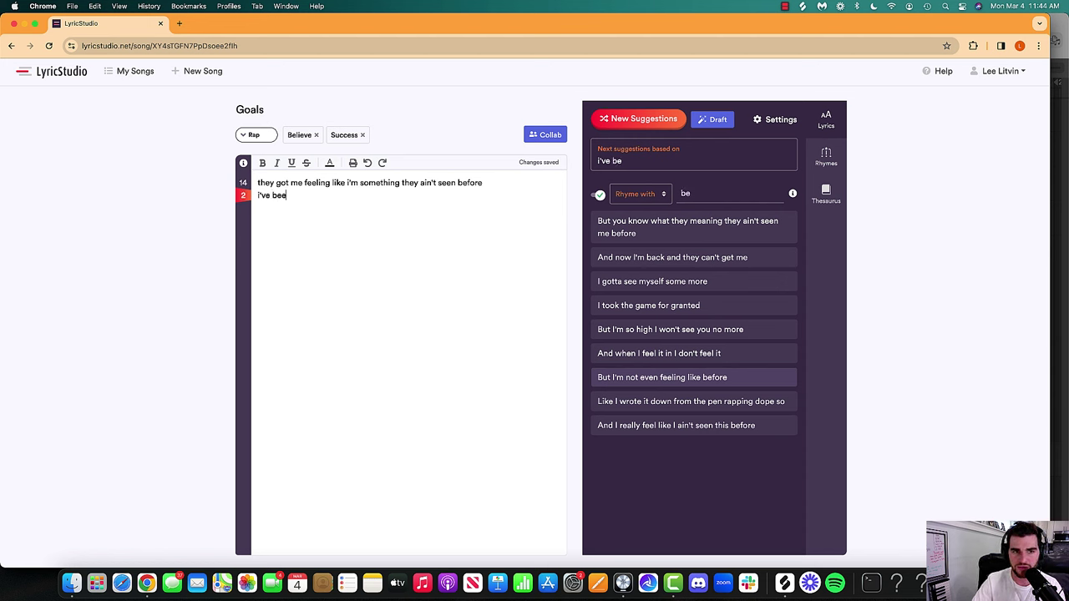
text(n on the up and up)
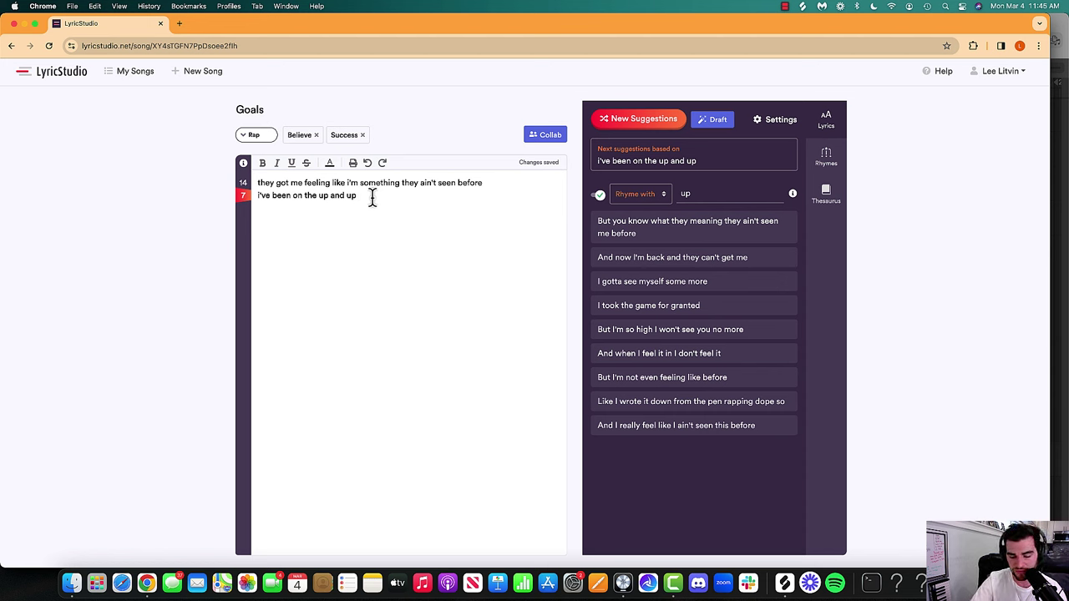
- Extend the second lyric line with "dreams and more"
text(dreams and c)
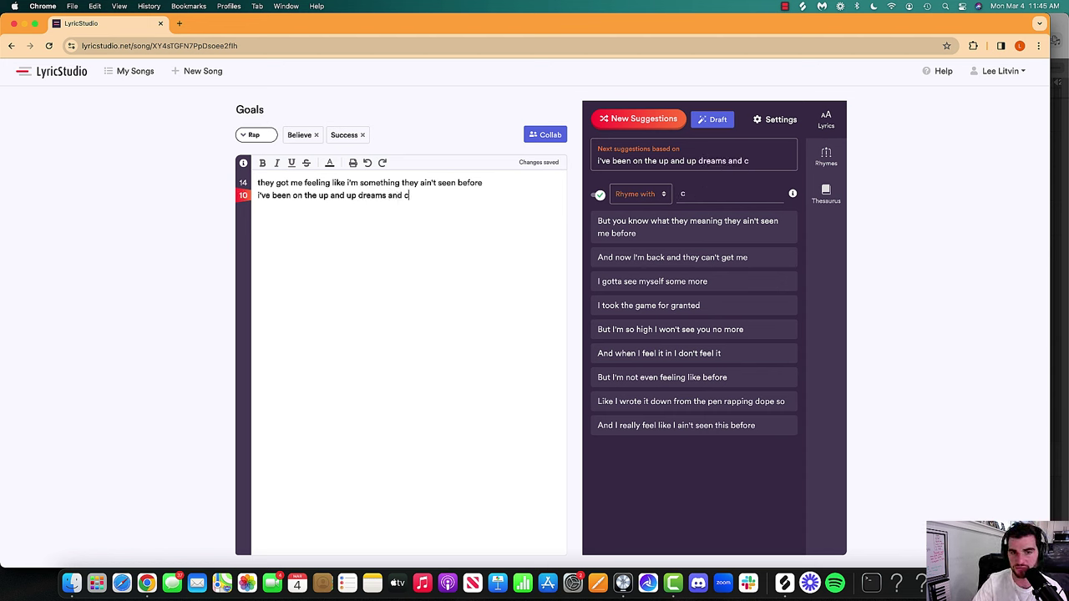
key(BackSpace)
text(more)
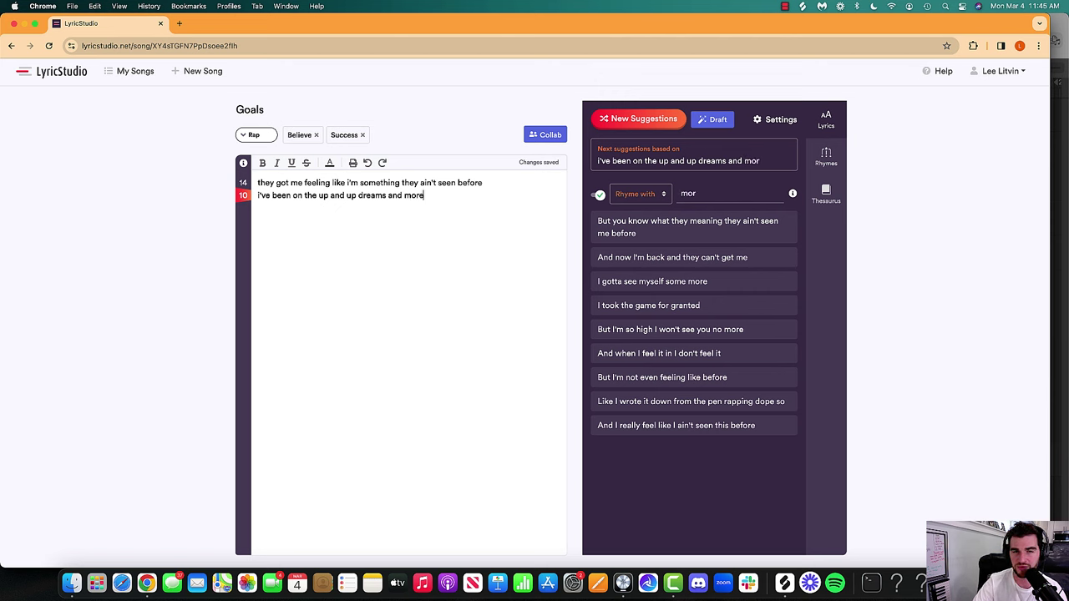
- Replace "dreams and more" in the second lyric line with "i would never sell my dreams for more"
drag(359, 197, 496, 192)
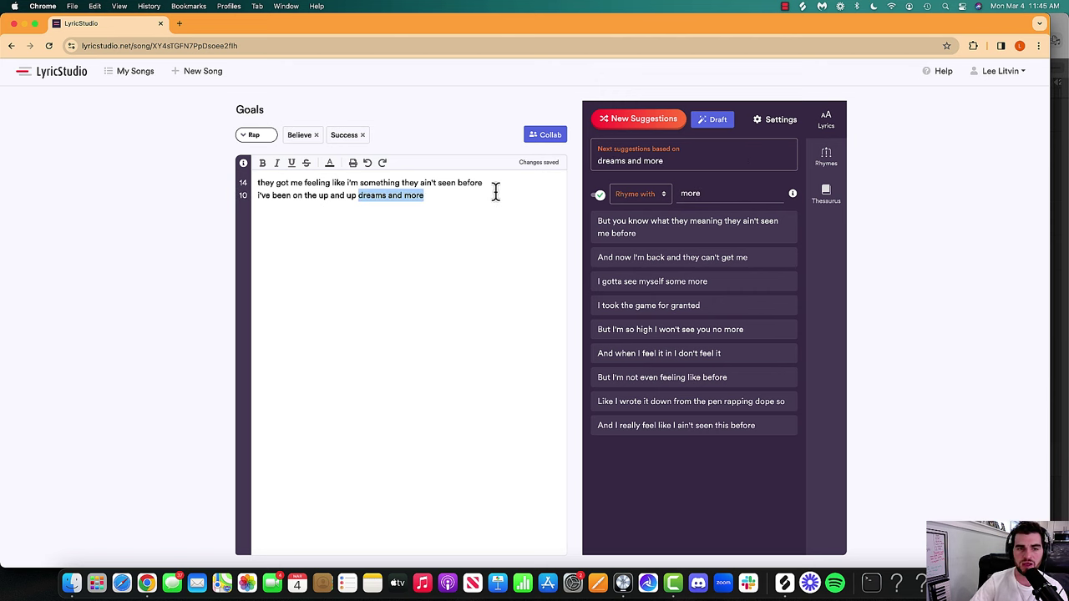
text(c)
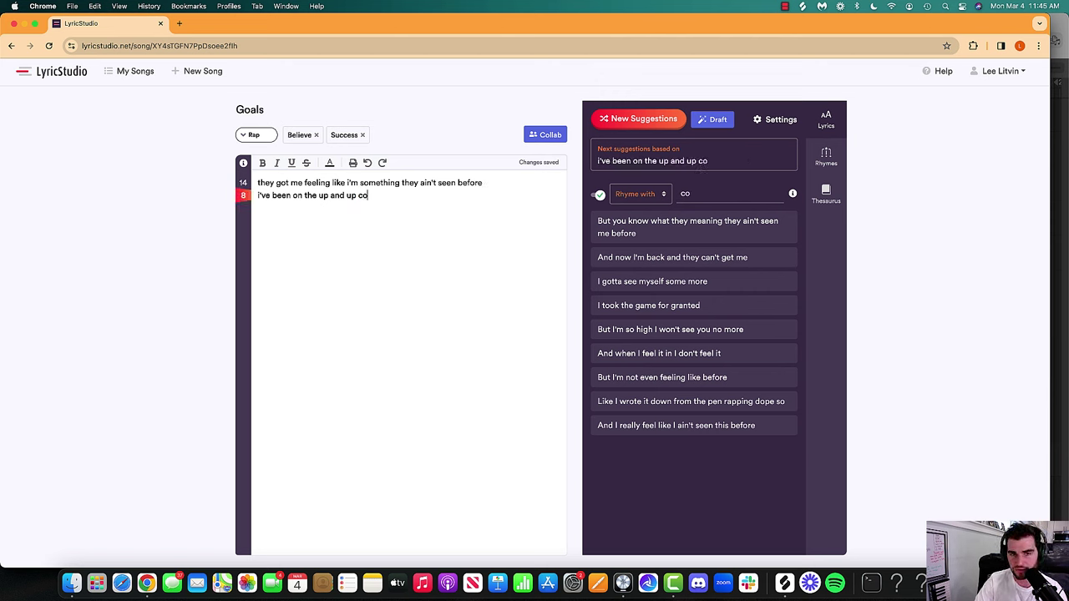
text(ha)
key(BackSpace)
key(BackSpace)
key(BackSpace)
text(i w)
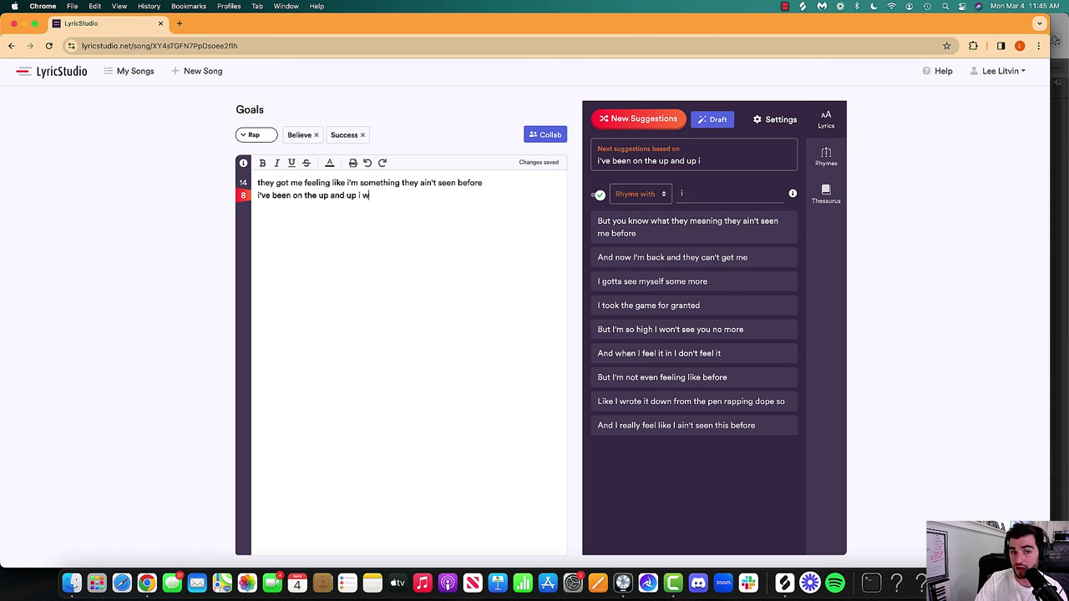
text(ould never sell m)
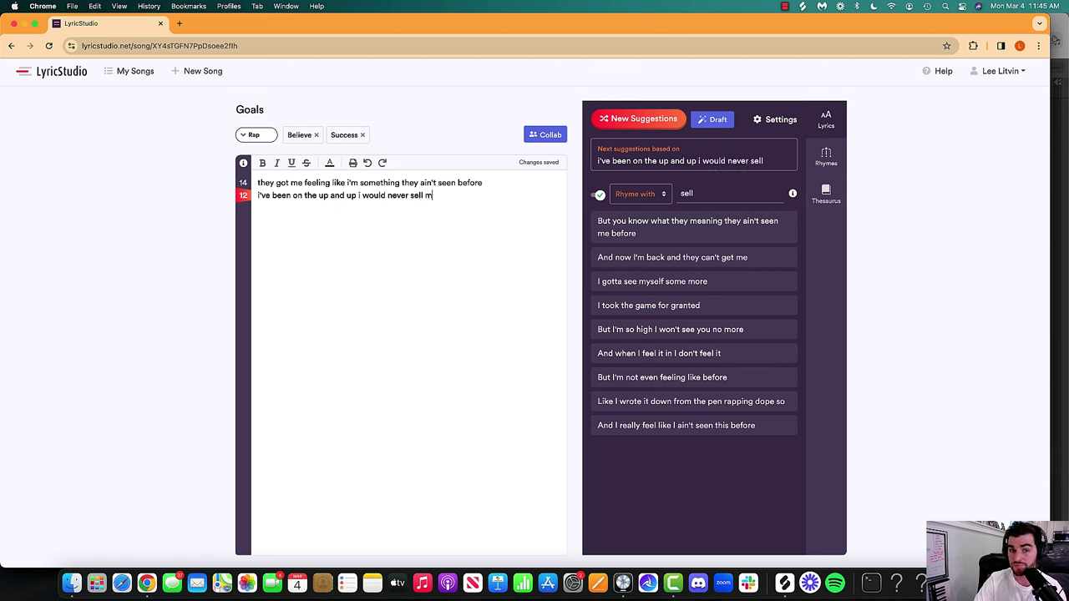
text(y dreams for mor)
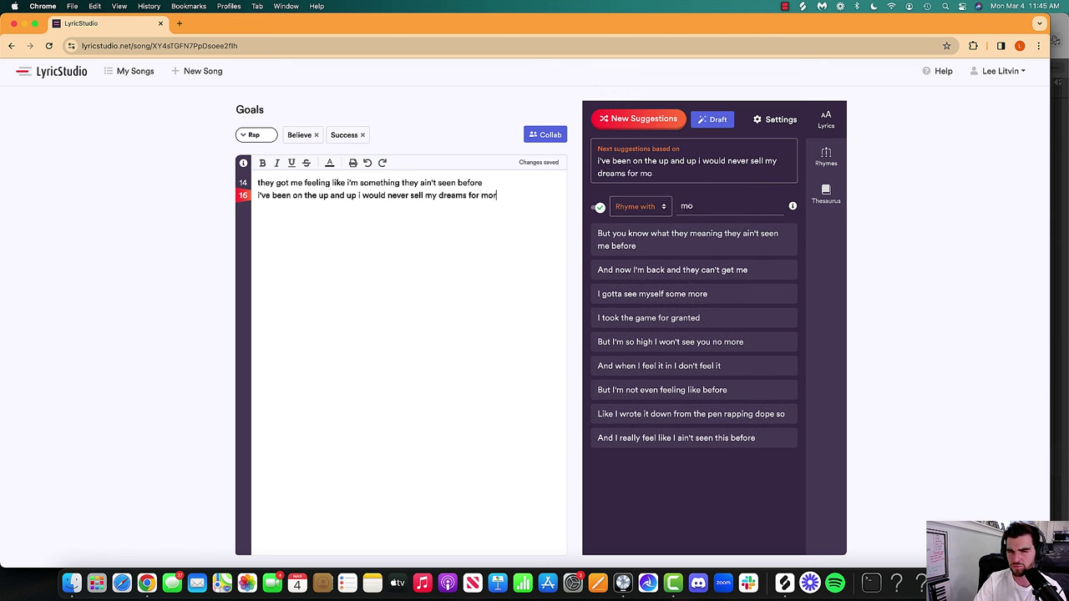
text(e)
key(Return)
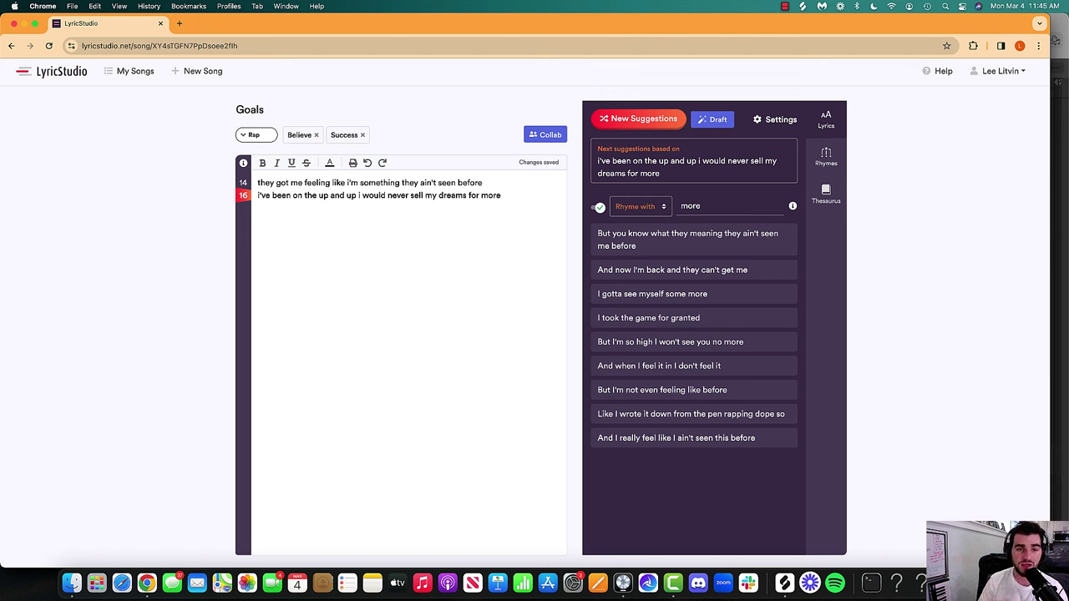
- Remove the "i" before "would" in the second lyric line, and switch to Logic Pro to play the beat
click(362, 197)
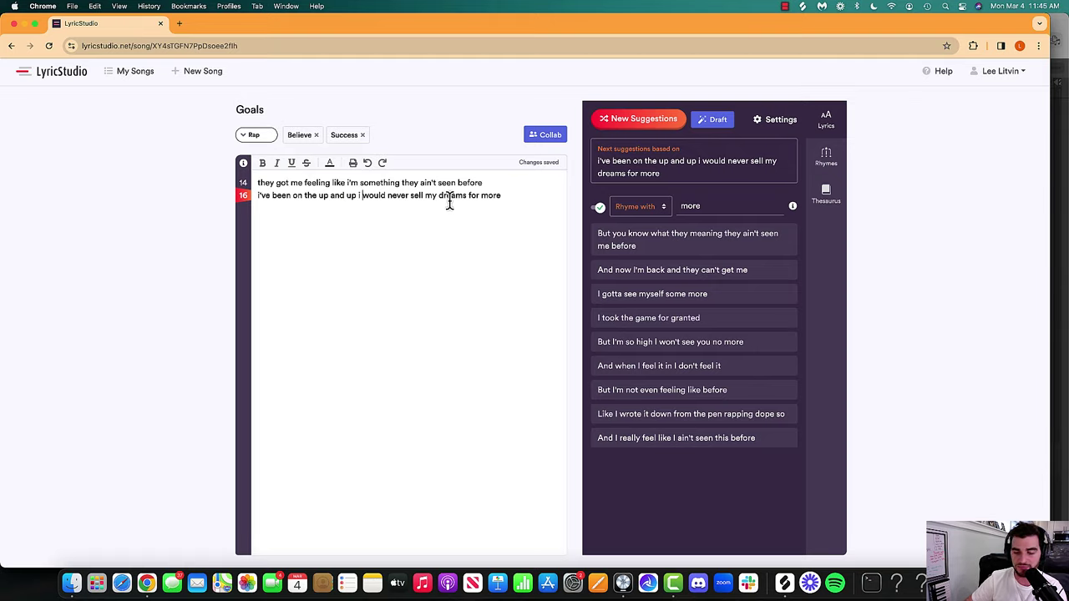
key(super+Tab)
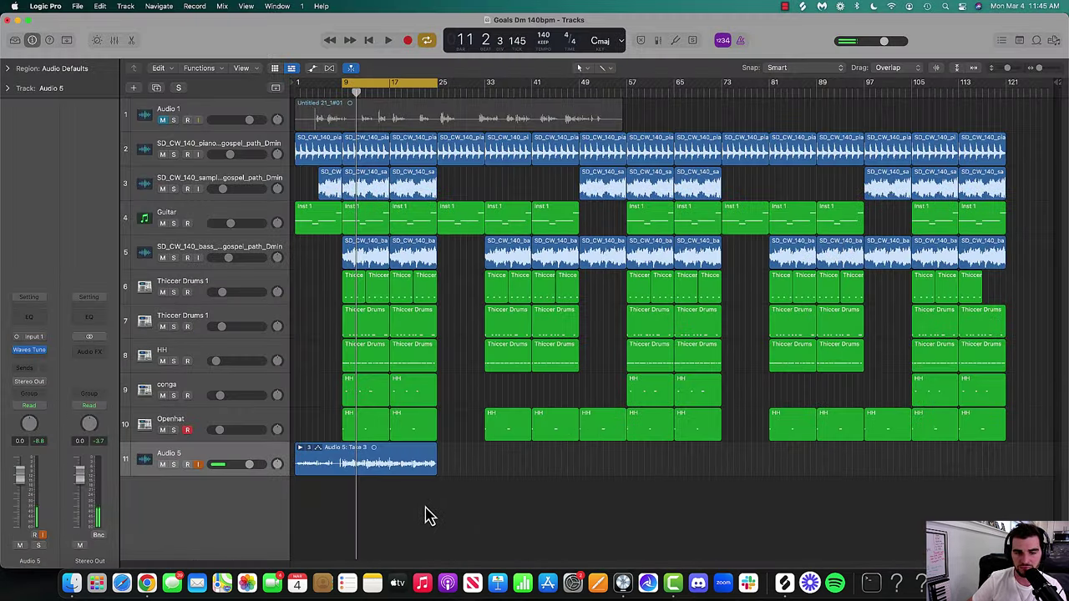
key(space)
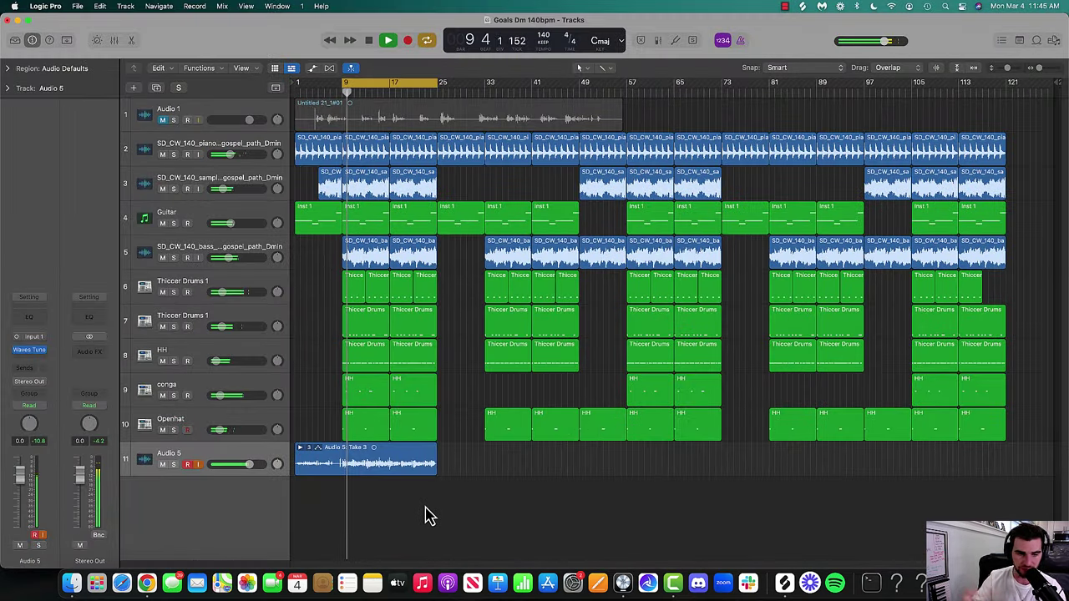
- Alternate between LyricStudio and Logic Pro to check the written lyrics against the playing beat
key(ctrl+Up)
click(565, 488)
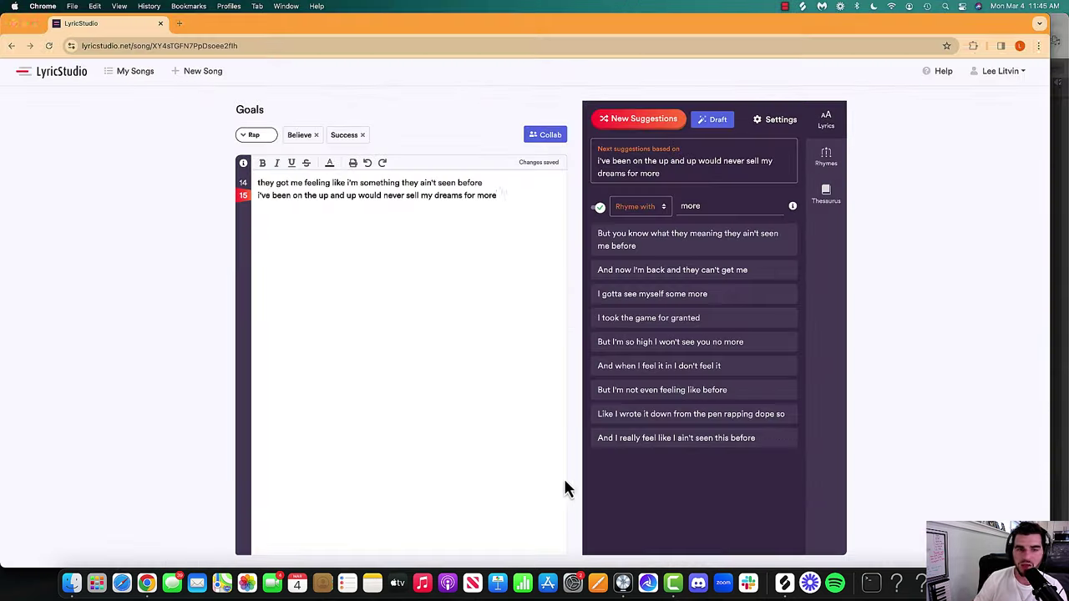
key(ctrl+Up)
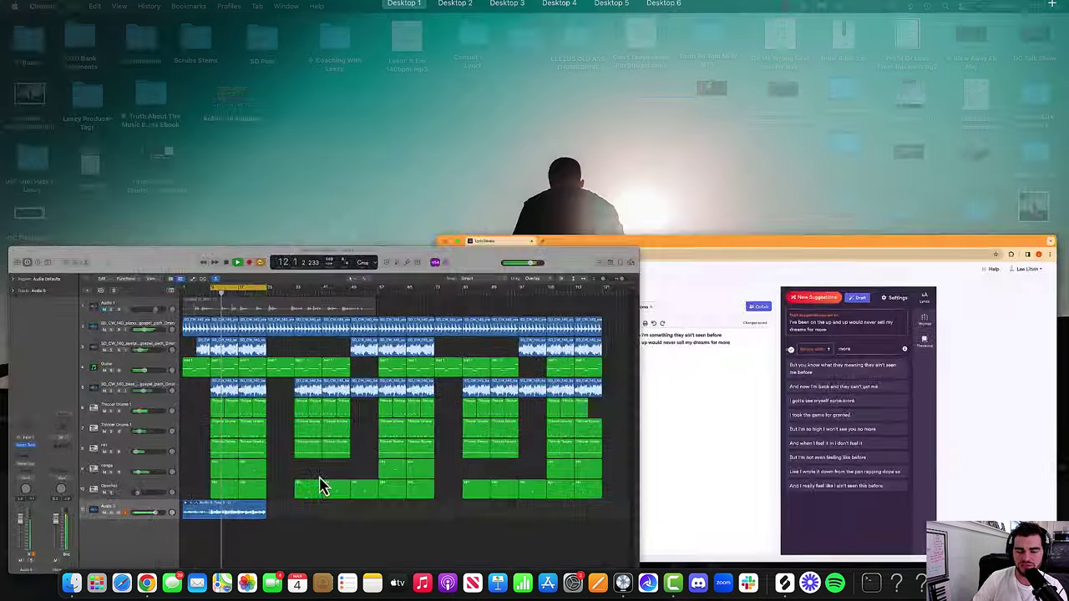
click(324, 487)
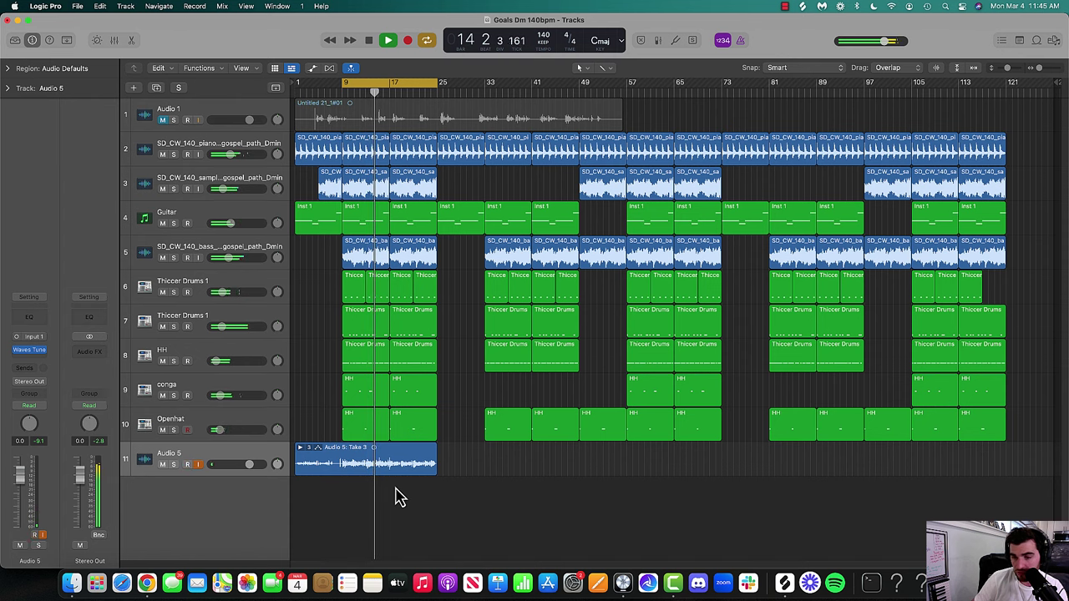
key(ctrl+Up)
click(740, 437)
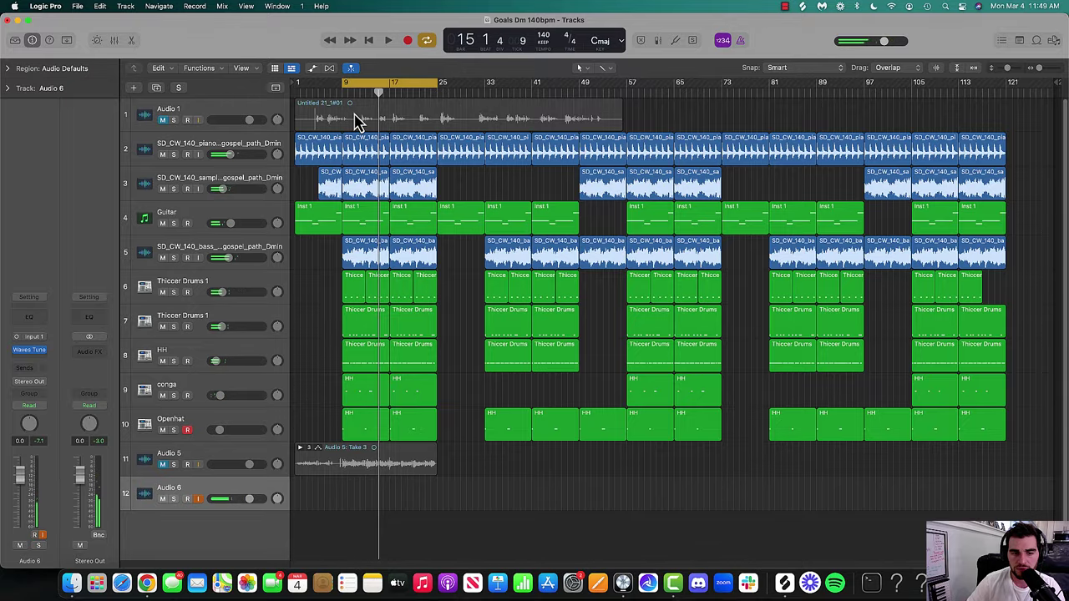
- Extend the start of the Logic Pro cycle range back to bar 5, and check the lyrics in LyricStudio before returning to Logic Pro
drag(346, 79, 301, 90)
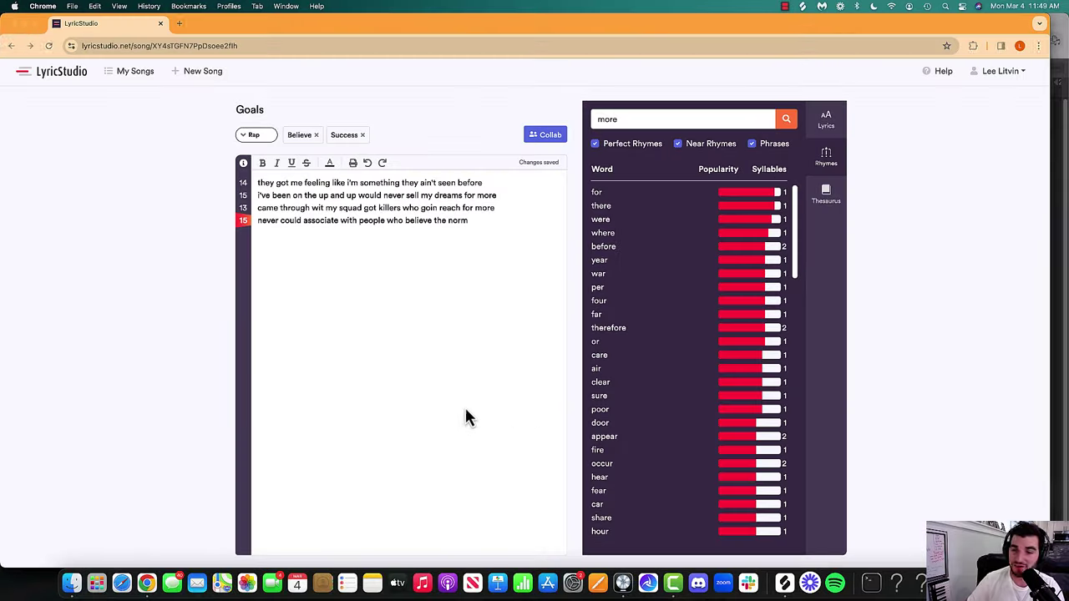
click(529, 416)
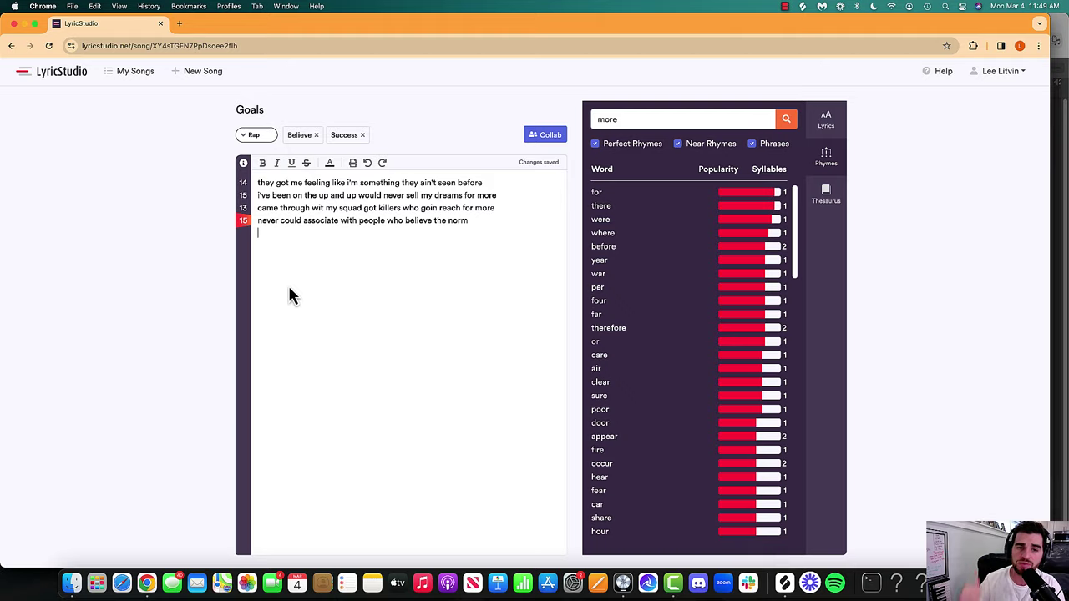
key(ctrl+Up)
click(267, 425)
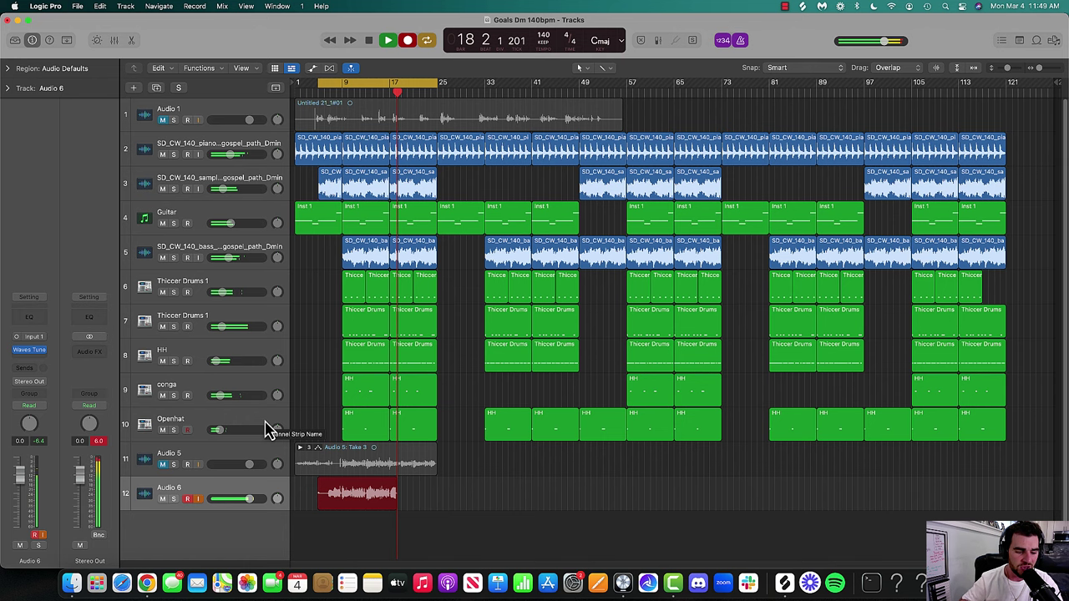
- Switch to LyricStudio and add "we outside" as the fifth lyric line
key(ctrl+Up)
click(501, 406)
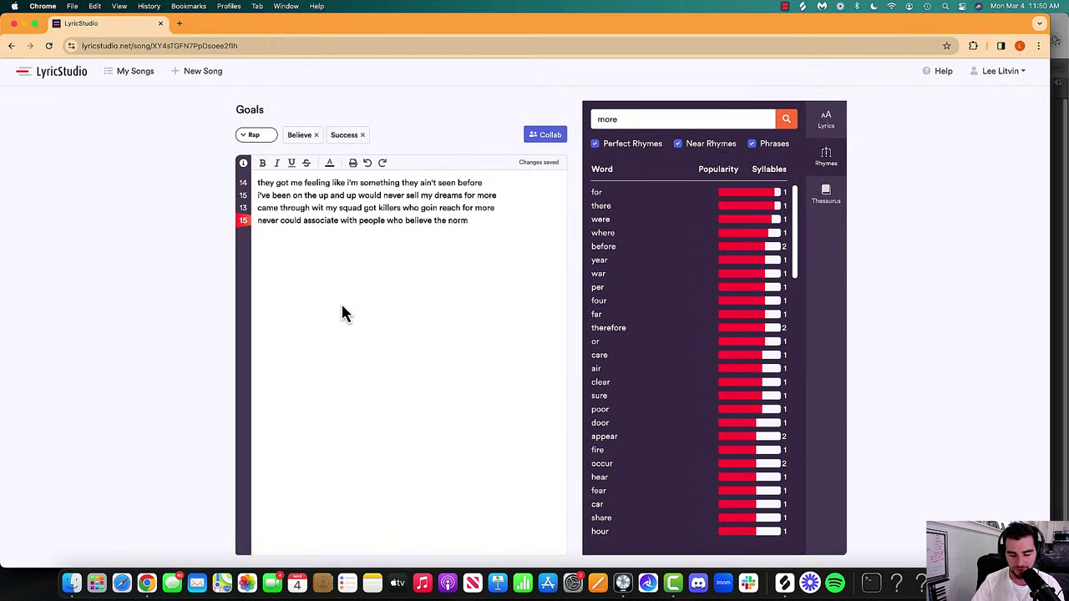
key(Return)
text(we outside)
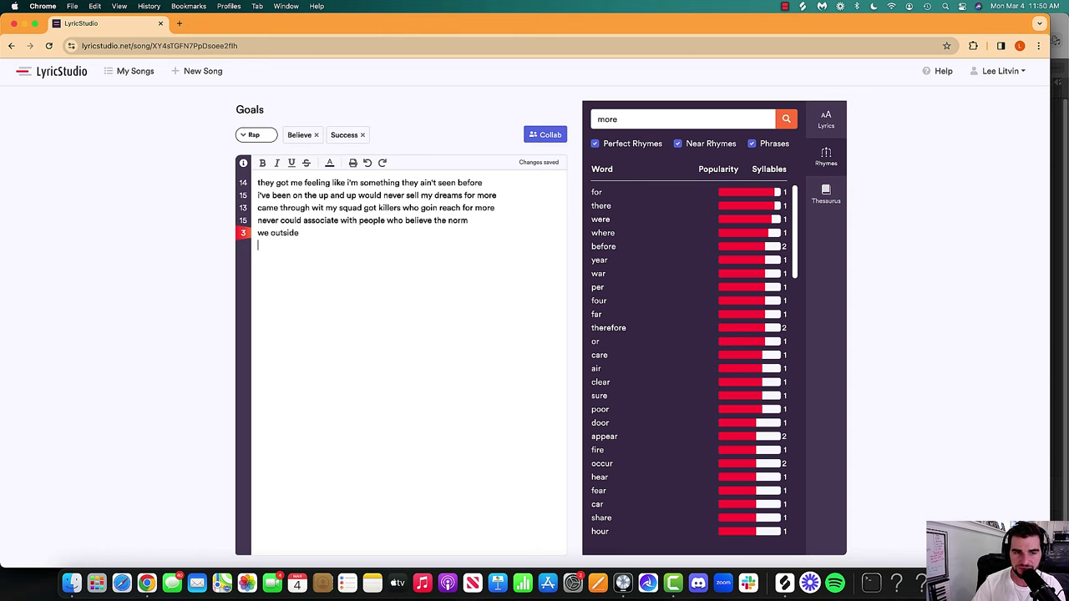
- Switch to Logic Pro to follow the vocal recording on the Audio 6 track, and return to the lyrics in LyricStudio
key(super+Tab)
click(288, 227)
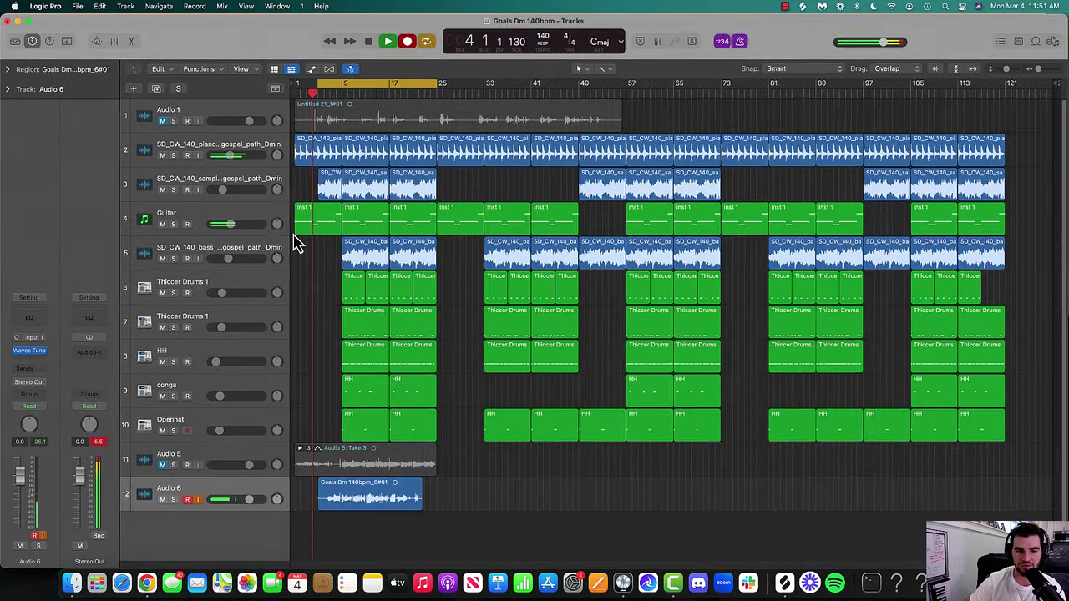
key(super+Tab)
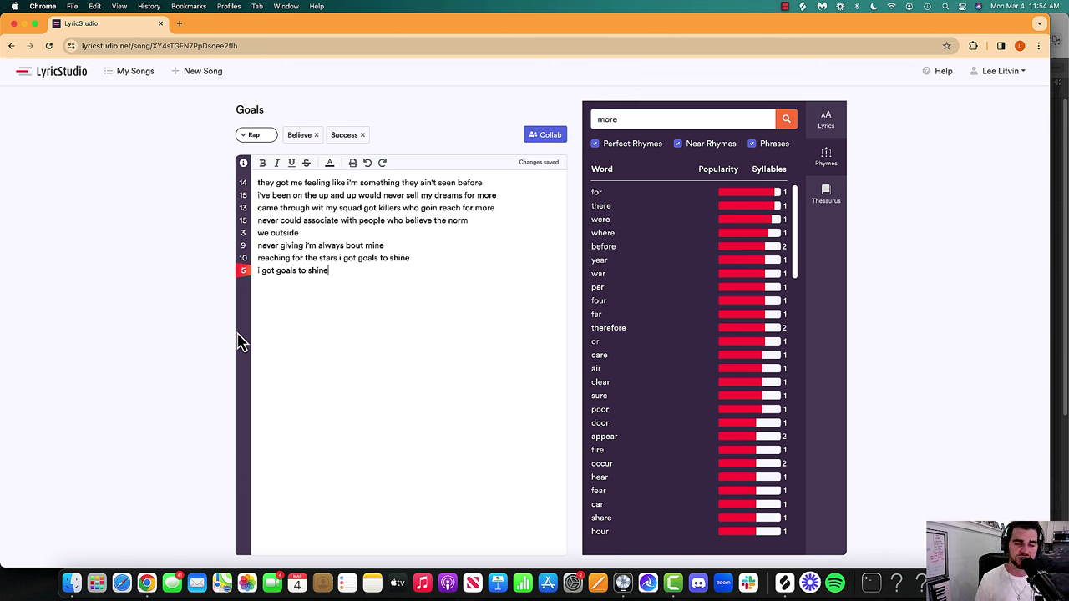
- Return to Logic Pro, stop the vocal recording and collapse the take folder on the Audio 6 track
key(ctrl+Up)
click(406, 330)
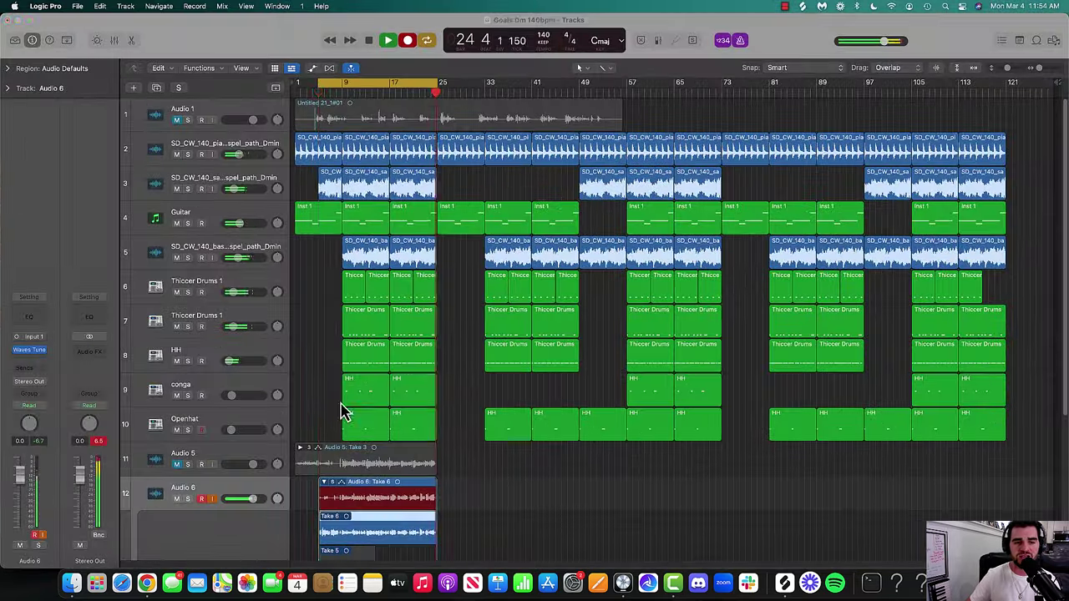
key(space)
click(324, 482)
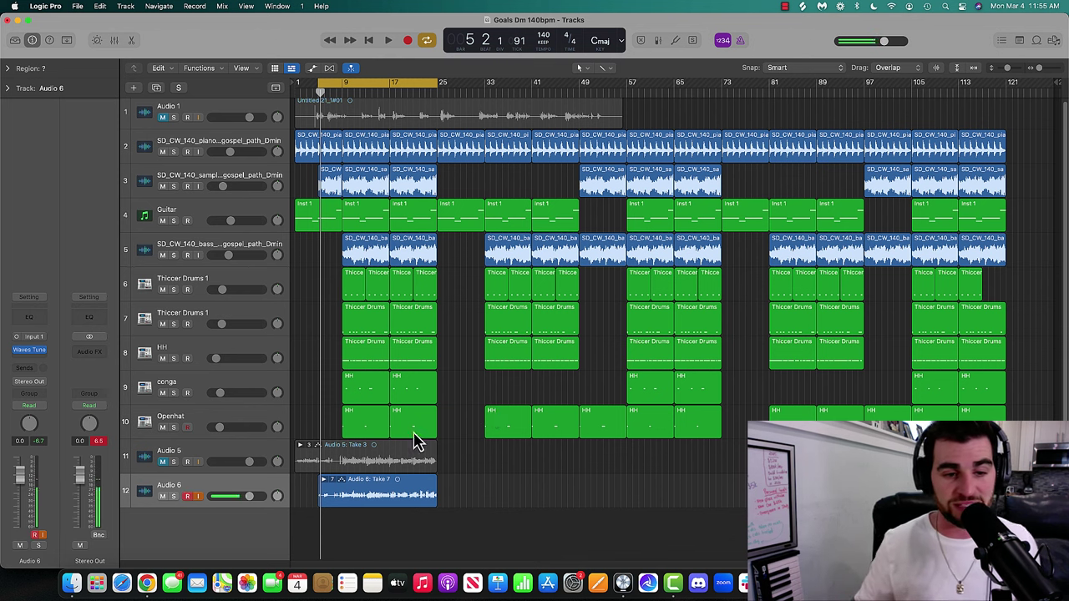
- Switch to the Rapid Fire Music Production Framework in Canva and review its instrumental production and mixing and mastering phases
click(146, 582)
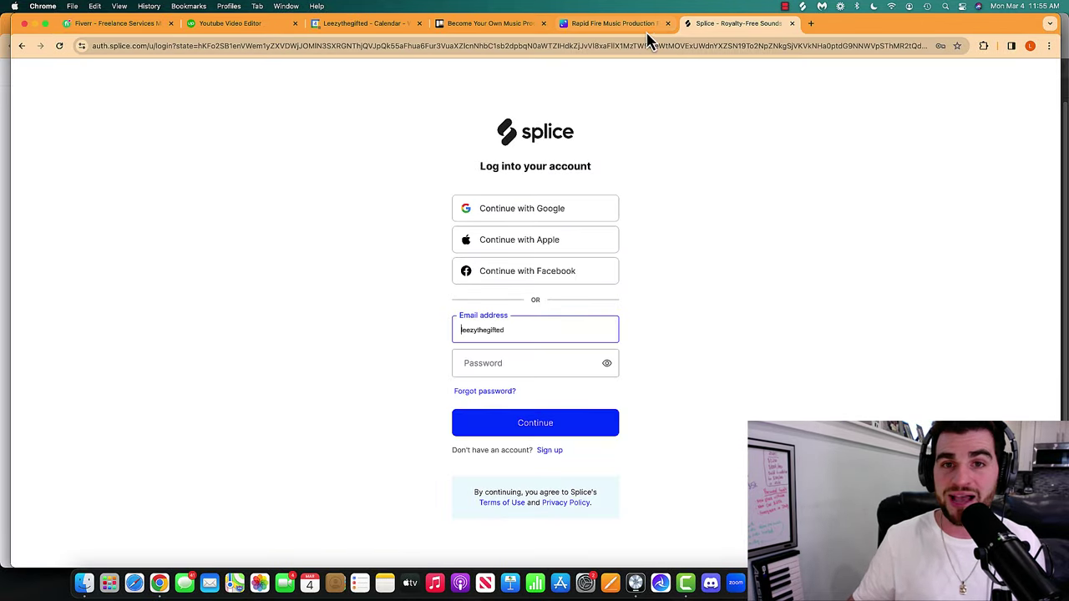
click(598, 27)
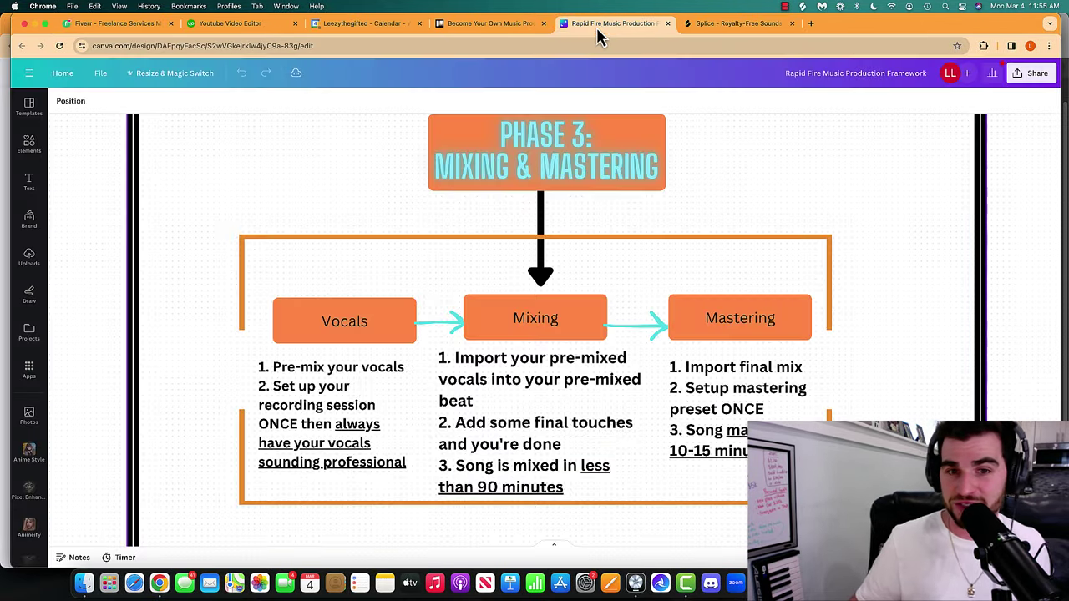
scroll(402, 351, up, 5)
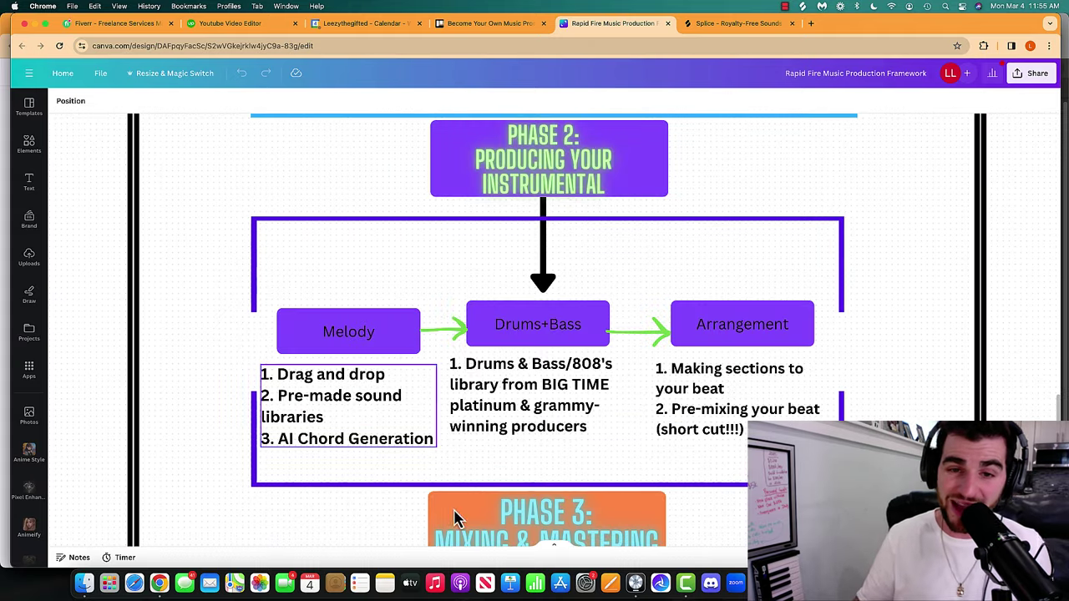
scroll(903, 281, down, 6)
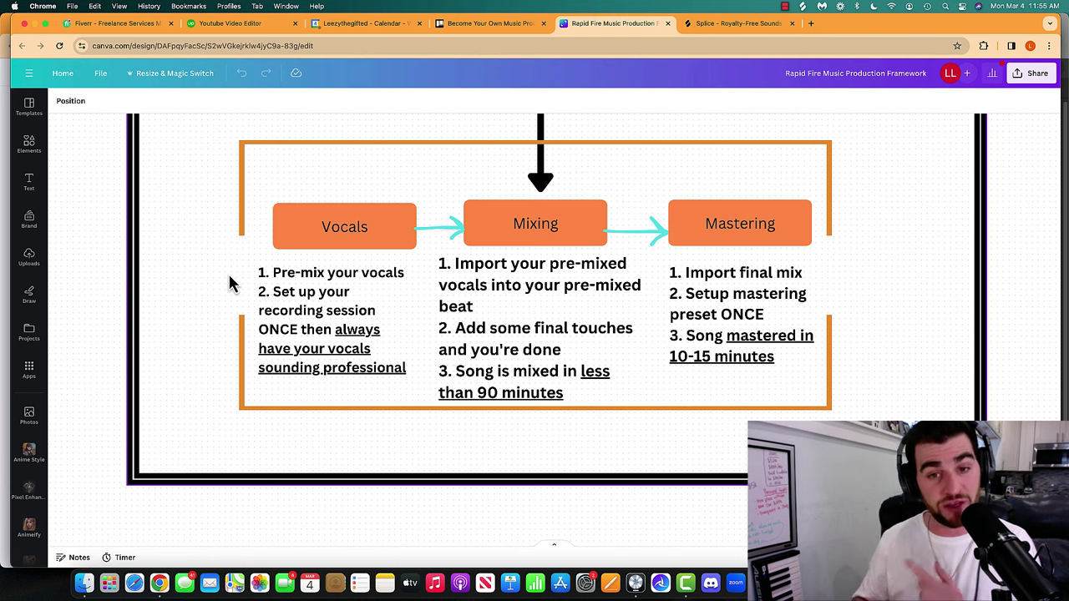
scroll(436, 310, down, 3)
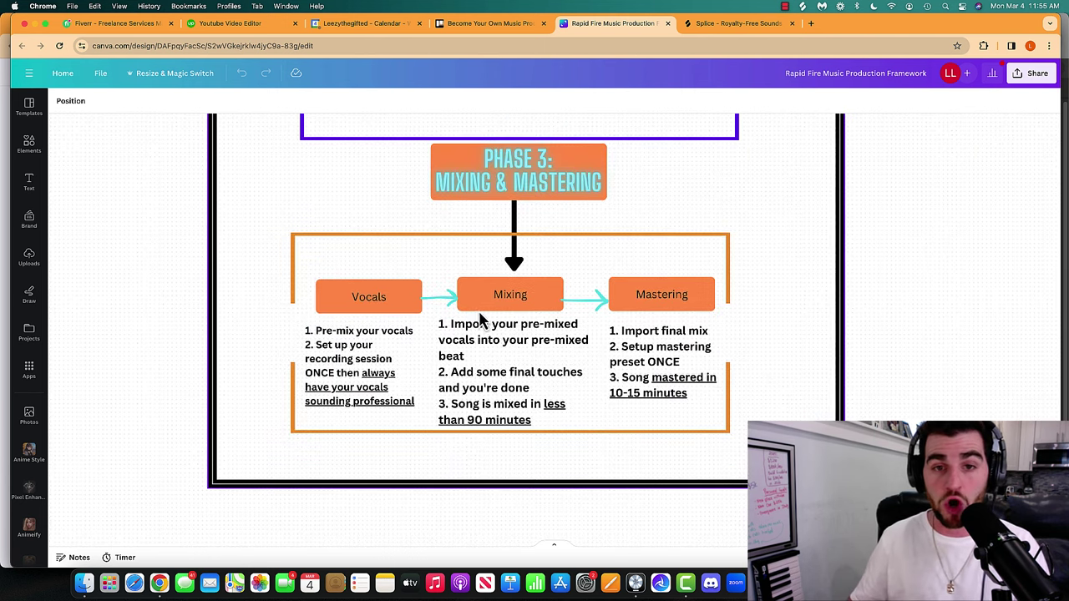